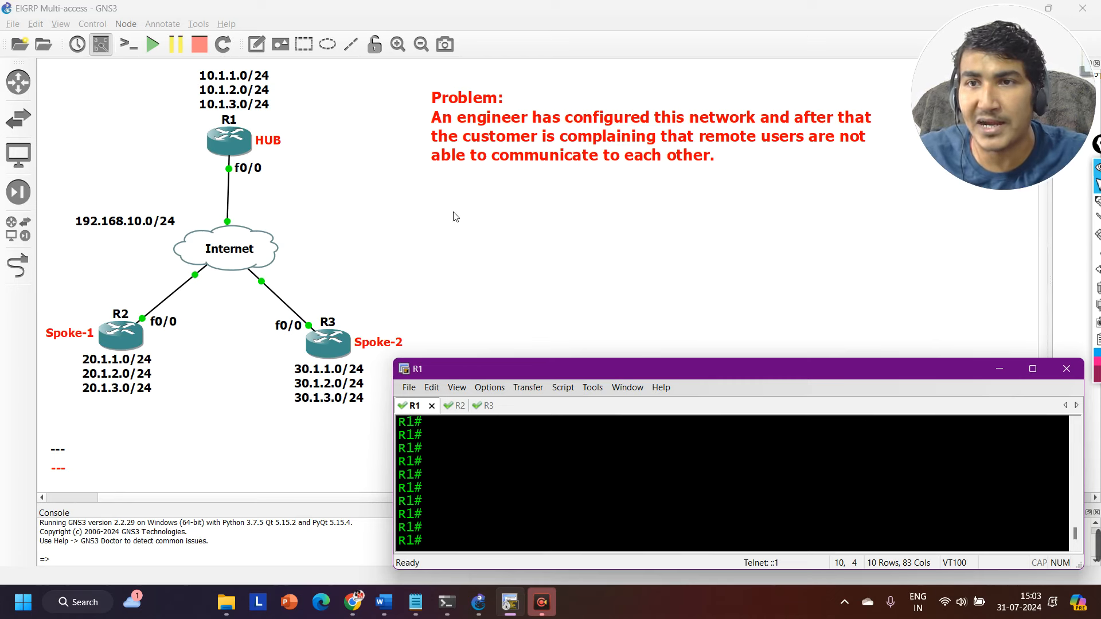
Mark routers R1, R2 and R3 with pen strokes, circle the HUB label, and clear the annotations after each marking.
left_click(1098, 202)
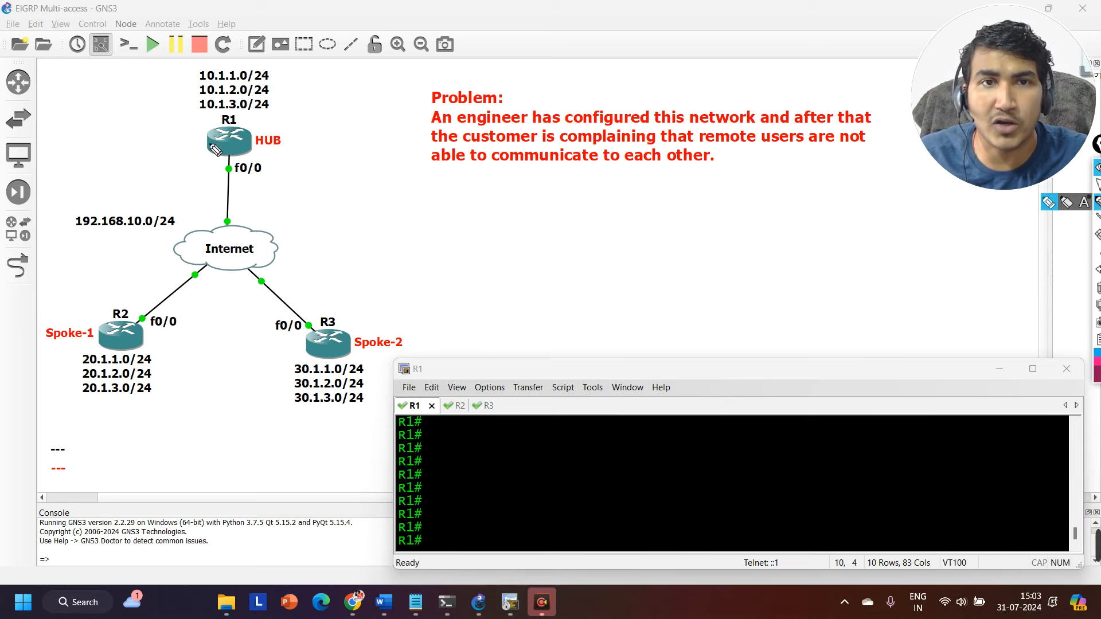
left_click_drag(199, 144, 237, 136)
left_click_drag(105, 338, 133, 329)
left_click_drag(312, 346, 351, 338)
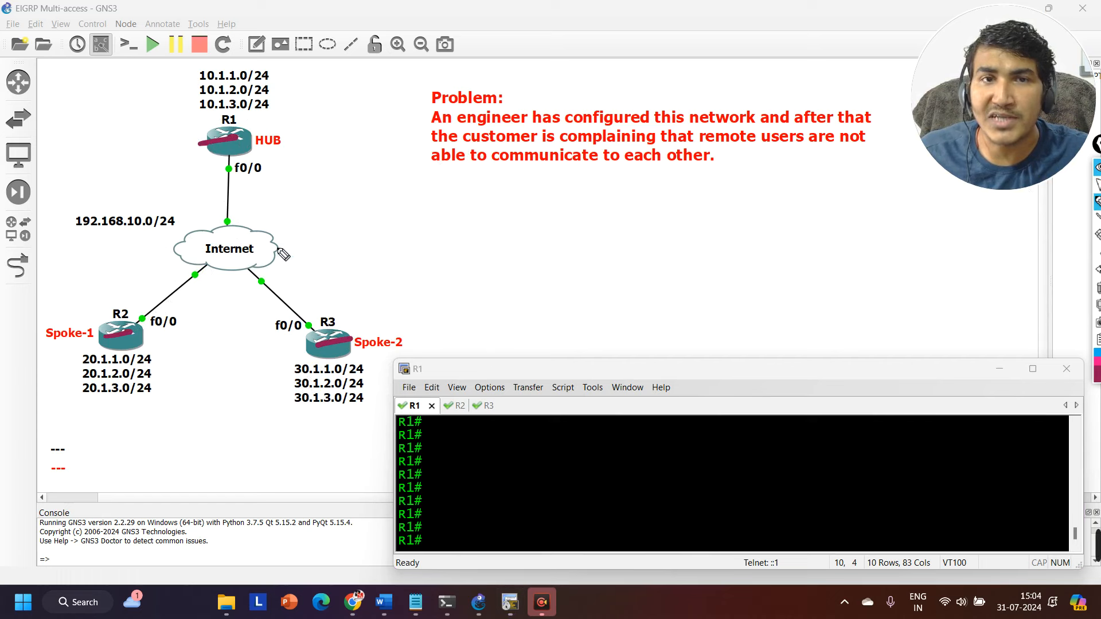
left_click(1096, 286)
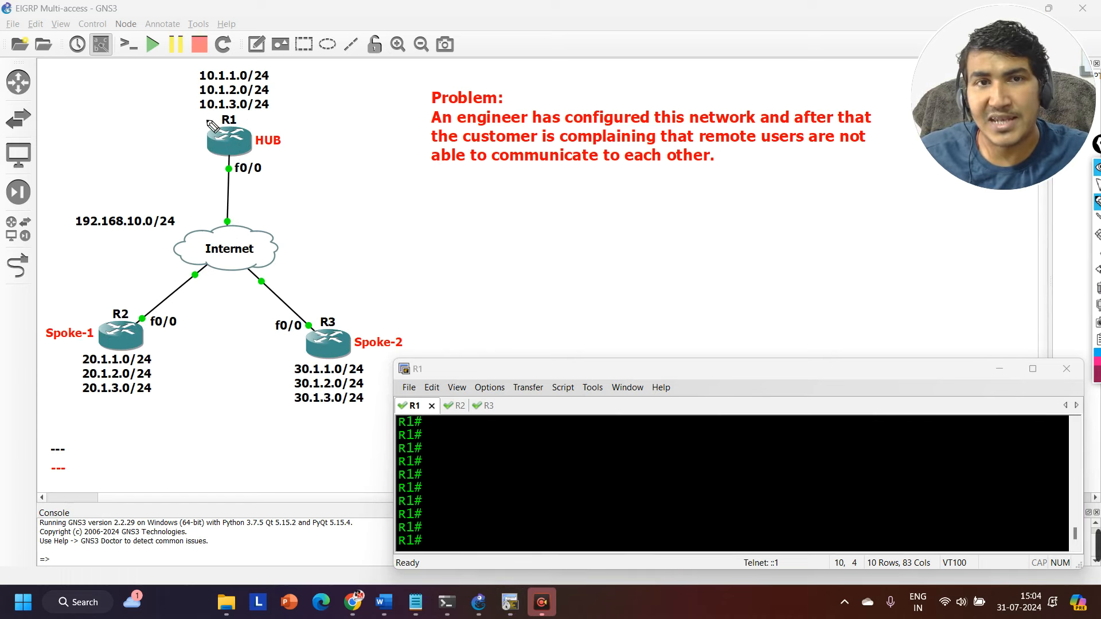
mouse_move(277, 142)
left_mouse_down()
mouse_move(266, 156)
mouse_move(301, 147)
mouse_move(292, 156)
left_mouse_up()
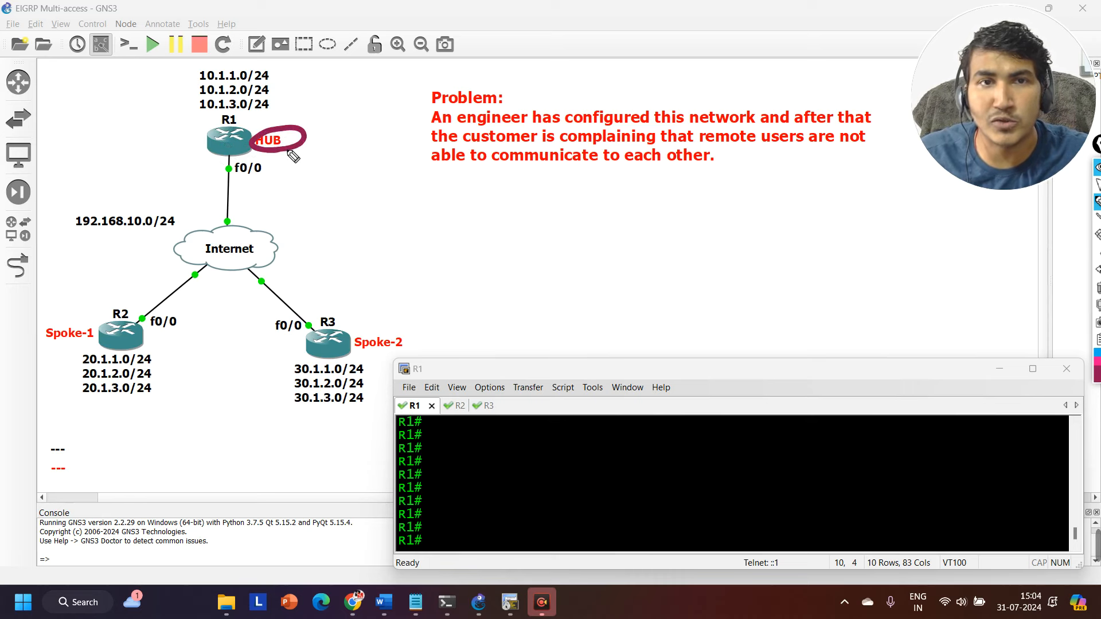
key("ctrl+shift+7")
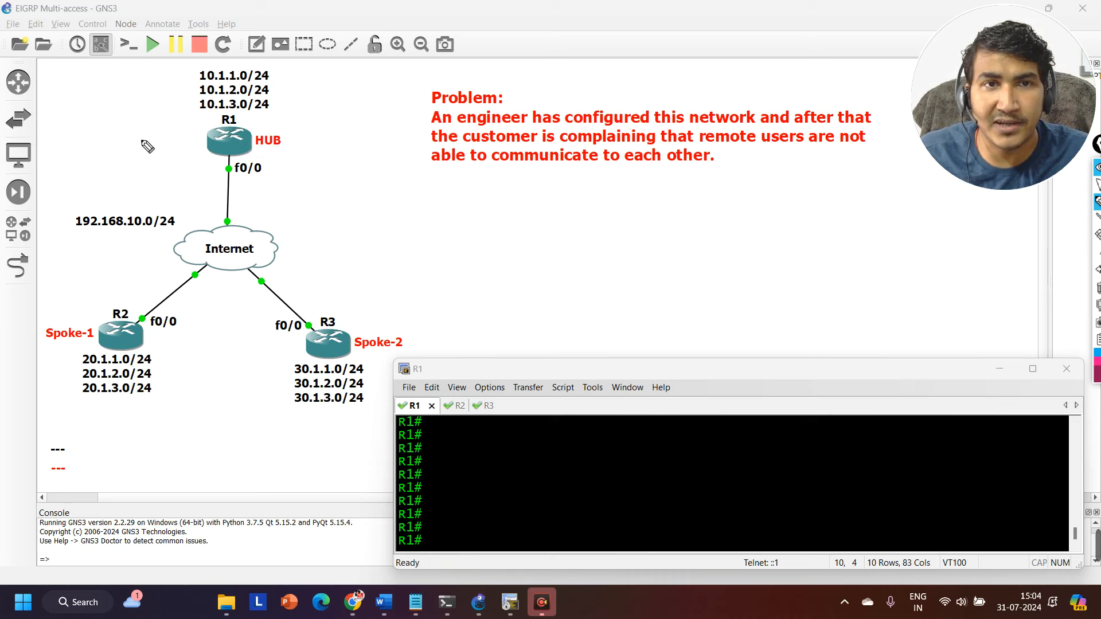
Handwrite India beside R1, U.S beside R2 and Aus beside R3, underlining the Spoke-1 and Spoke-2 labels.
mouse_move(137, 135)
left_mouse_down()
mouse_move(148, 142)
mouse_move(216, 115)
left_mouse_up()
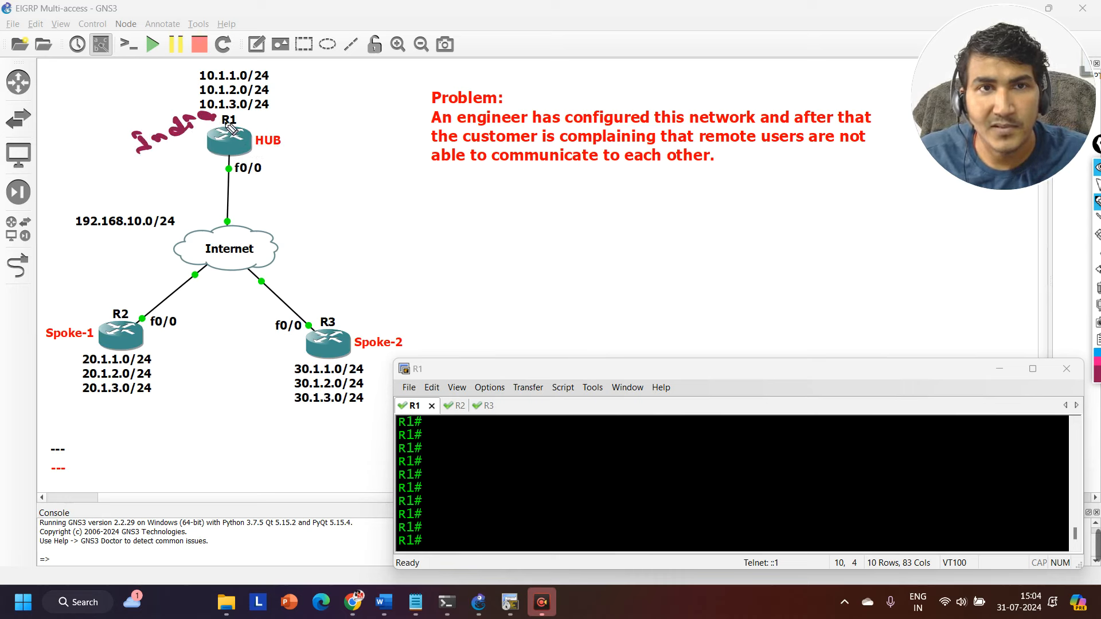
left_click_drag(60, 346, 86, 344)
left_click_drag(58, 301, 90, 303)
mouse_move(100, 290)
left_mouse_down()
mouse_move(115, 300)
mouse_move(106, 310)
left_mouse_up()
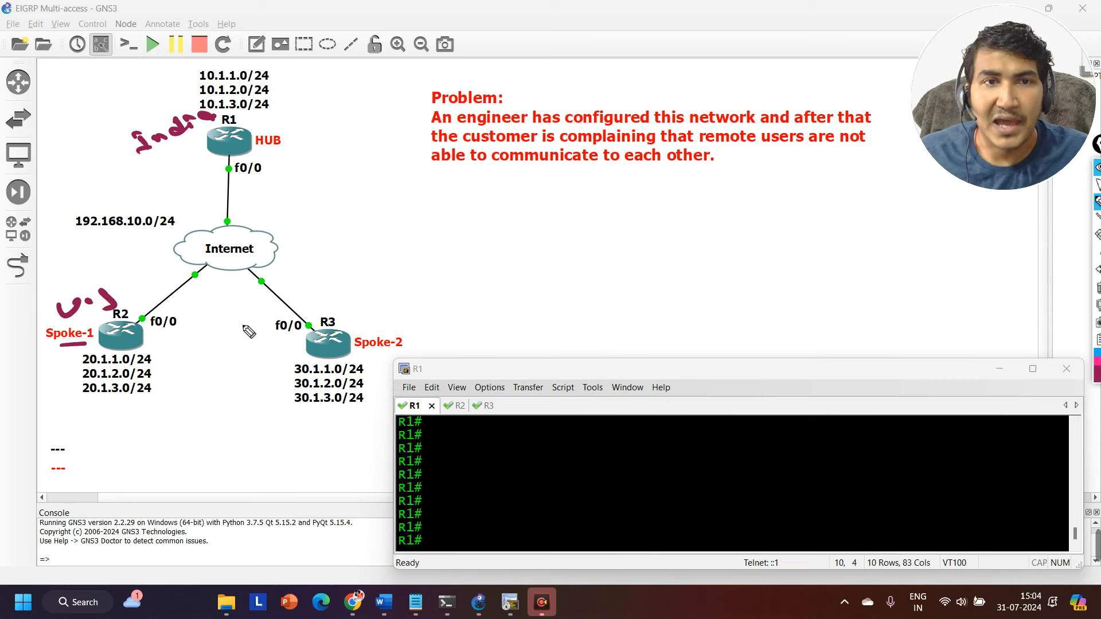
mouse_move(355, 347)
left_mouse_down()
mouse_move(401, 345)
mouse_move(378, 326)
mouse_move(419, 329)
left_mouse_up()
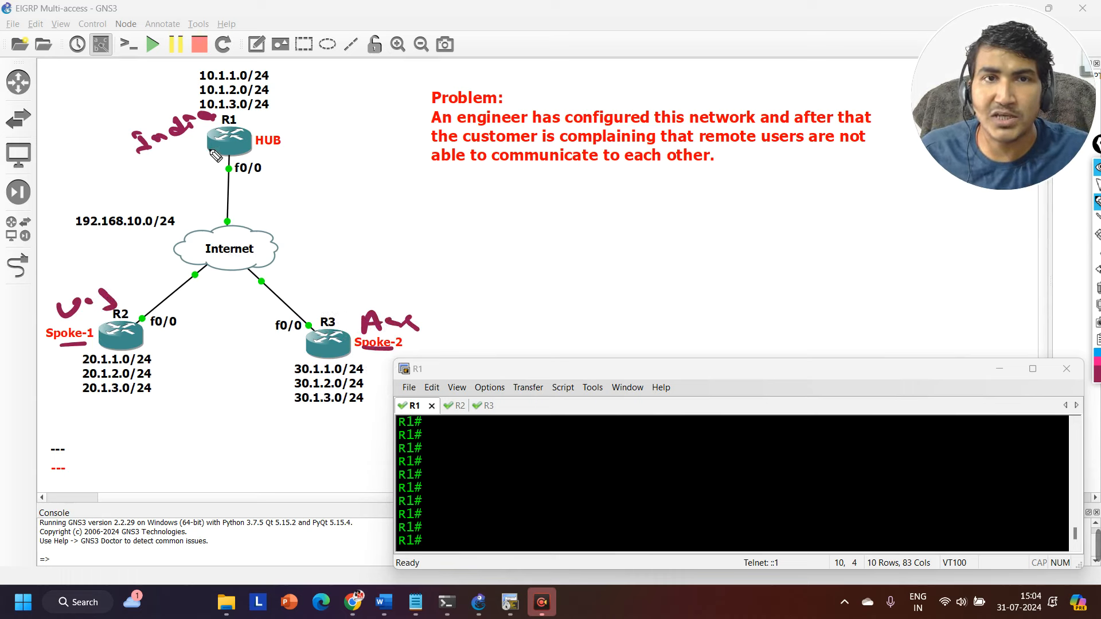
Underline the 192.168.10.0/24 network, circle the network lists of R1, R2 and R3, and clear all annotations.
left_click_drag(79, 237, 135, 235)
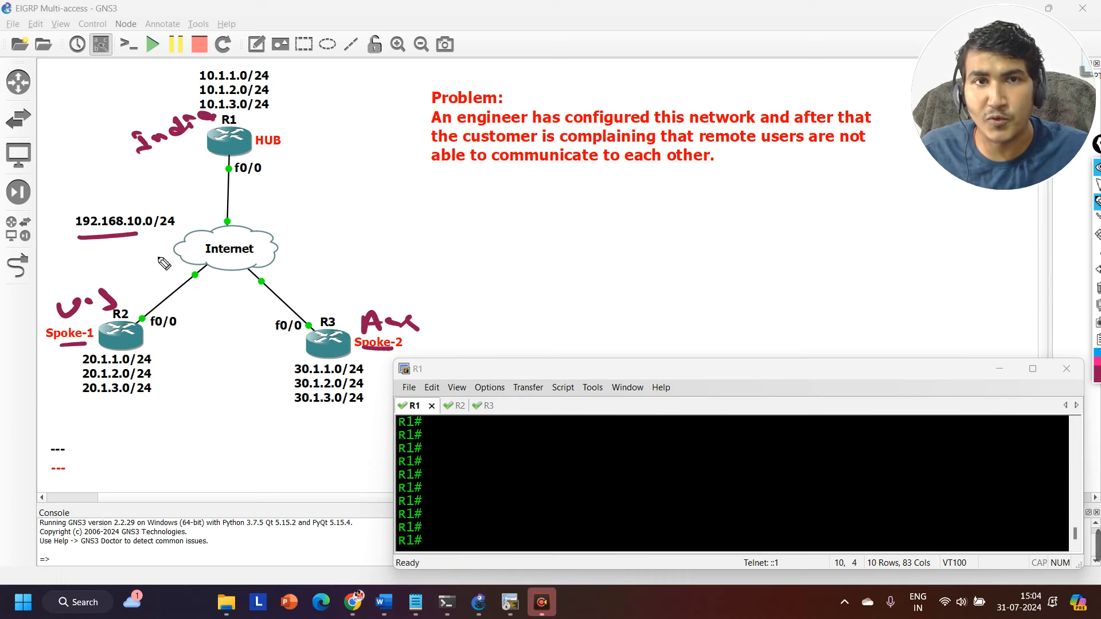
mouse_move(249, 58)
left_mouse_down()
mouse_move(181, 86)
mouse_move(244, 112)
mouse_move(274, 59)
mouse_move(249, 59)
left_mouse_up()
mouse_move(138, 350)
left_mouse_down()
mouse_move(165, 360)
mouse_move(135, 361)
left_mouse_up()
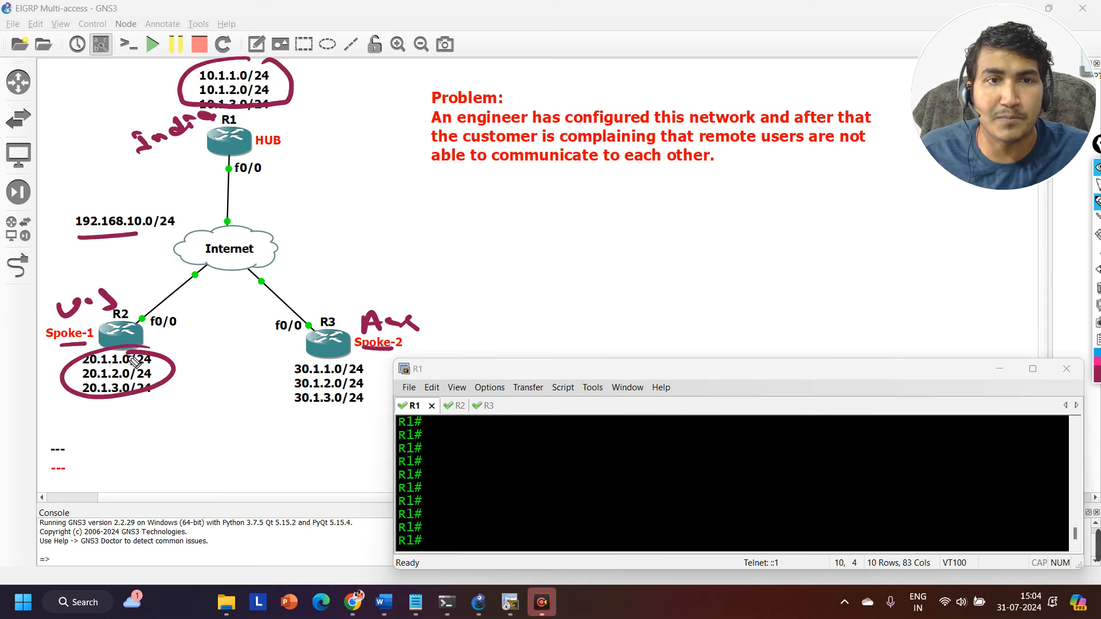
mouse_move(351, 363)
left_mouse_down()
mouse_move(278, 395)
mouse_move(330, 360)
left_mouse_up()
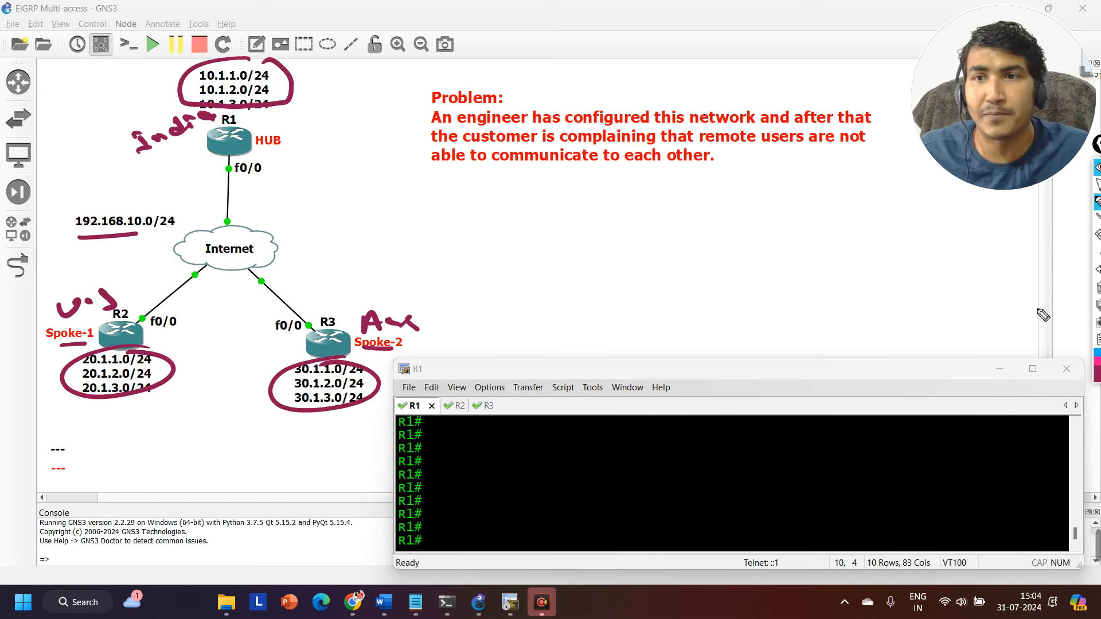
left_click(1097, 286)
Circle each router's network list, link the hub's to both spokes' and the spokes' with a double arrow, then clear the drawing.
mouse_move(1097, 202)
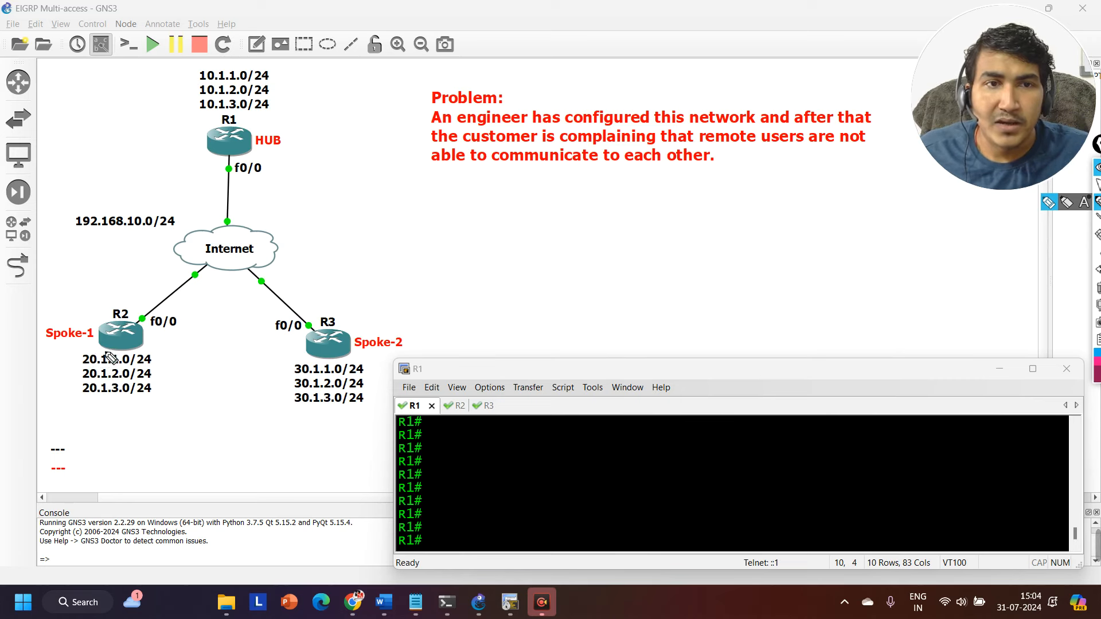
mouse_move(106, 351)
left_mouse_down()
mouse_move(71, 379)
mouse_move(165, 395)
mouse_move(135, 357)
mouse_move(97, 364)
left_mouse_up()
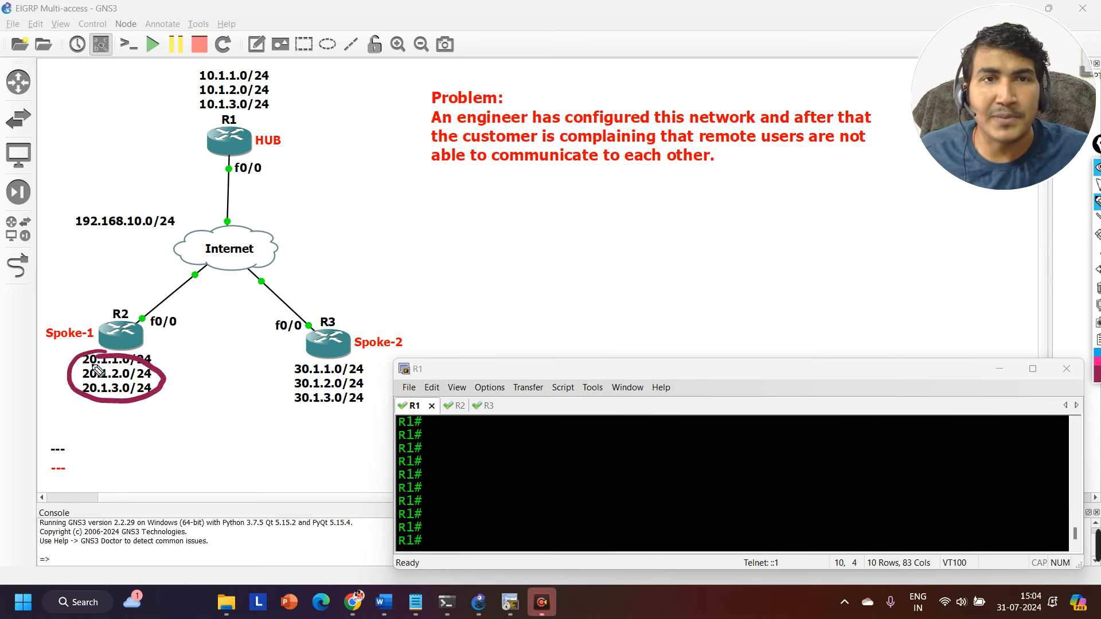
mouse_move(215, 116)
left_mouse_down()
mouse_move(255, 117)
mouse_move(223, 59)
mouse_move(234, 110)
mouse_move(156, 146)
mouse_move(88, 303)
mouse_move(91, 353)
left_mouse_up()
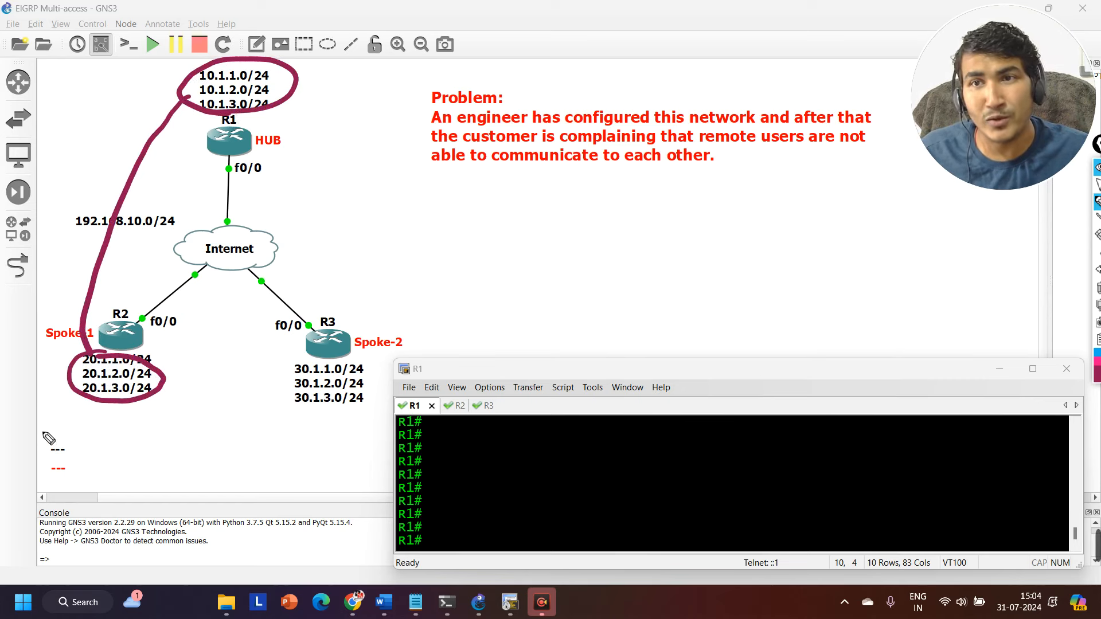
mouse_move(323, 368)
left_mouse_down()
mouse_move(278, 401)
mouse_move(387, 381)
mouse_move(327, 367)
left_mouse_up()
mouse_move(296, 94)
left_mouse_down()
mouse_move(417, 253)
mouse_move(389, 370)
left_mouse_up()
left_click_drag(179, 372, 268, 374)
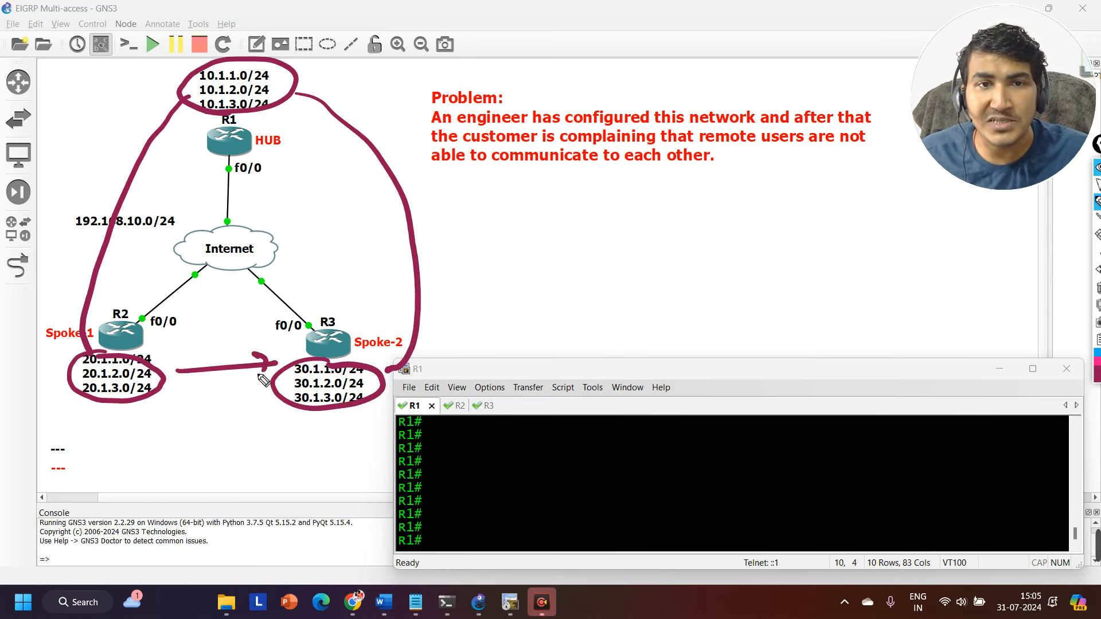
left_click_drag(192, 362, 195, 381)
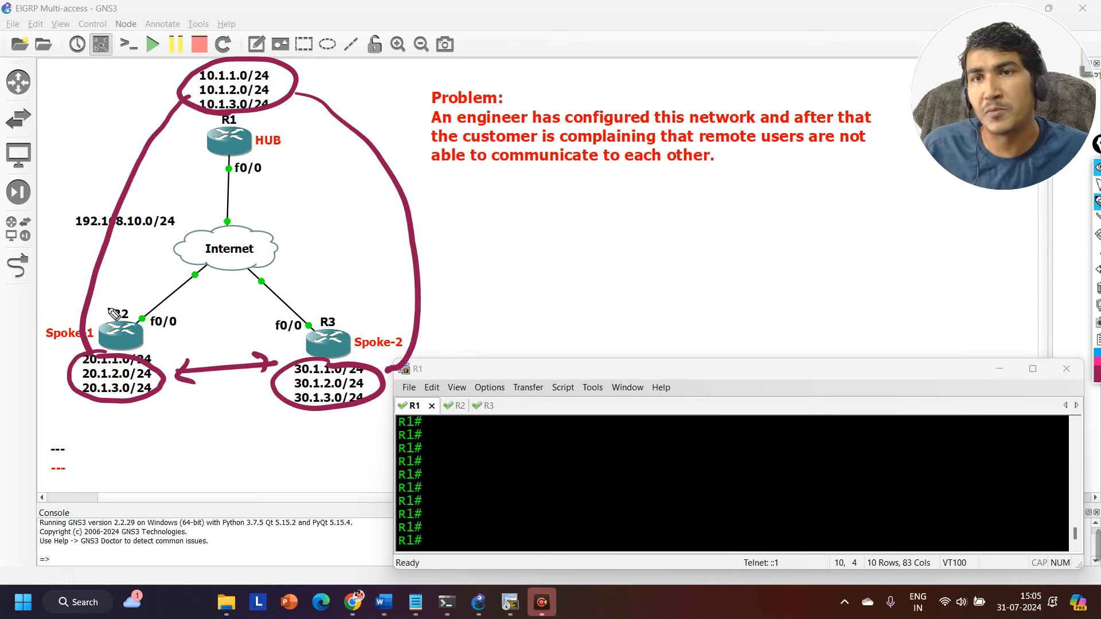
left_click(1098, 288)
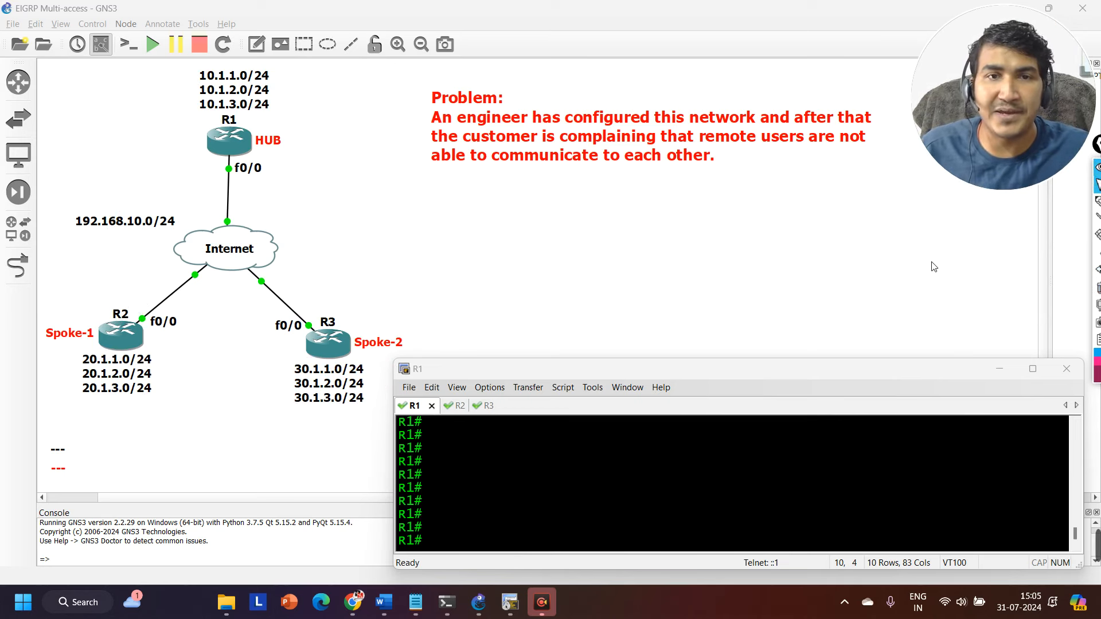
Run show ip int br | ex un on R1 to list its addressed interfaces.
left_click(593, 509)
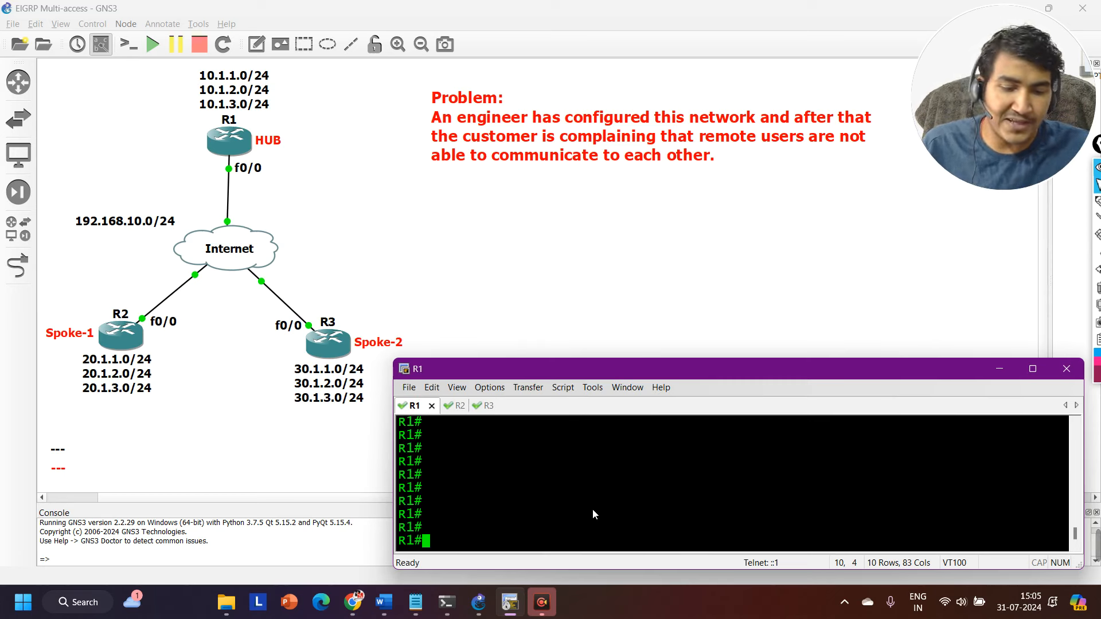
type("sh")
key("Tab")
type("ip int")
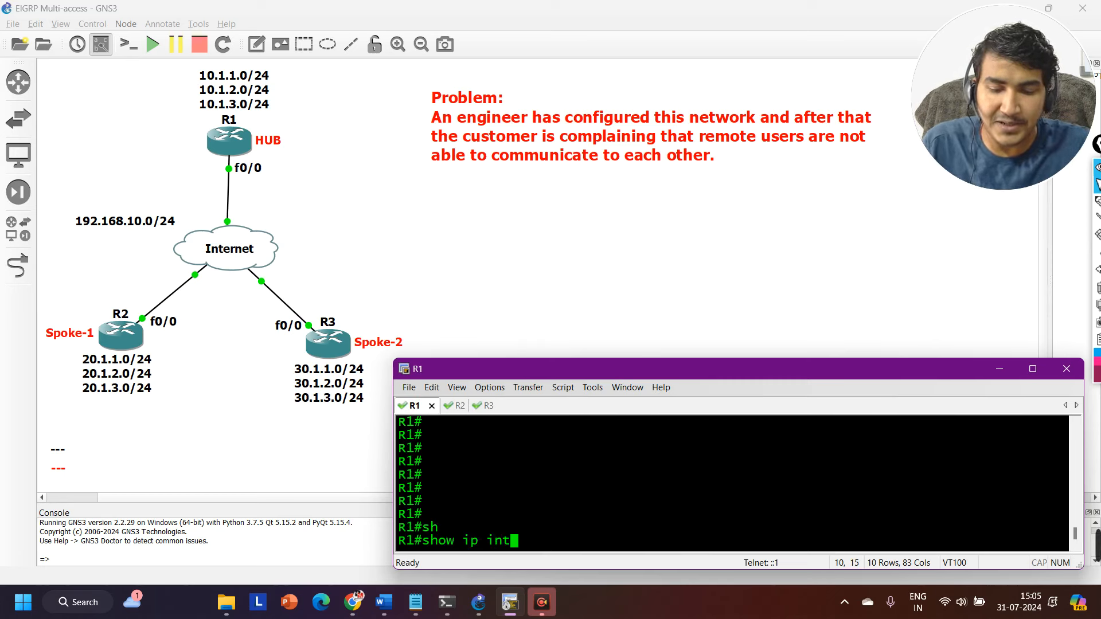
type(" br | ex ")
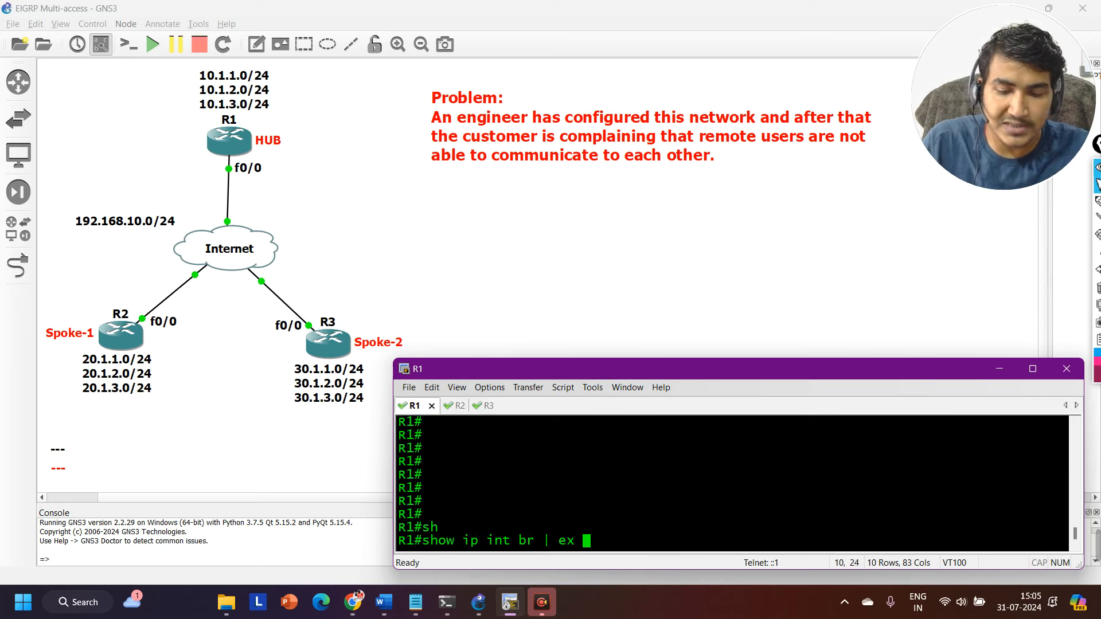
type("un")
key("Return")
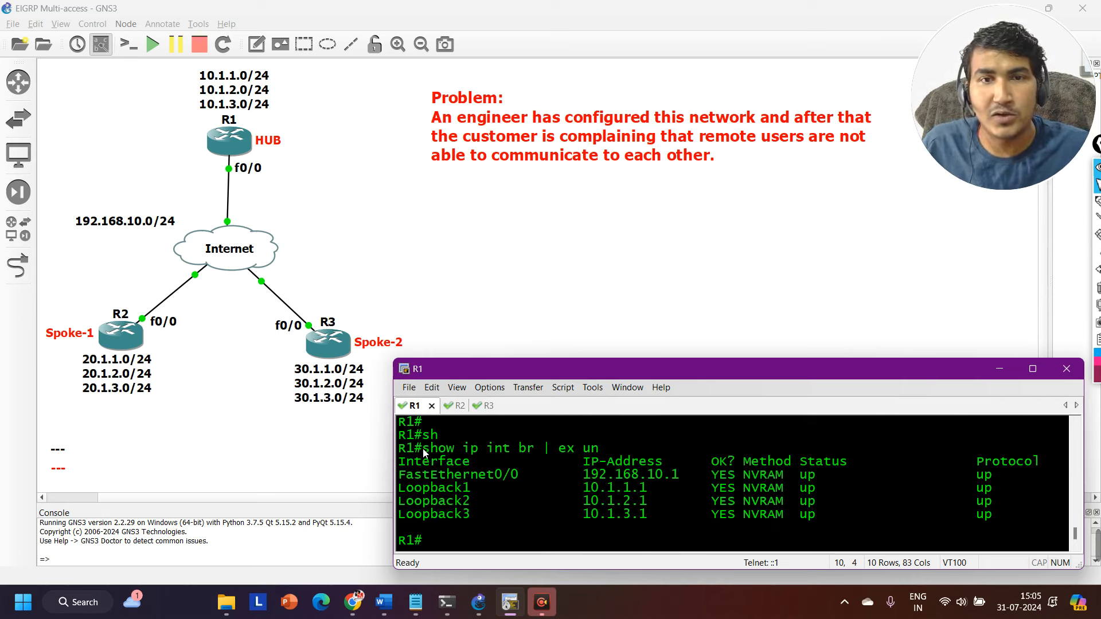
Copy the show ip int br | ex un command from R1, run it on R2, and highlight the FastEthernet0/0 address and loopback rows.
left_click_drag(423, 450, 605, 453)
key("ctrl+c")
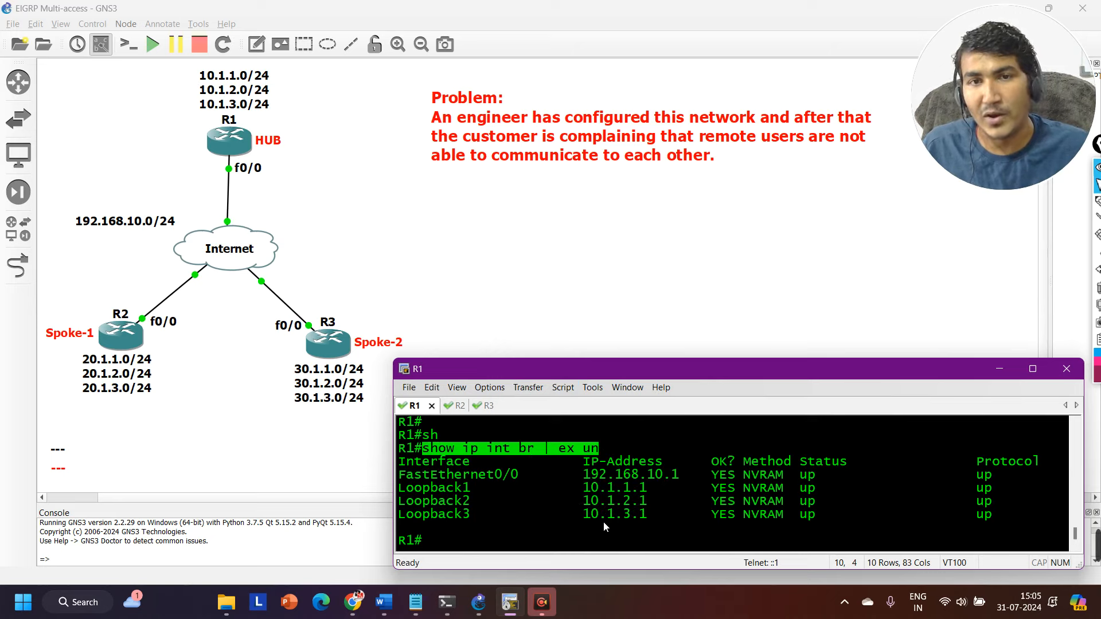
key("alt+2")
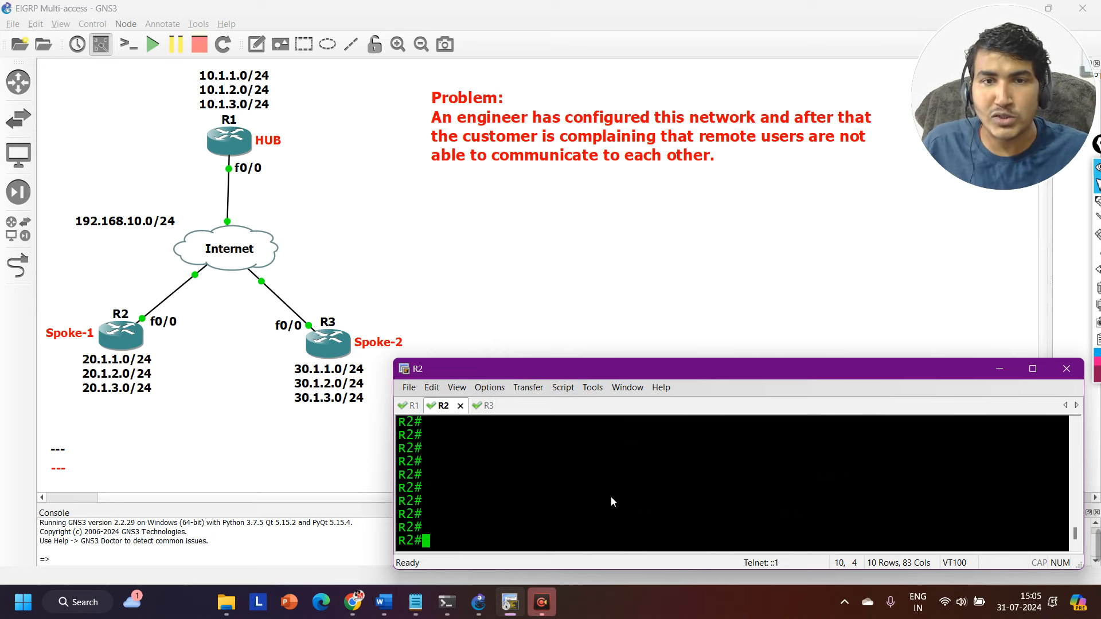
right_click(611, 498)
key("Return")
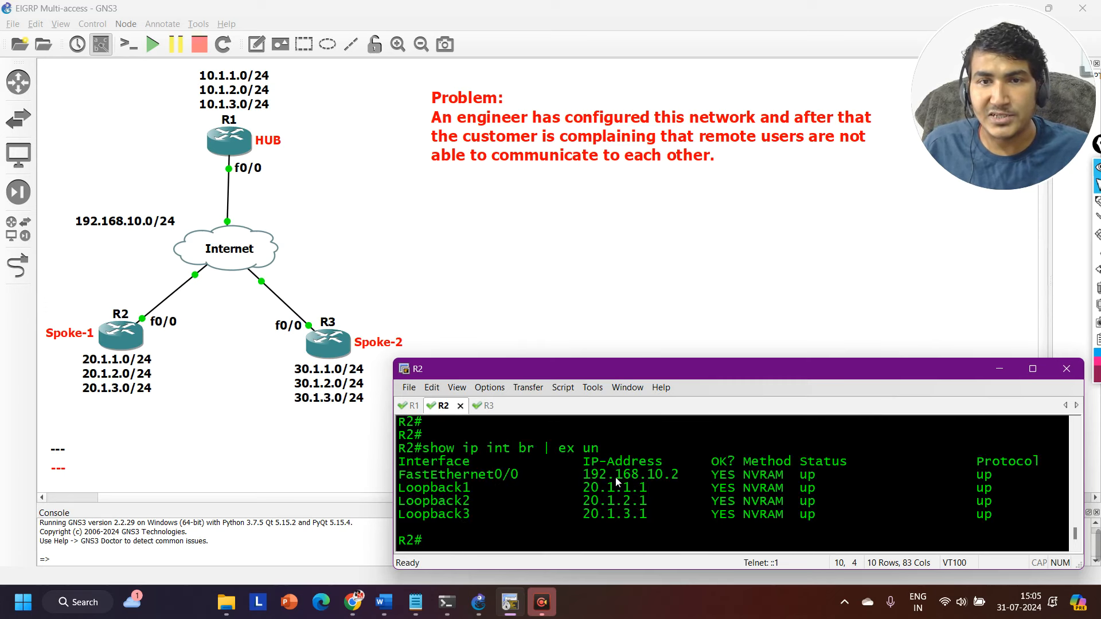
left_click_drag(583, 475, 687, 481)
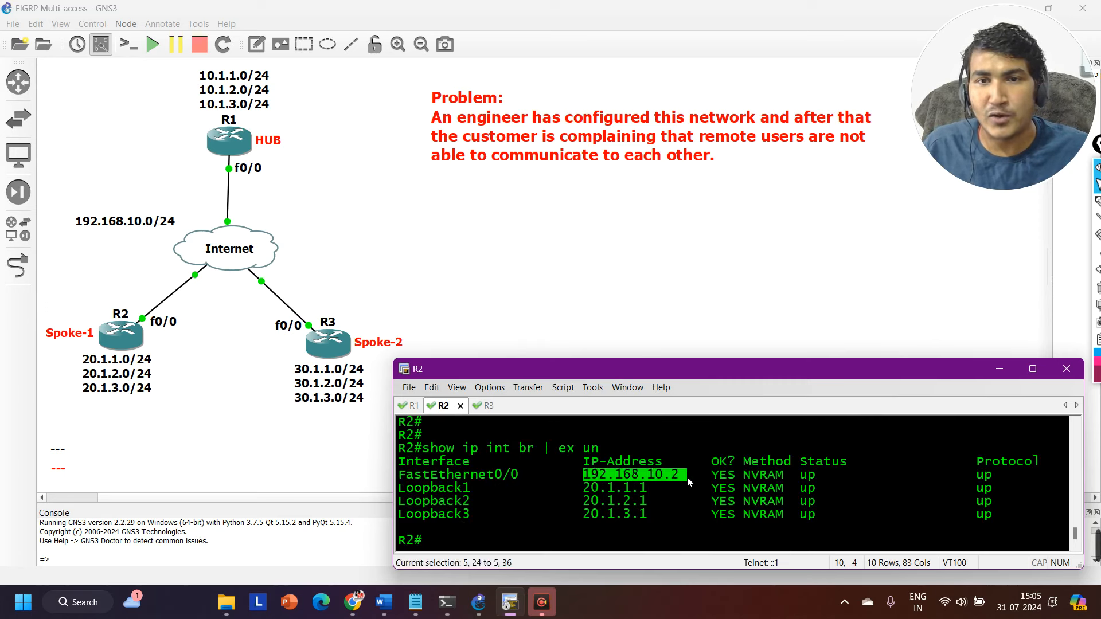
left_click_drag(444, 493, 658, 510)
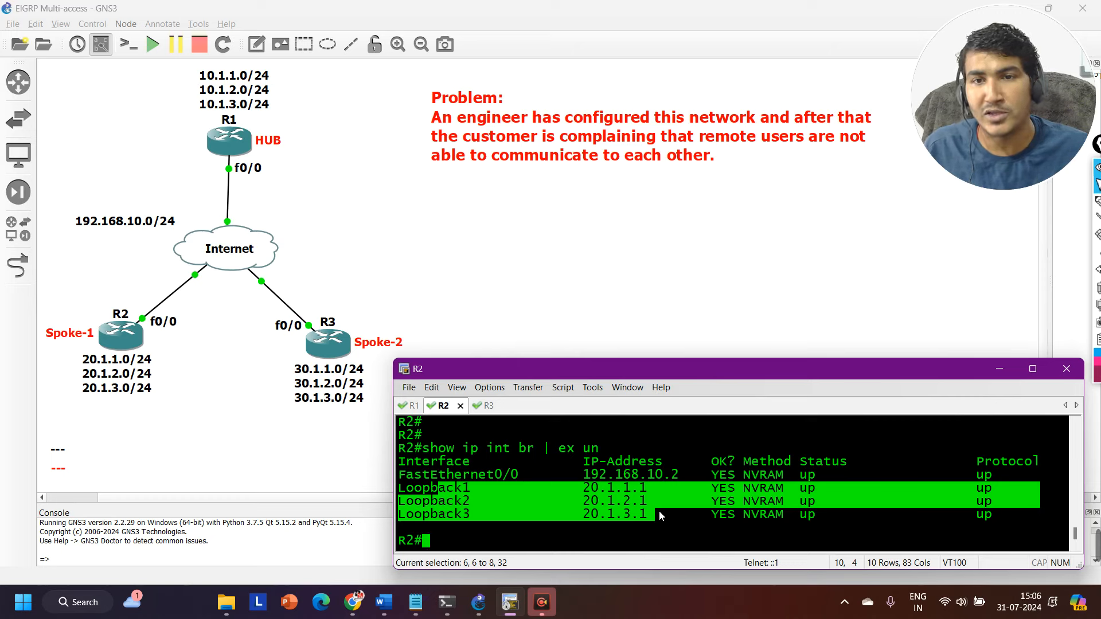
Run show ip int br | ex un on R3 and highlight its FastEthernet0/0 and loopback entries.
key("ctrl+Tab")
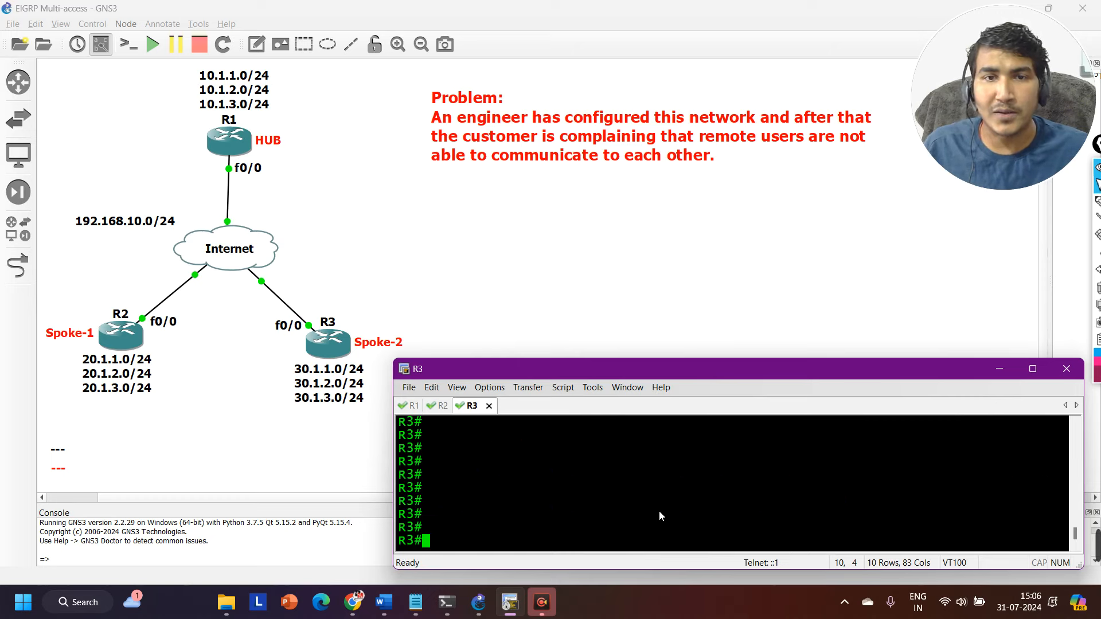
type("sh")
key("Tab")
type("ip int ")
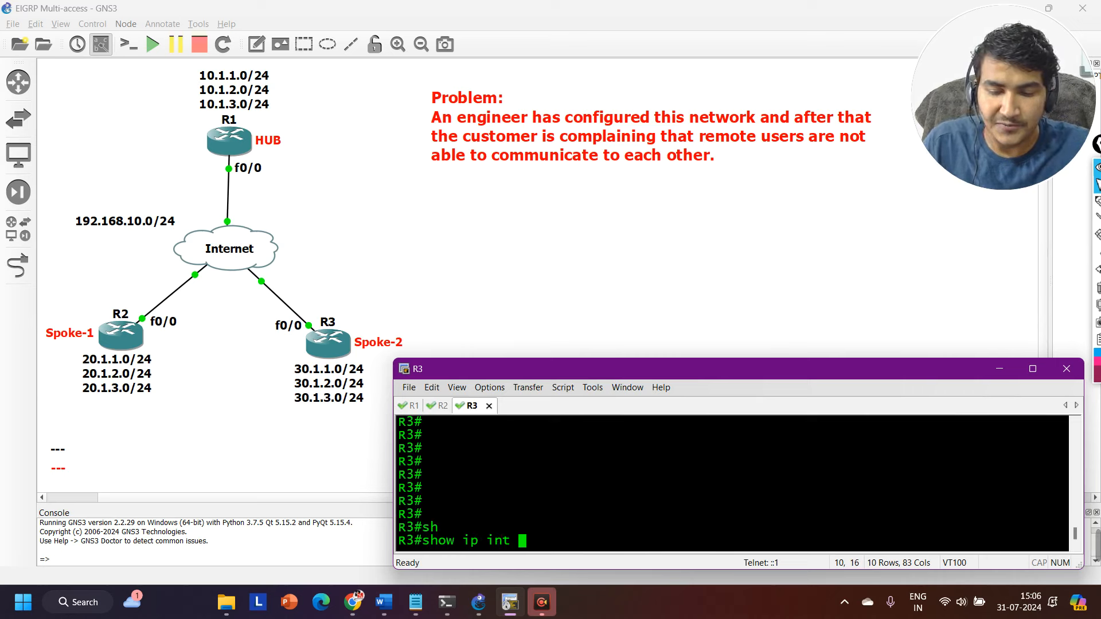
type("br | ex")
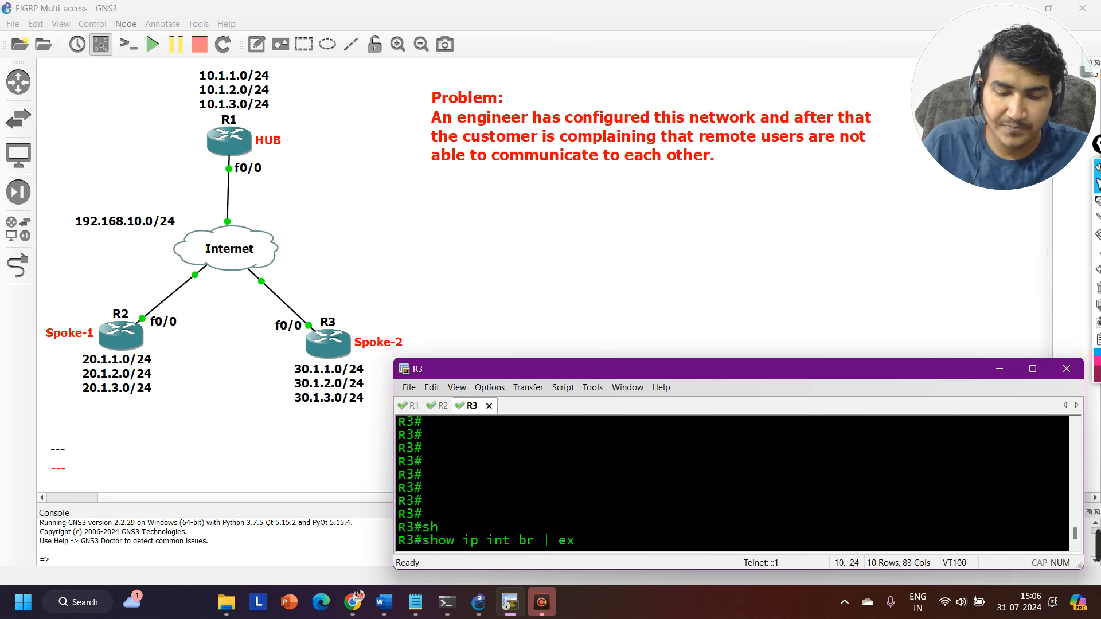
type(" un")
key("Return")
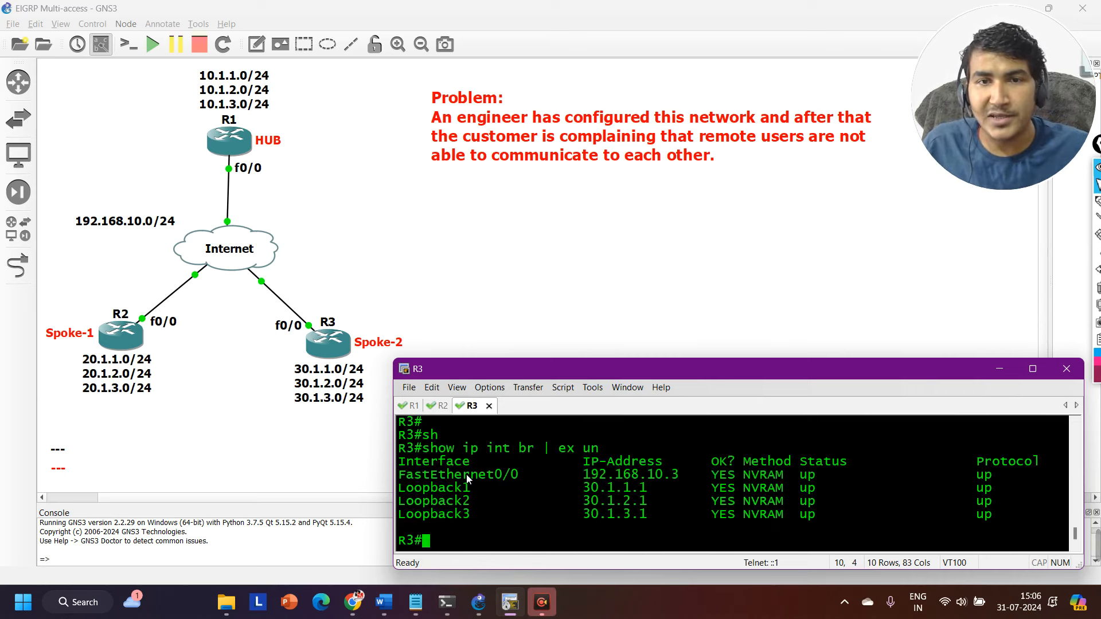
left_click_drag(447, 476, 679, 476)
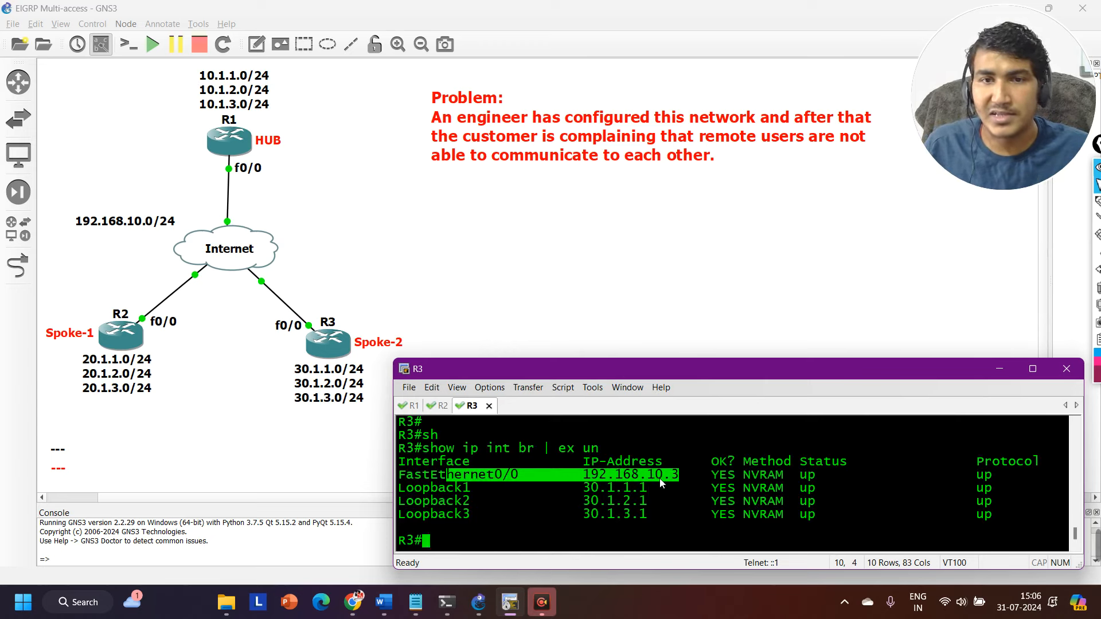
left_click_drag(422, 487, 1023, 510)
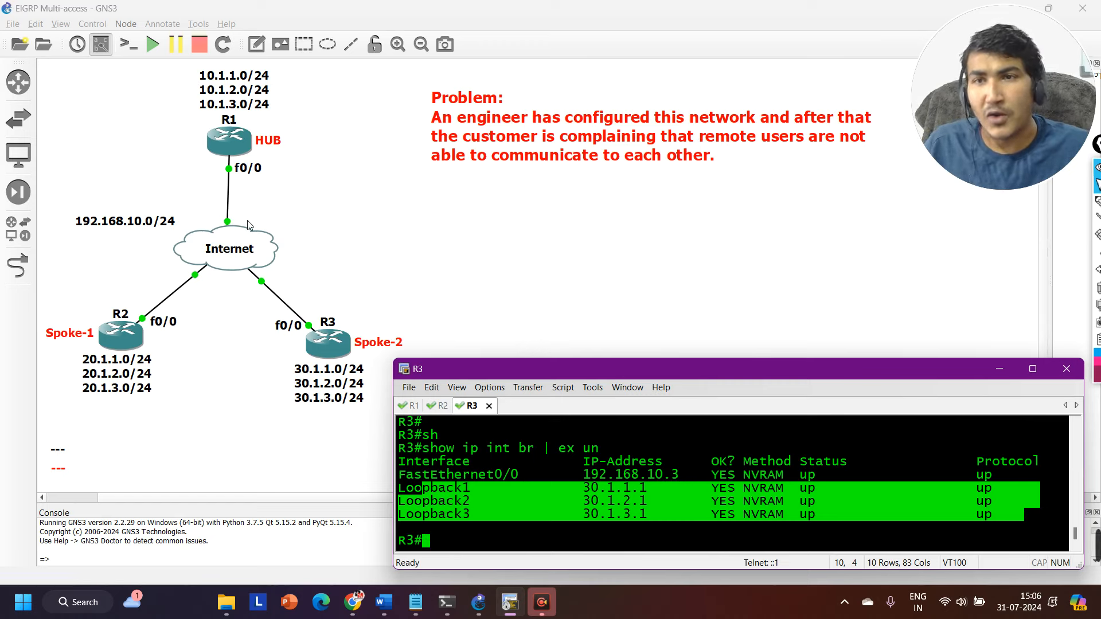
Ping R2's shared-network address 192.168.10.2 from the hub router R1.
left_click(411, 406)
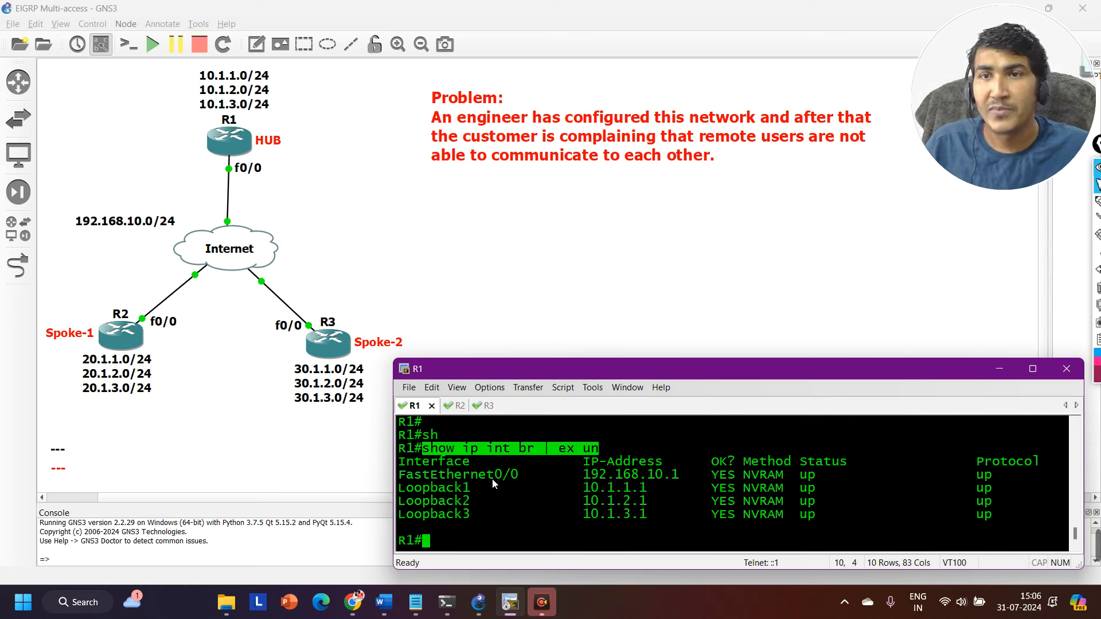
type("ping ")
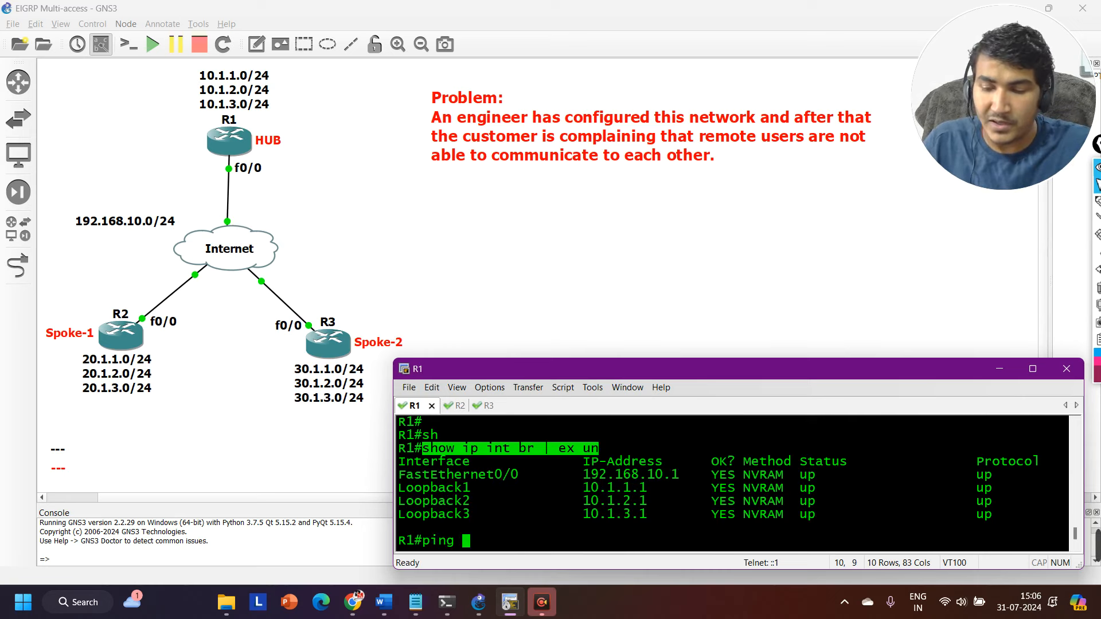
type("192.168.10.2")
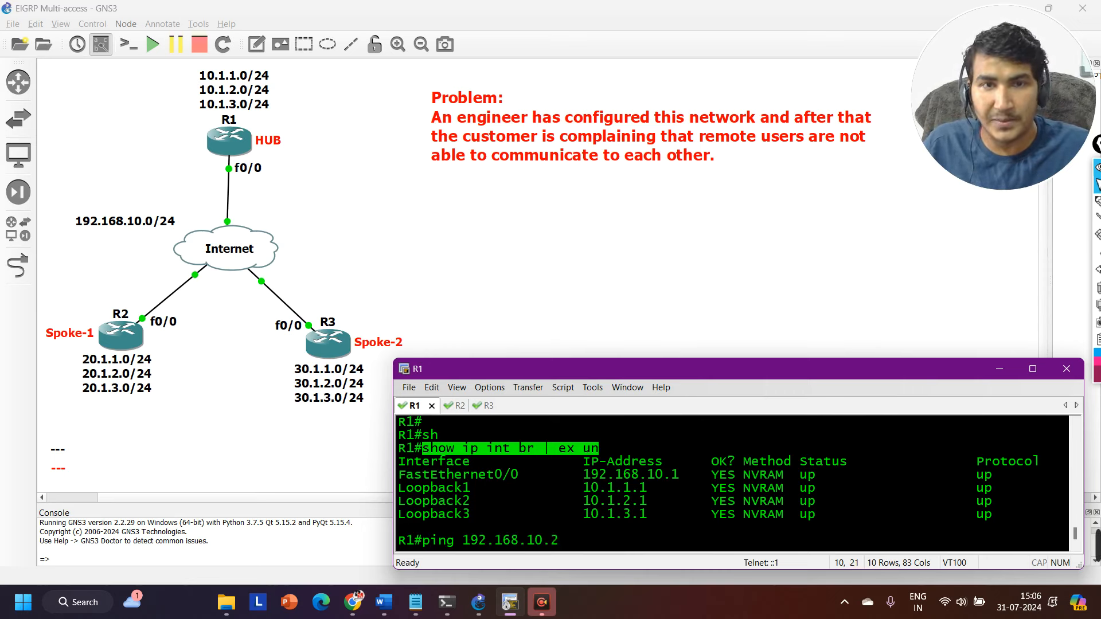
key("Return")
key("Return")
key("Return")
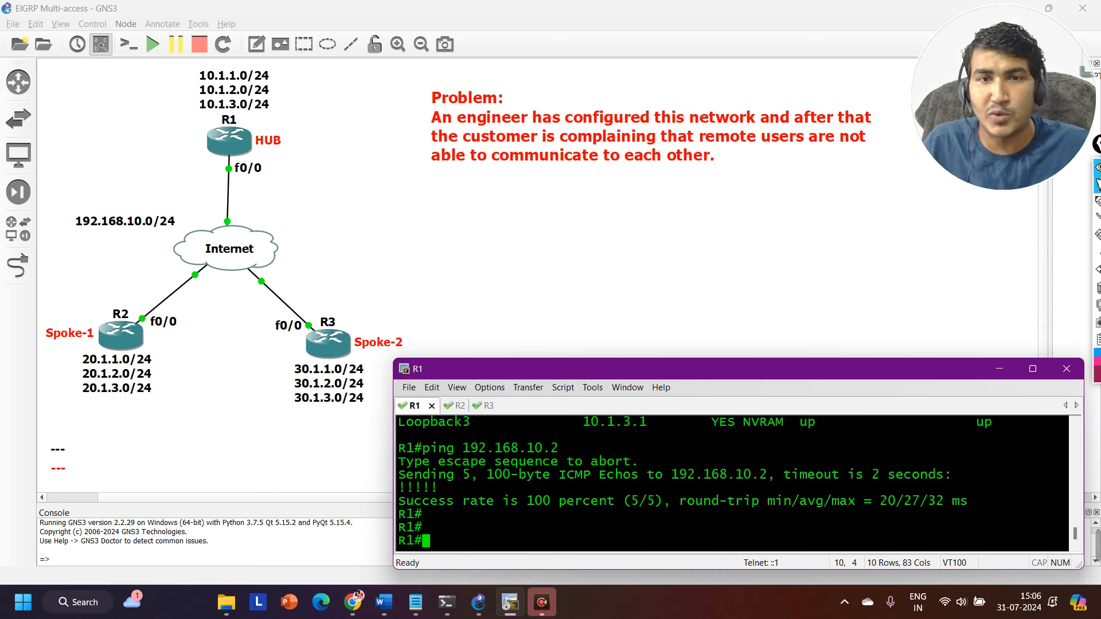
Ping R3's shared-network address 192.168.10.3 from R1 by reusing the previous ping command.
key("Up")
key("BackSpace")
type(".168.10..")
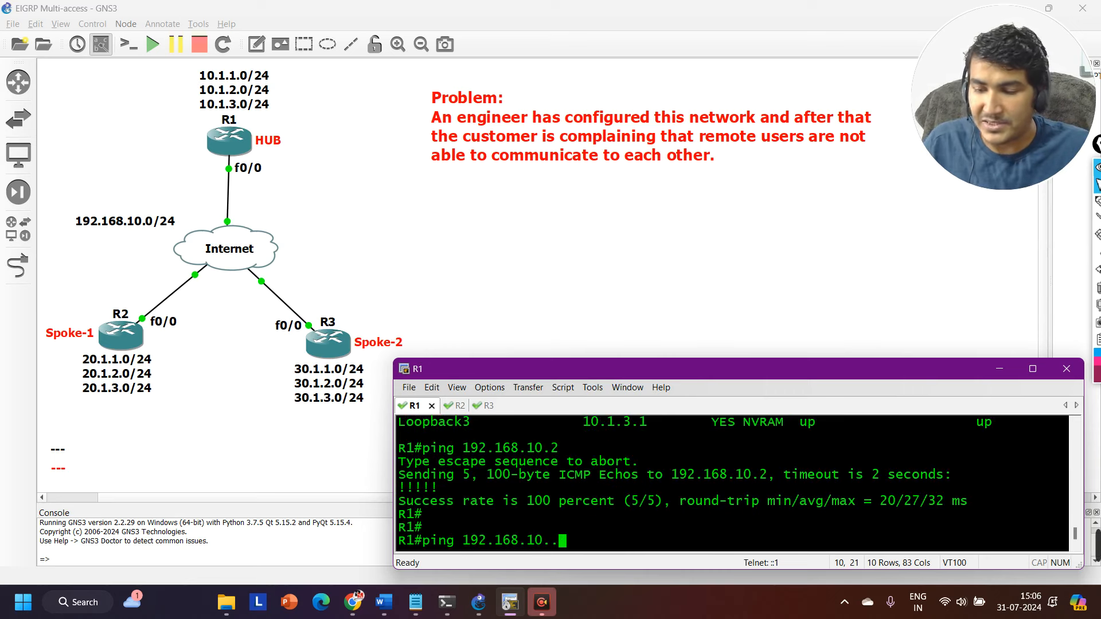
key("BackSpace")
type("3")
key("Return")
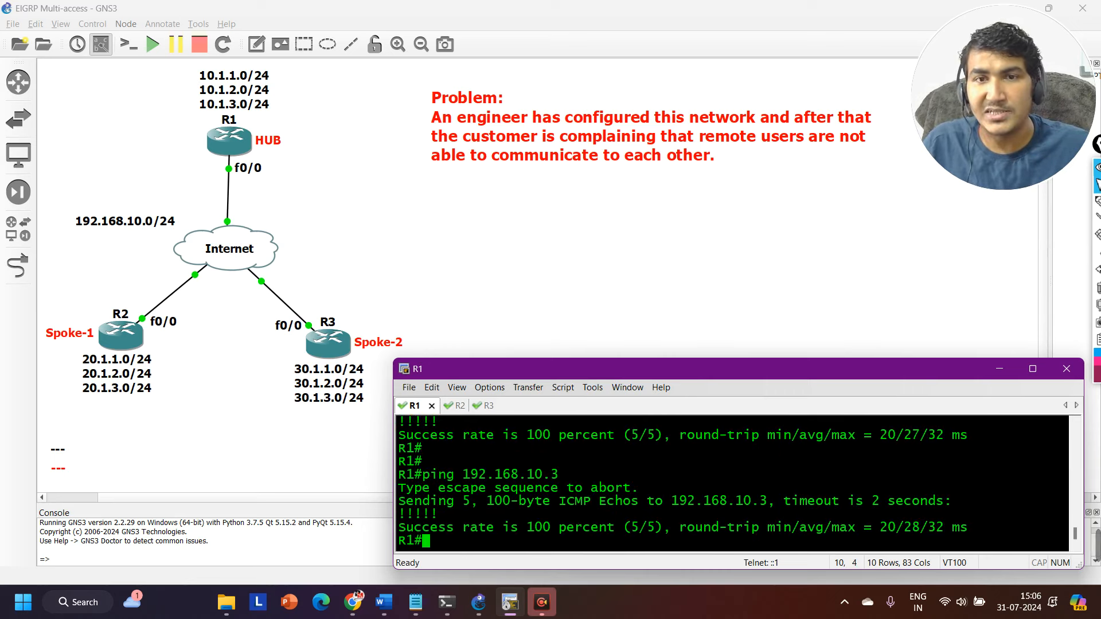
key("Return")
key("Return")
key("Return")
key("Return")
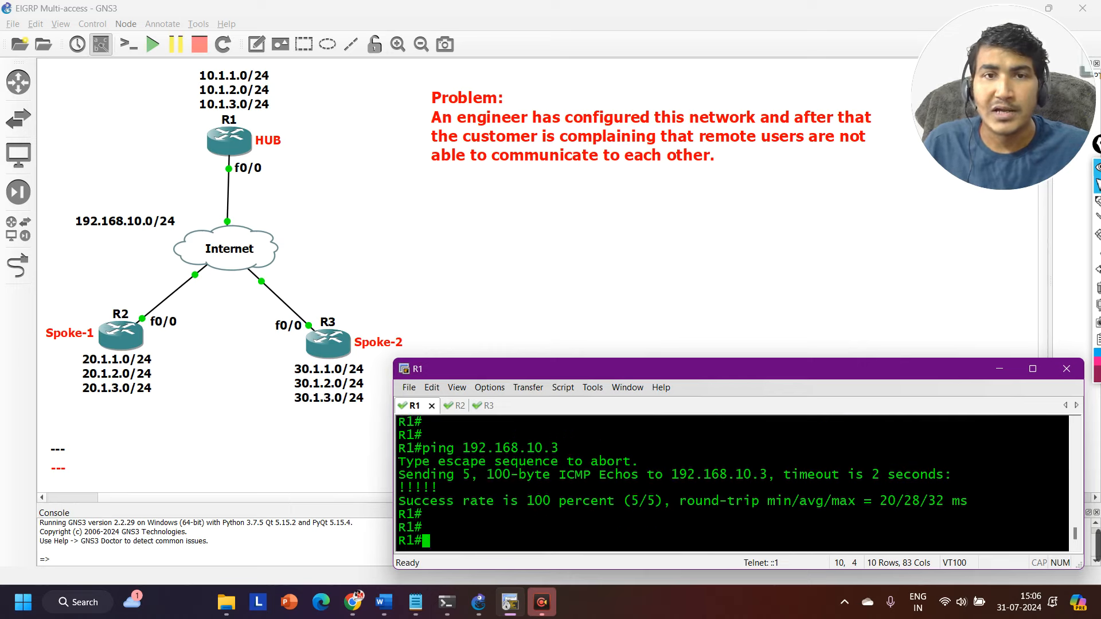
Ping R3's address 192.168.10.3 from R2 to test direct spoke-to-spoke reachability.
key("ctrl+Tab")
key("Return")
key("Return")
key("Return")
key("Return")
type("p")
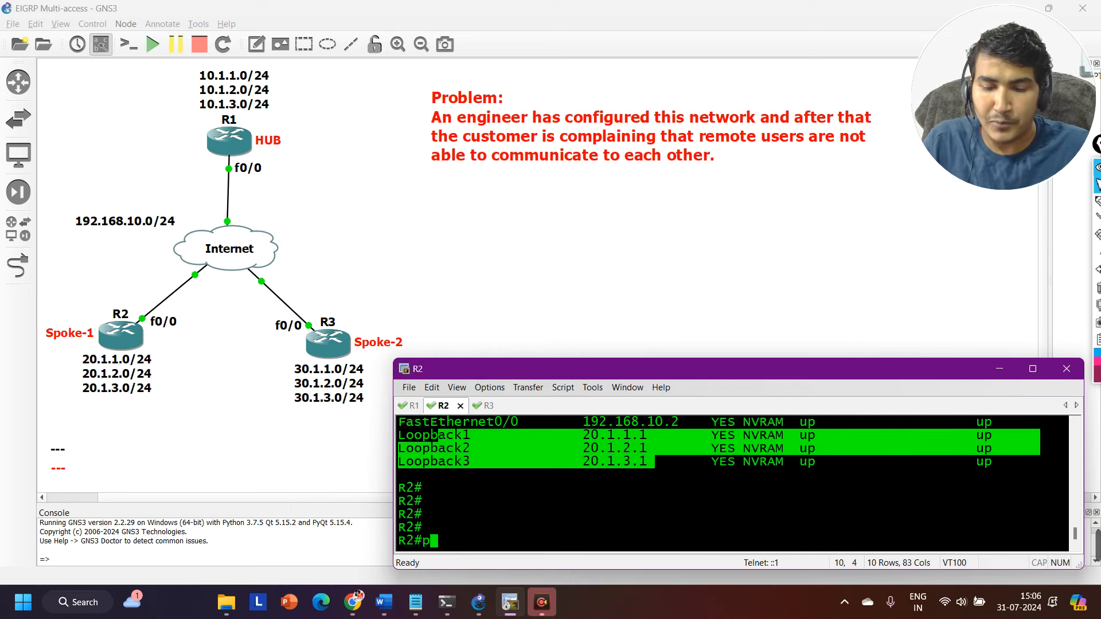
type("ing 192.168.")
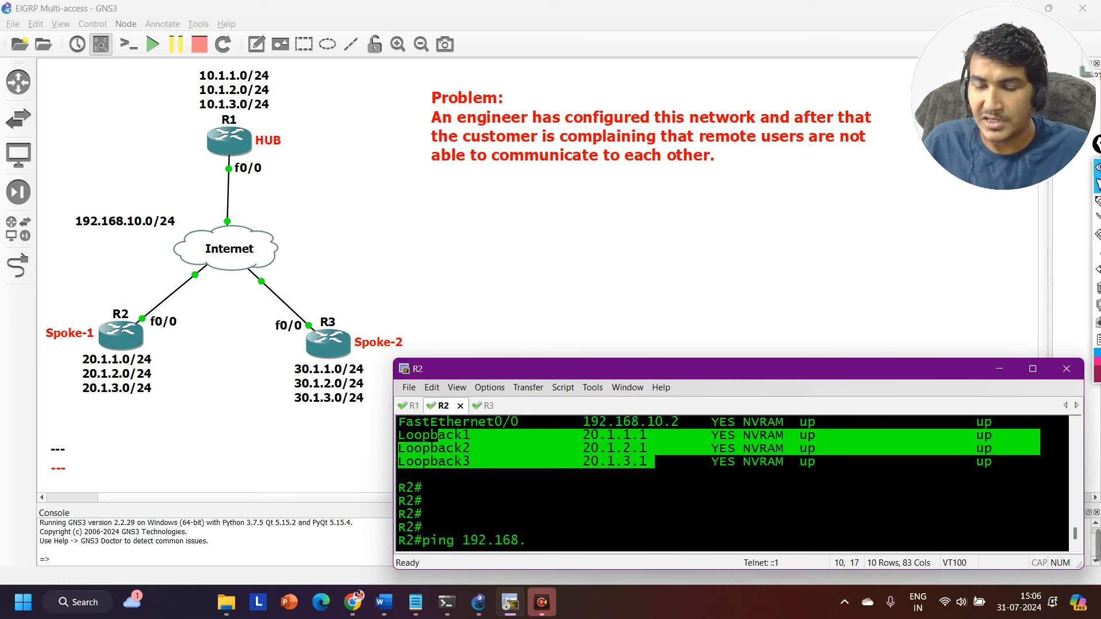
type("30.1")
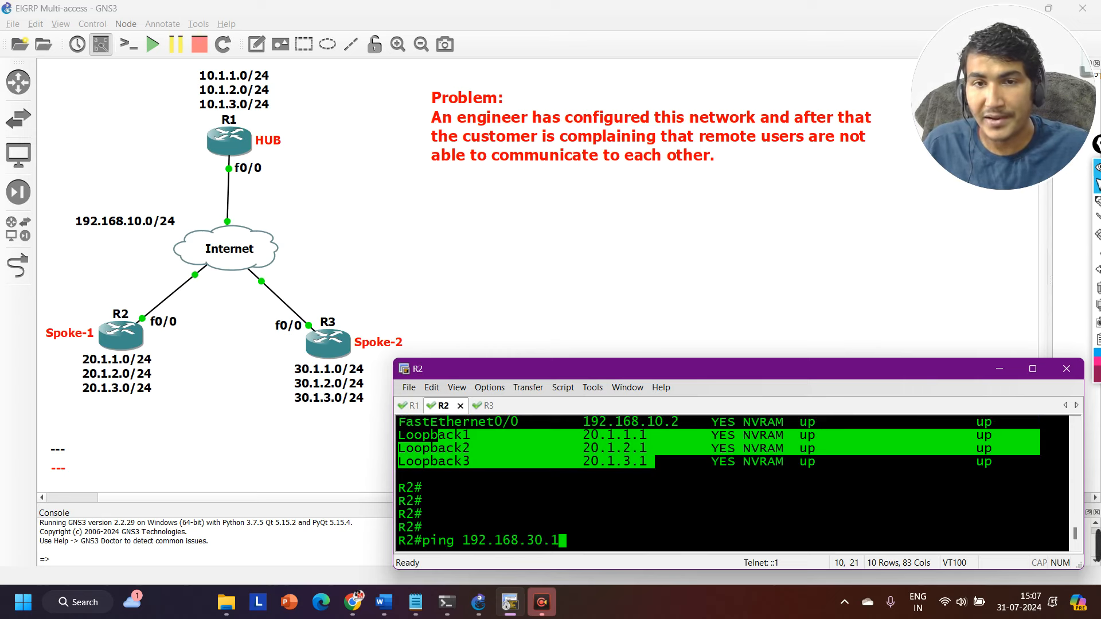
key("BackSpace")
key("BackSpace")
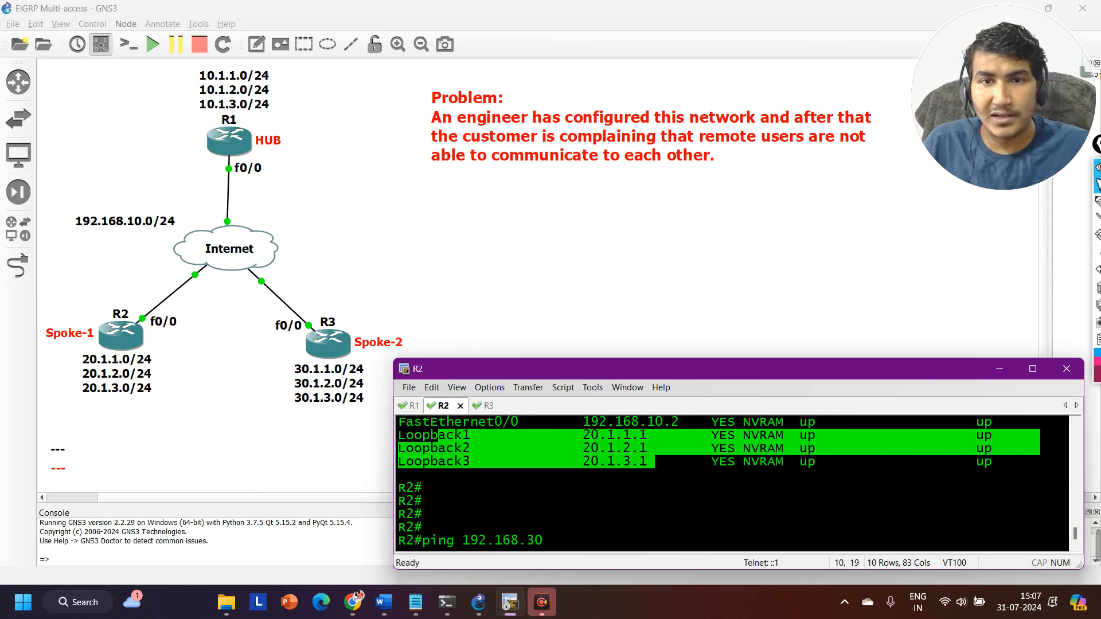
key("BackSpace")
key("BackSpace")
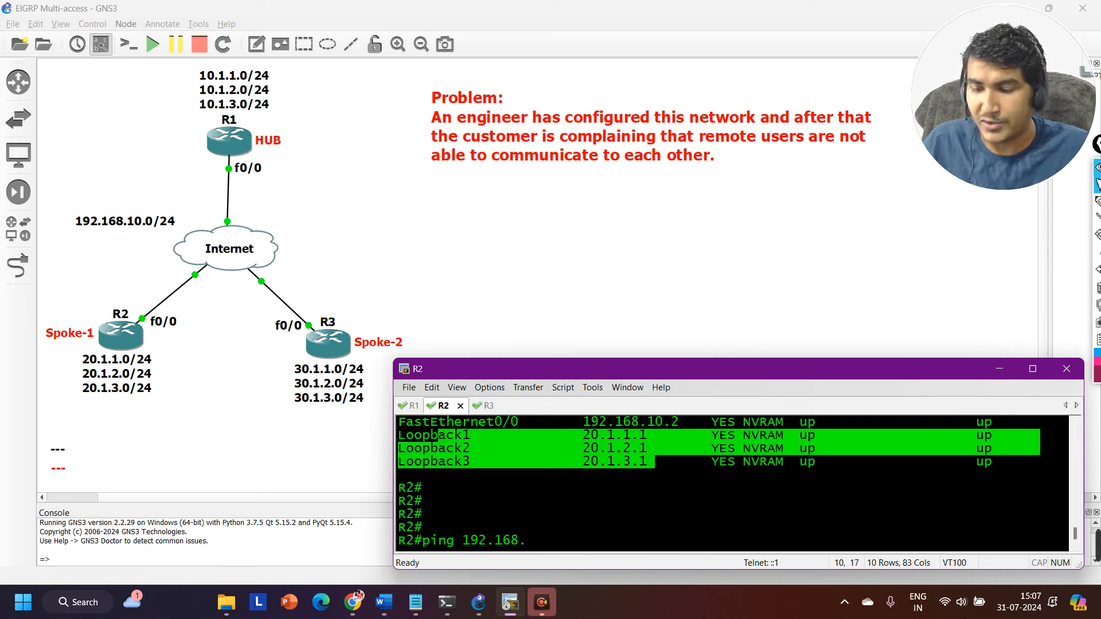
type("10.3")
key("Return")
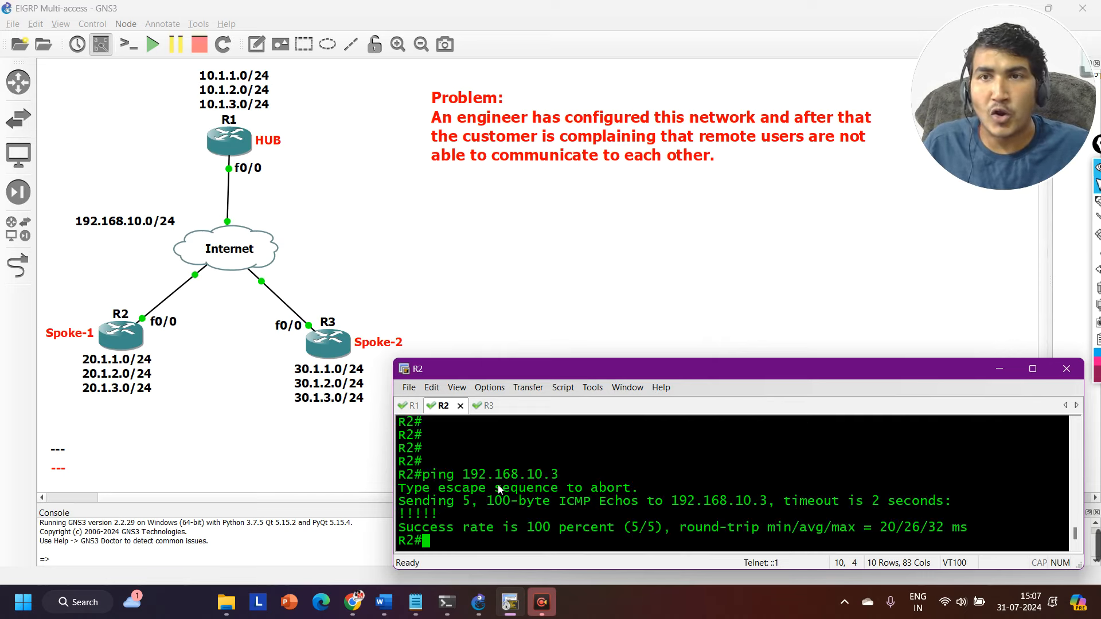
key("Return")
key("Return")
key("Return")
key("Return")
key("Return")
key("Return")
key("Return")
key("Return")
key("Return")
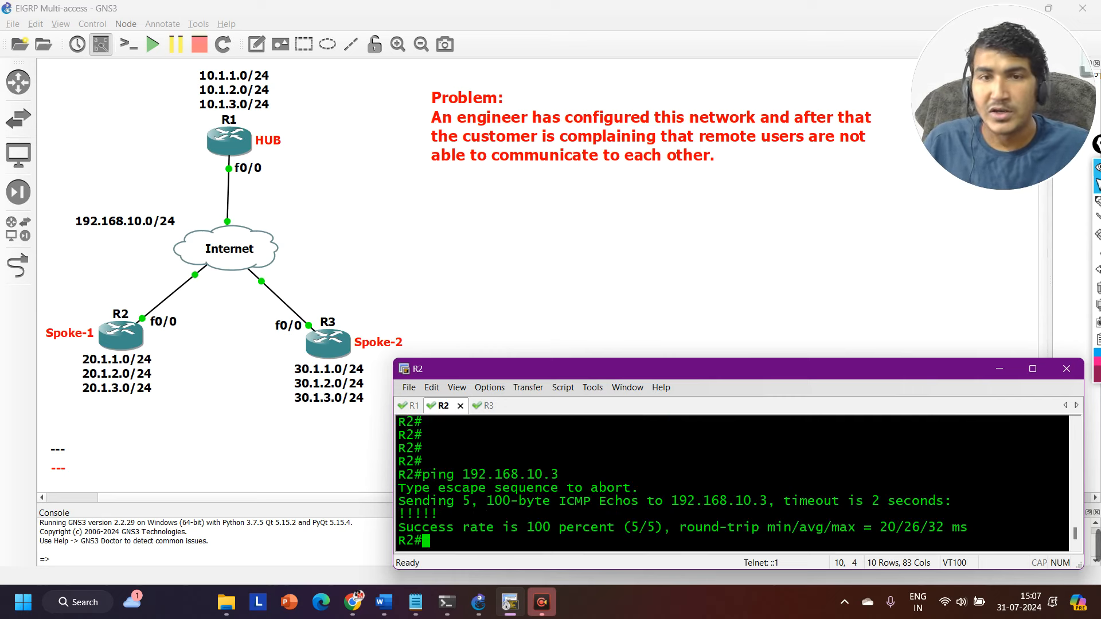
Ping R2's loopback 20.1.1.1 from R1 with source address 10.1.1.1.
key("ctrl+Tab")
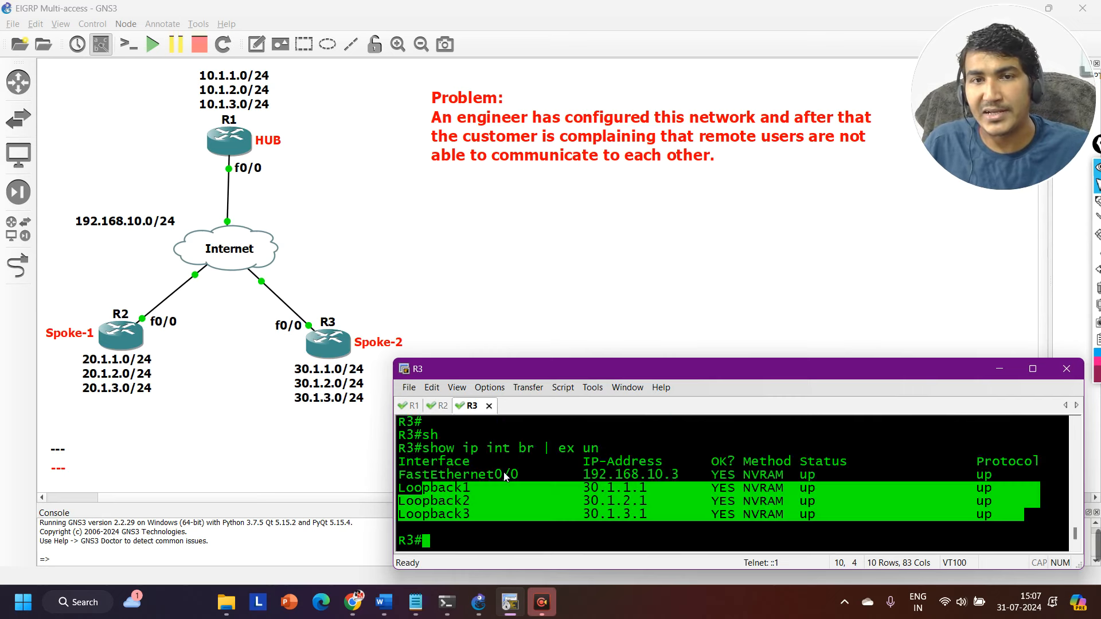
key("Return")
key("Return")
key("Return")
key("Return")
key("Return")
key("Return")
key("Return")
key("Return")
key("Return")
key("ctrl+Tab")
key("Return")
key("Return")
key("Return")
key("Return")
key("Return")
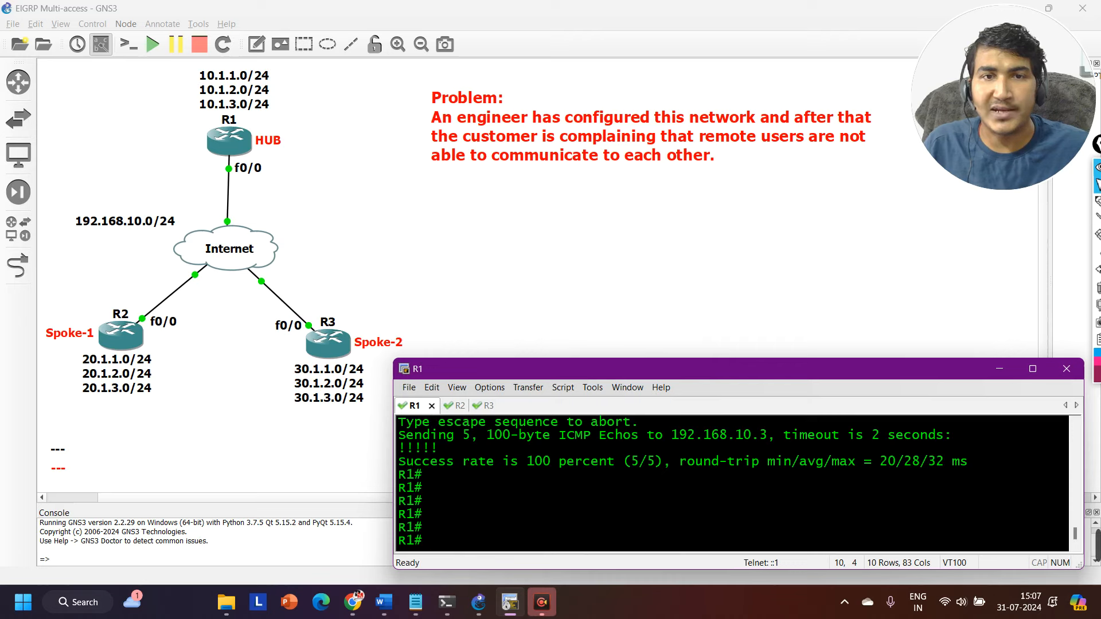
type("ping ")
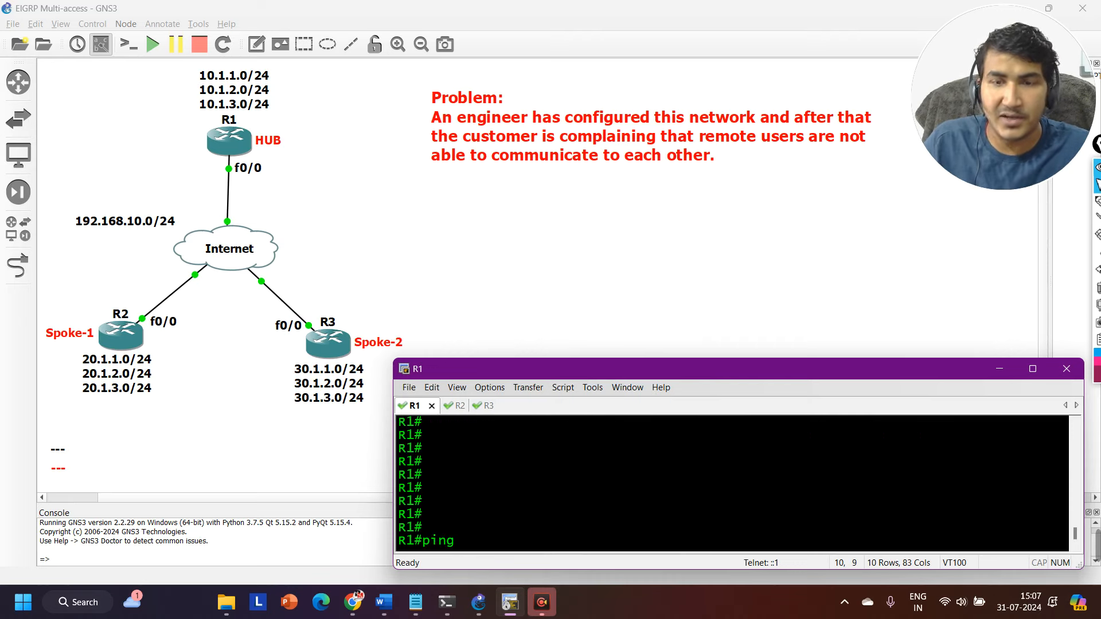
type("20.1.1.1 so")
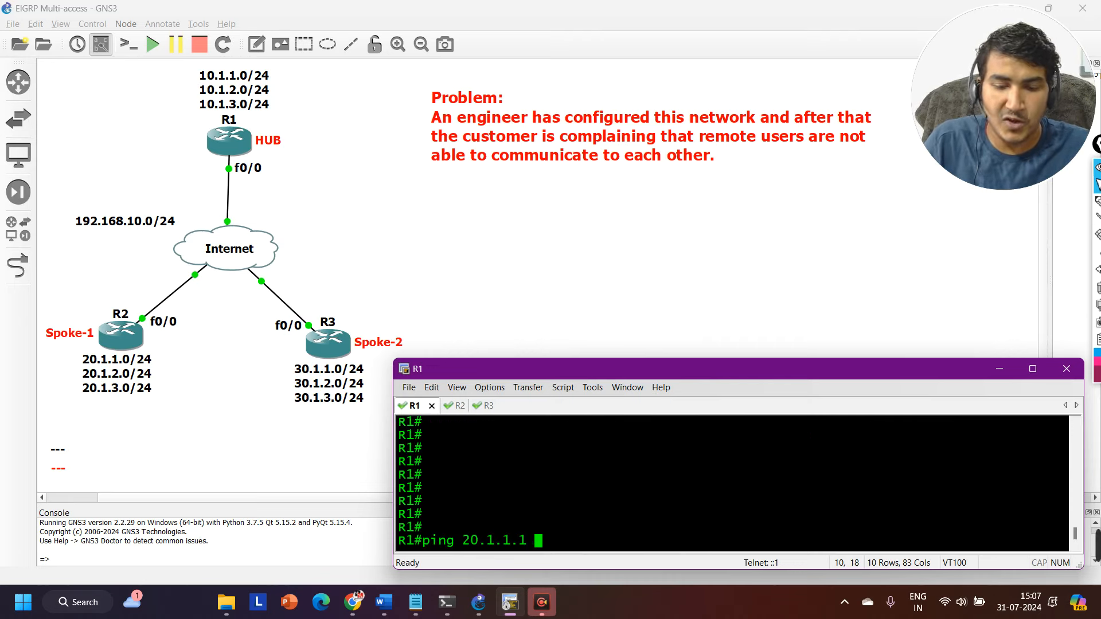
key("Tab")
type("10.1.1.")
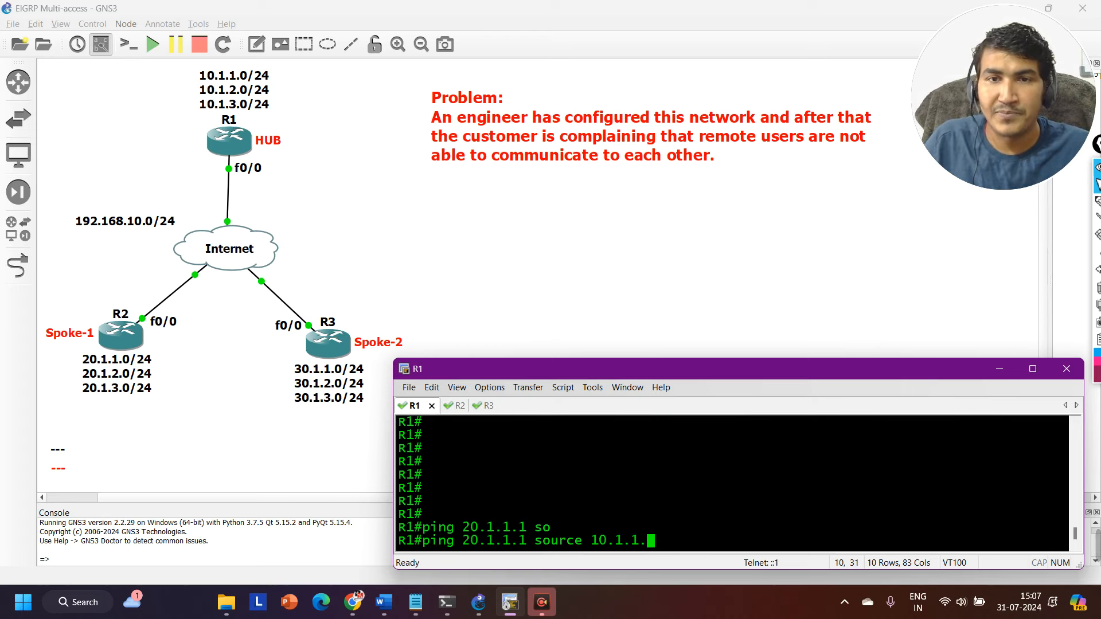
type("1")
key("Return")
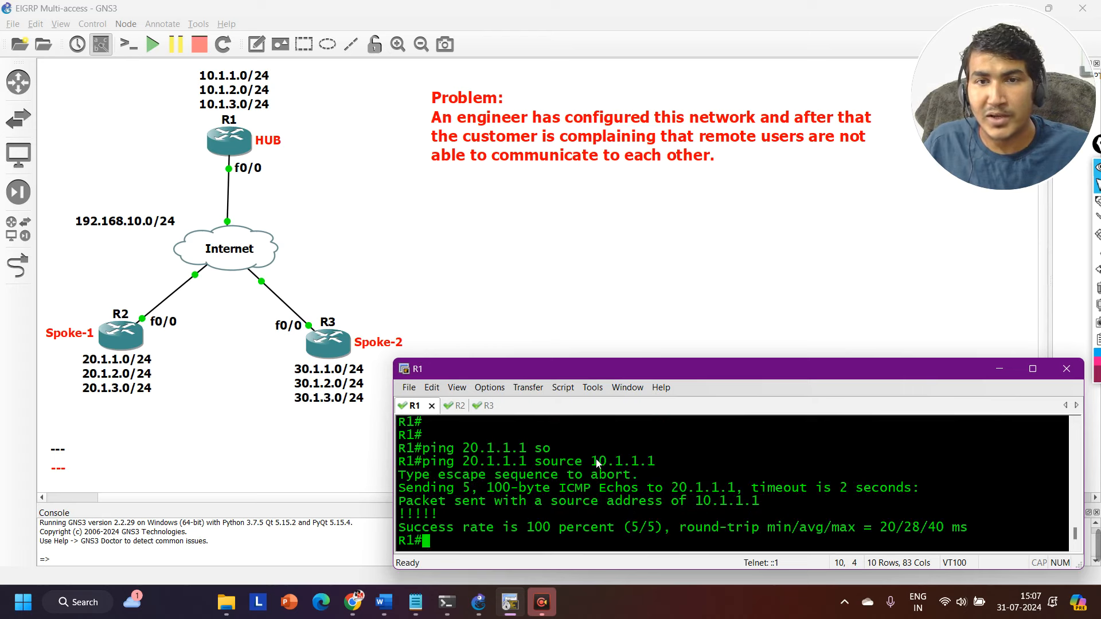
Highlight the source address, the destination address and the success rate of the ping to 20.1.1.1 on R1.
left_click_drag(591, 461, 657, 464)
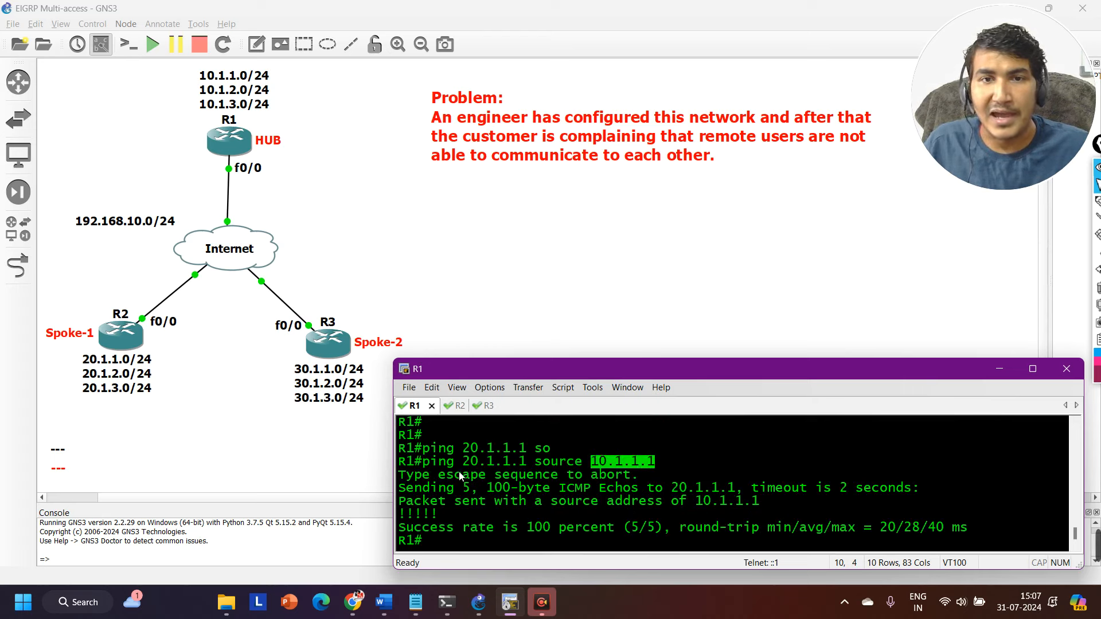
left_click_drag(463, 461, 530, 467)
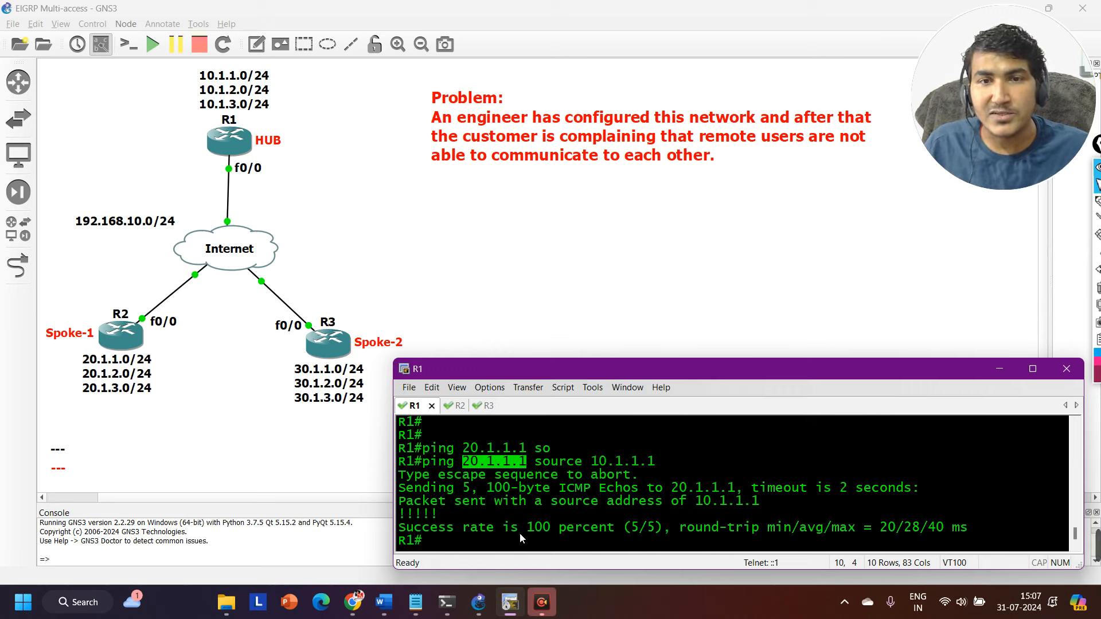
left_click_drag(479, 528, 658, 530)
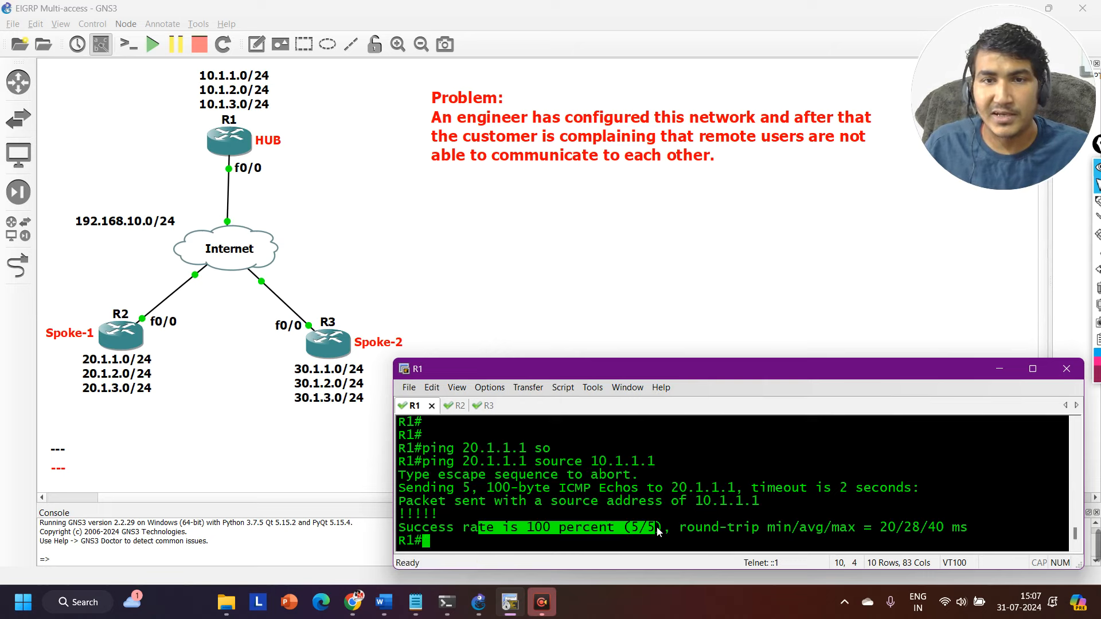
key("Return")
key("Return")
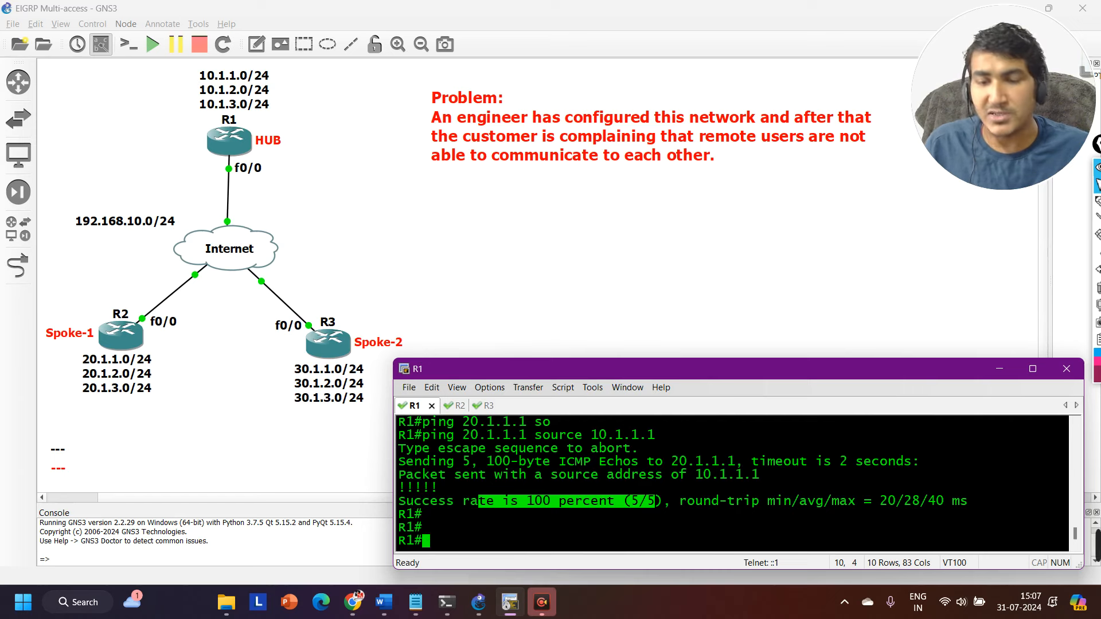
Ping R3's loopback 30.1.1.1 from R1 with source address 10.1.1.1.
type("ping 30.")
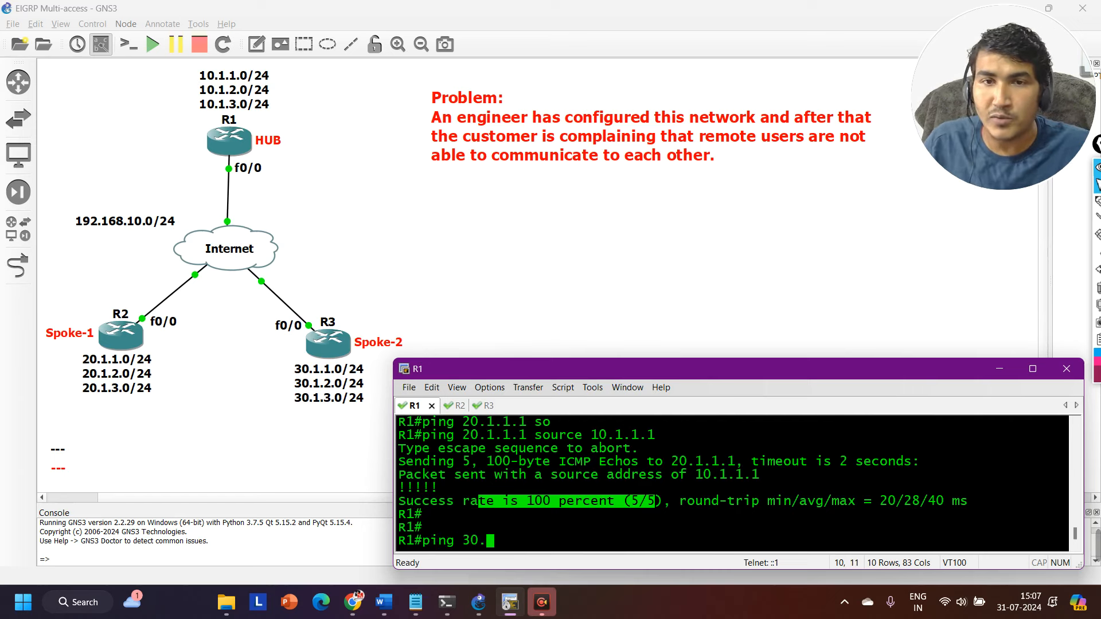
type("1.1.1 so")
key("Tab")
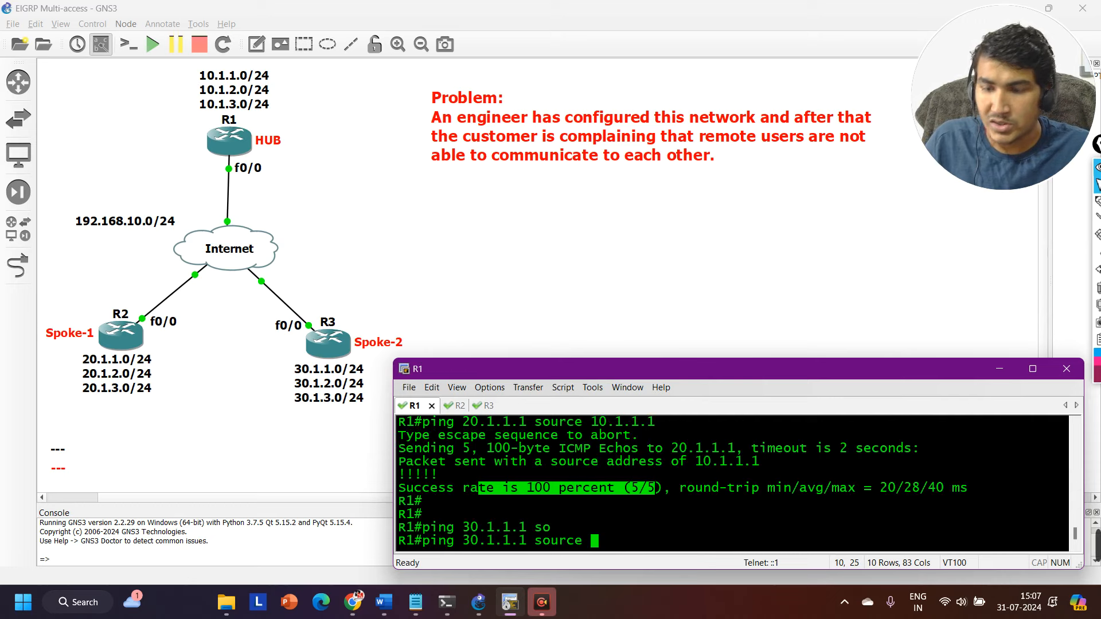
type("10.1.1.")
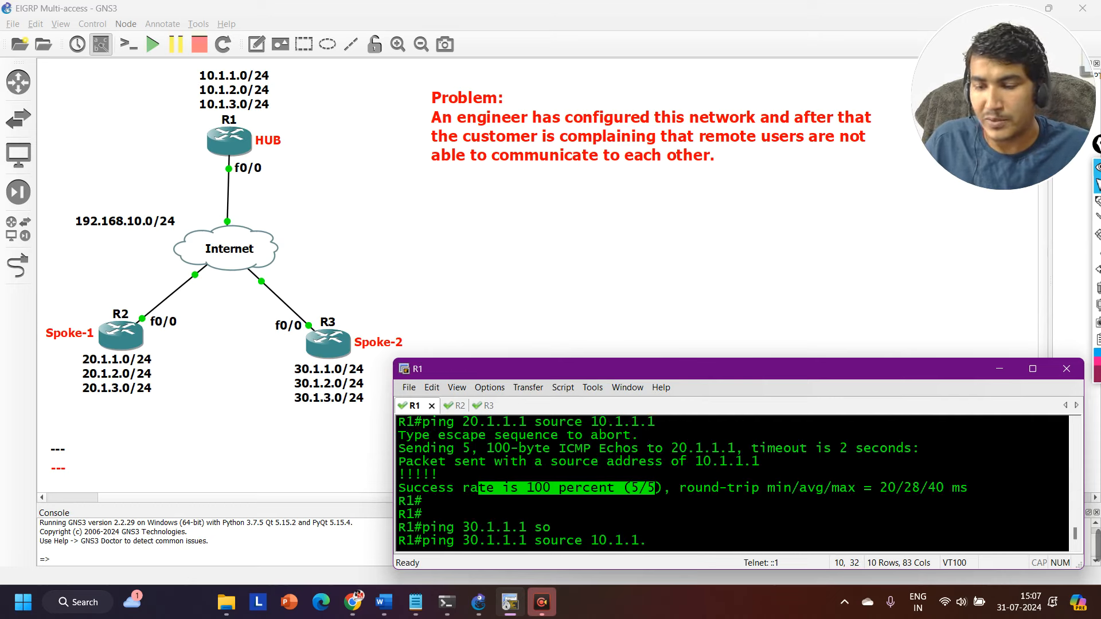
type("1")
key("Return")
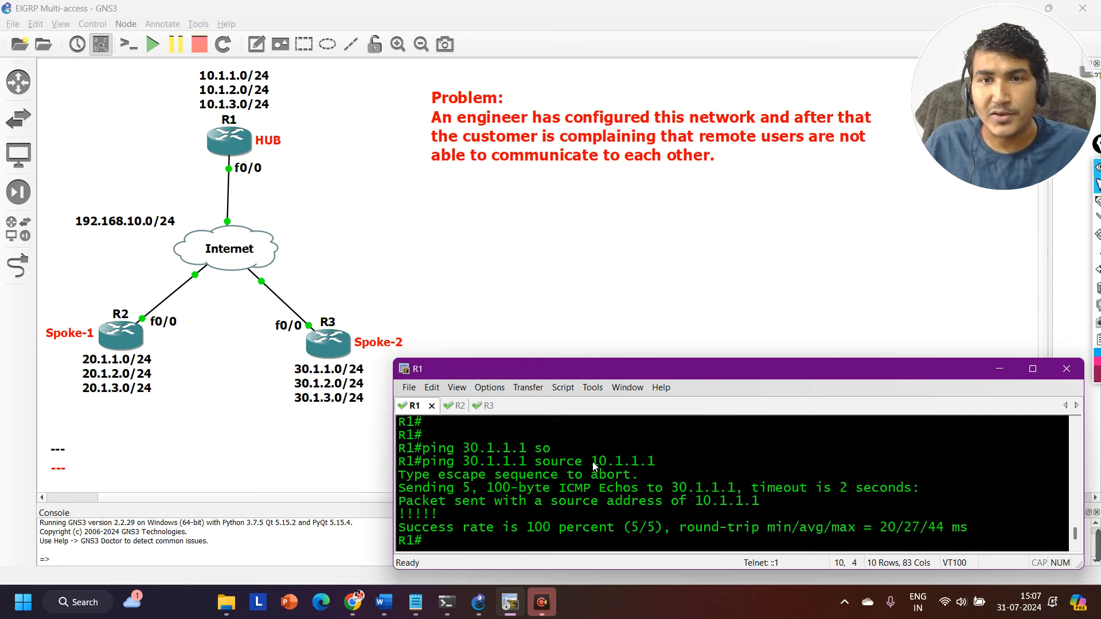
Highlight the source and destination addresses of the ping to 30.1.1.1, leaving R1 at fresh prompt lines.
left_click_drag(591, 462, 659, 461)
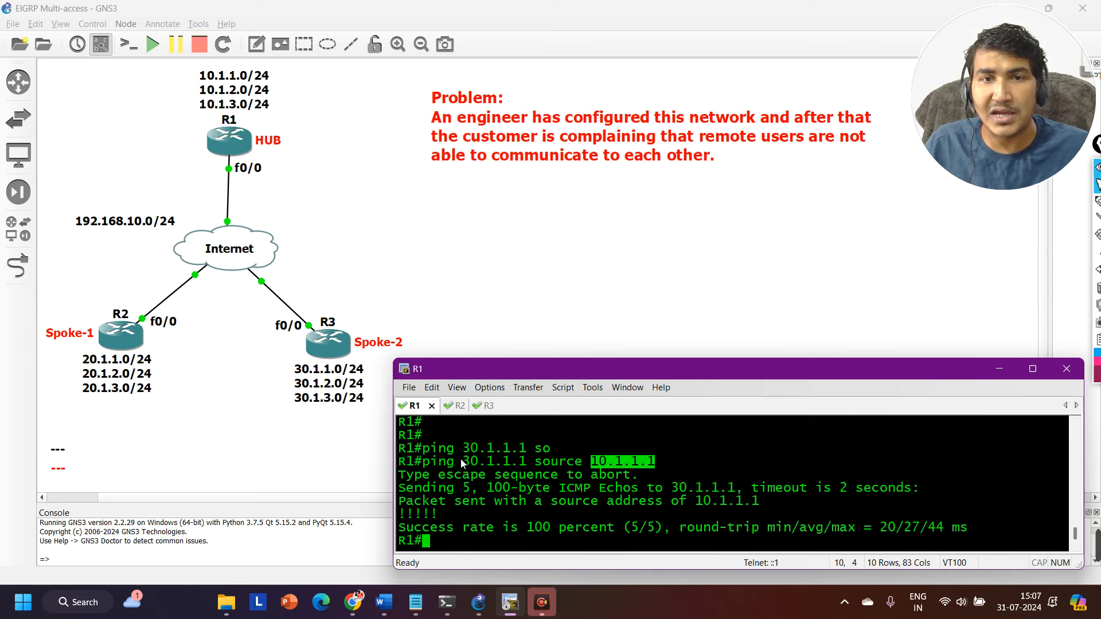
left_click_drag(462, 461, 528, 462)
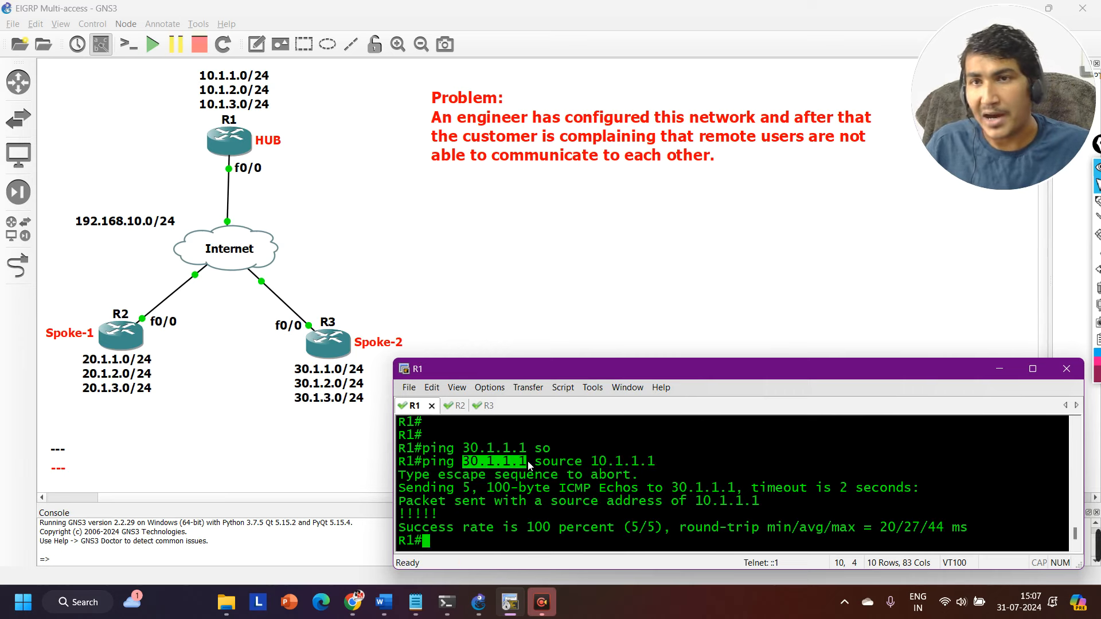
key("Return")
key("Return")
key("Return")
key("Return")
key("Return")
key("Return")
key("Return")
key("Return")
key("Return")
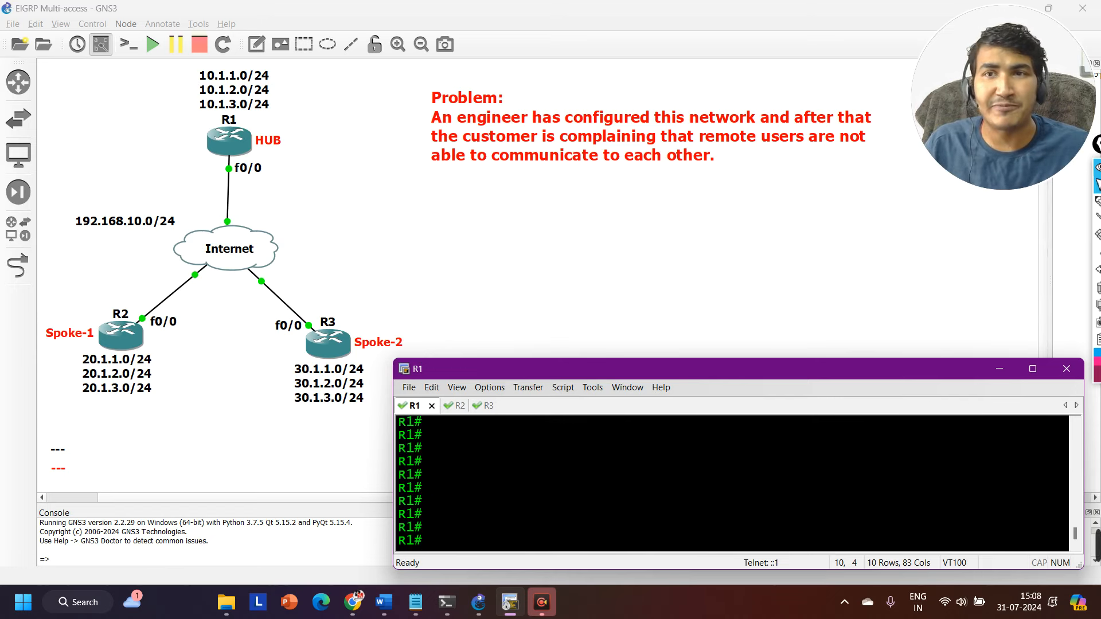
Ping R3's loopback 30.1.1.1 from R2 with source address 20.1.1.1, highlighting the source and destination addresses.
key("ctrl+Tab")
type("p")
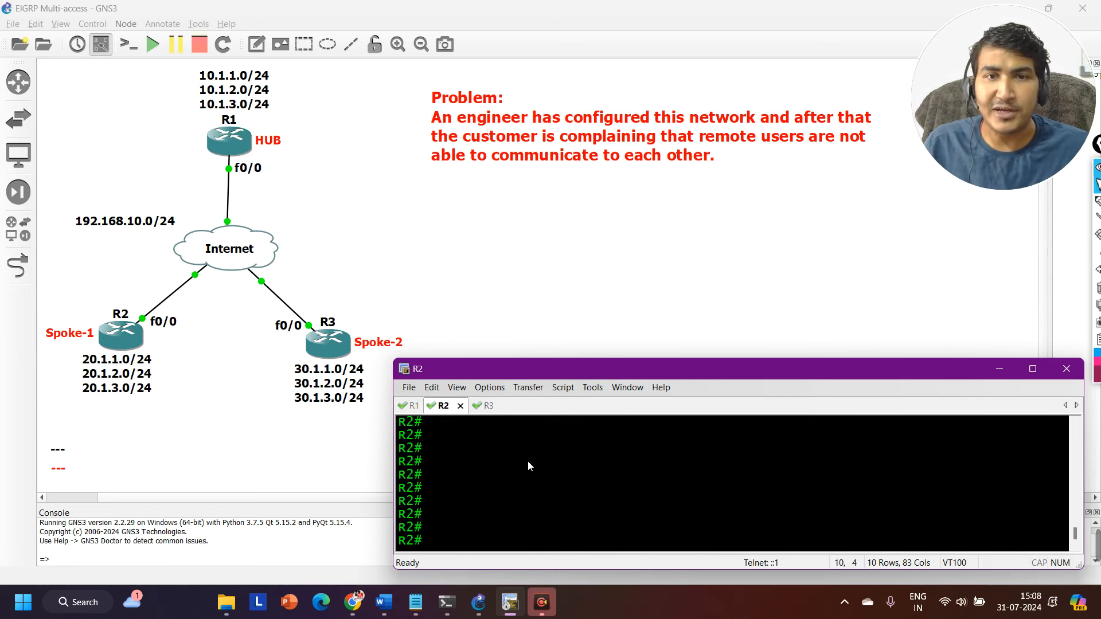
type("ing")
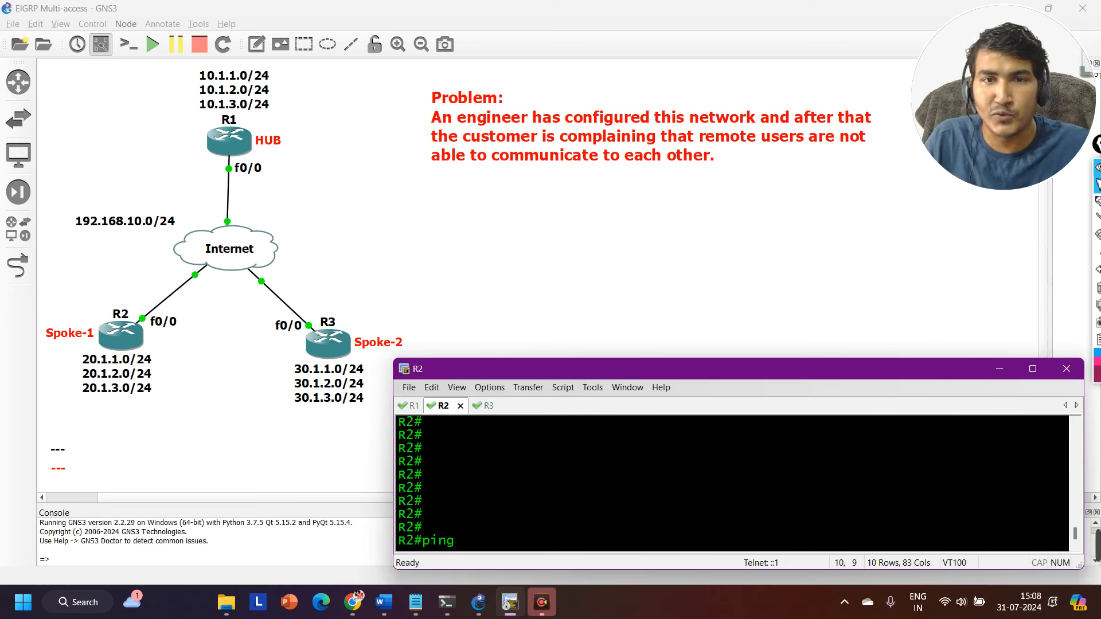
type(" 30.1.")
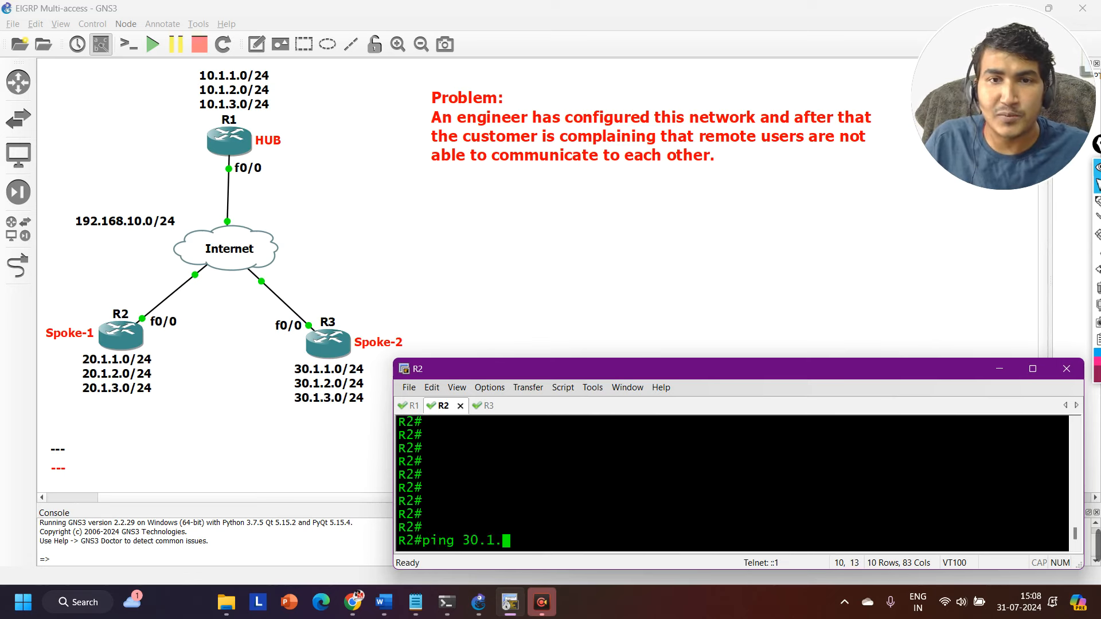
type("1.1 so")
key("Tab")
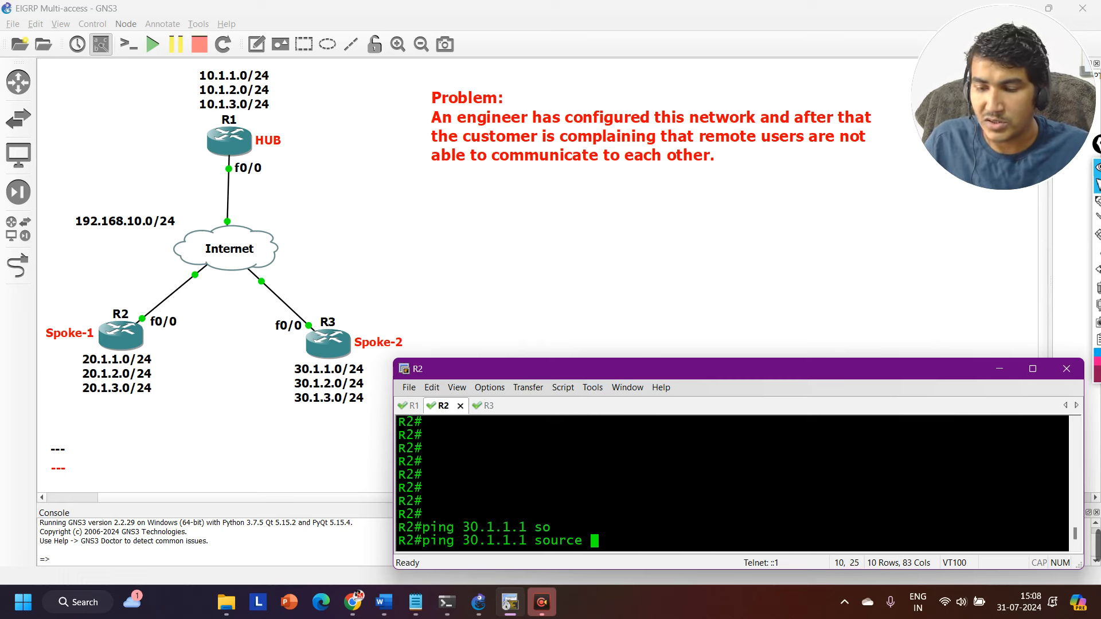
type("20.1.1.1")
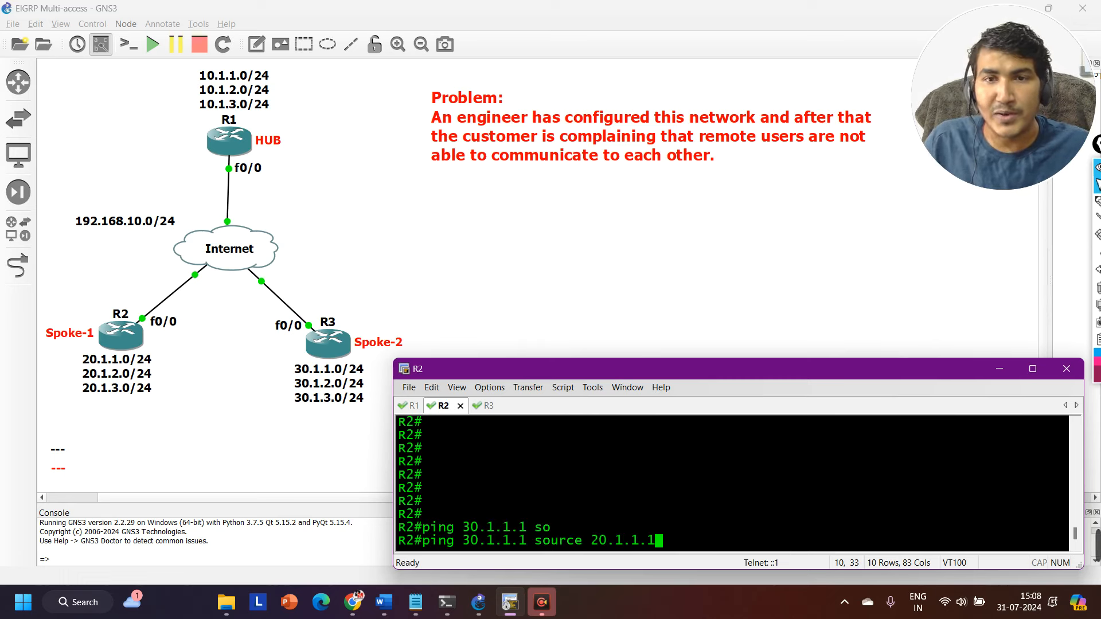
left_click_drag(591, 540, 670, 541)
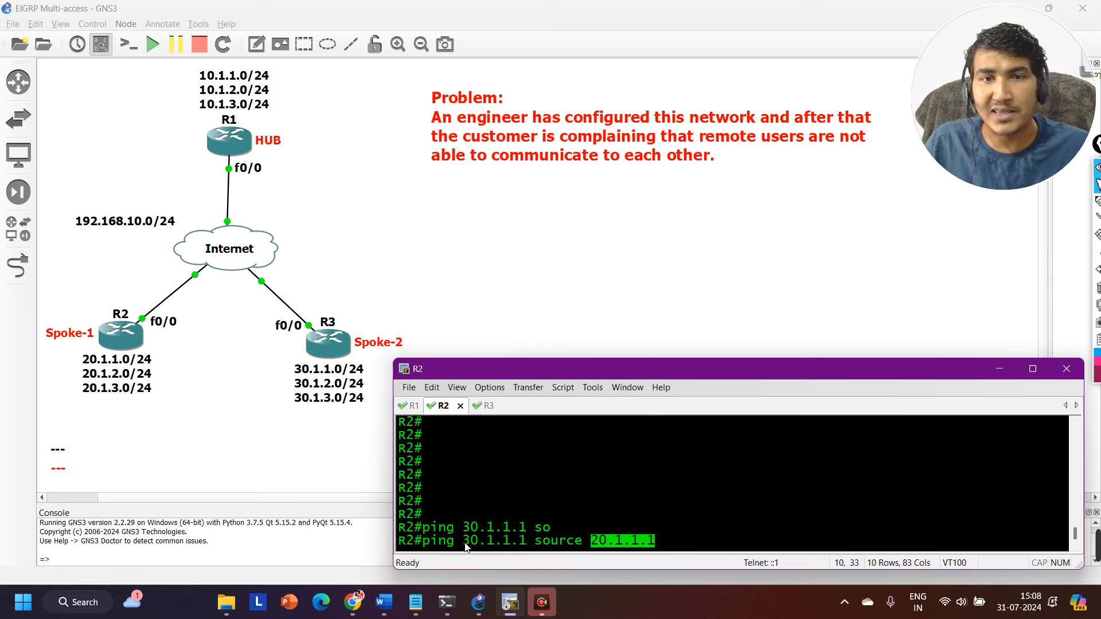
left_click_drag(462, 544, 528, 549)
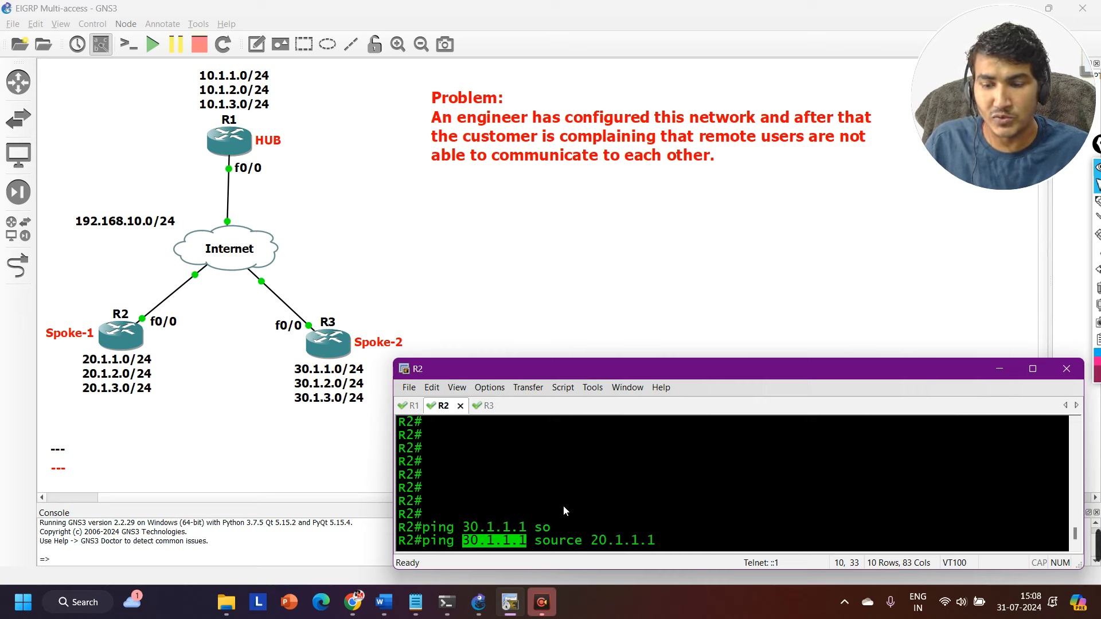
key("Return")
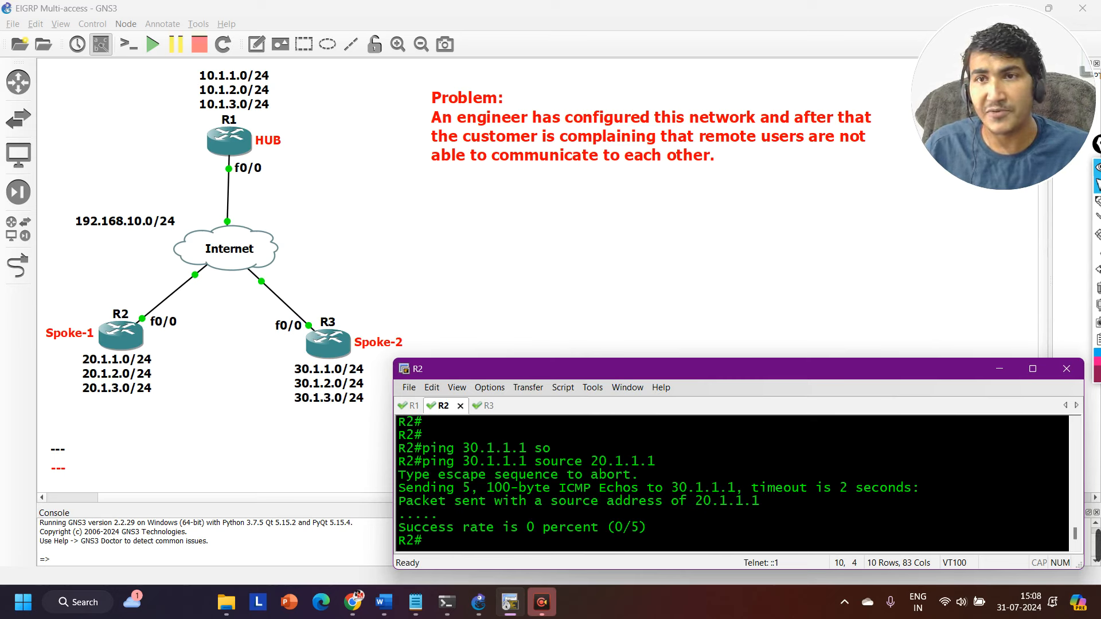
key("Return")
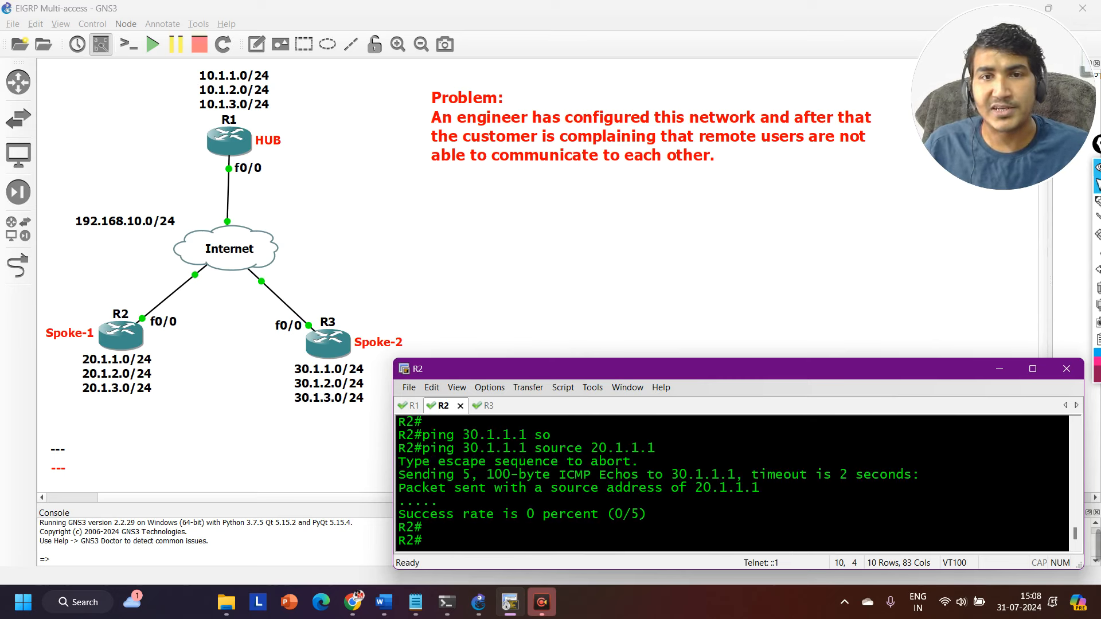
key("Return")
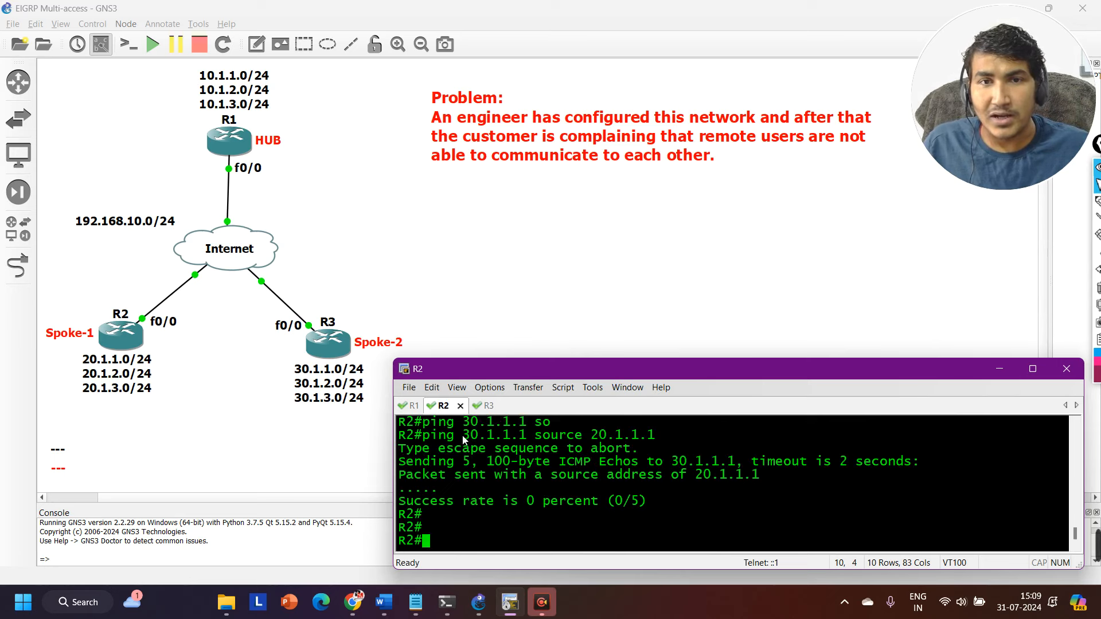
left_click_drag(462, 435, 523, 442)
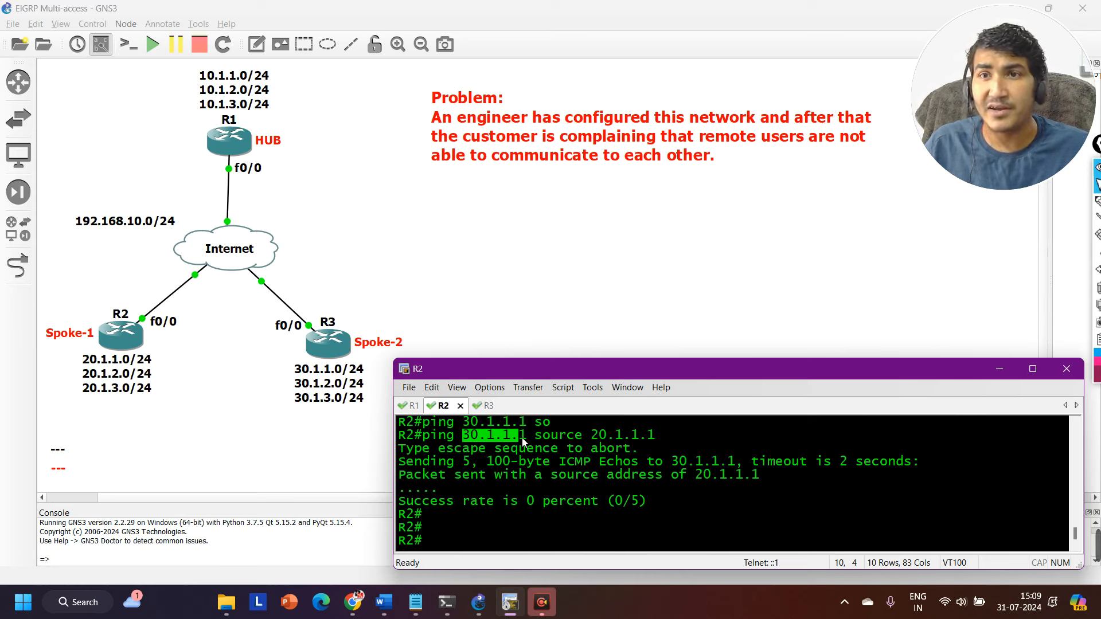
Ping R3's second loopback 30.1.2.1 from R2 with source address 20.1.2.1.
type("pin")
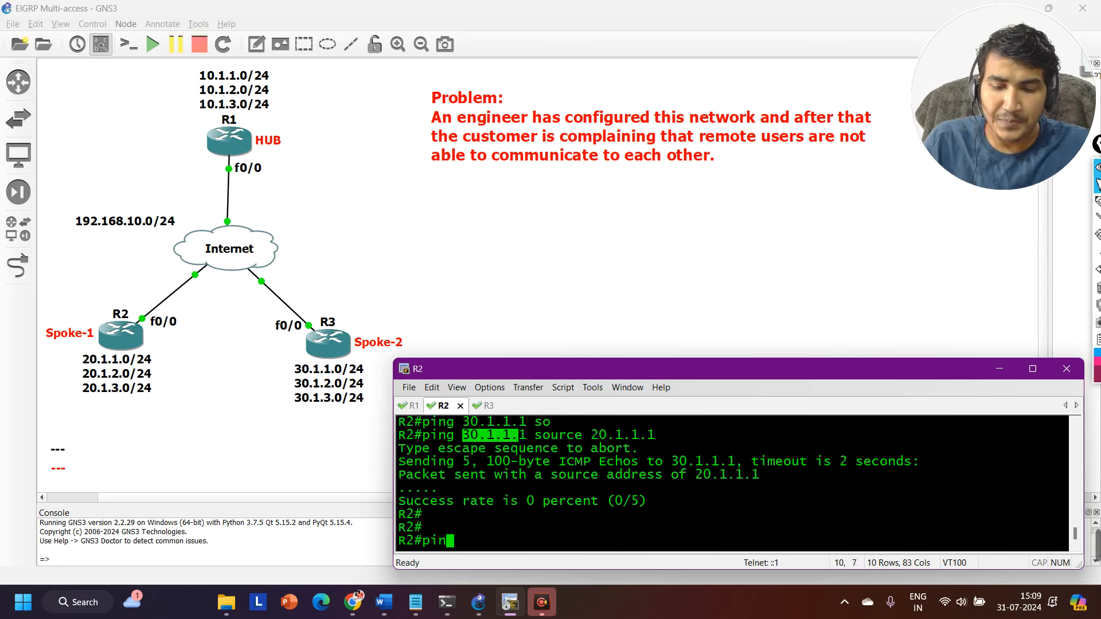
type("g 30.1.2.1")
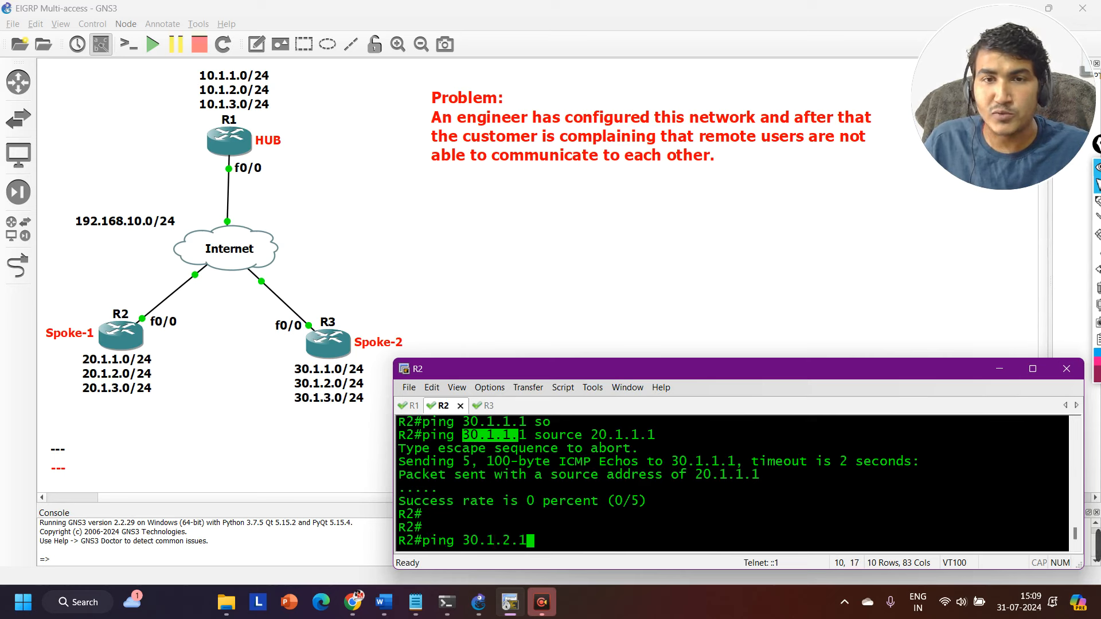
type(" so")
key("Tab")
type("20")
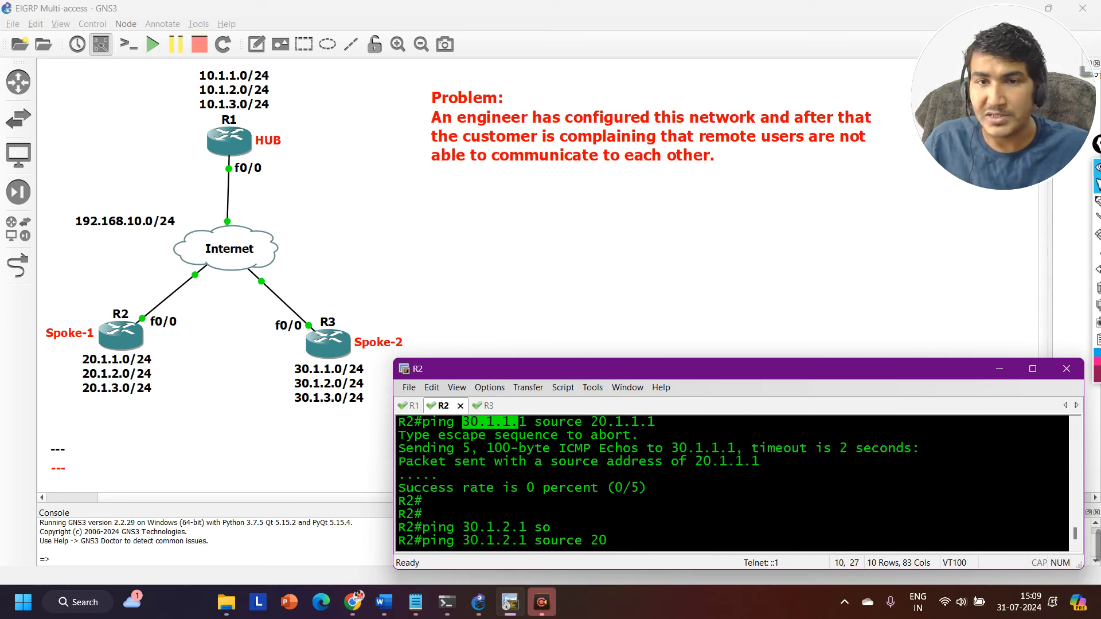
type(".1.2.1")
key("Return")
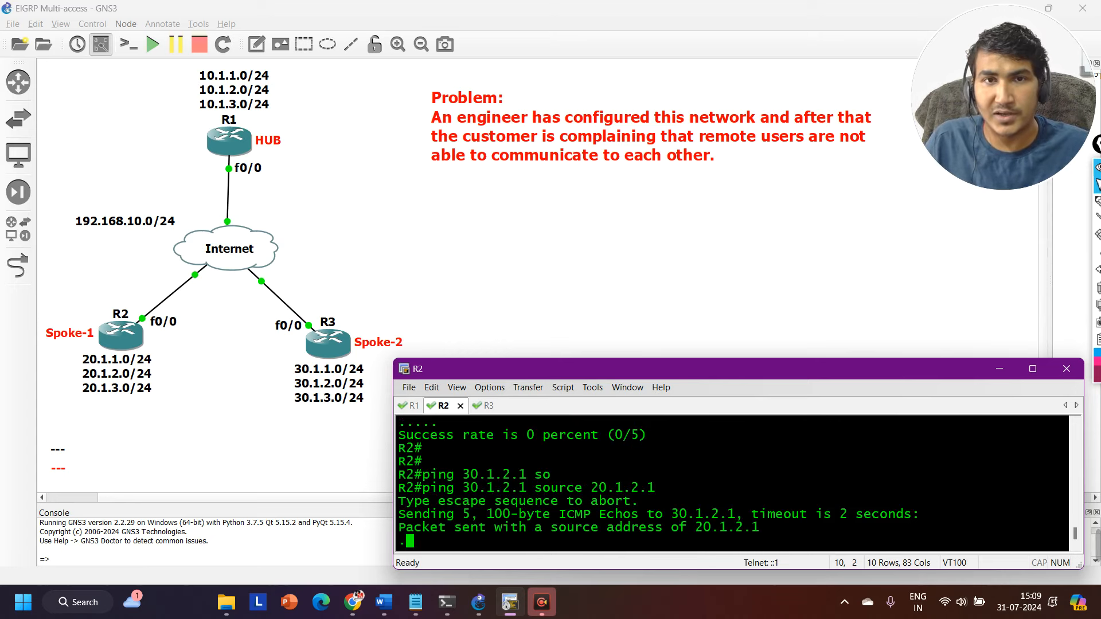
Ping R2's loopback 20.1.1.1 from R3 with source address 30.1.1.1.
key("ctrl+Tab")
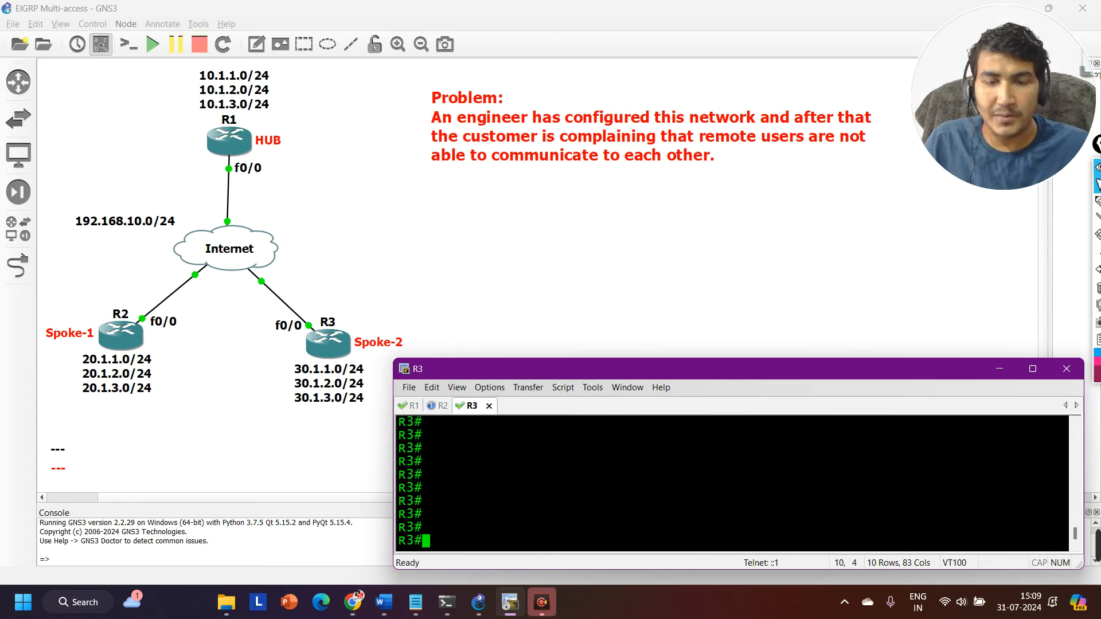
type("ping ")
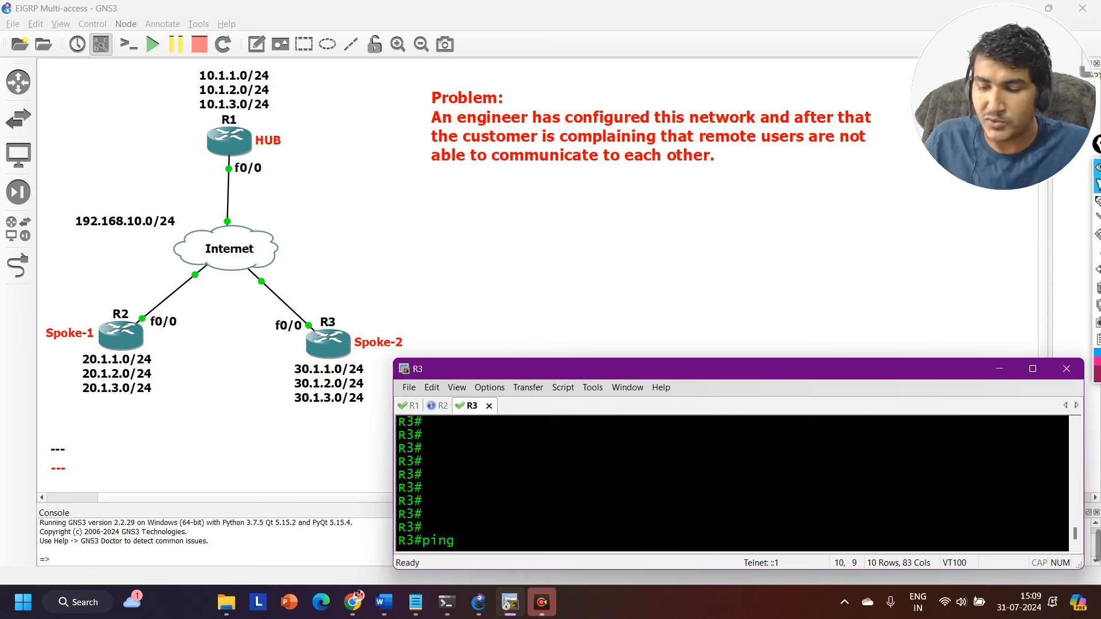
type("20.1.1.1 ")
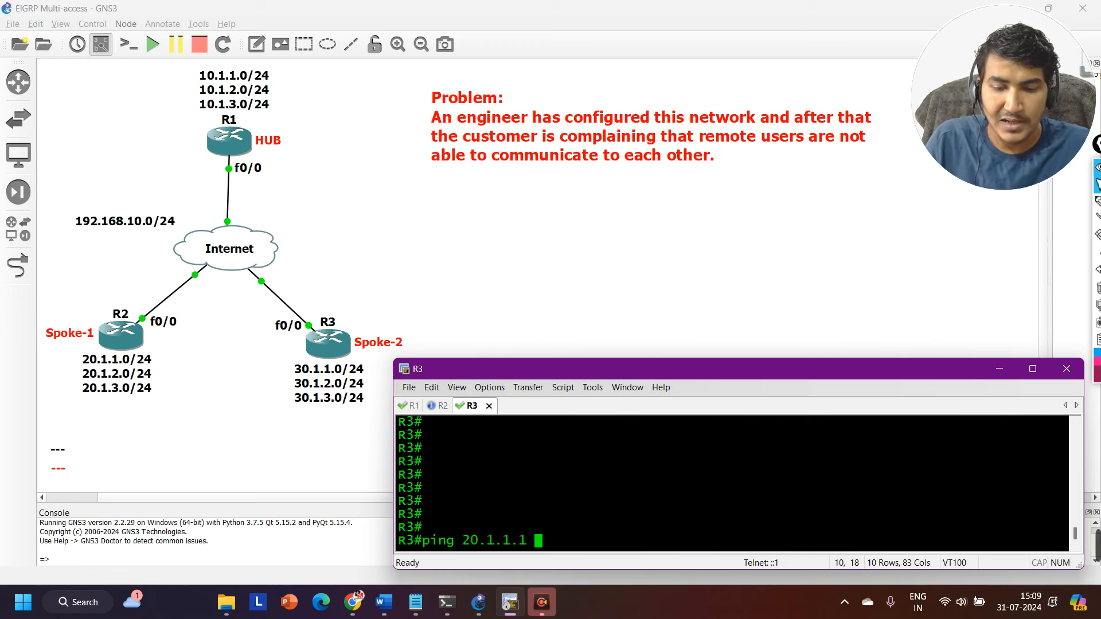
type("so")
key("Tab")
type("30.1.1.1")
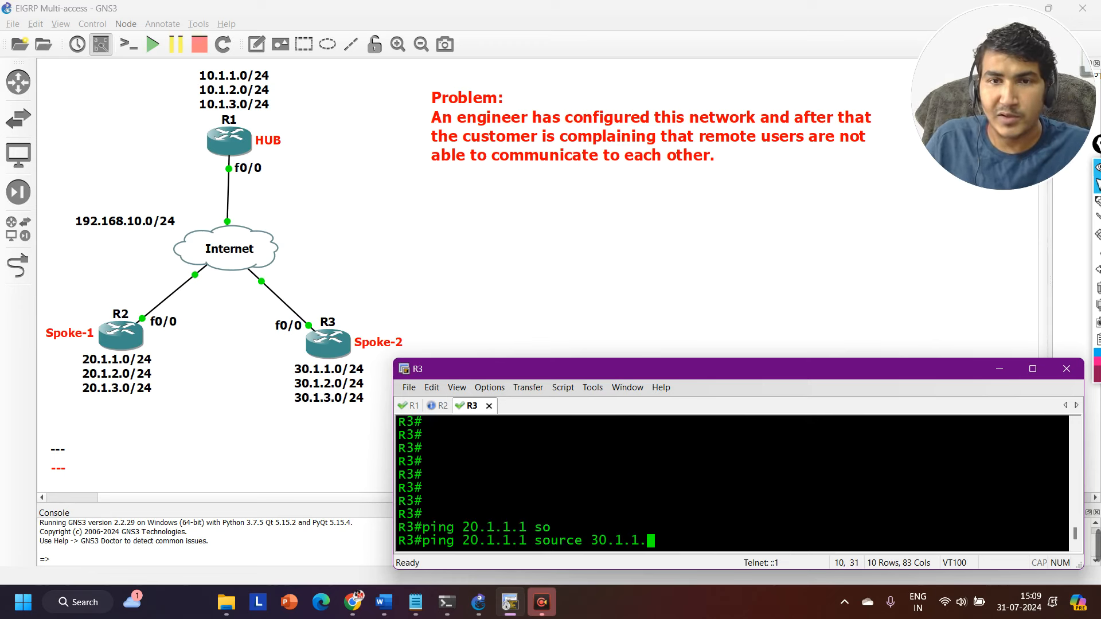
key("Return")
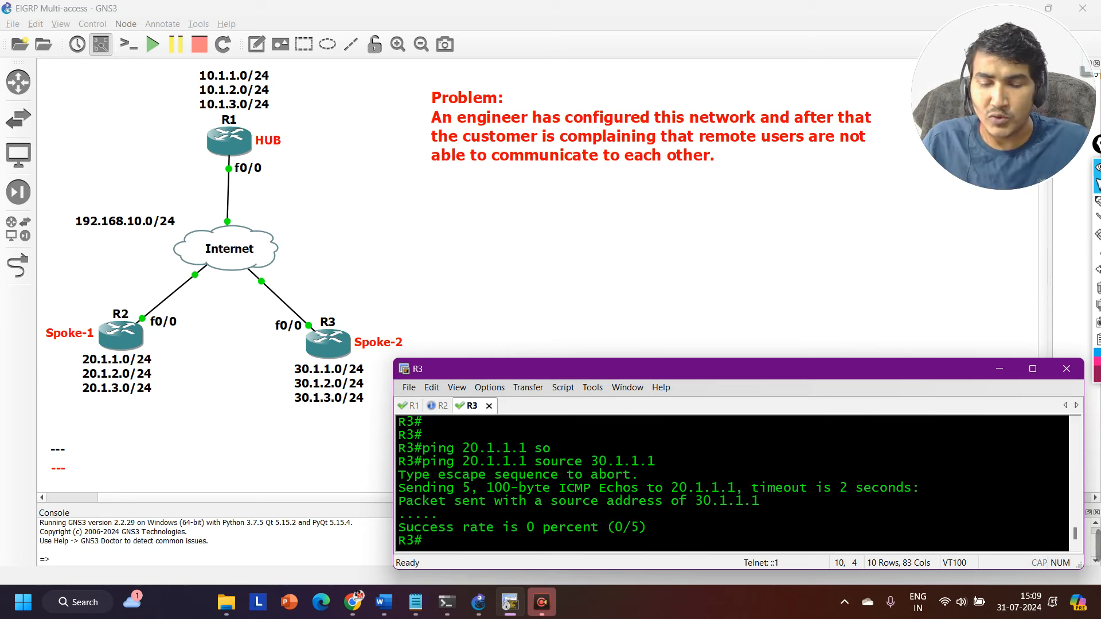
key("Return")
key("Return")
key("Return")
key("Return")
Ping the hub's loopback 10.1.1.1 from R3 with source address 30.1.1.1, leaving R3 at fresh prompt lines.
type("ping")
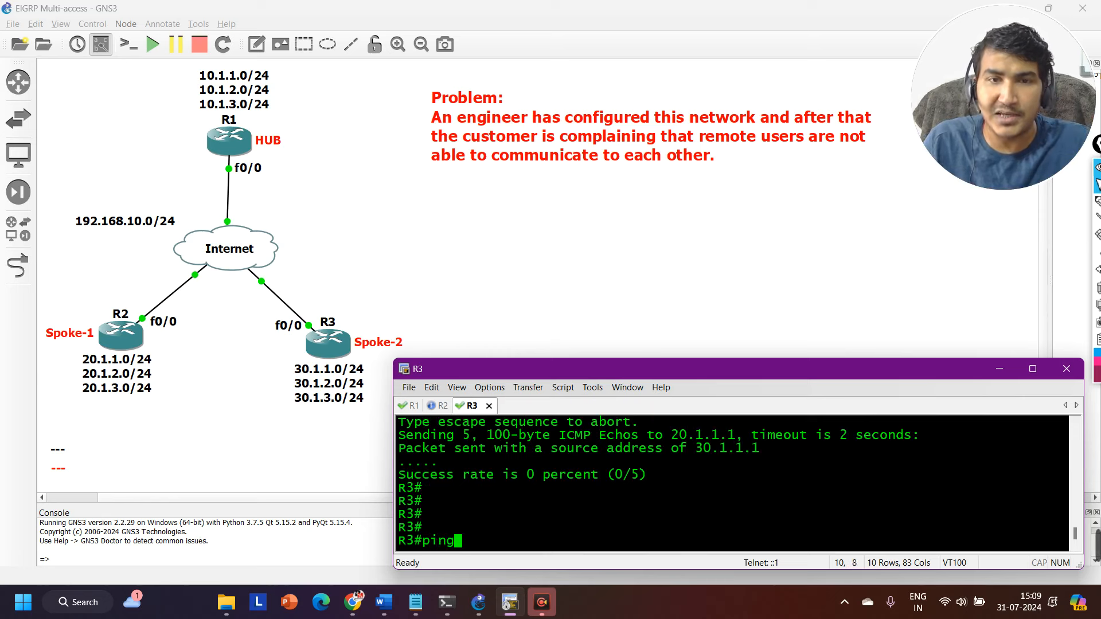
type(" 10.1.1")
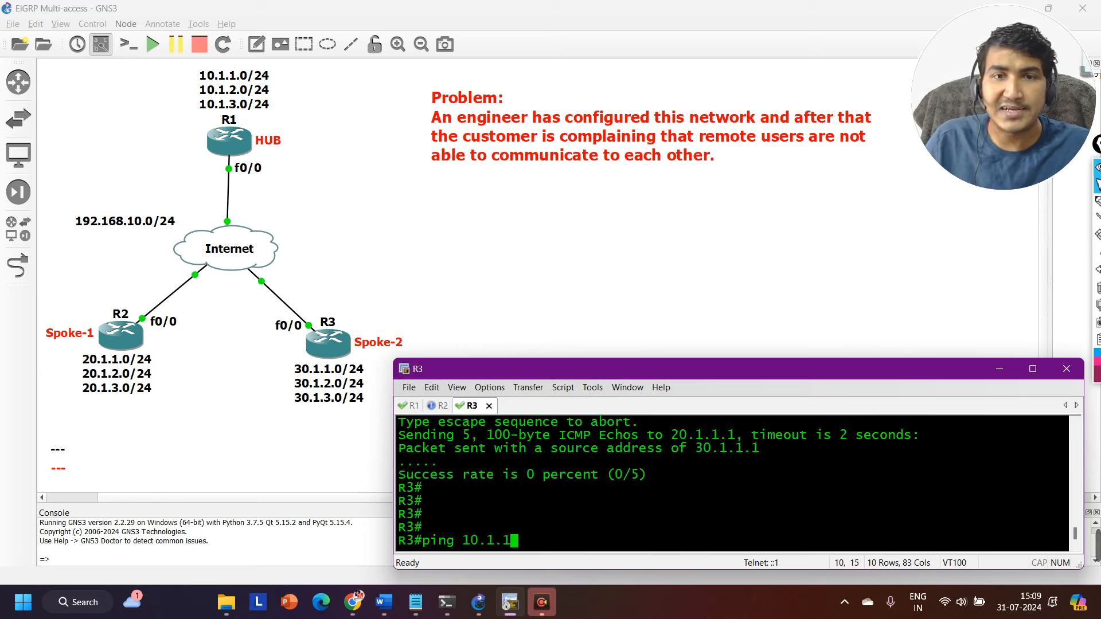
type(".1 so")
key("Tab")
type("30.")
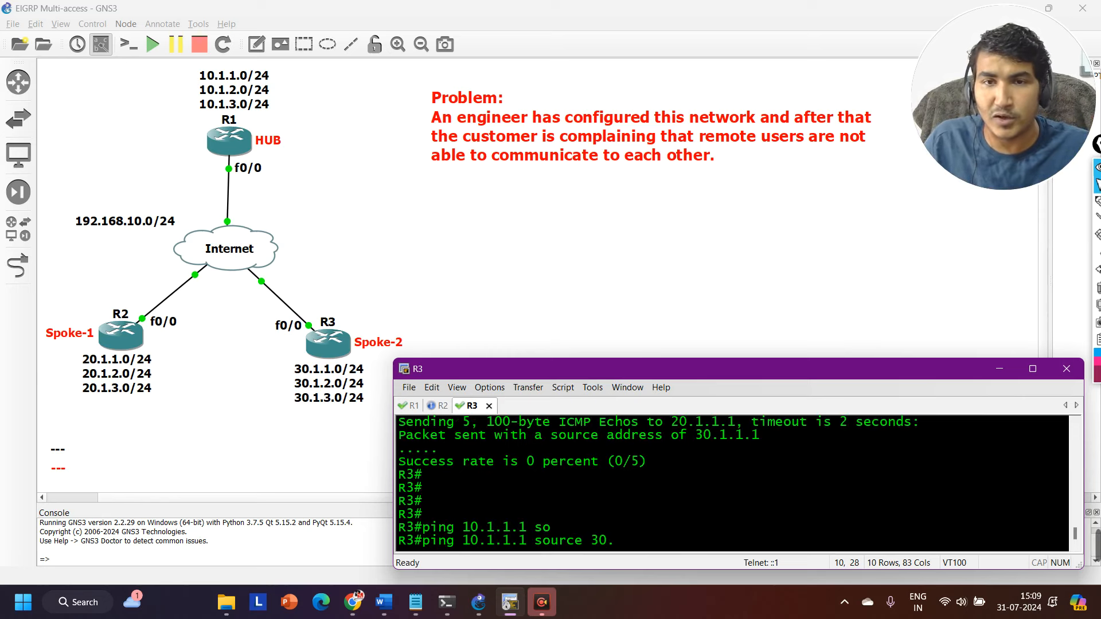
type("1.1.1")
key("Return")
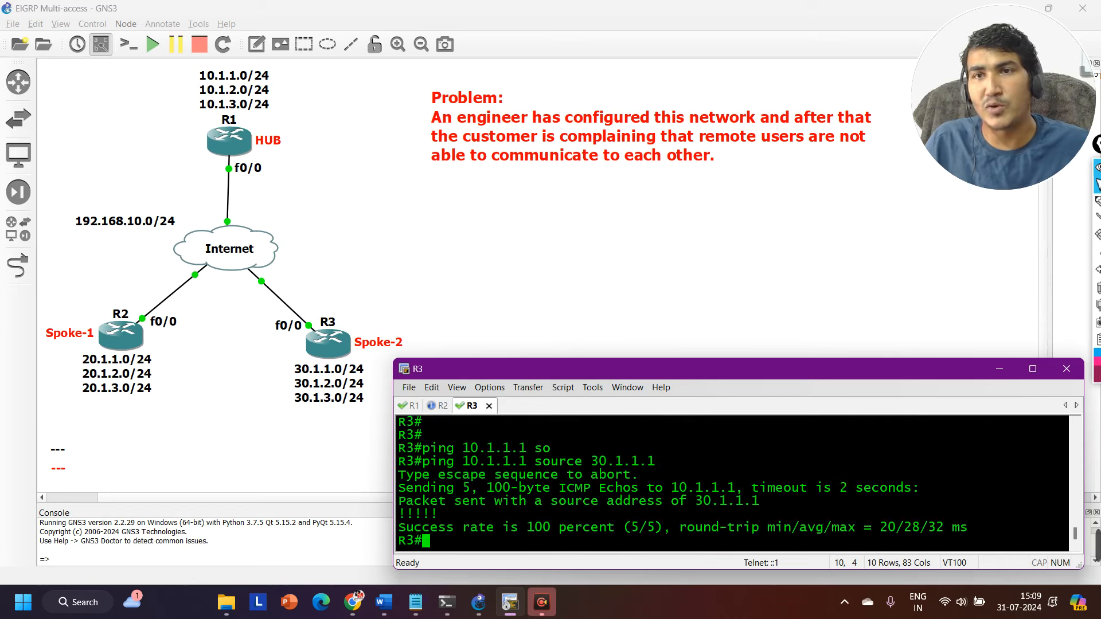
key("Return")
key("Return")
key("Return")
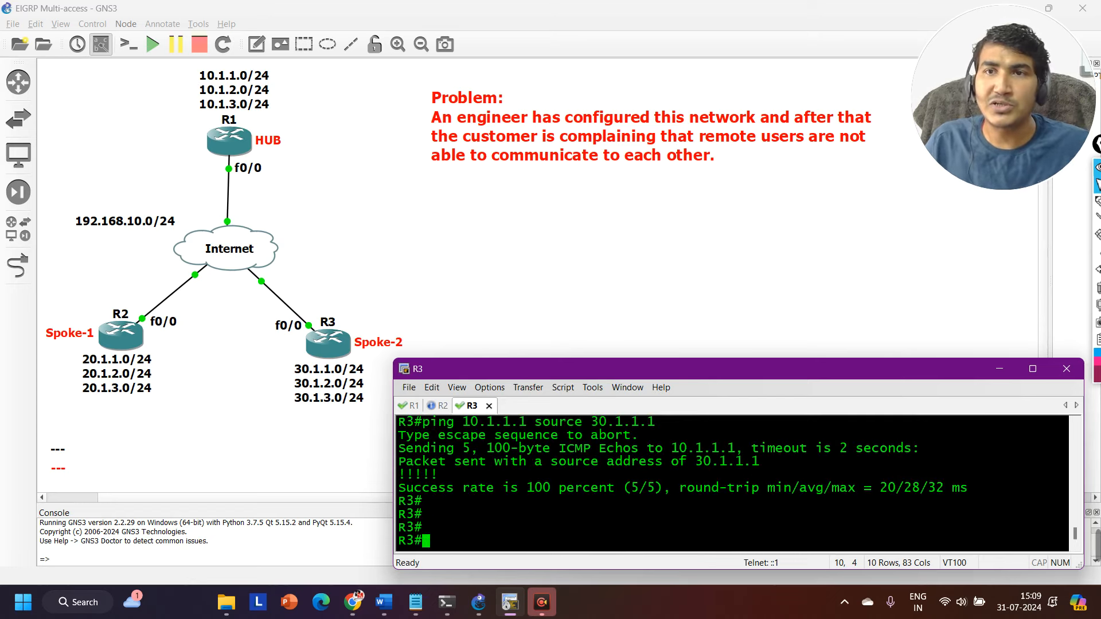
key("Return")
key("Return")
key("Return")
key("Return")
key("Return")
key("Return")
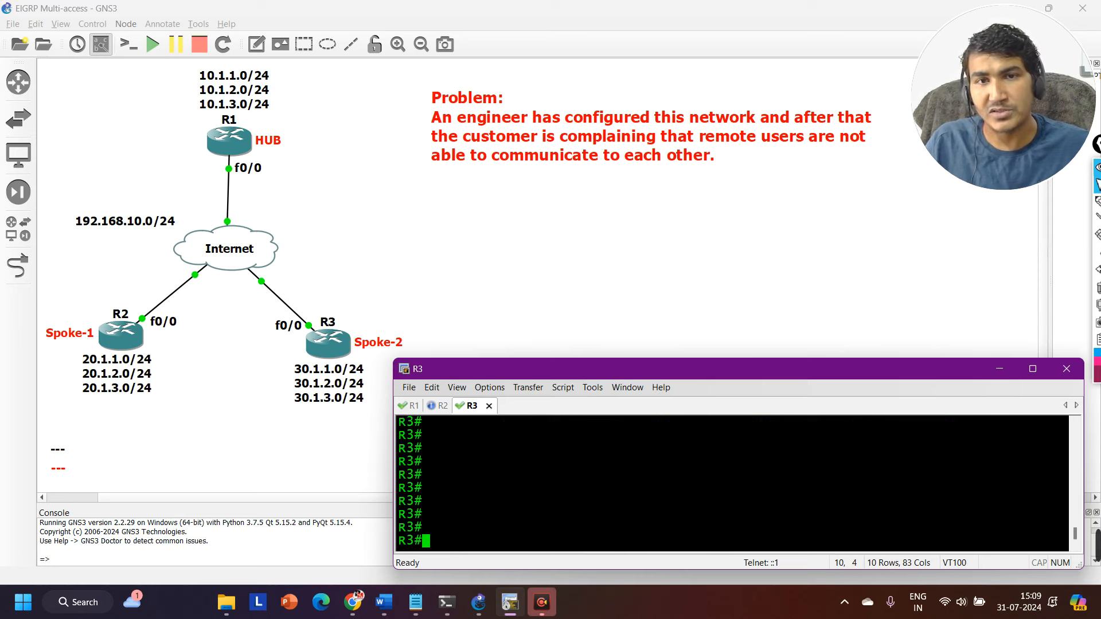
Show the routing table entry for 30.1.1.0 255.255.255.0 on R1.
left_click(413, 406)
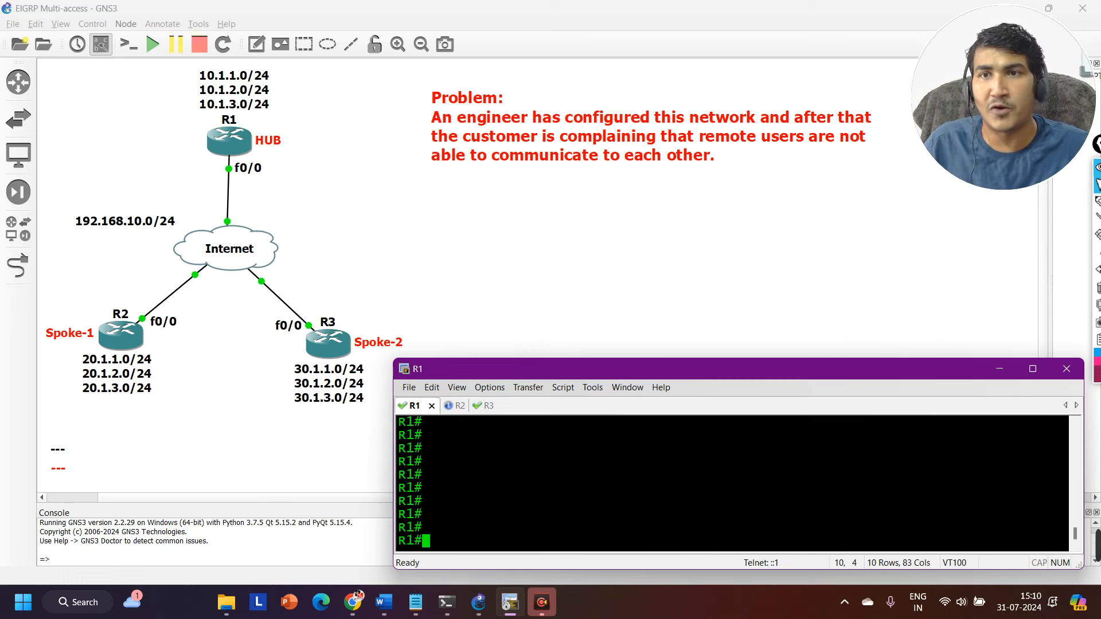
type("sh")
key("Tab")
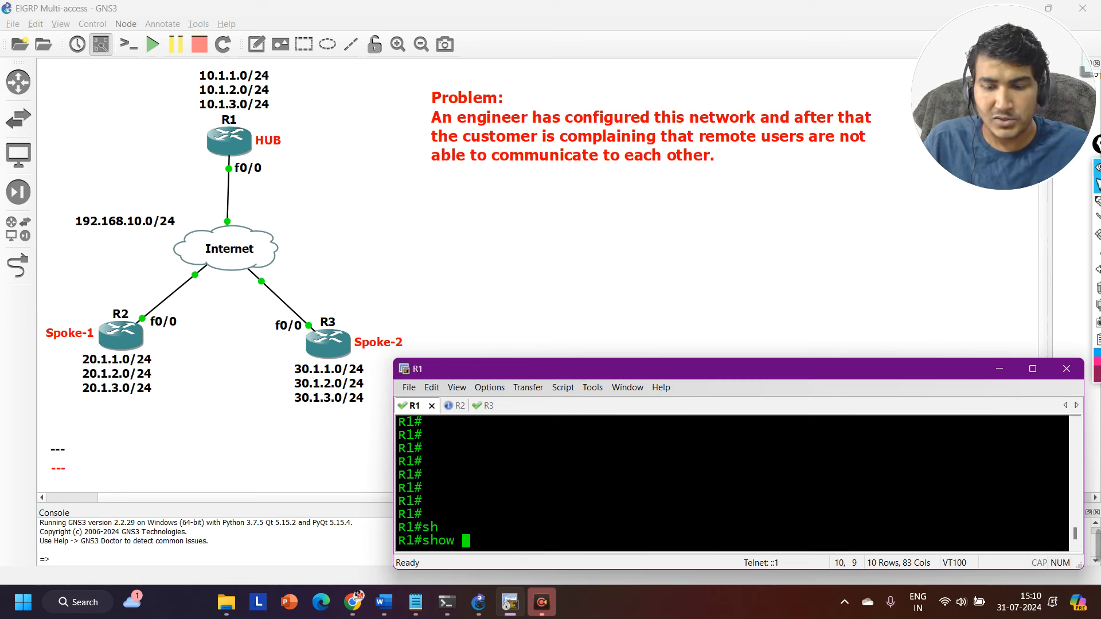
type("ip ro")
key("Tab")
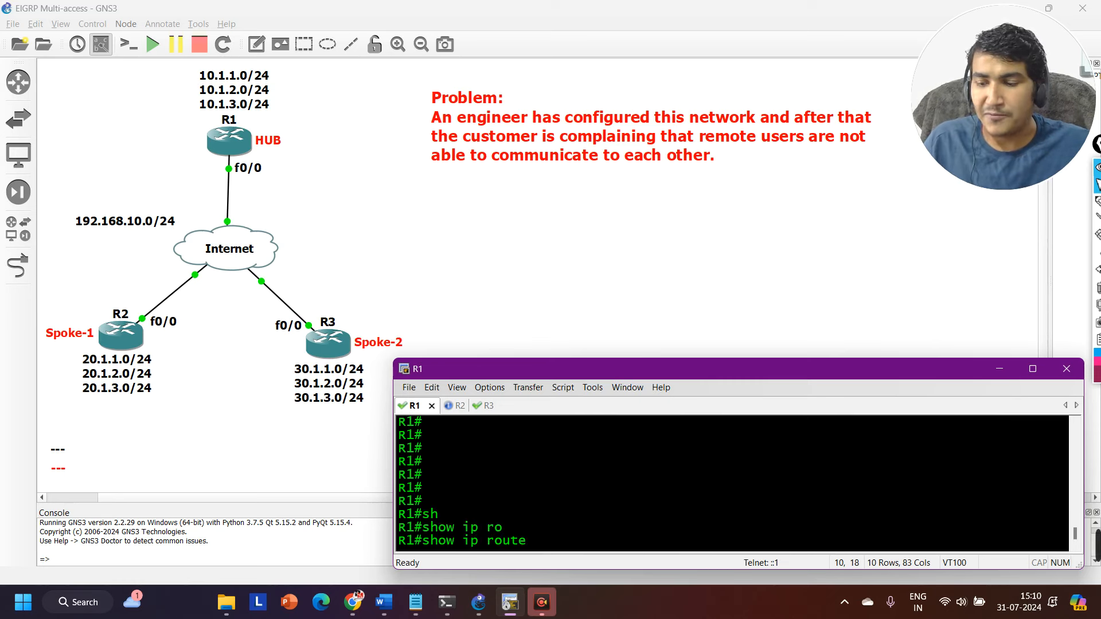
type("30.1.1.0")
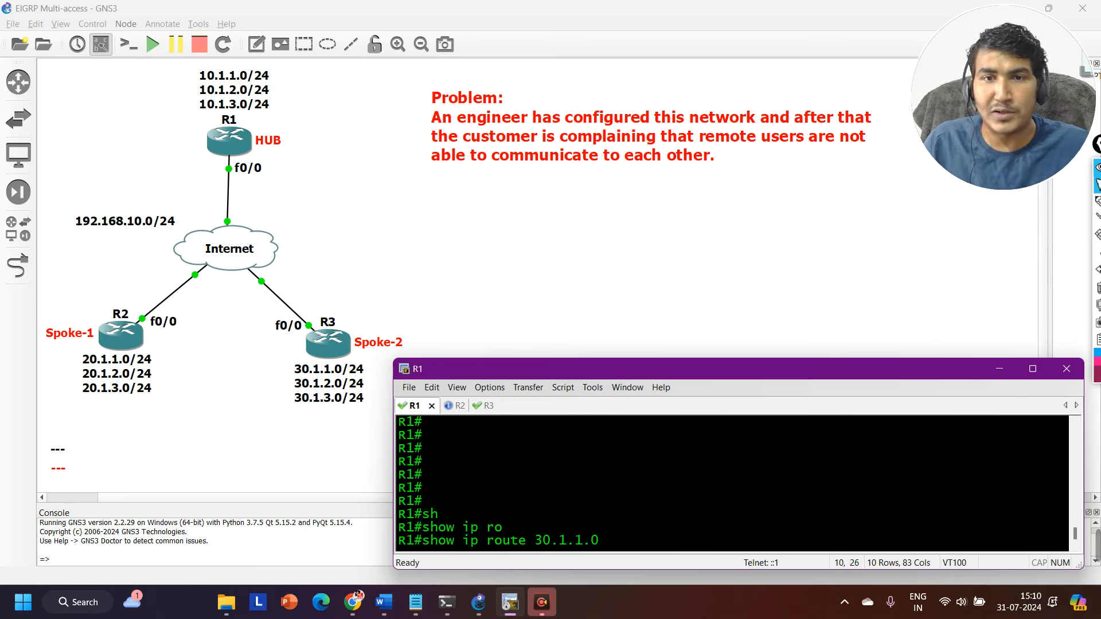
type(" 255.255.")
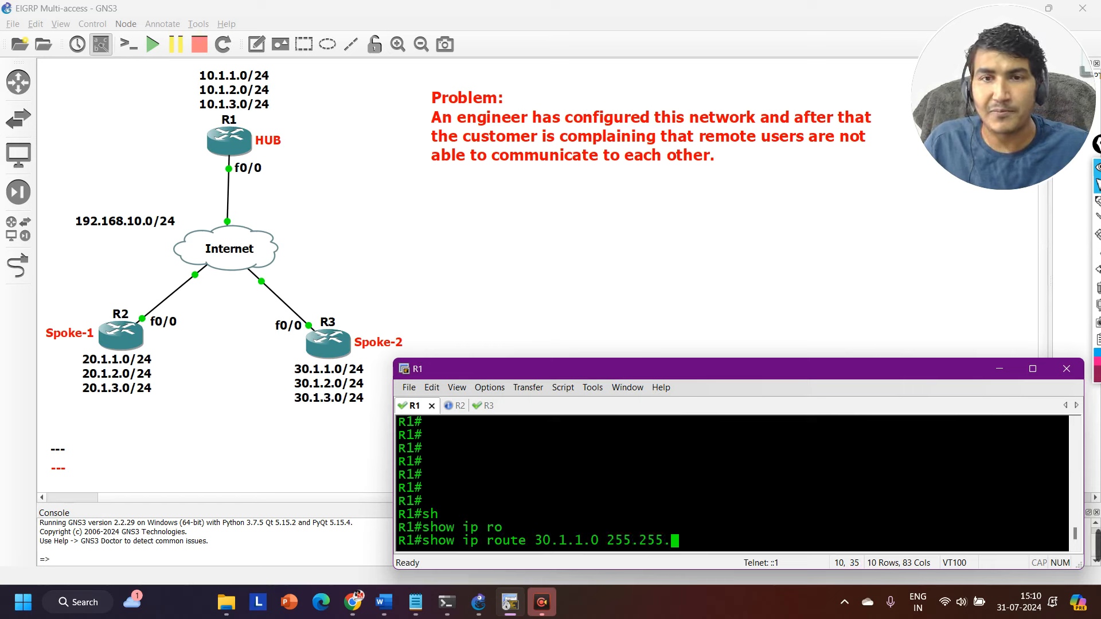
type("255.0")
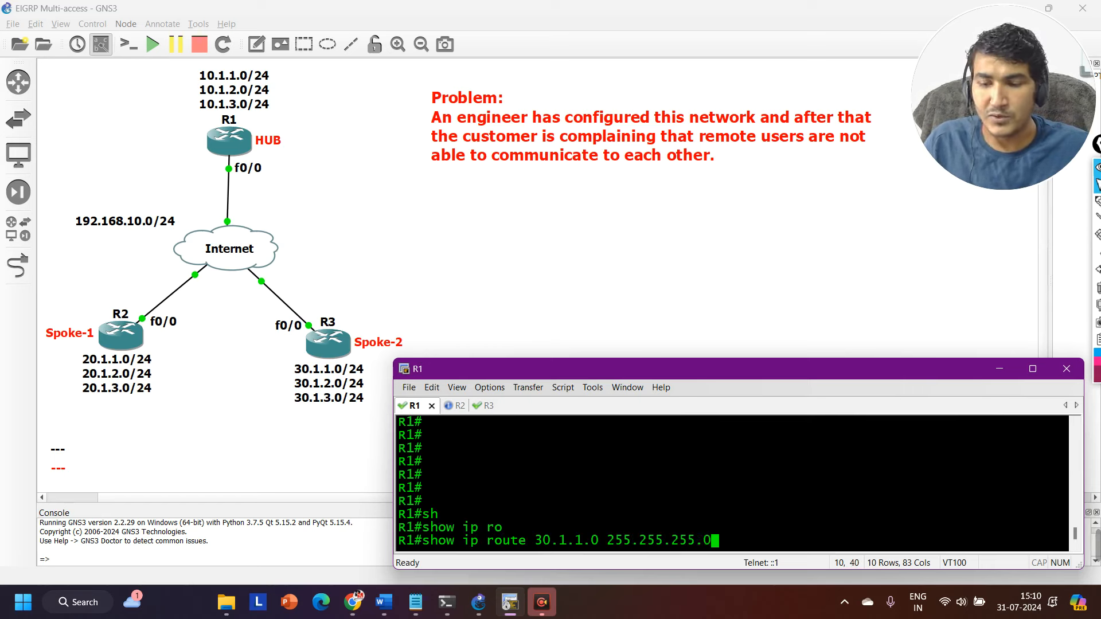
key("Return")
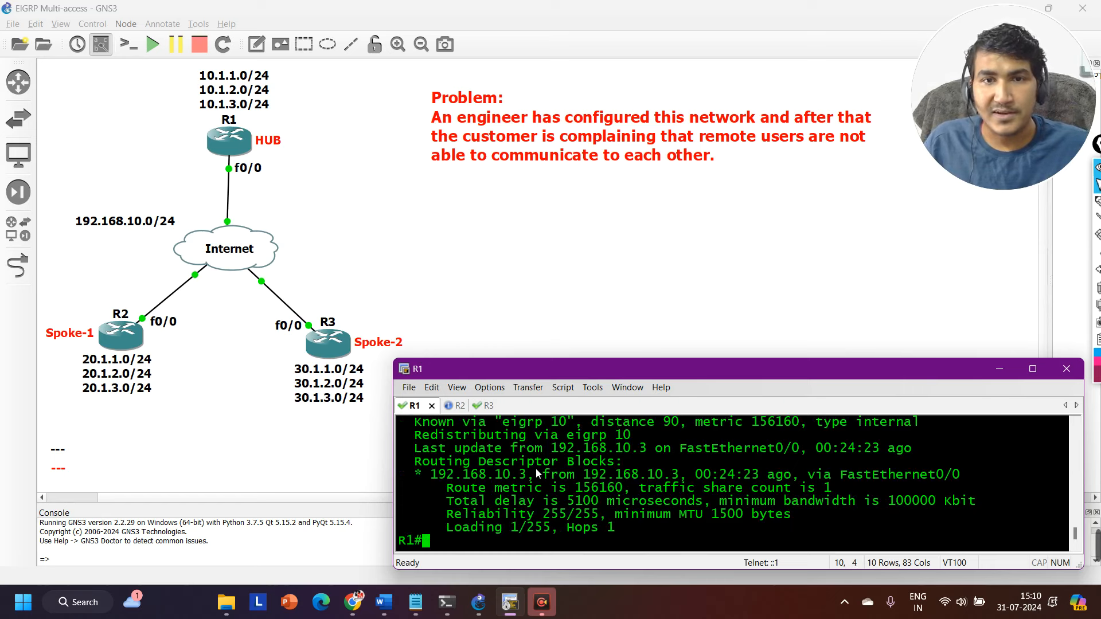
key("Return")
key("Return")
key("Return")
key("Return")
key("Return")
key("Return")
key("Return")
key("Return")
key("Return")
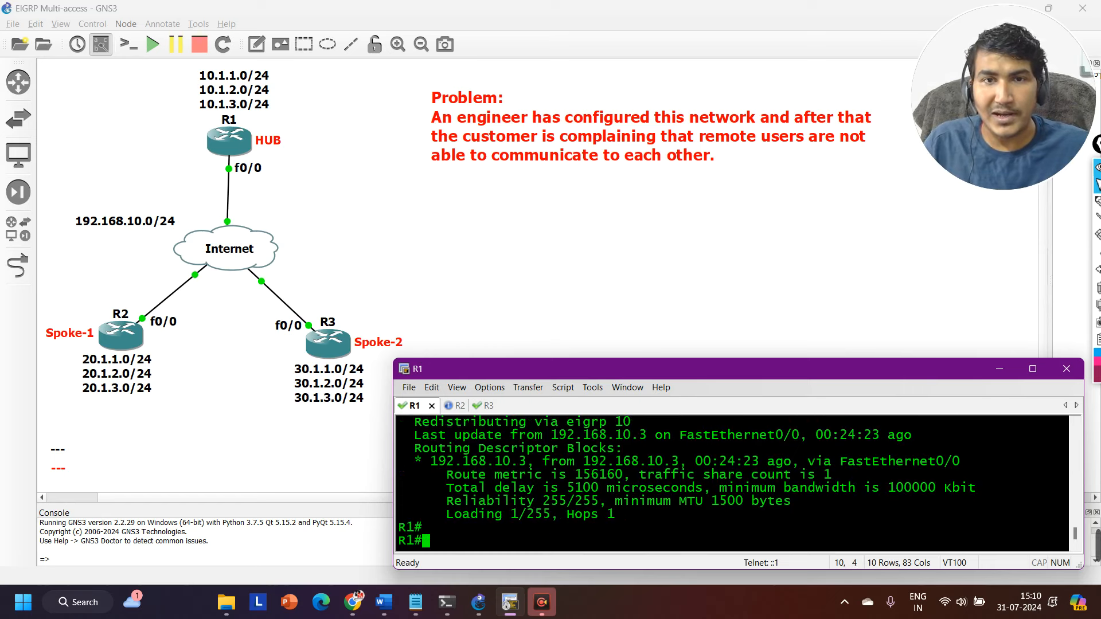
Switch to R2's console and show its routing table entry for 30.1.1.0 255.255.255.0.
key("ctrl+Tab")
key("Return")
key("Return")
key("Return")
key("Return")
key("Return")
key("Return")
key("Return")
key("Return")
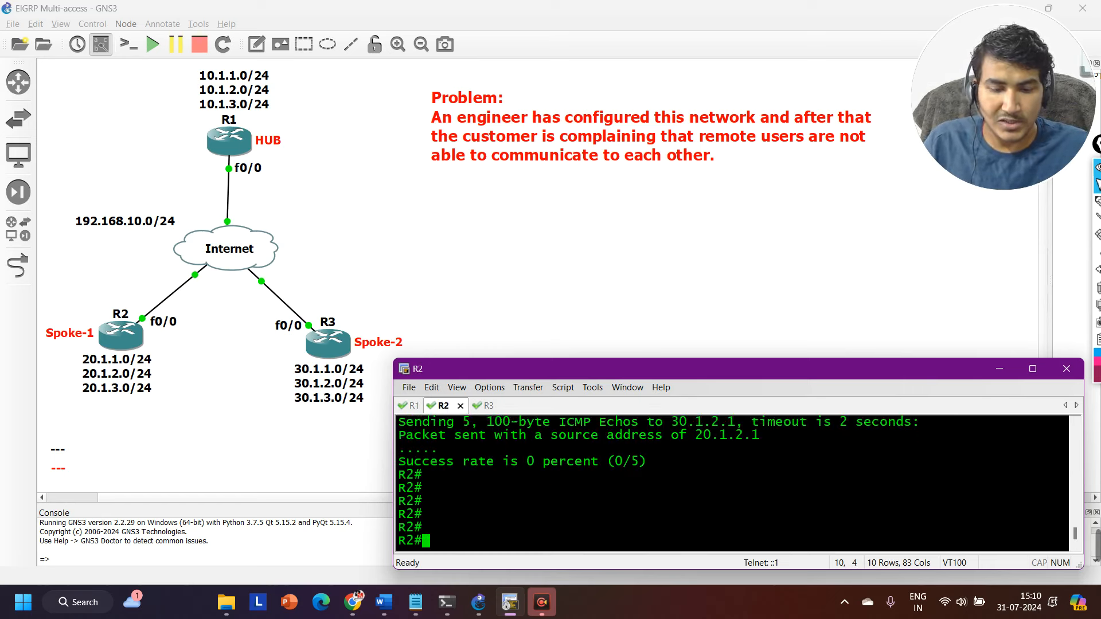
type("sh")
key("Tab")
type("ip rou")
key("Tab")
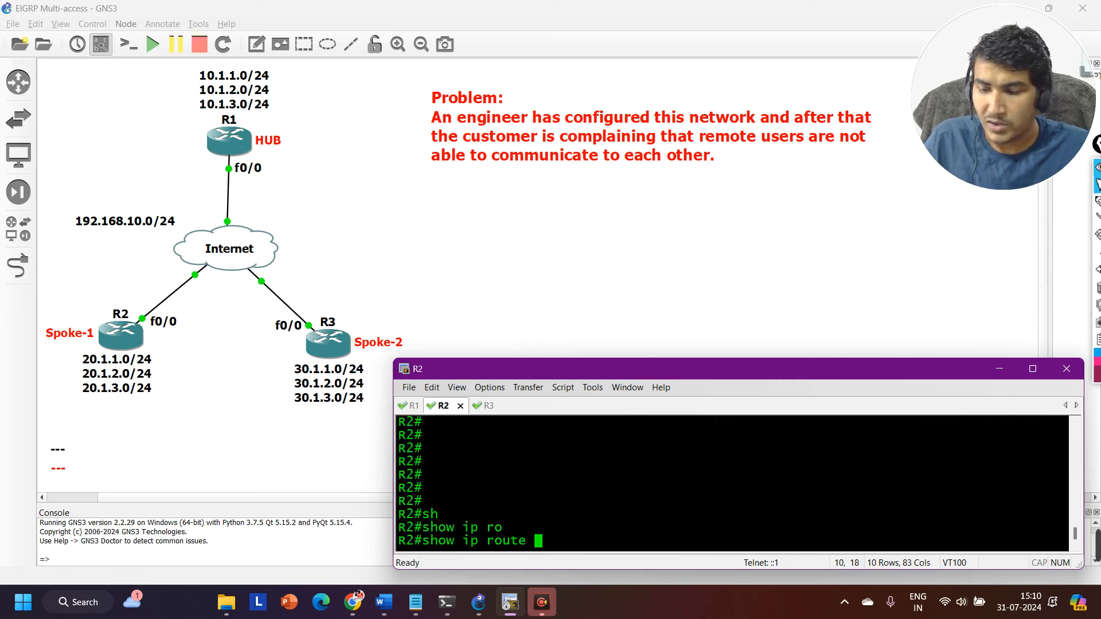
type("30.1.1.1")
key("BackSpace")
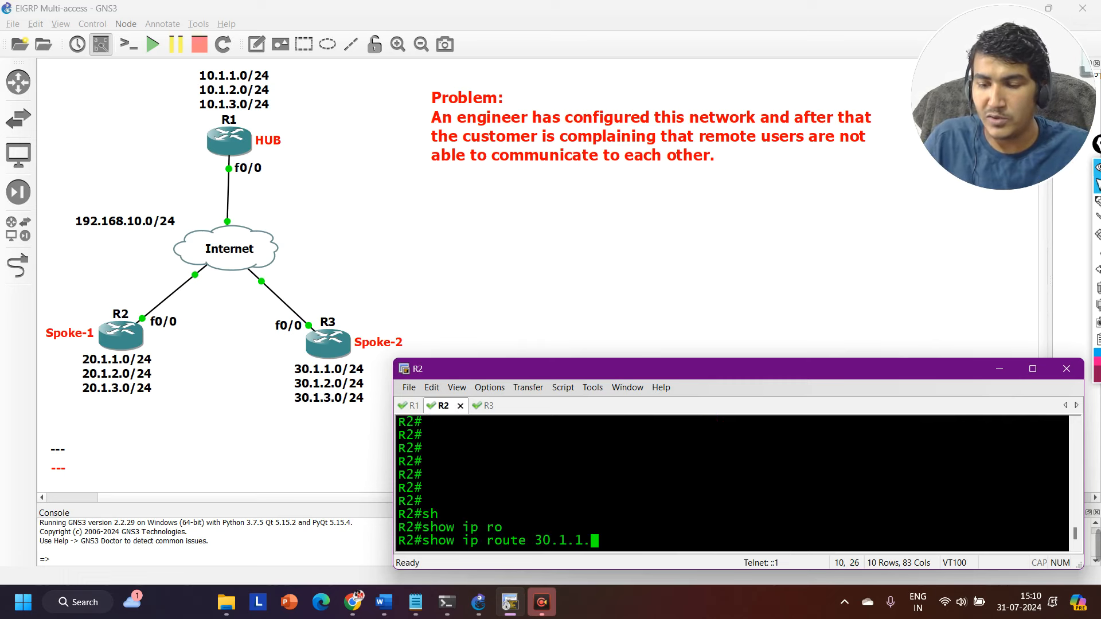
type("0255")
key("BackSpace")
key("BackSpace")
key("BackSpace")
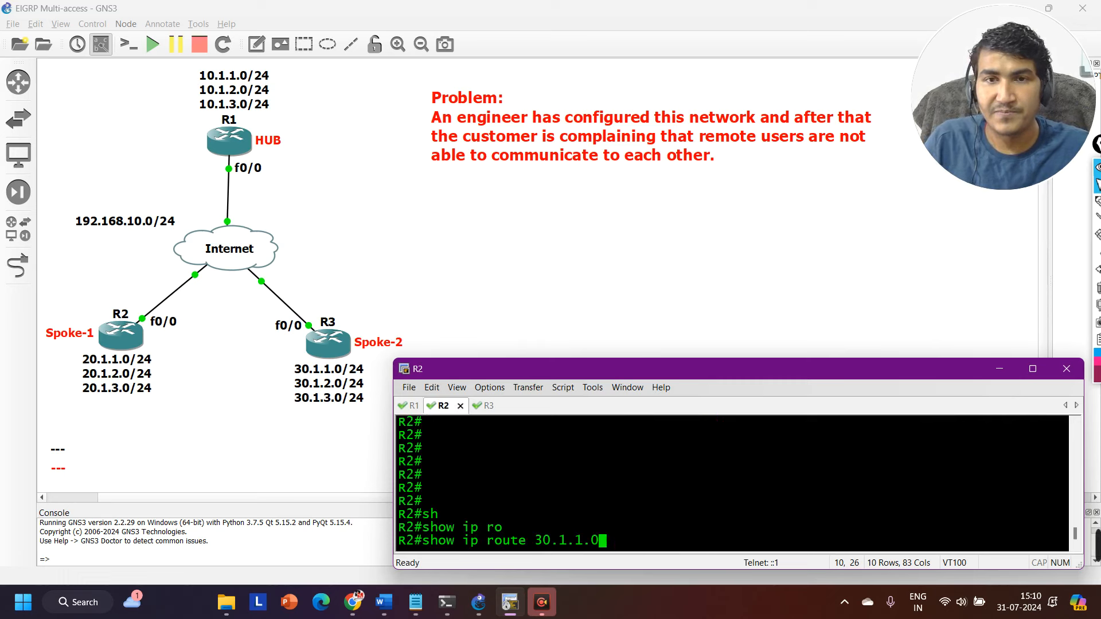
type("255.255.255.0")
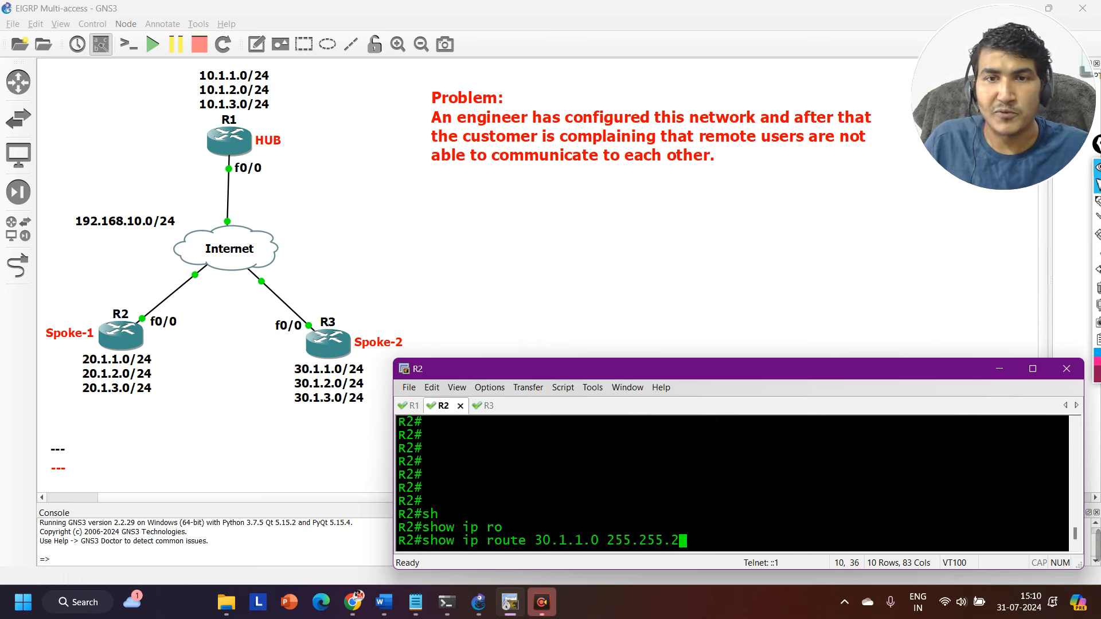
key("Return")
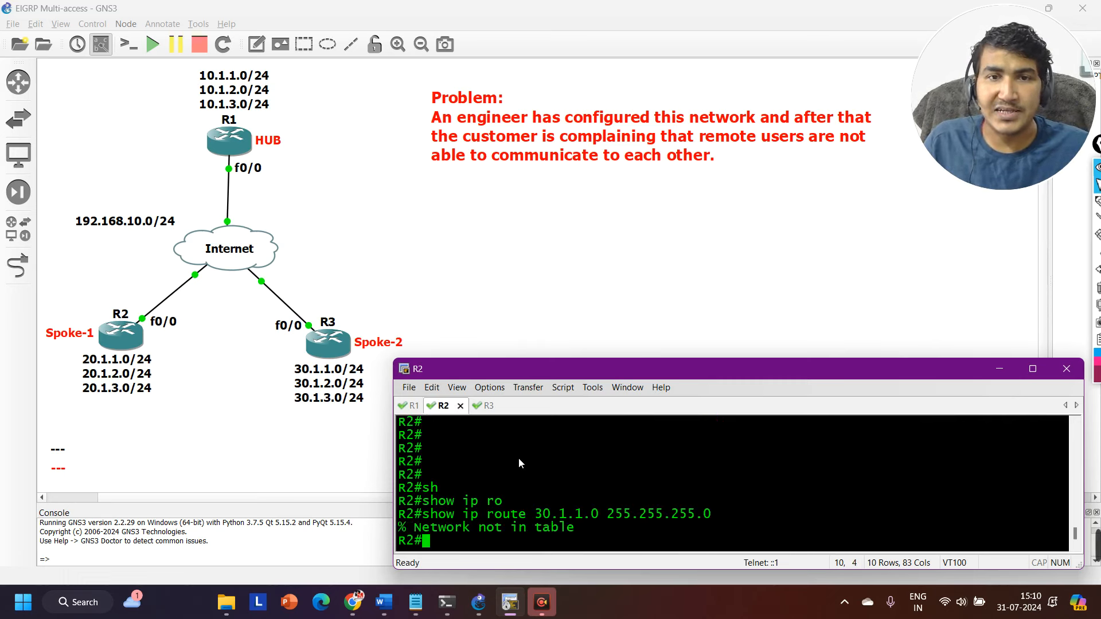
left_click_drag(407, 528, 596, 516)
key("Return")
key("Return")
Show the routing table entry for 30.1.2.0 255.255.255.0 on R2.
key("Up")
key("Left")
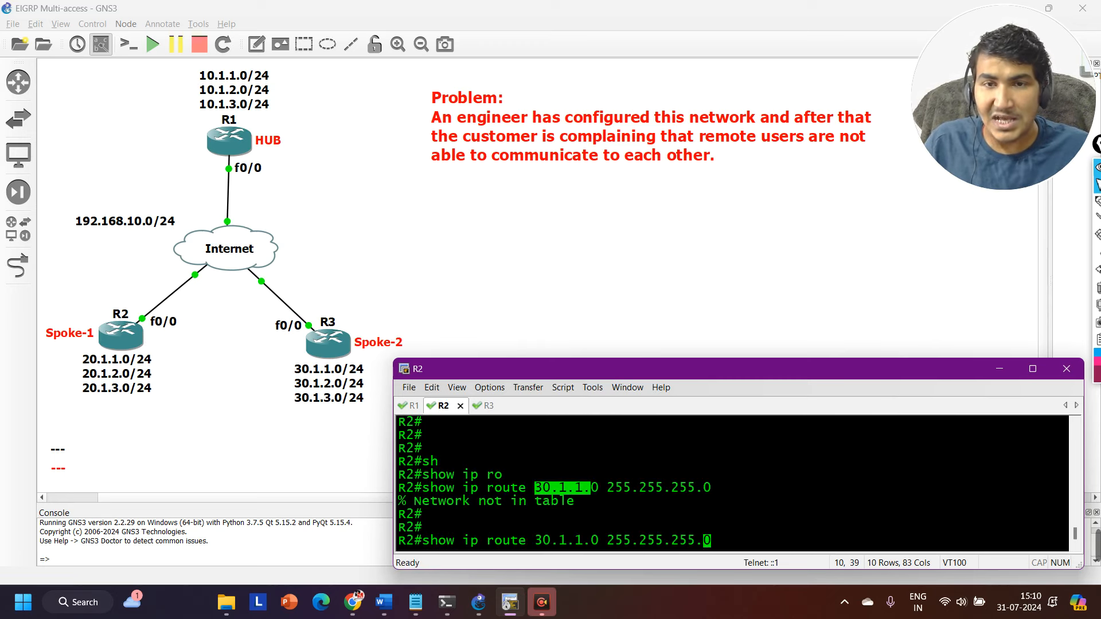
key("Left")
key("Left")
key("Left")
key("Left")
key("Left")
key("Left")
key("Left")
key("Left")
key("Left")
key("Left")
key("Left")
key("Left")
key("Left")
key("Left")
key("Left")
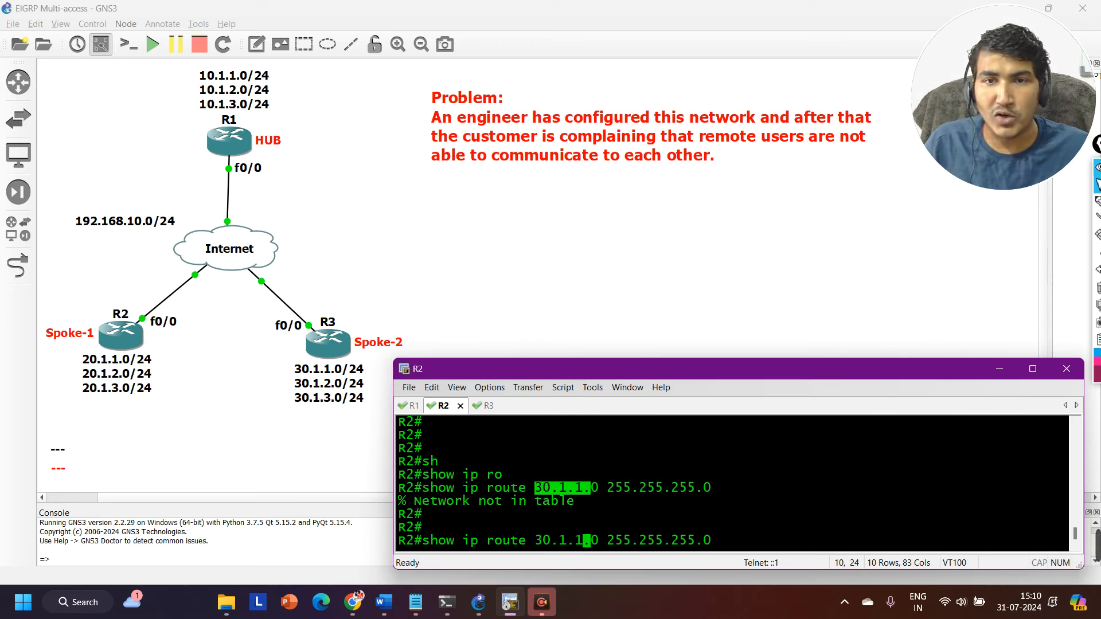
key("BackSpace")
type("2")
key("Return")
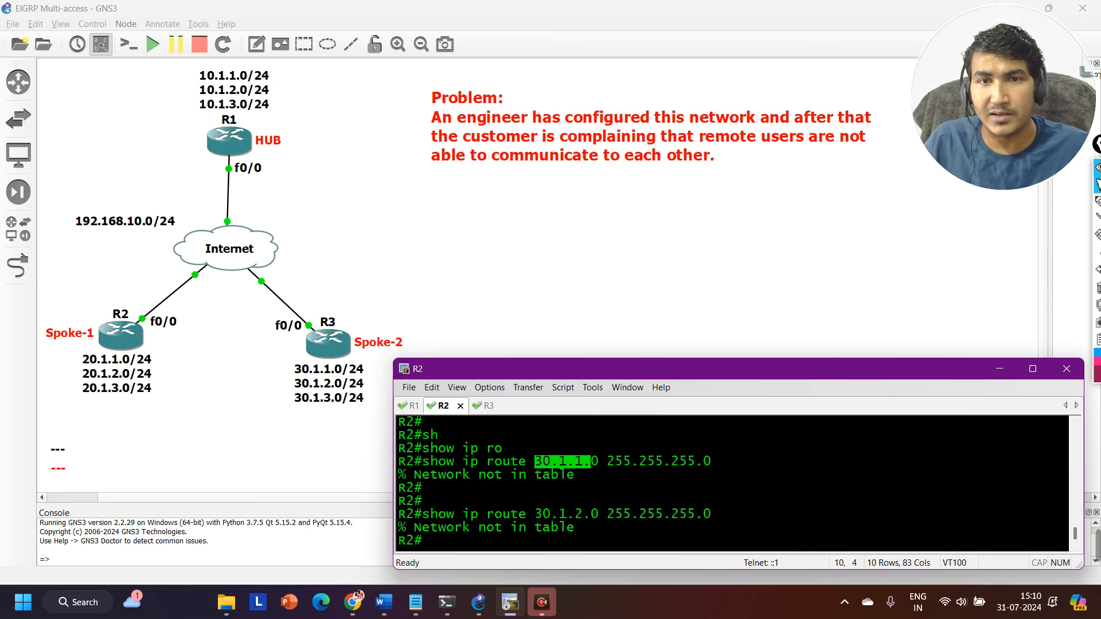
key("Return")
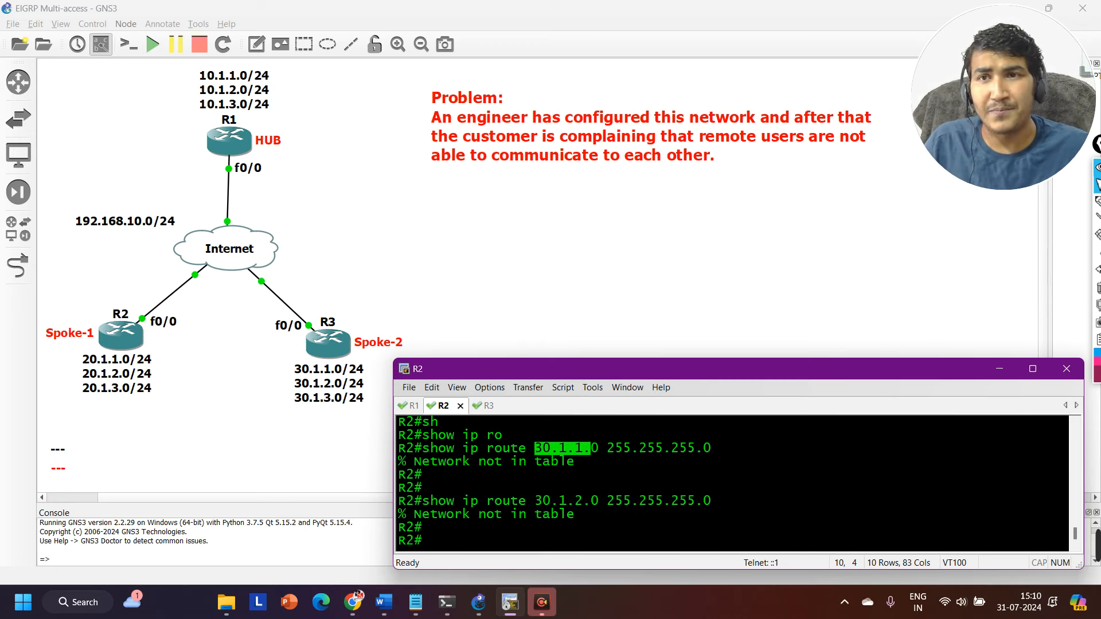
key("Return")
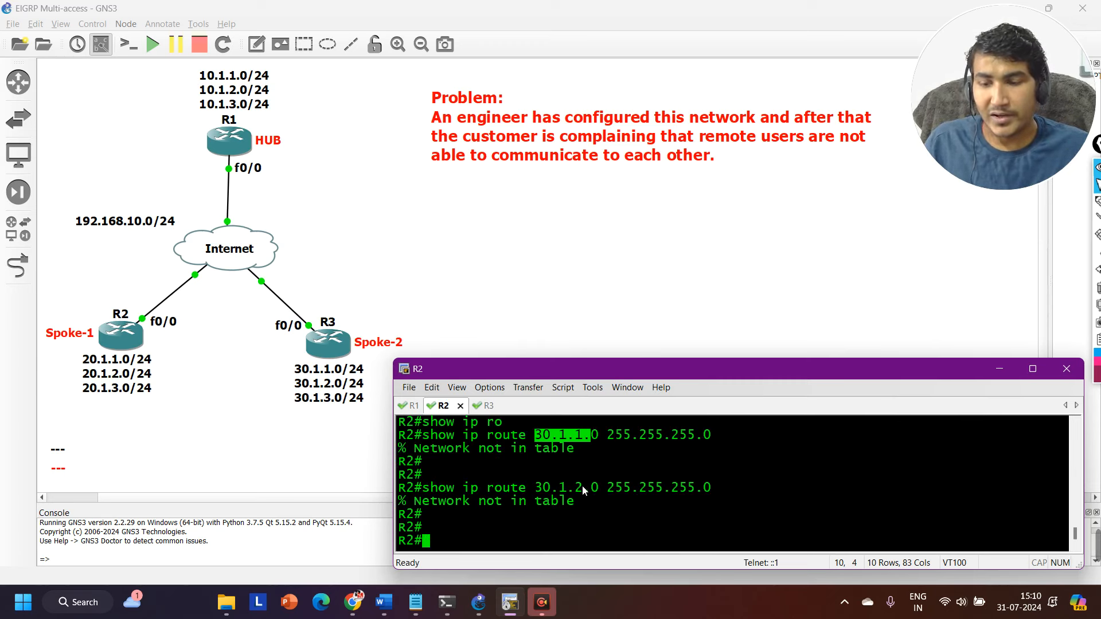
Show the routing table entry for 30.1.3.0 255.255.255.0 on R2, leaving fresh prompt lines.
key("Up")
key("Left")
key("Left")
key("Left")
key("Left")
key("Left")
key("Left")
key("Left")
key("Left")
key("Left")
key("Left")
key("Left")
key("Left")
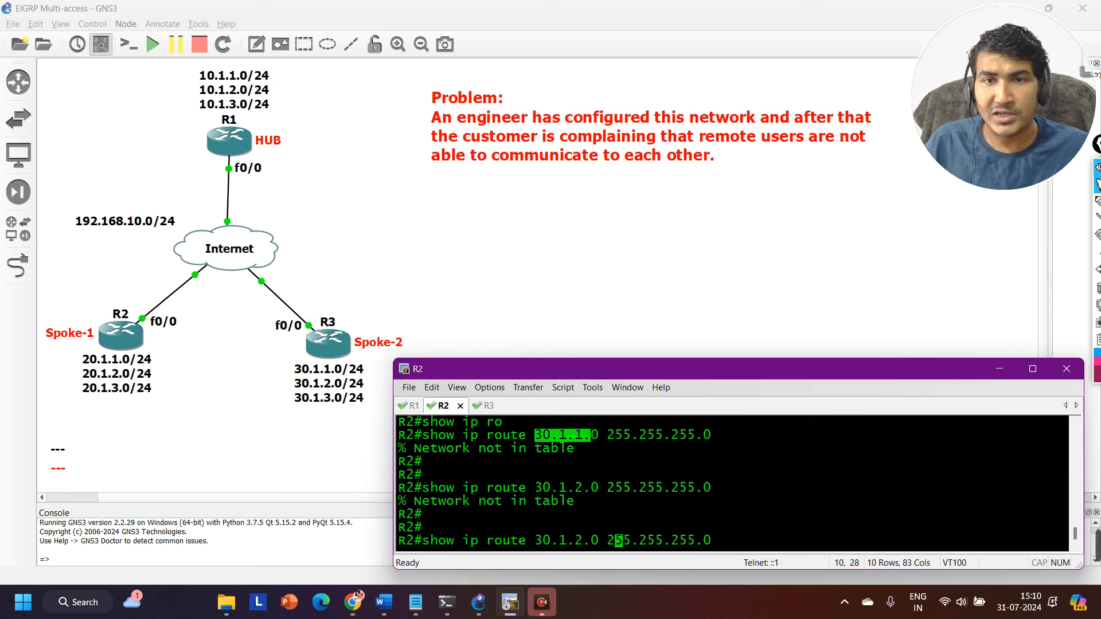
key("Left")
key("Left")
key("Left")
key("Left")
key("BackSpace")
type("3")
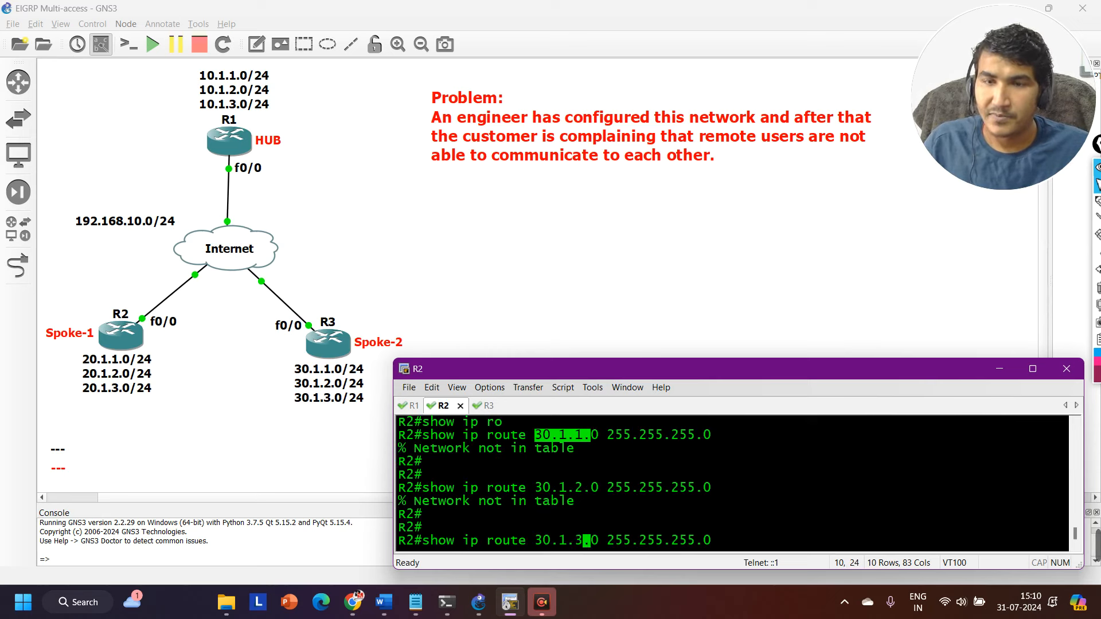
key("Return")
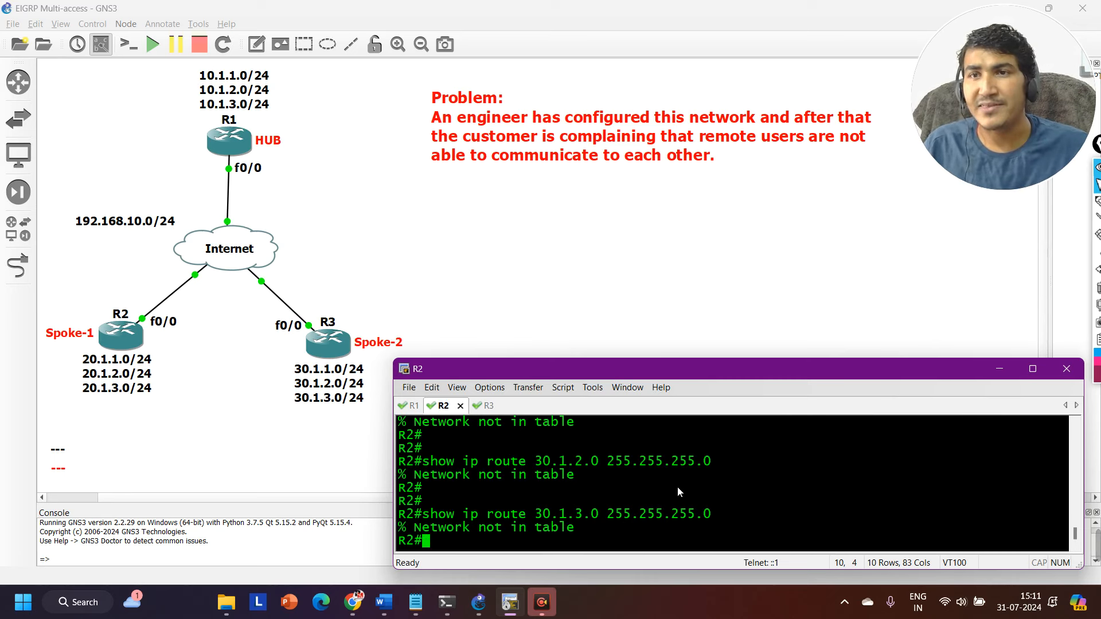
key("Return")
key("Return")
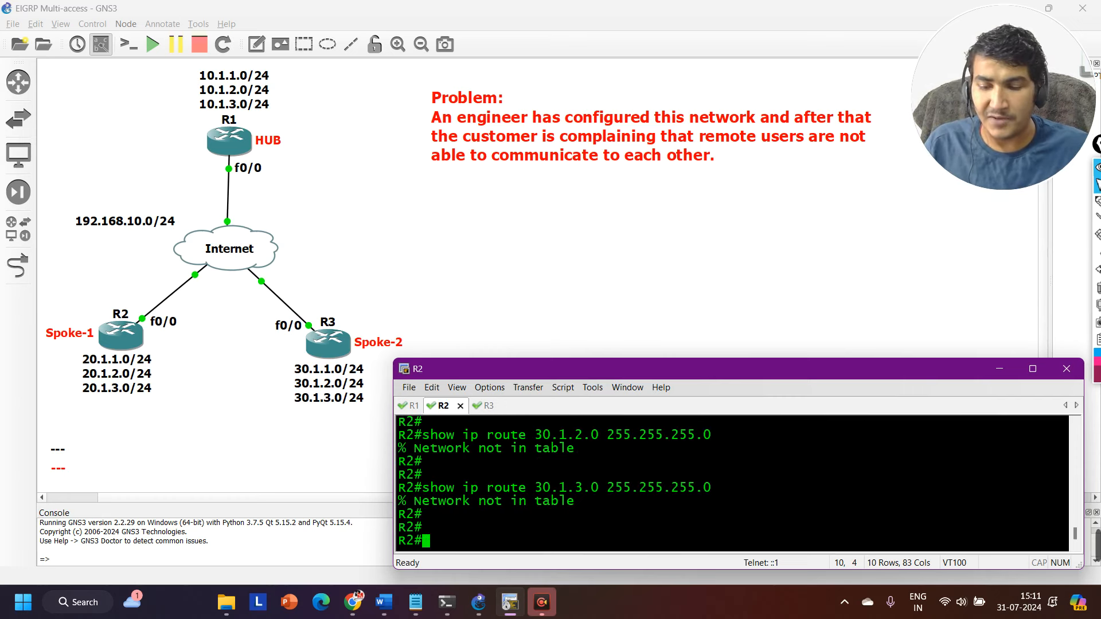
Show the routing table entry for the hub network 10.1.3.0 255.255.255.0 on R2 and examine its update source.
key("Up")
key("Left")
key("Left")
key("Left")
key("Left")
key("Left")
key("Left")
key("Left")
key("Left")
key("Left")
key("Left")
key("Left")
key("Left")
key("Left")
key("Left")
key("Left")
key("Left")
key("Left")
key("Left")
key("Left")
key("Left")
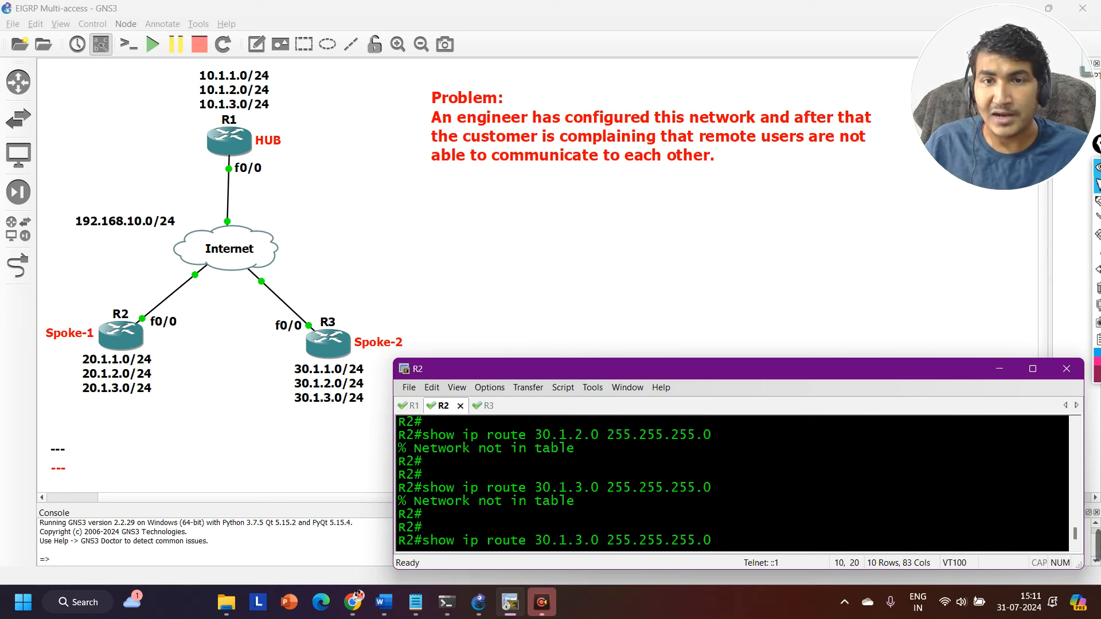
key("Left")
key("BackSpace")
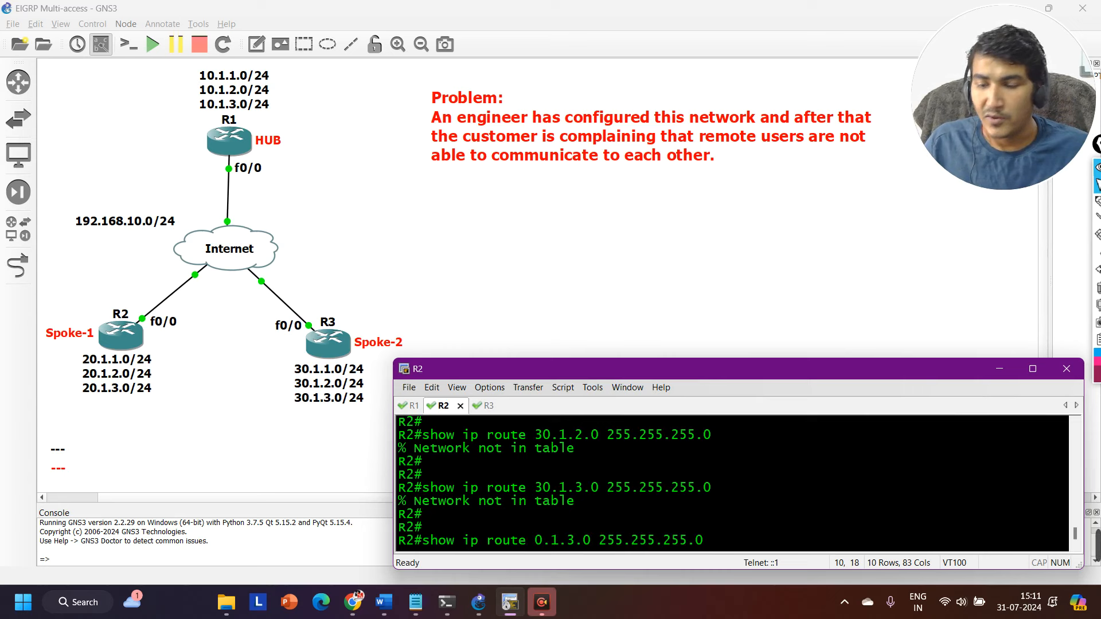
type("1")
key("Return")
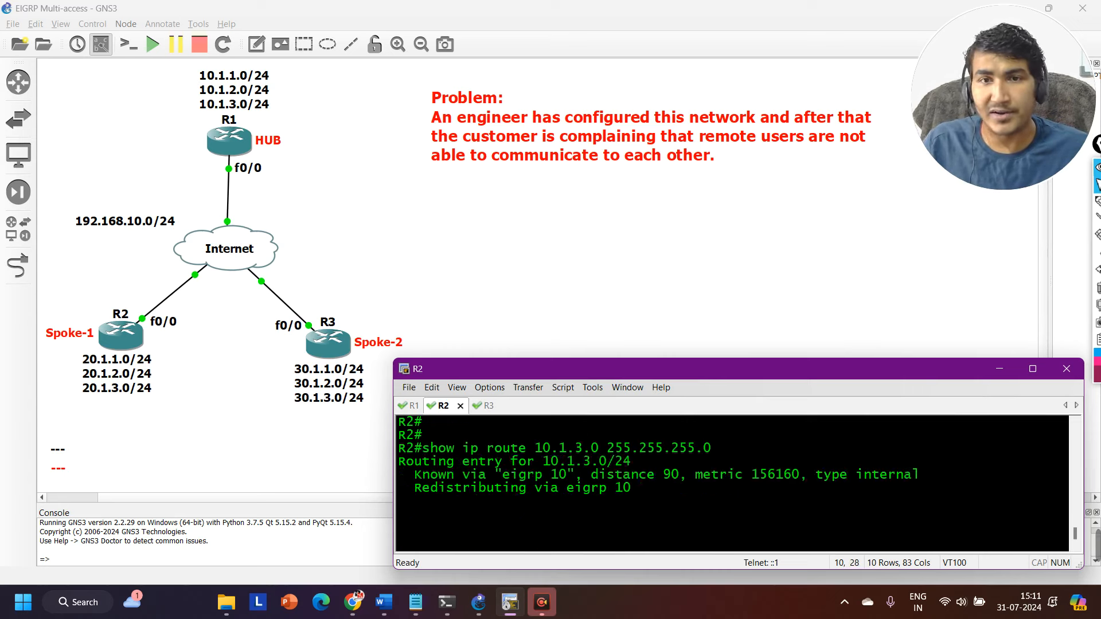
scroll(565, 492, "up", 2)
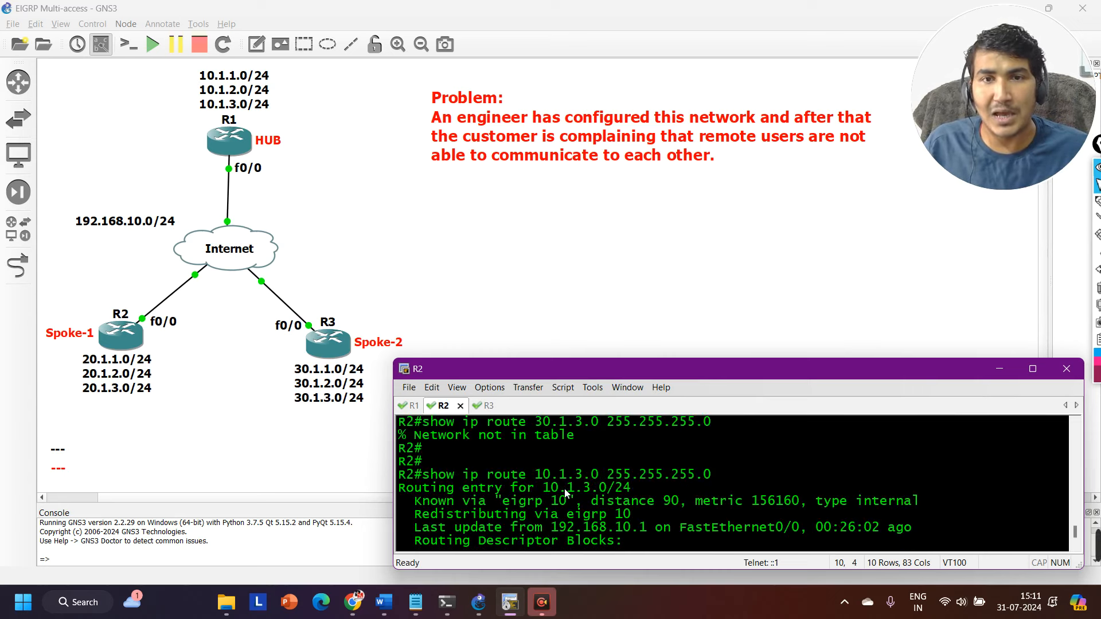
left_click_drag(539, 475, 668, 472)
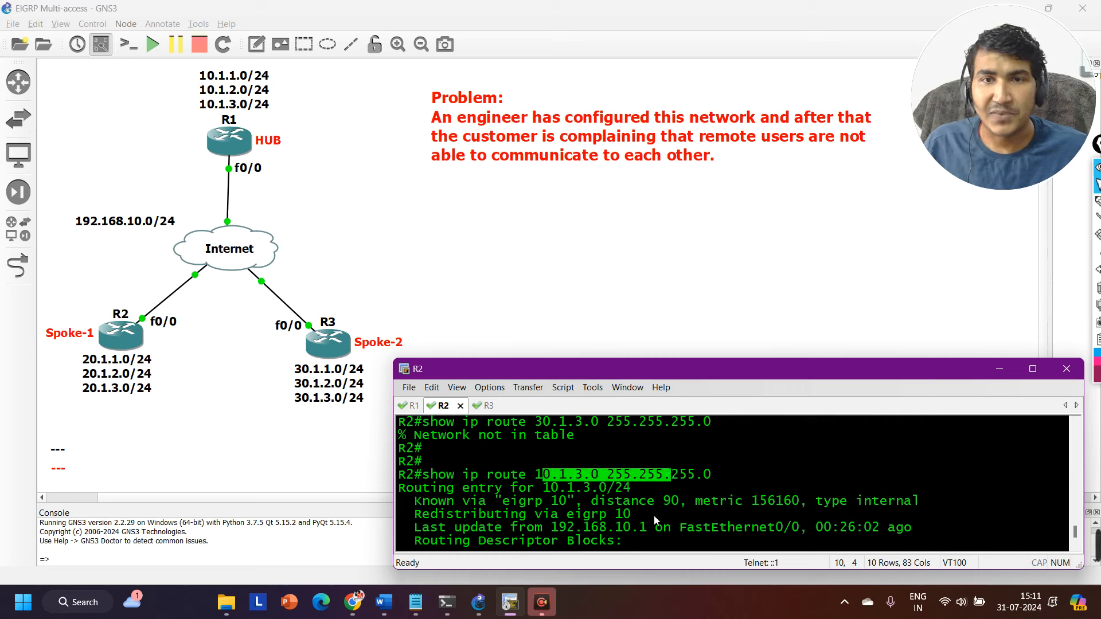
scroll(797, 528, "down", 1)
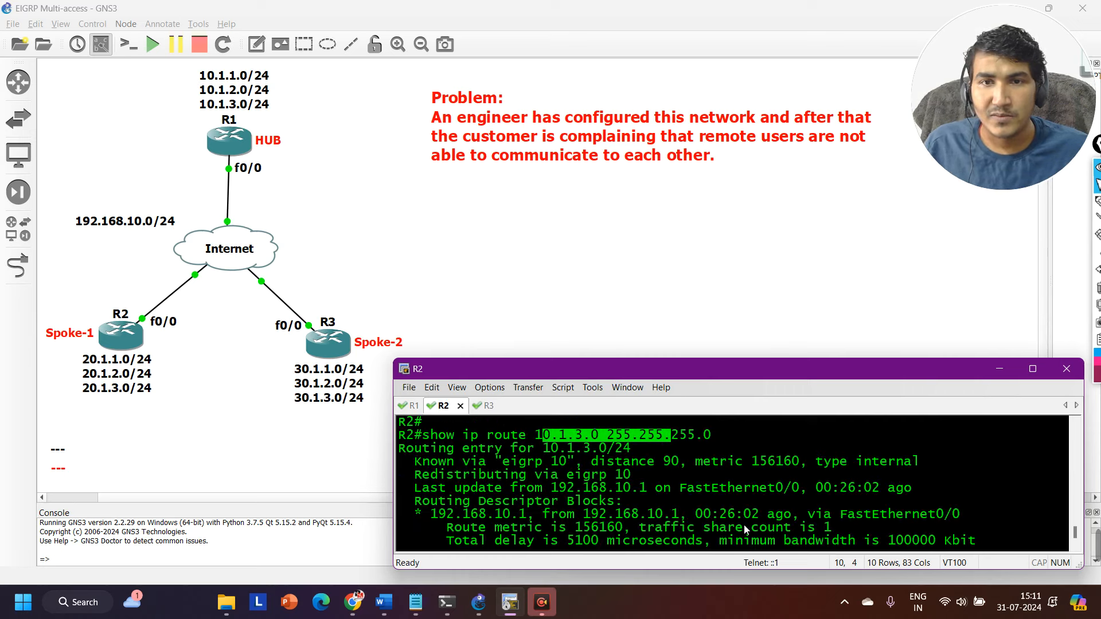
left_click_drag(552, 488, 641, 494)
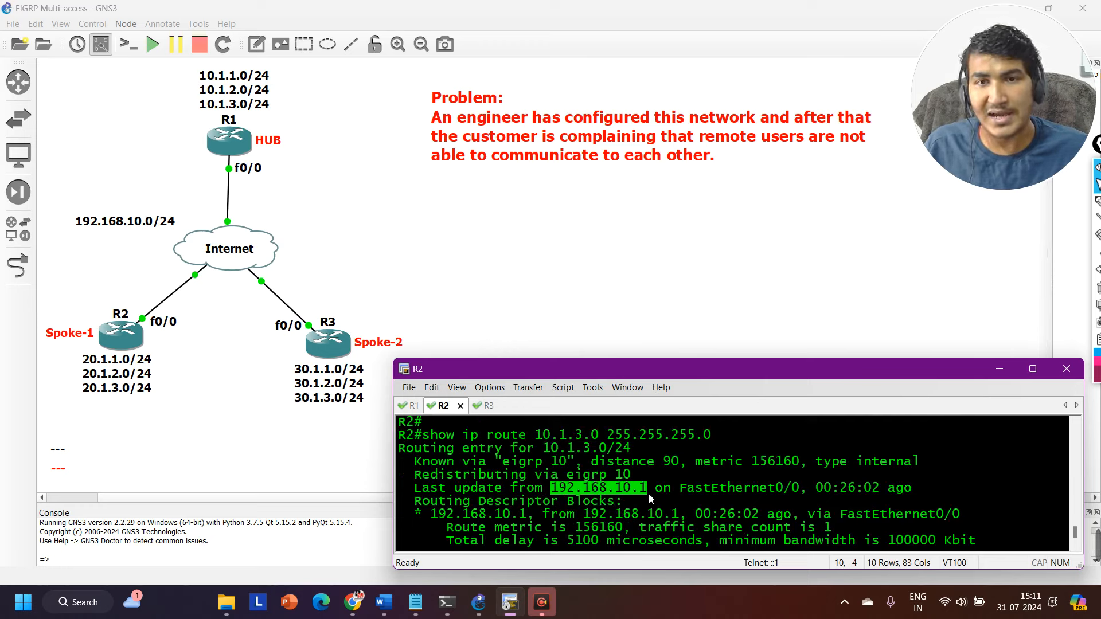
left_click_drag(542, 439, 609, 440)
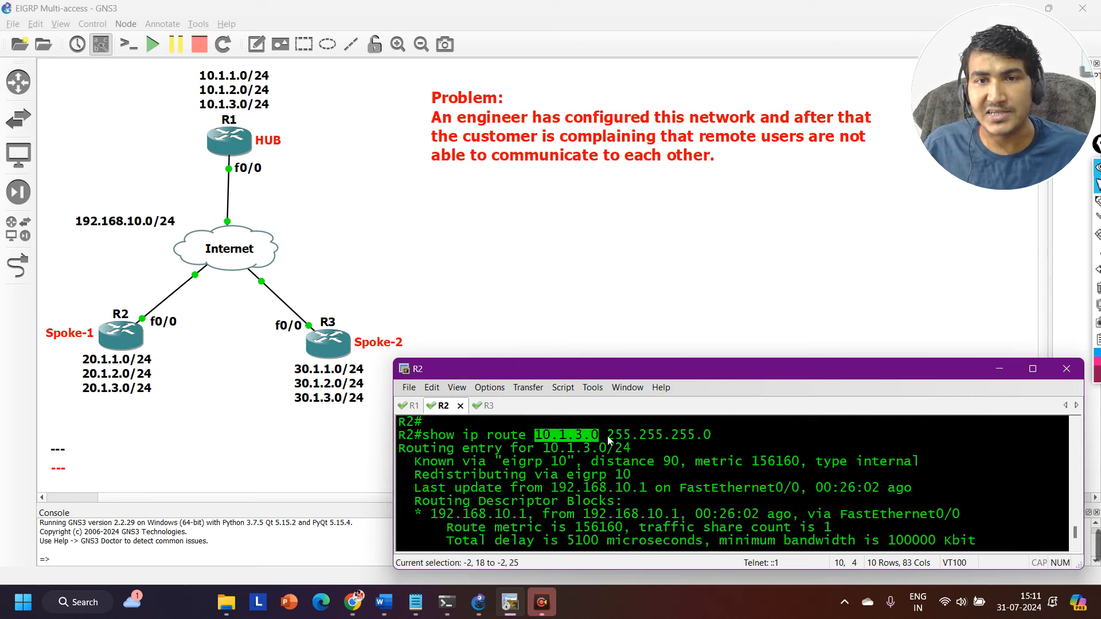
scroll(607, 442, "down", 1)
Switch to R3's console and show its routing table entry for 20.1.1.0 255.255.255.0.
key("ctrl+Tab")
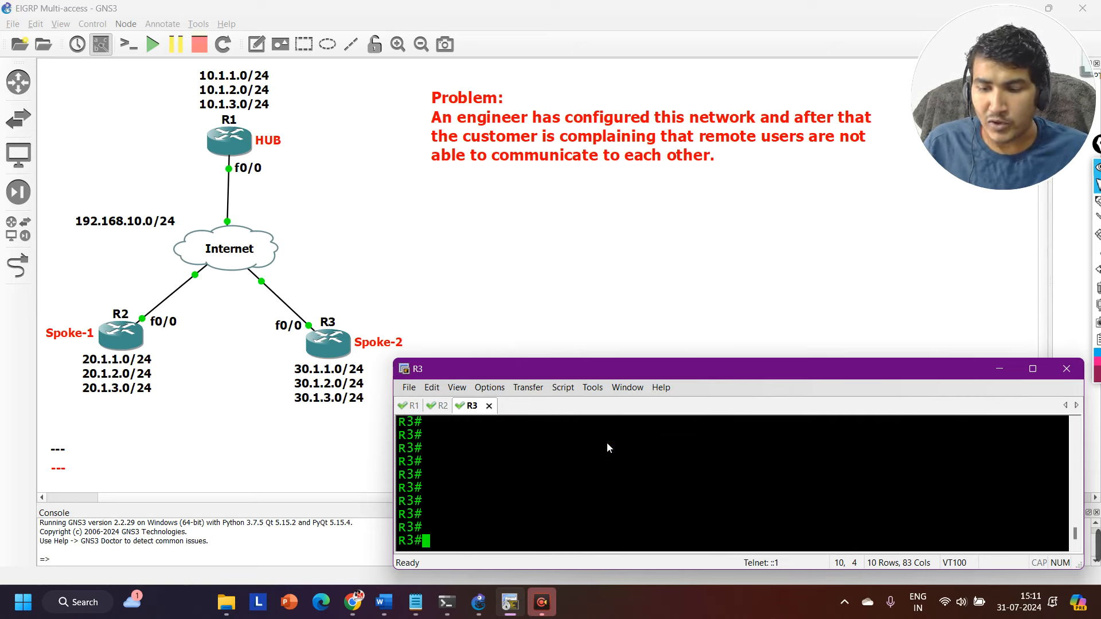
type("show")
key("Tab")
type("i")
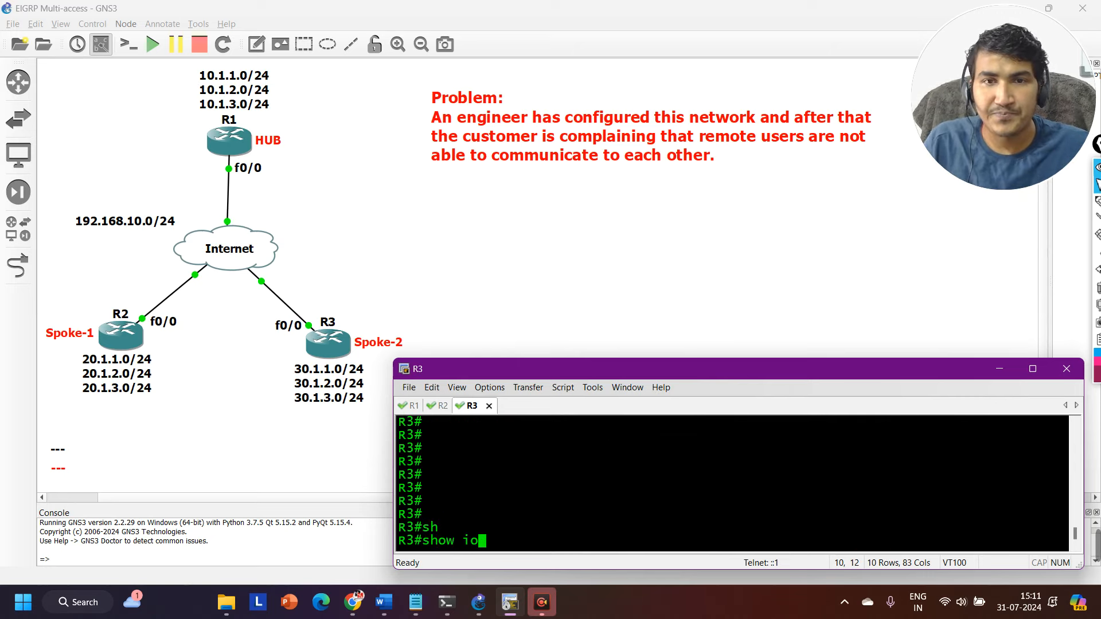
type("p ro")
key("Tab")
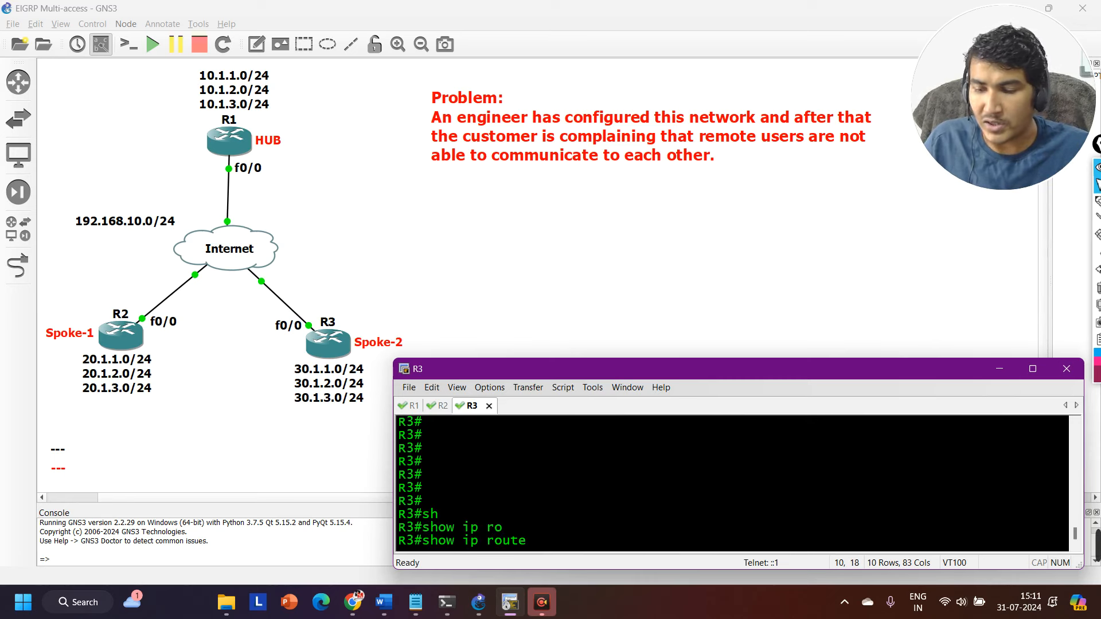
type("20.1.1.0 2")
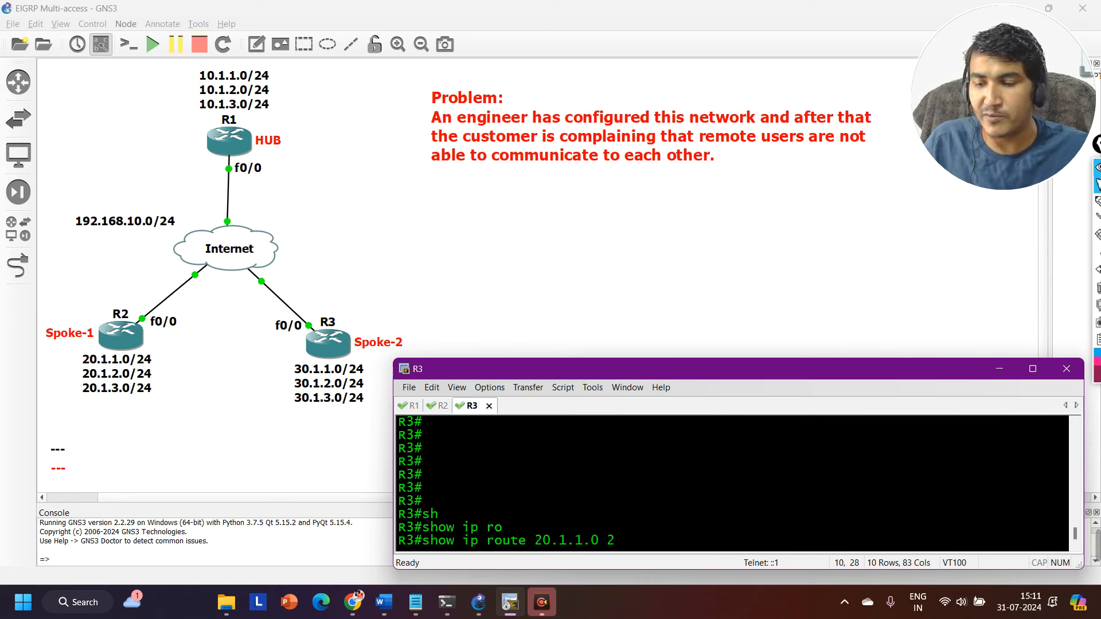
type("55.255.255")
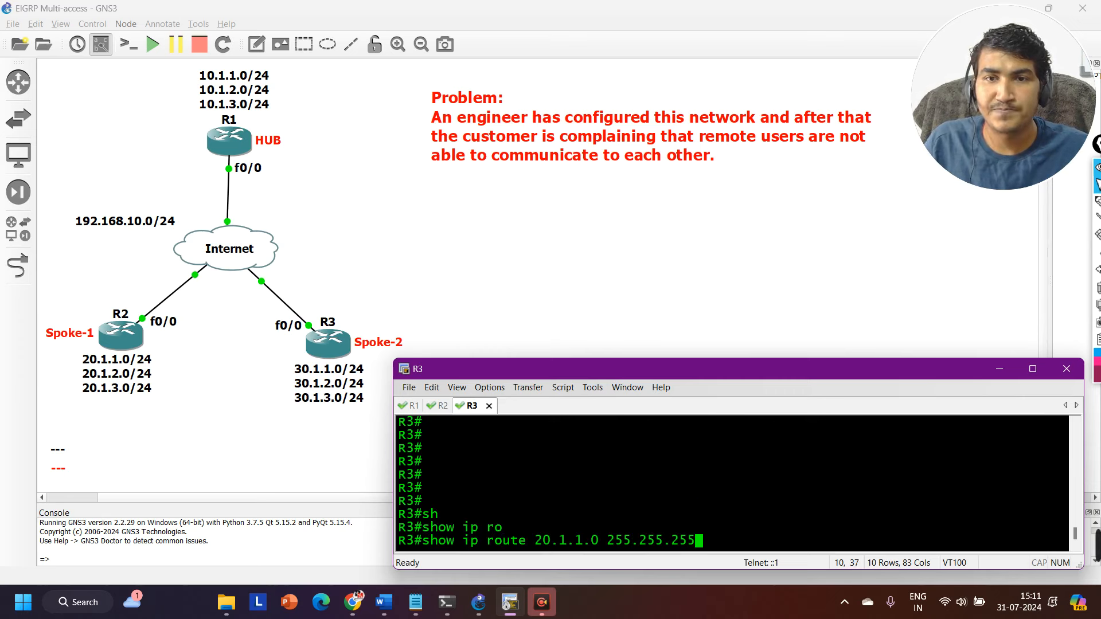
key("Return")
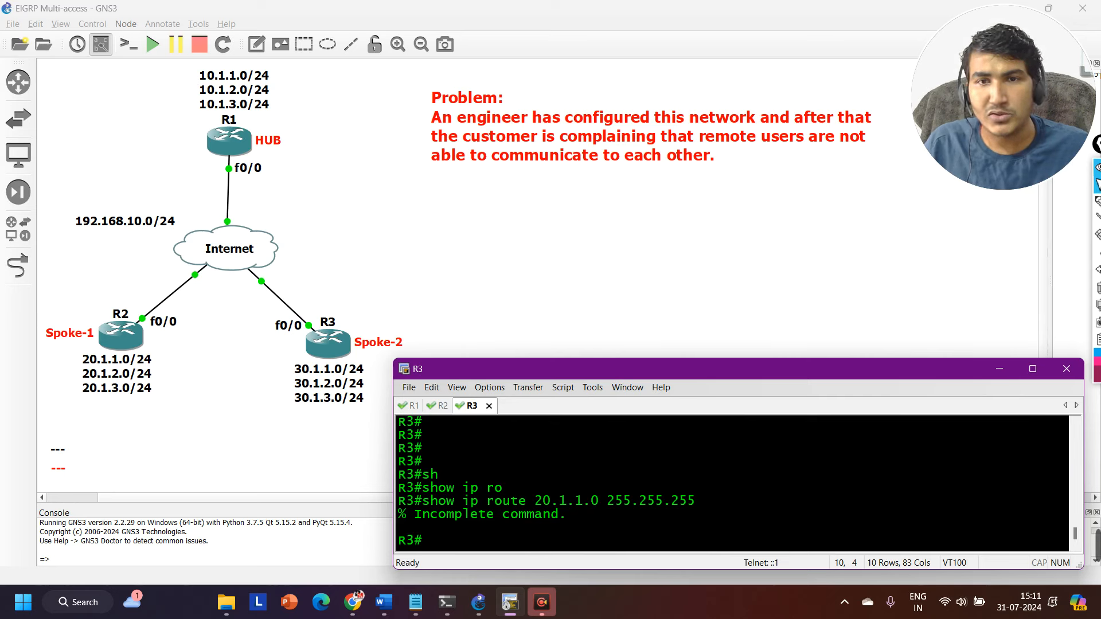
key("Up")
type(".0")
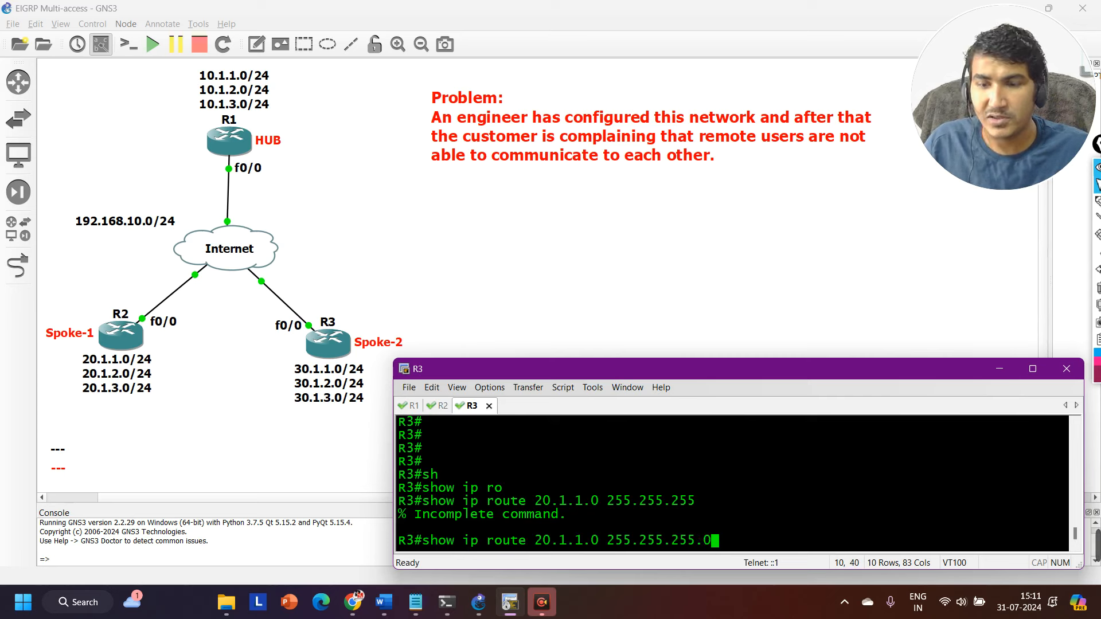
key("Return")
key("Return")
key("Return")
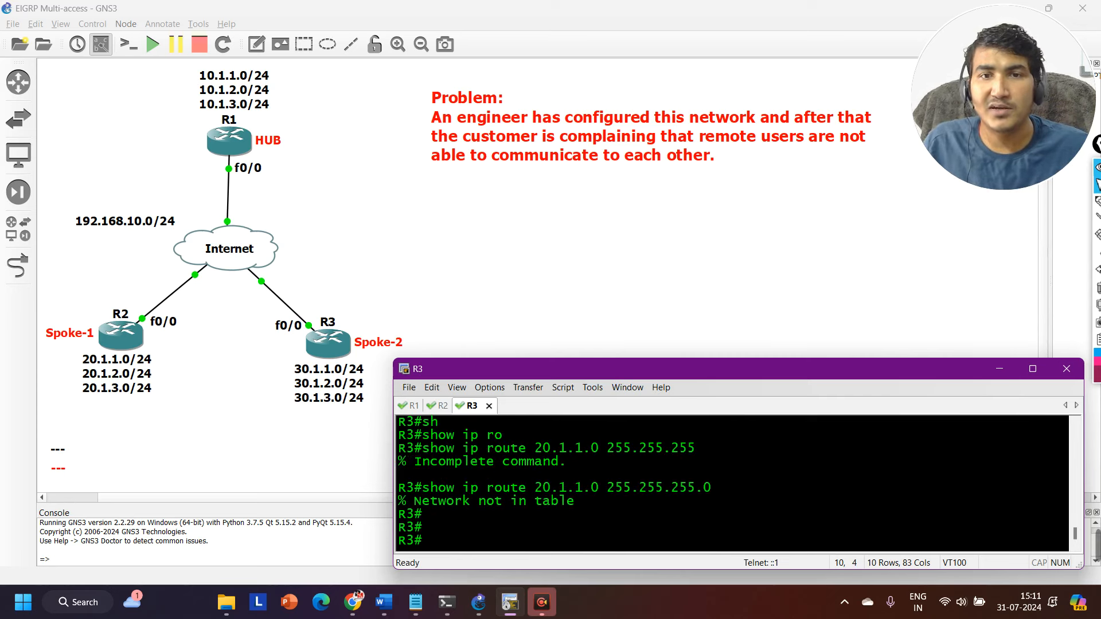
left_click_drag(501, 502, 637, 501)
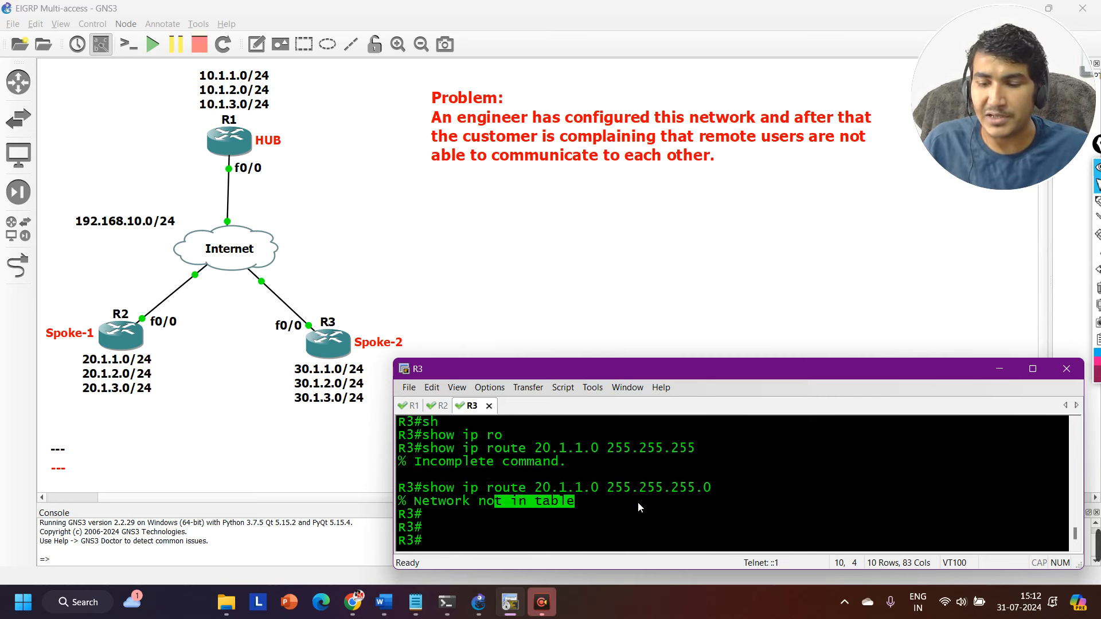
key("Return")
Show the routing table entry for 20.1.2.0 255.255.255.0 on R3.
key("Up")
key("Left")
key("Left")
key("Left")
key("Left")
key("Left")
key("Left")
key("Left")
key("Left")
key("Left")
key("Left")
key("Left")
key("Left")
key("Left")
key("Left")
key("Left")
key("Left")
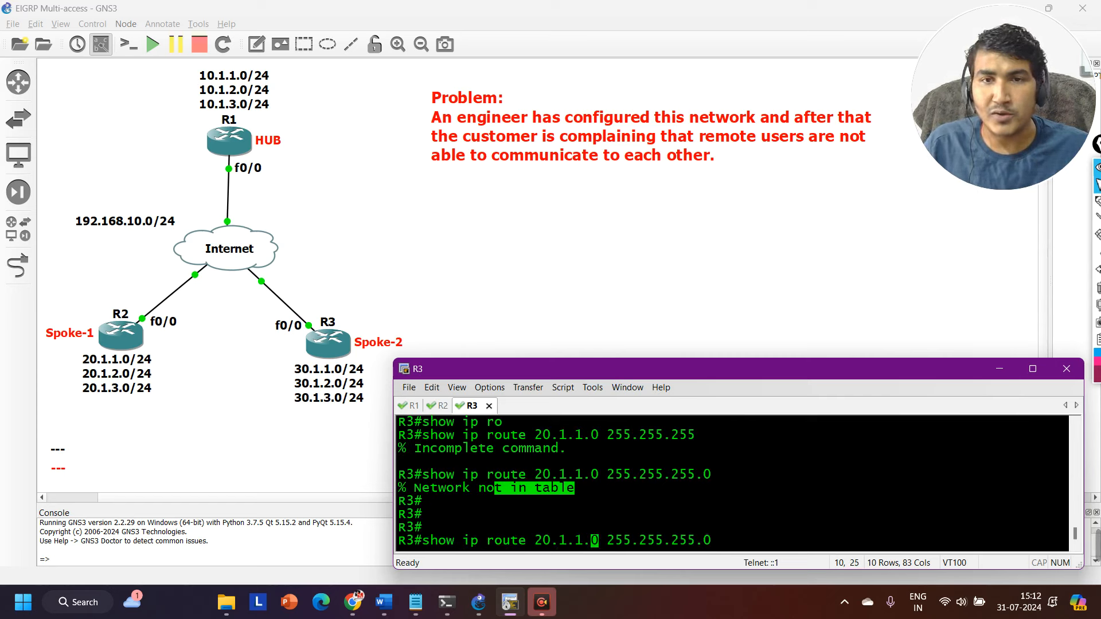
key("BackSpace")
type("2")
key("Return")
key("Return")
key("Return")
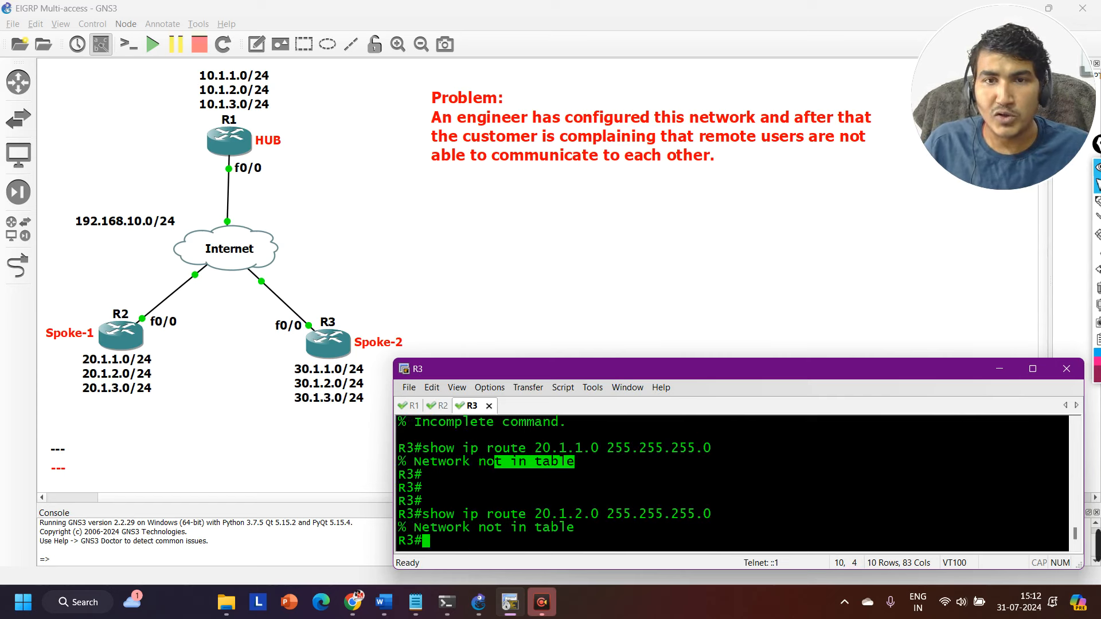
Show the routing table entry for 20.1.3.0 255.255.255.0 on R3, leaving fresh prompt lines.
key("Up")
key("Left")
key("Left")
key("Left")
key("Left")
key("Left")
key("Left")
key("Left")
key("Left")
key("Left")
key("Left")
key("Left")
key("Left")
key("Left")
key("Left")
key("Left")
key("Left")
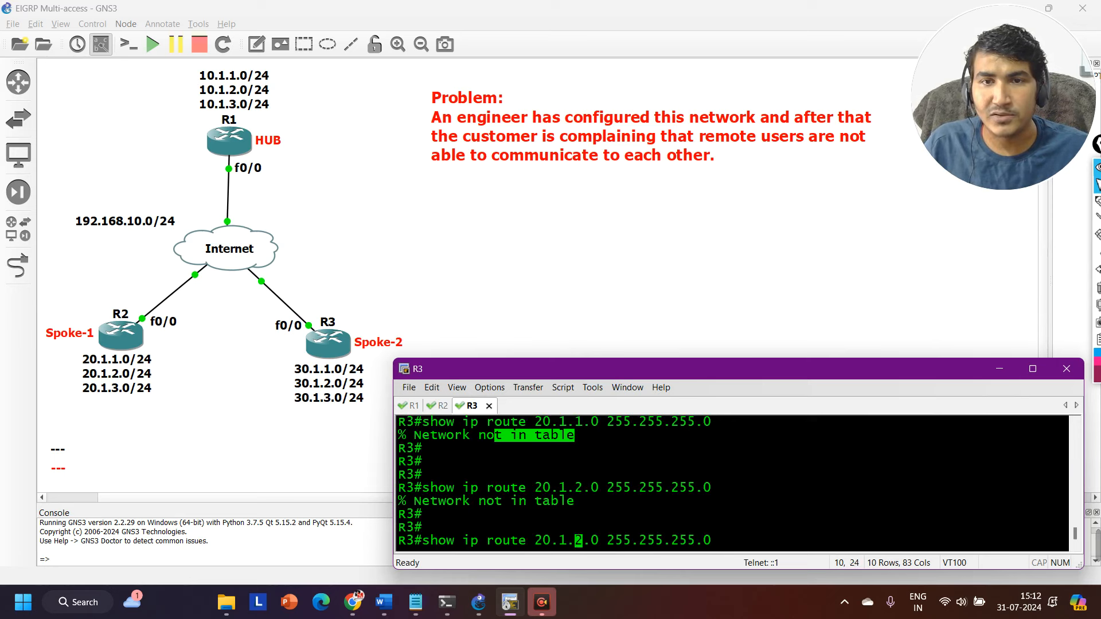
key("BackSpace")
type("3")
key("Return")
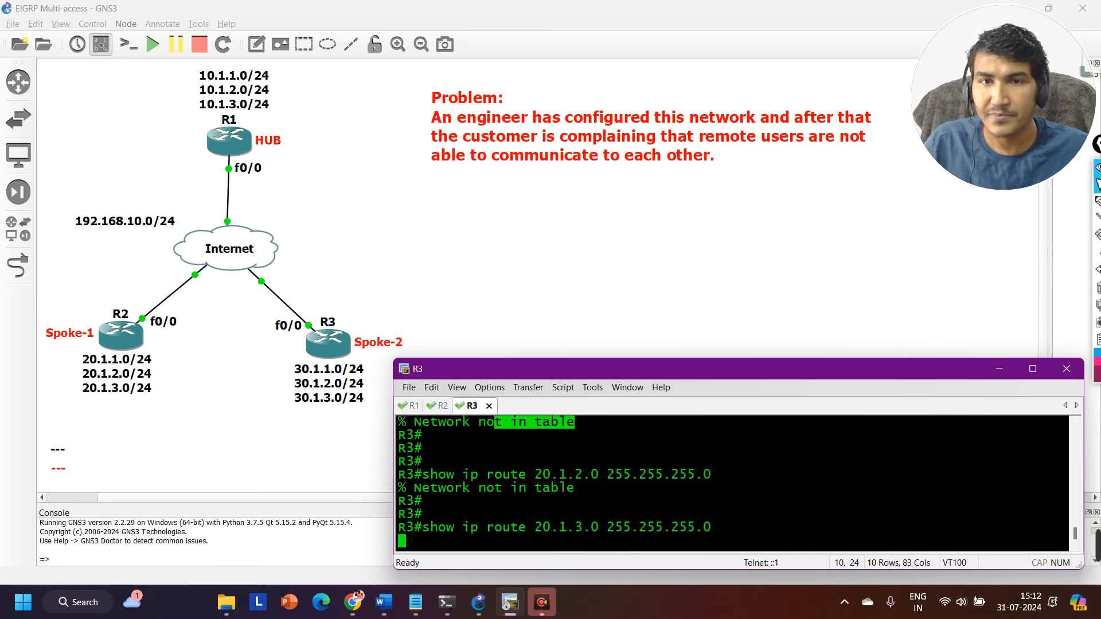
key("Return")
key("Return")
key("Return")
key("Return")
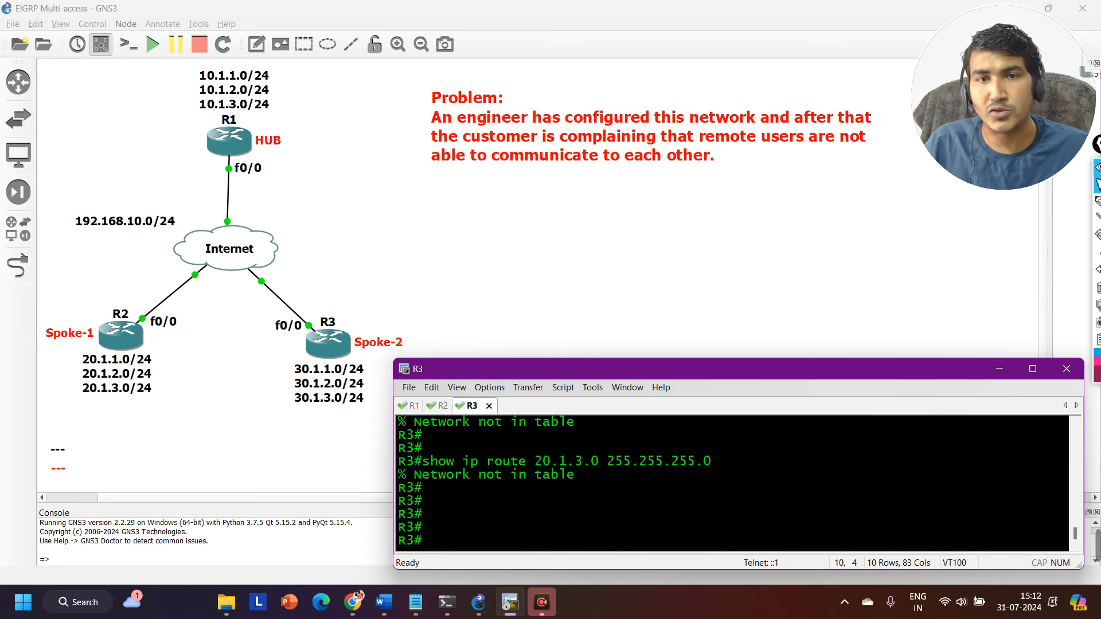
key("Return")
key("Return")
key("Return")
key("Return")
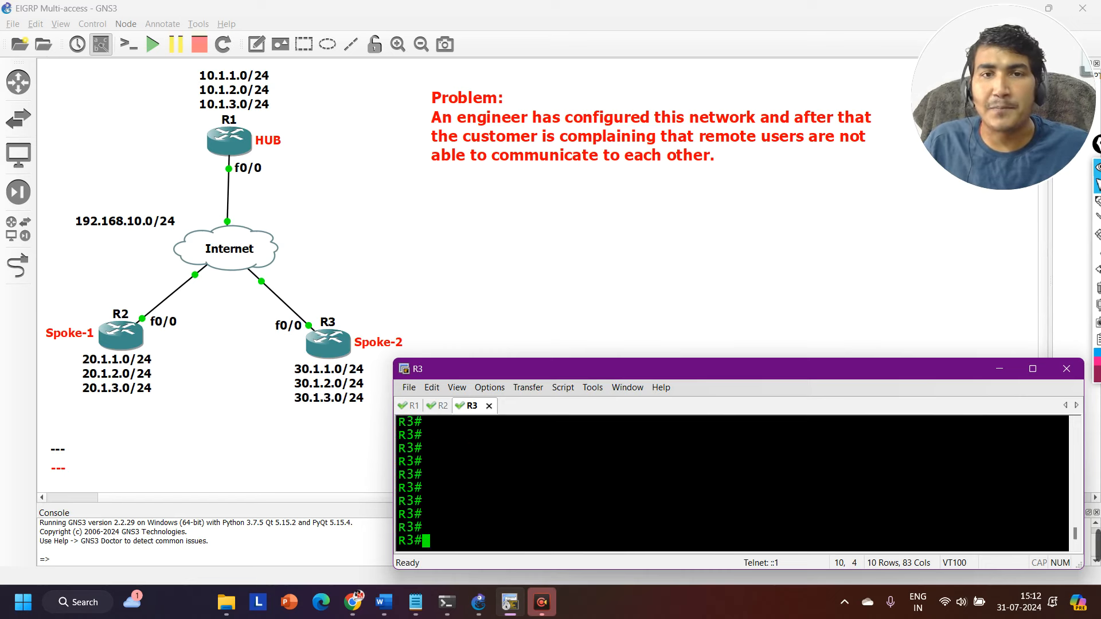
Switch to R1's console and show its full IP routing table.
key("ctrl+Tab")
key("ctrl+Tab")
key("Return")
key("Return")
key("Return")
key("Return")
key("Return")
key("Return")
key("Return")
key("Return")
key("Return")
key("Return")
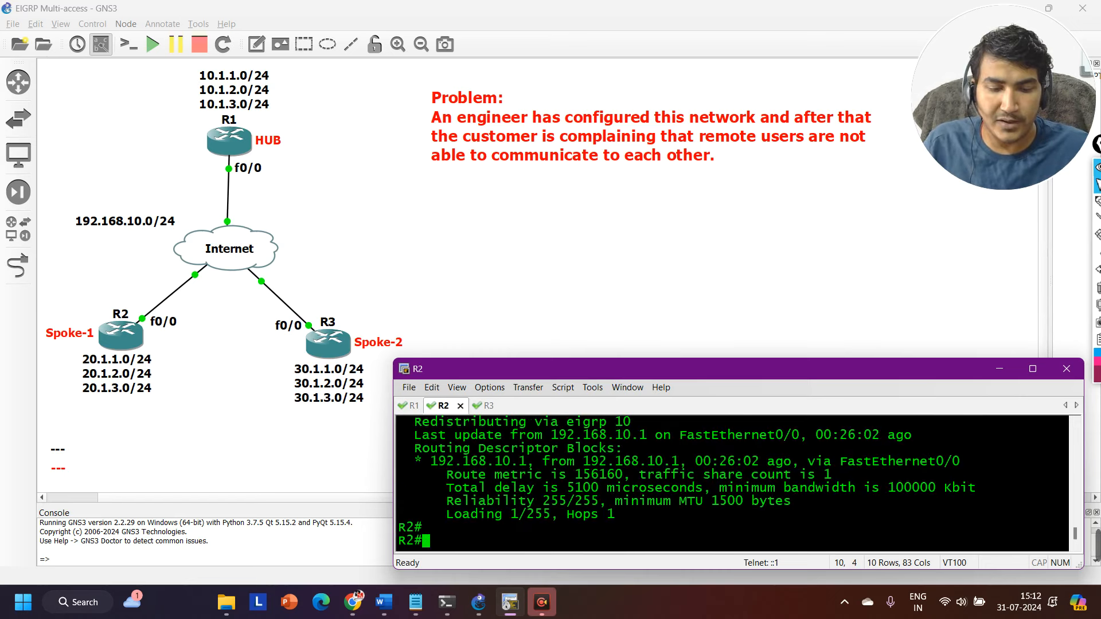
key("ctrl+Tab")
key("ctrl+Tab")
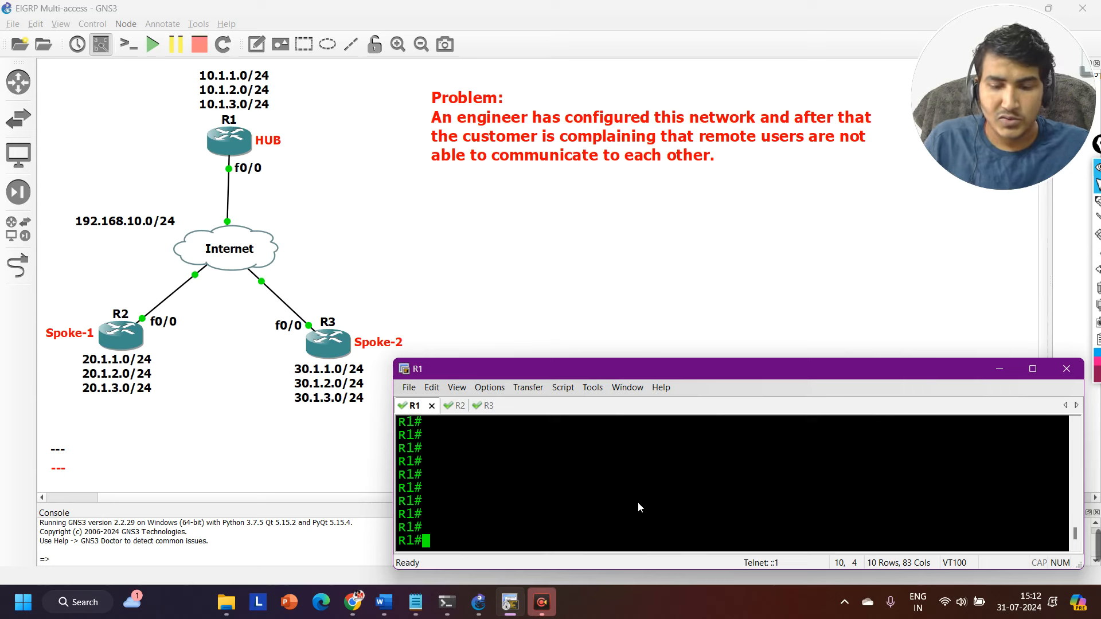
type("sh")
key("Tab")
type("ip r")
type("o")
key("Tab")
key("Return")
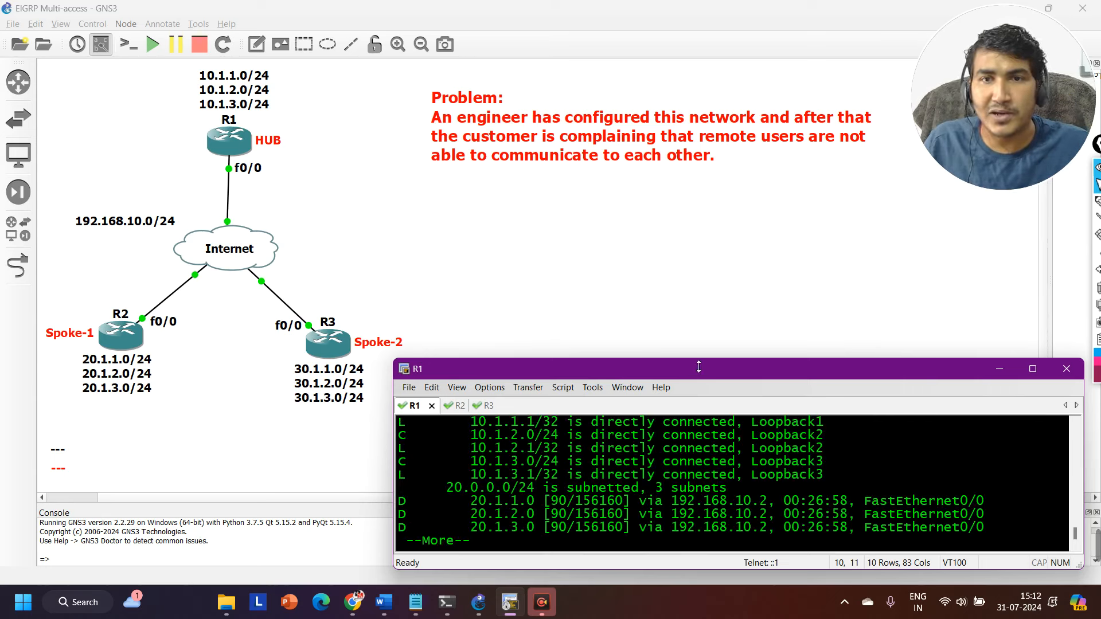
Enlarge the console window, advance R1's routing table to its end and highlight the directly connected 10.1.x.0 loopback networks.
left_click_drag(697, 363, 697, 182)
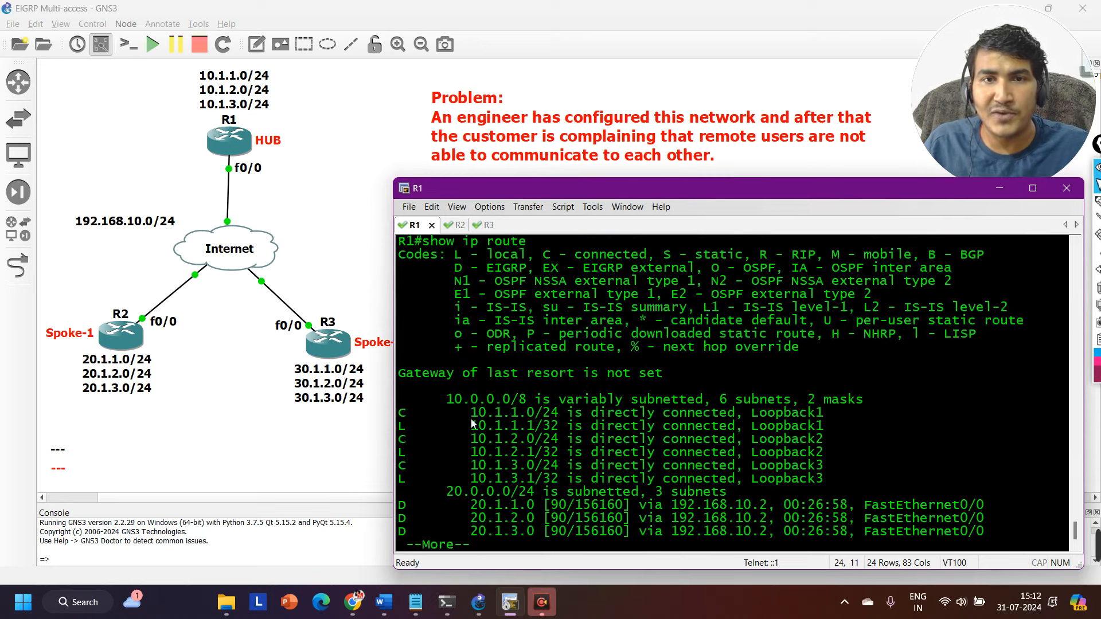
key("Return")
key("Return")
key("Return")
key("Return")
key("Return")
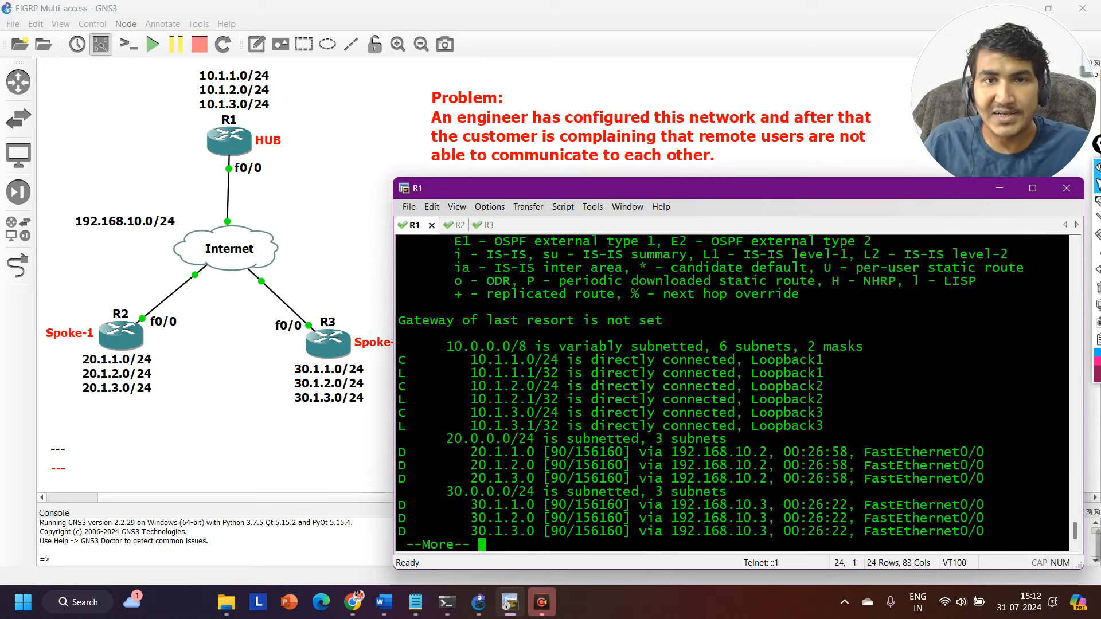
left_click_drag(402, 346, 570, 414)
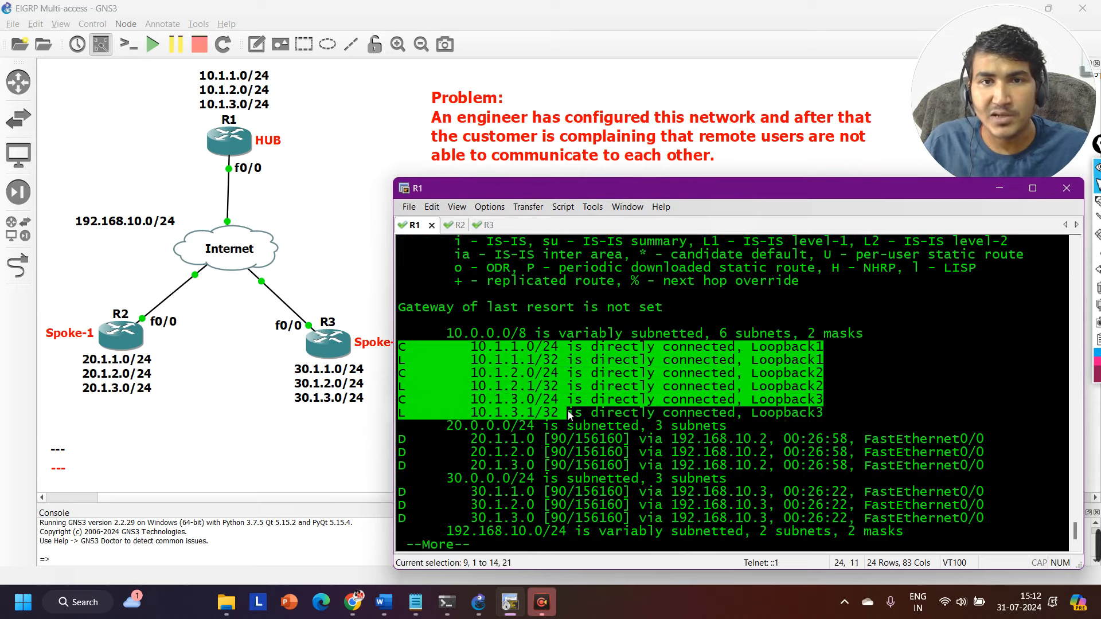
key("Return")
key("Return")
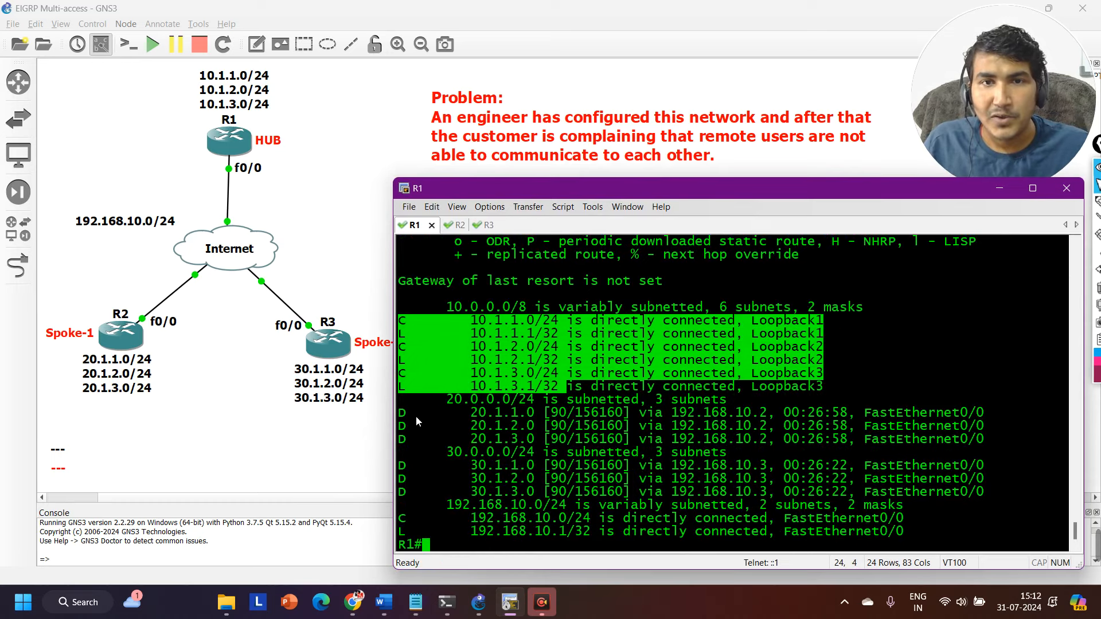
Highlight R1's EIGRP routes to the 20.1.x.0 and 30.1.x.0 spoke networks and leave fresh prompt lines.
left_click_drag(416, 420, 979, 446)
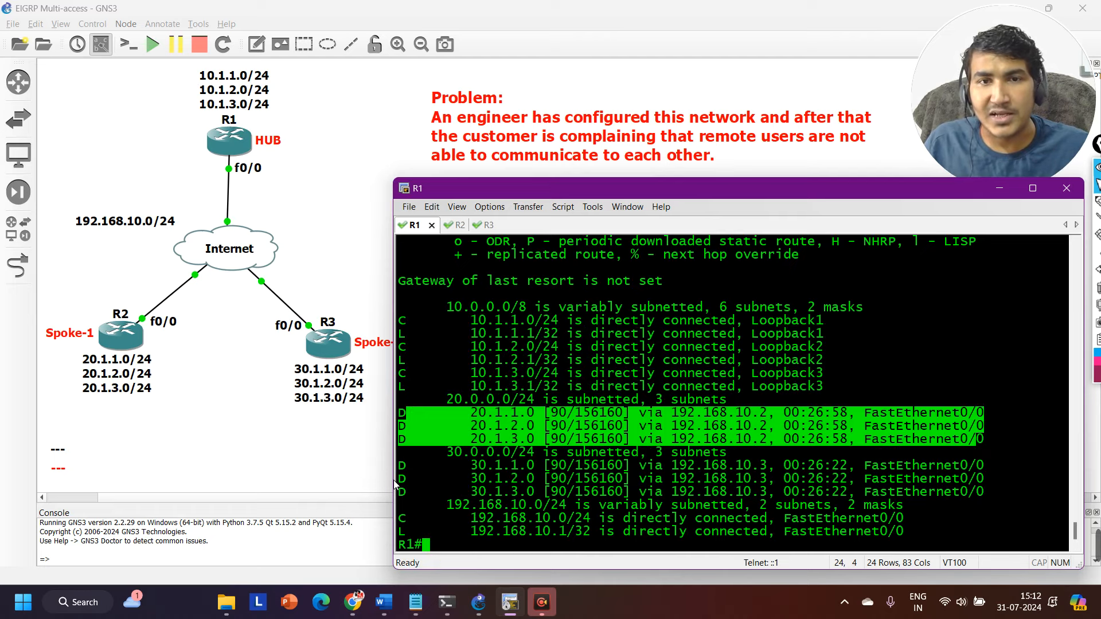
left_click_drag(400, 465, 983, 492)
left_click_drag(404, 417, 980, 453)
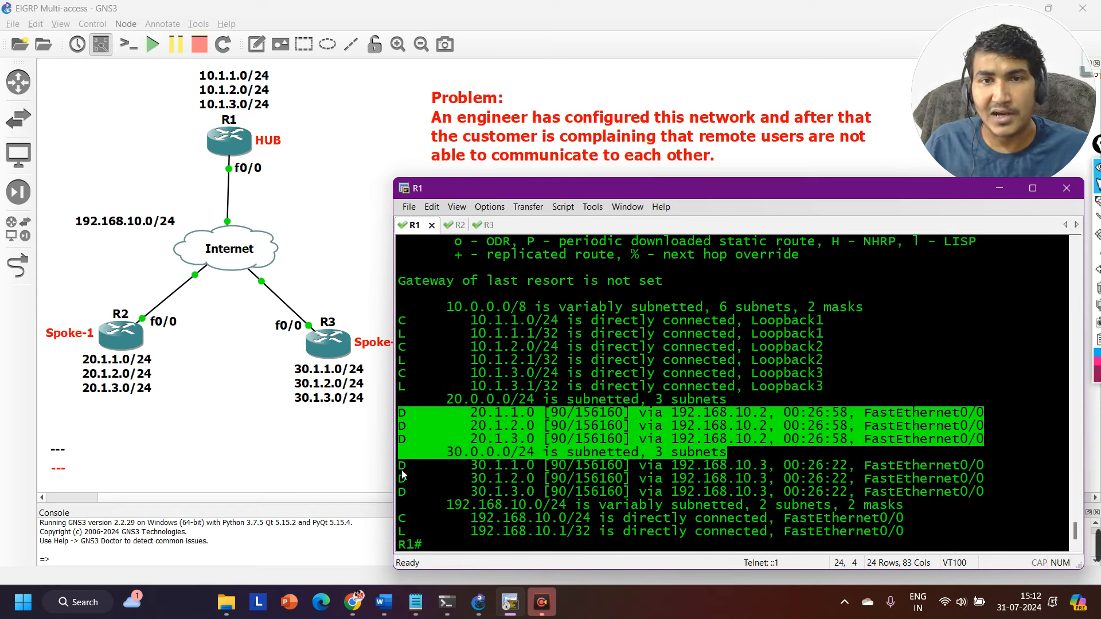
left_click_drag(402, 470, 940, 501)
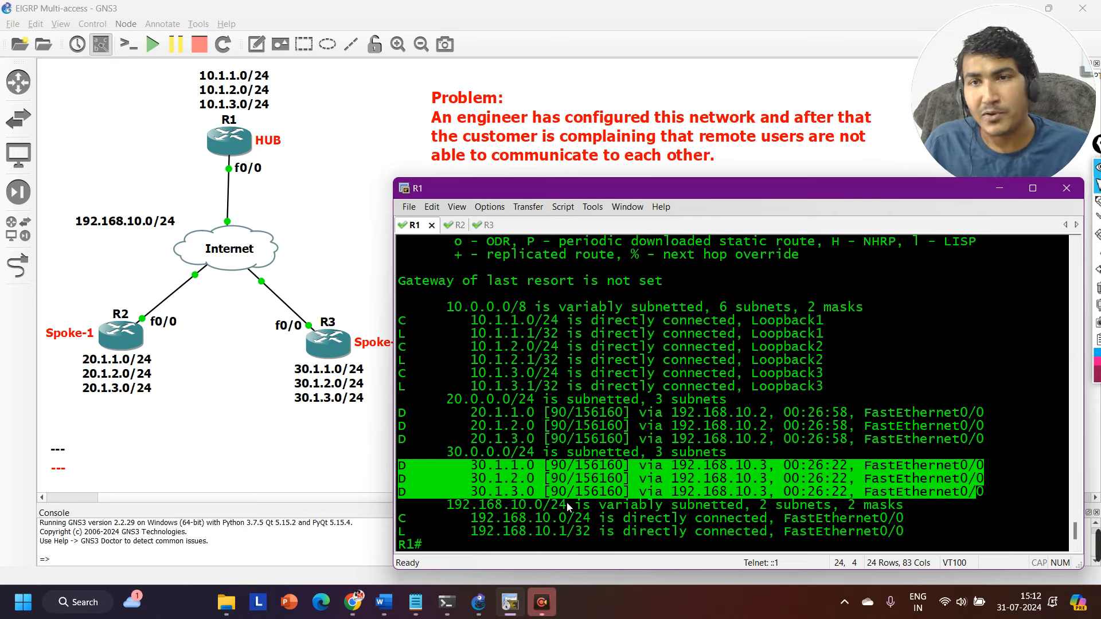
key("Return")
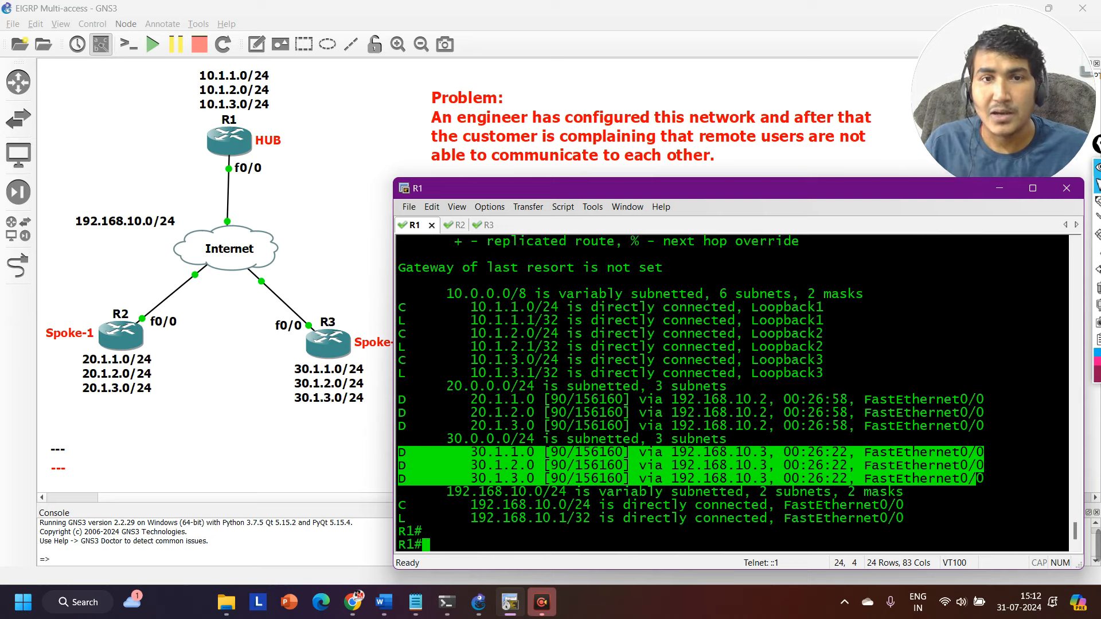
key("Return")
key("Return")
key("Return")
key("Return")
key("Return")
key("Return")
key("Return")
key("Return")
key("Return")
key("Return")
key("Return")
key("Return")
key("Return")
key("Return")
key("Return")
key("Return")
key("Return")
key("Return")
key("Return")
key("Return")
Switch to R2's console, show its full IP routing table and highlight its connected loopback networks and EIGRP routes.
key("ctrl+Tab")
type("s")
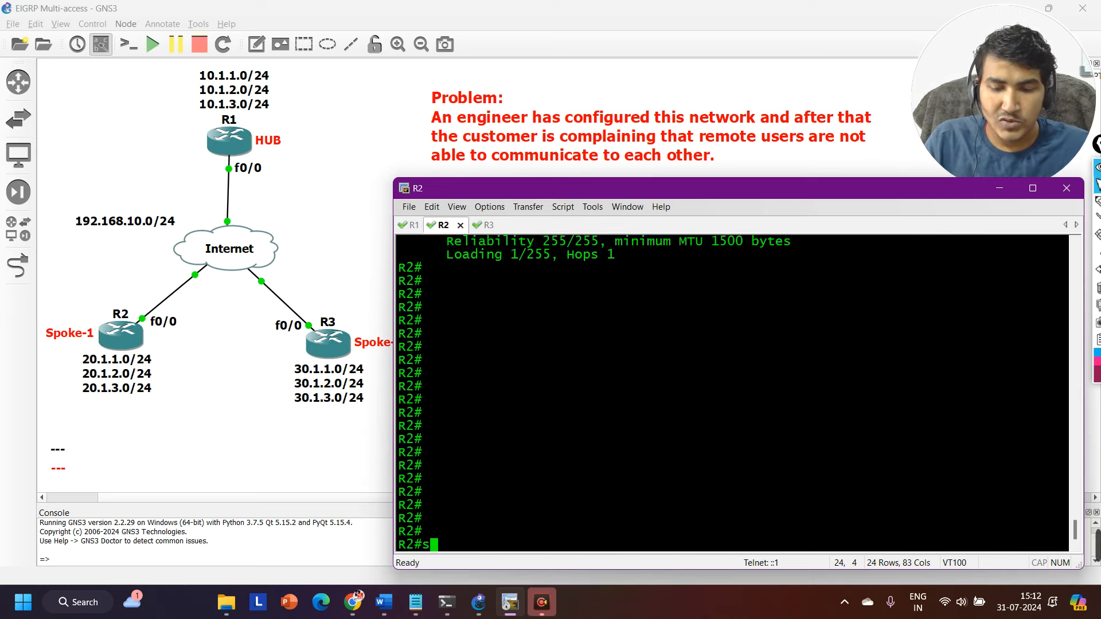
type("how ip route")
key("Return")
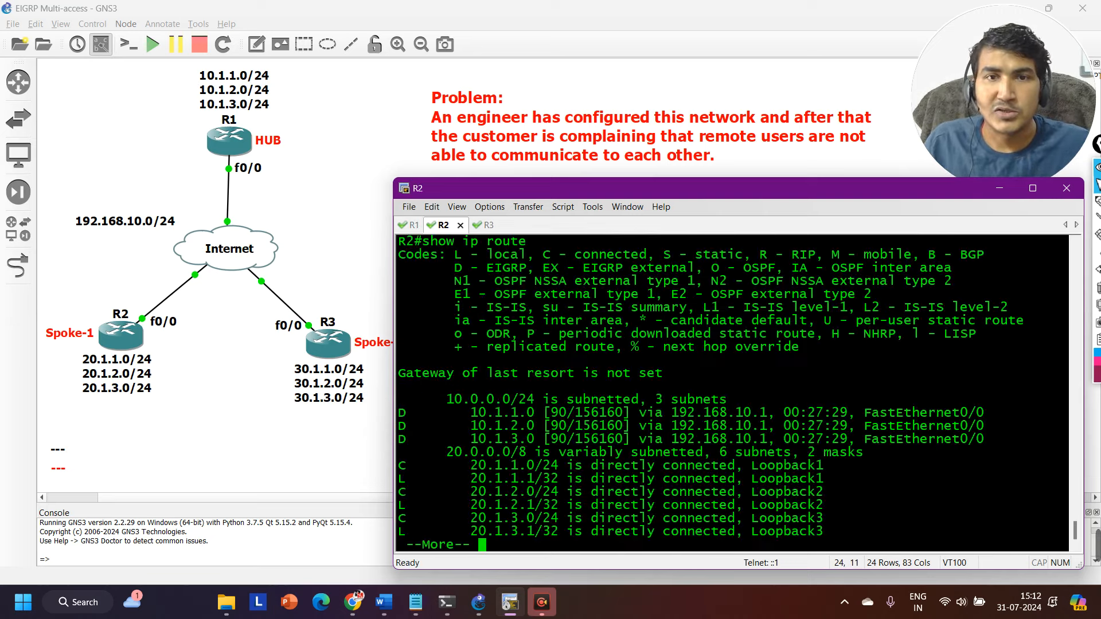
key("Return")
key("Return")
key("Return")
key("Return")
key("Return")
key("Return")
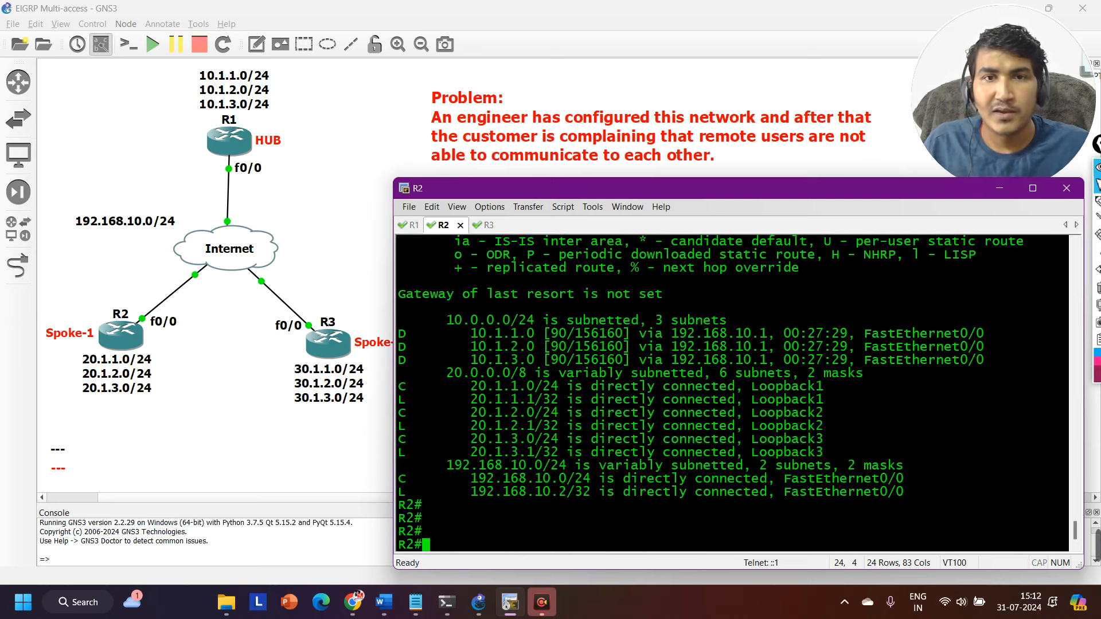
left_click_drag(414, 393, 856, 461)
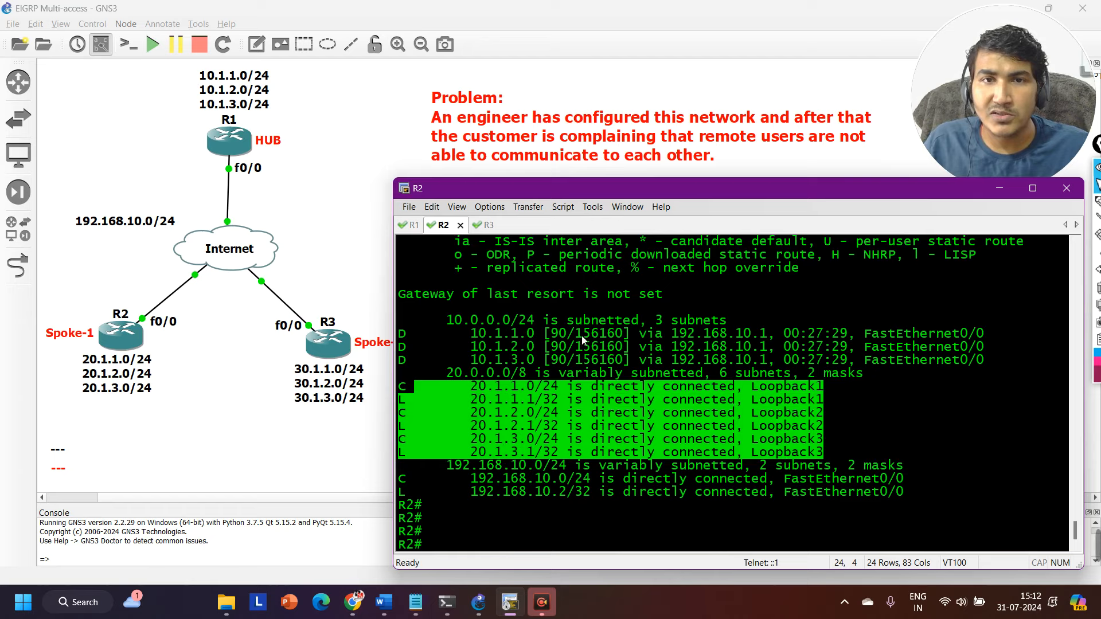
left_click_drag(411, 334, 1010, 360)
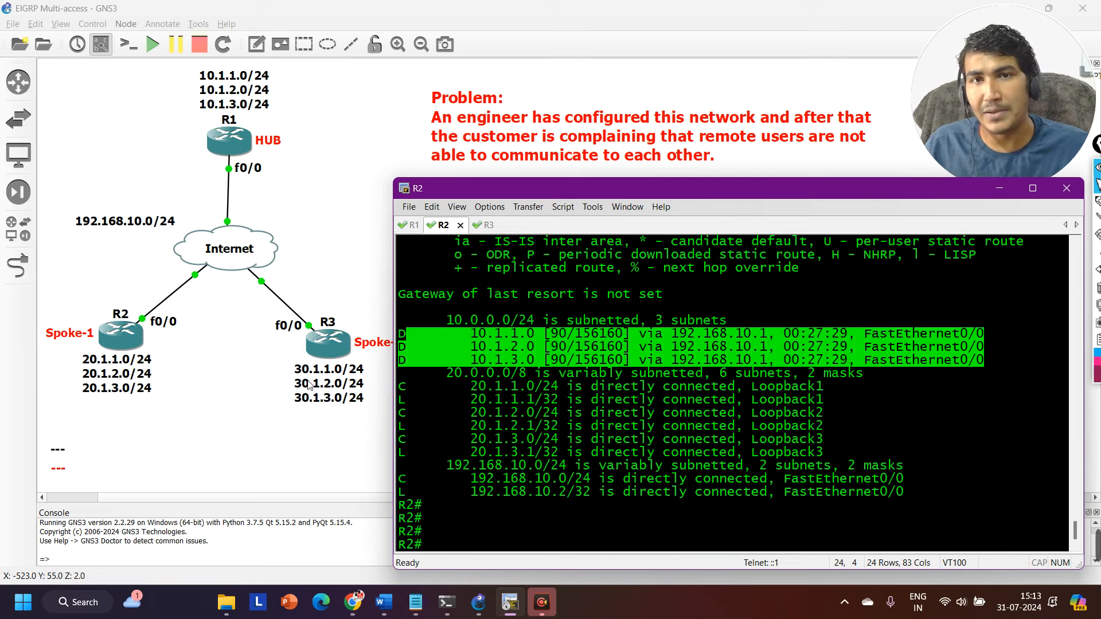
Switch to R3's console and show its full IP routing table through to the end.
key("ctrl+Tab")
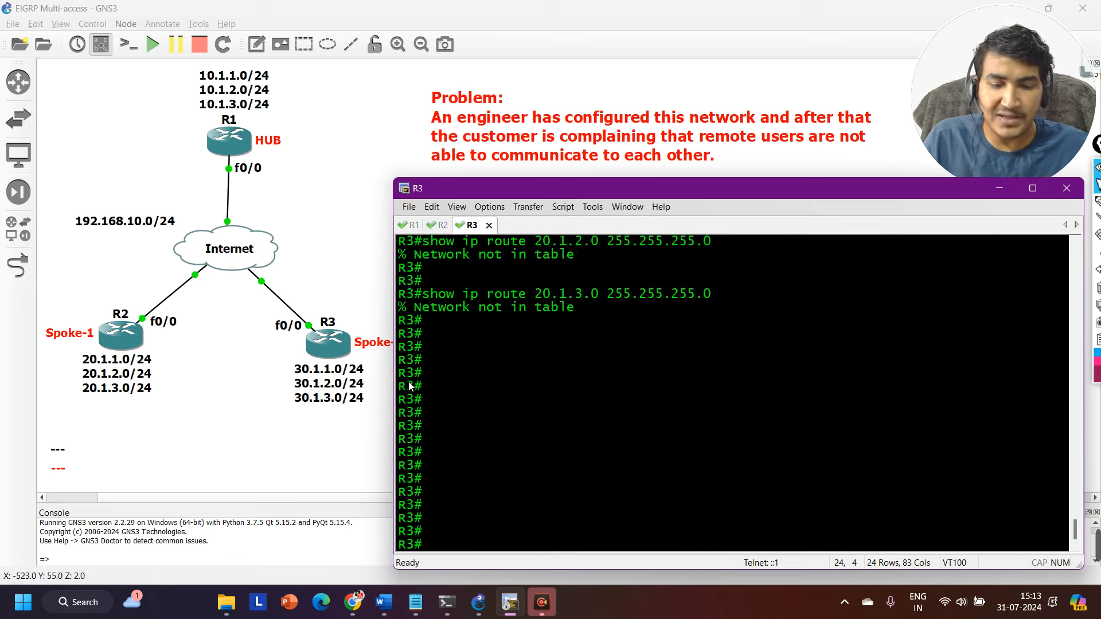
type("sh")
key("Tab")
type("ip r")
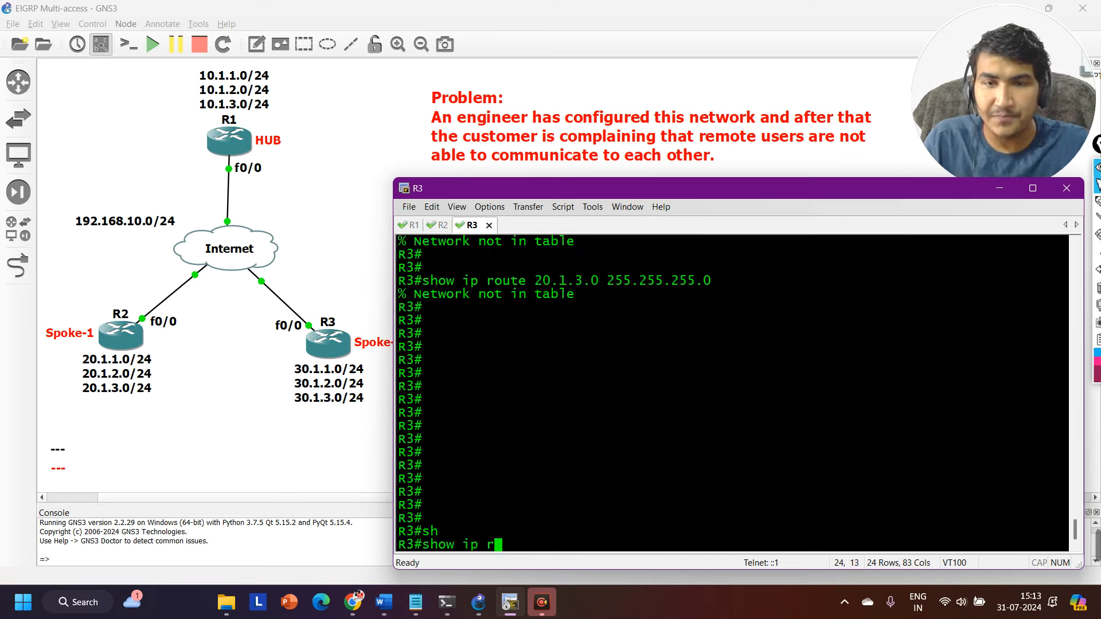
type("o")
key("Tab")
key("Return")
key("Return")
key("Return")
key("Return")
key("Return")
key("Return")
key("Return")
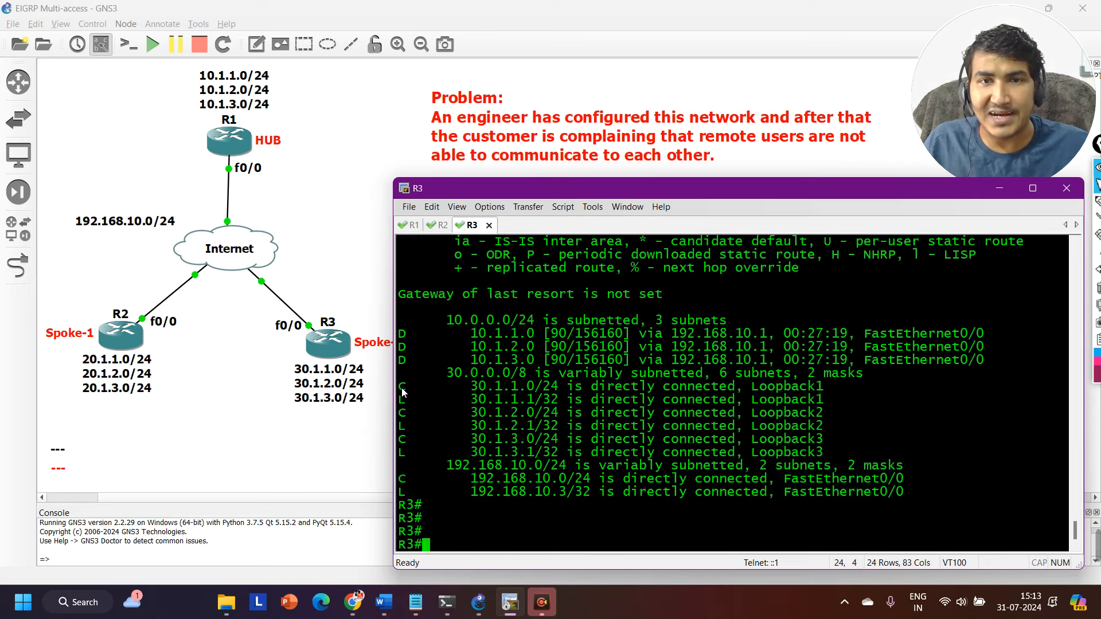
Highlight R3's connected 30.1.x.0 loopback networks and its EIGRP routes to 10.1.x.0, leaving fresh prompt lines.
left_click_drag(402, 389, 672, 454)
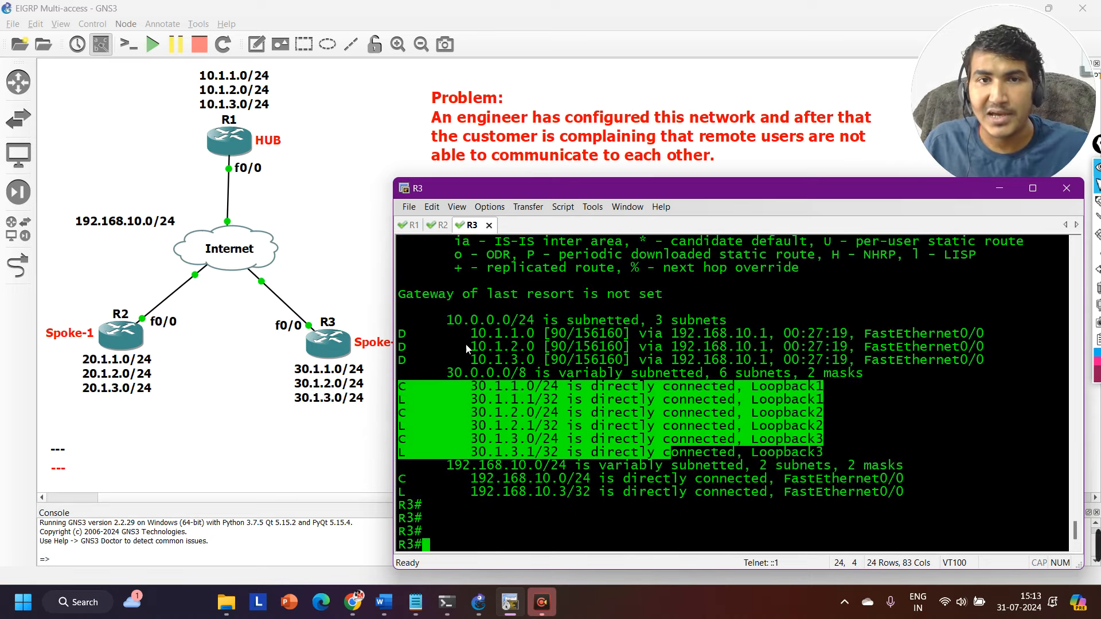
left_click_drag(475, 359, 985, 366)
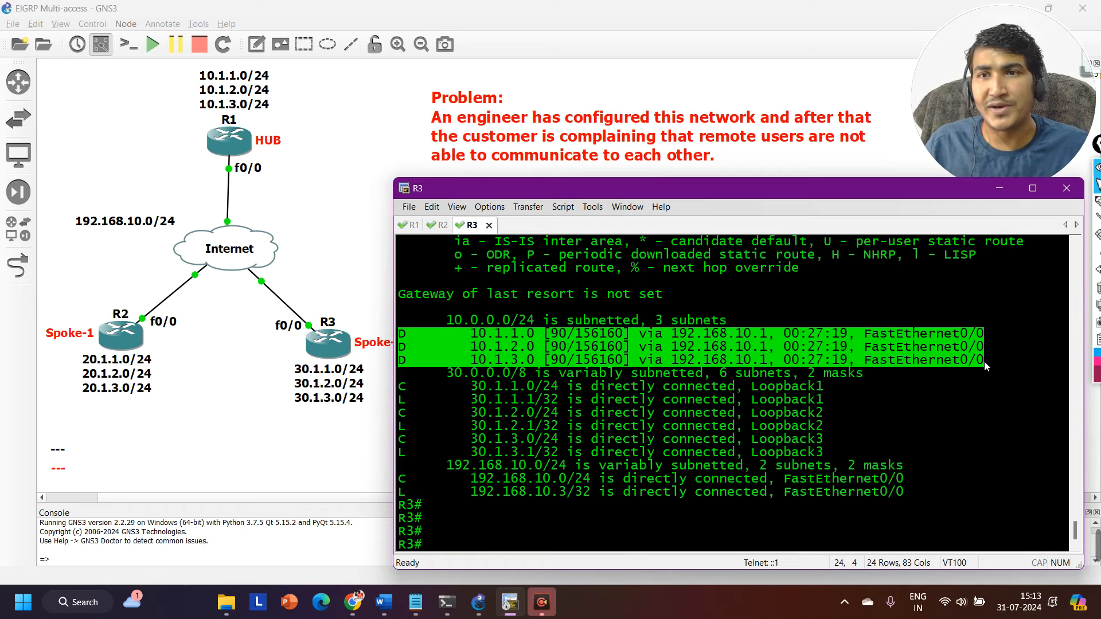
key("Return")
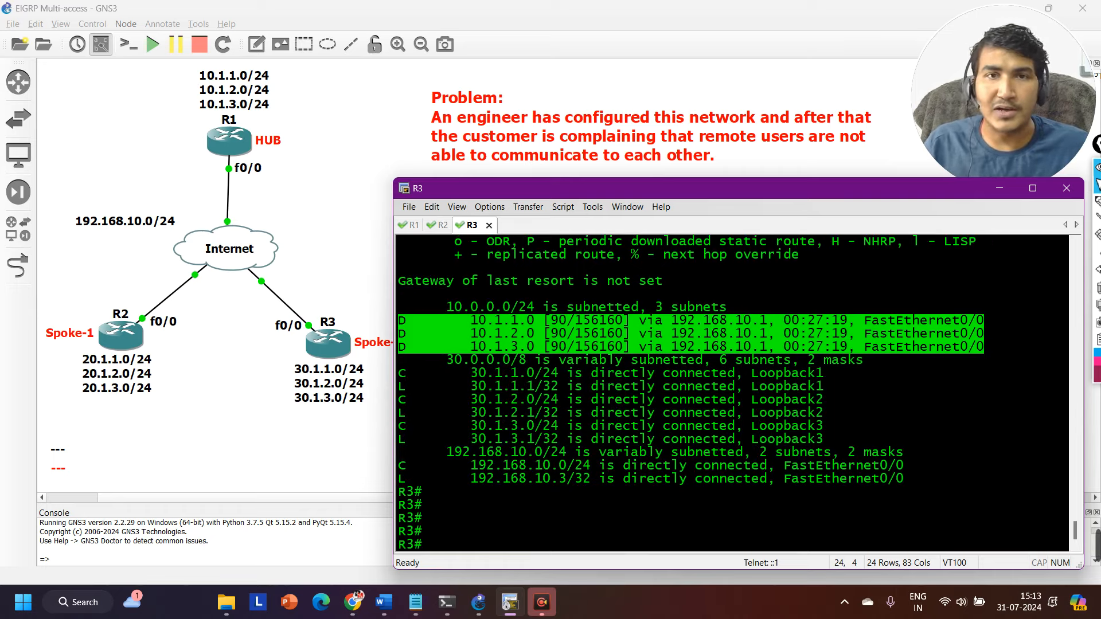
key("Return")
key("Return")
key("Return")
key("Return")
key("Return")
key("Return")
key("Return")
key("Return")
key("Return")
key("Return")
key("Return")
key("Return")
key("Return")
key("Return")
key("Return")
key("Return")
key("Return")
key("Return")
key("Return")
Add fresh prompt lines on R2's console, reduce the console window's height and bring up R3's console.
key("alt+1")
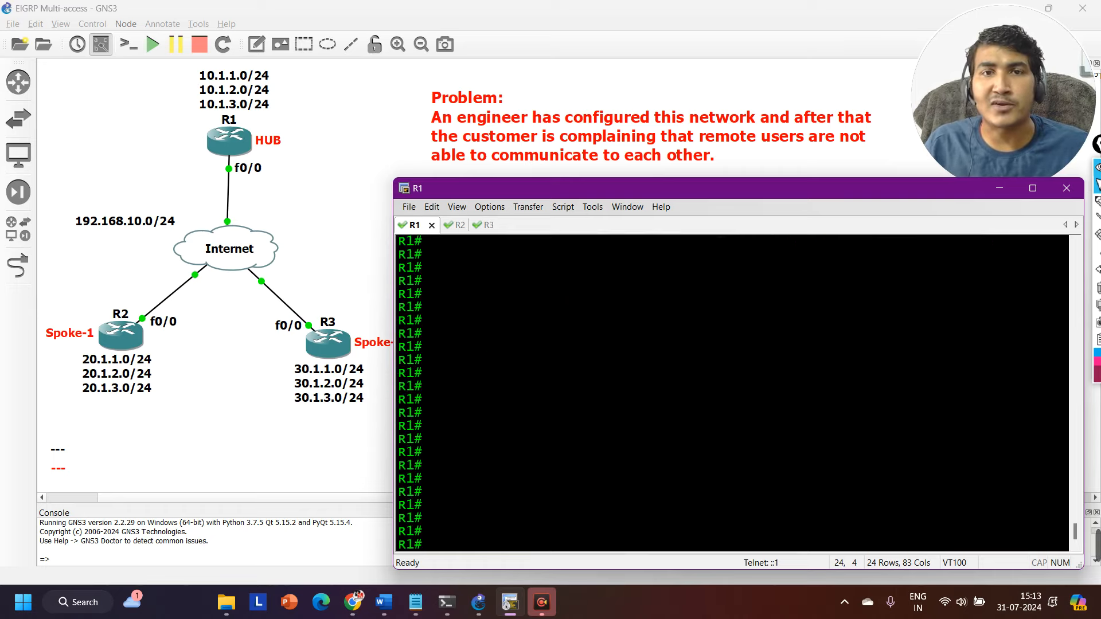
key("alt+2")
key("Return")
key("Return")
key("Return")
key("Return")
key("Return")
key("Return")
key("Return")
key("Return")
key("Return")
key("Return")
key("Return")
key("Return")
key("Return")
key("Return")
key("Return")
key("Return")
key("Return")
key("Return")
key("Return")
key("Return")
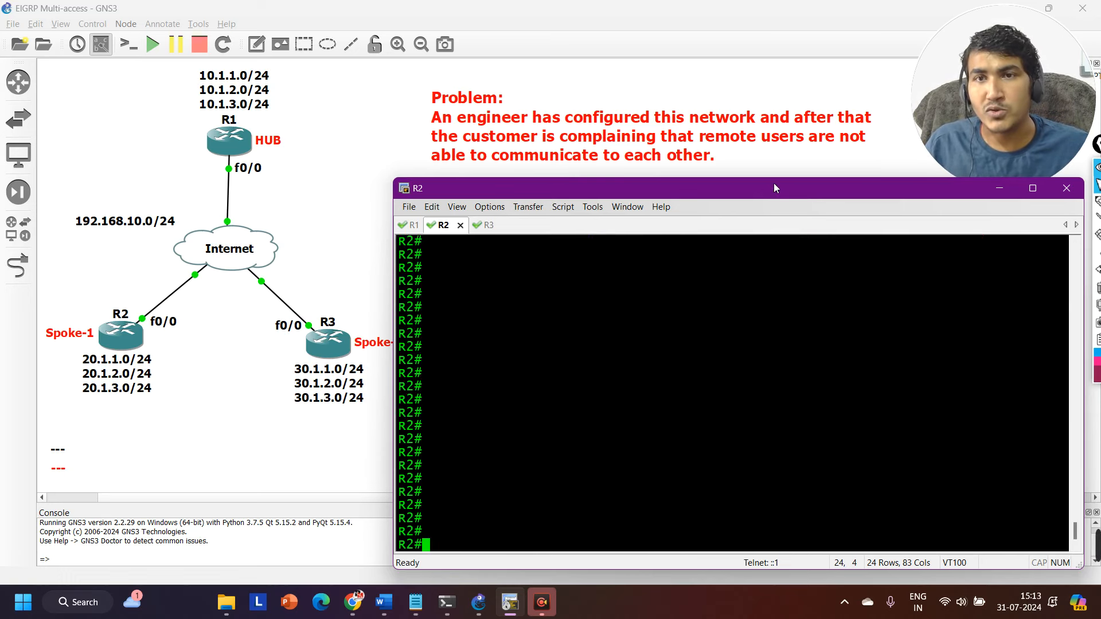
left_click_drag(773, 187, 778, 226)
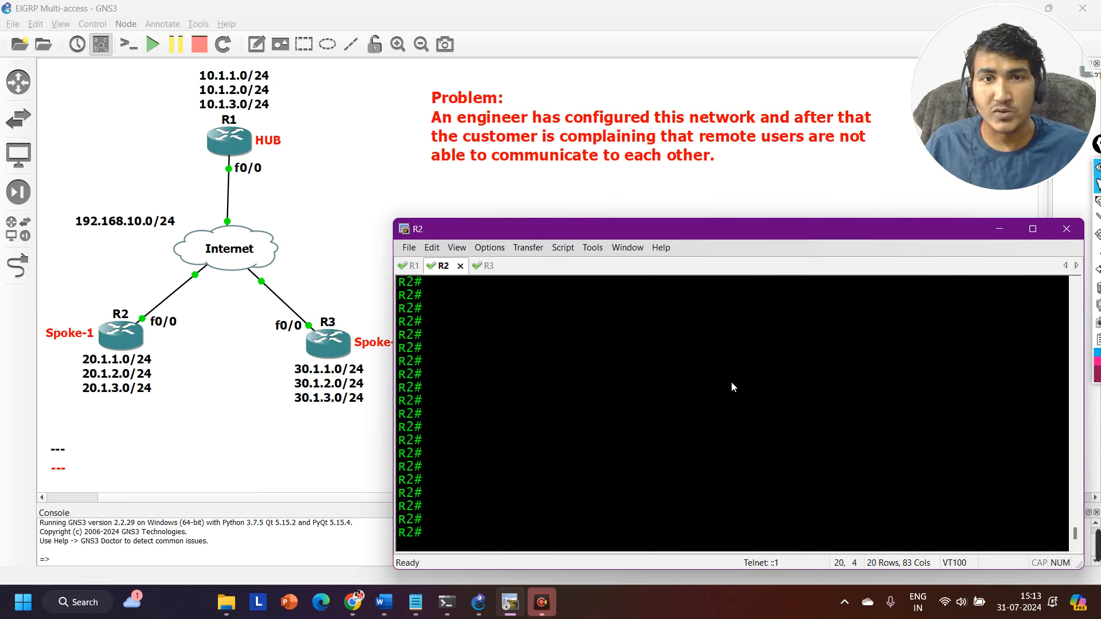
key("ctrl+Tab")
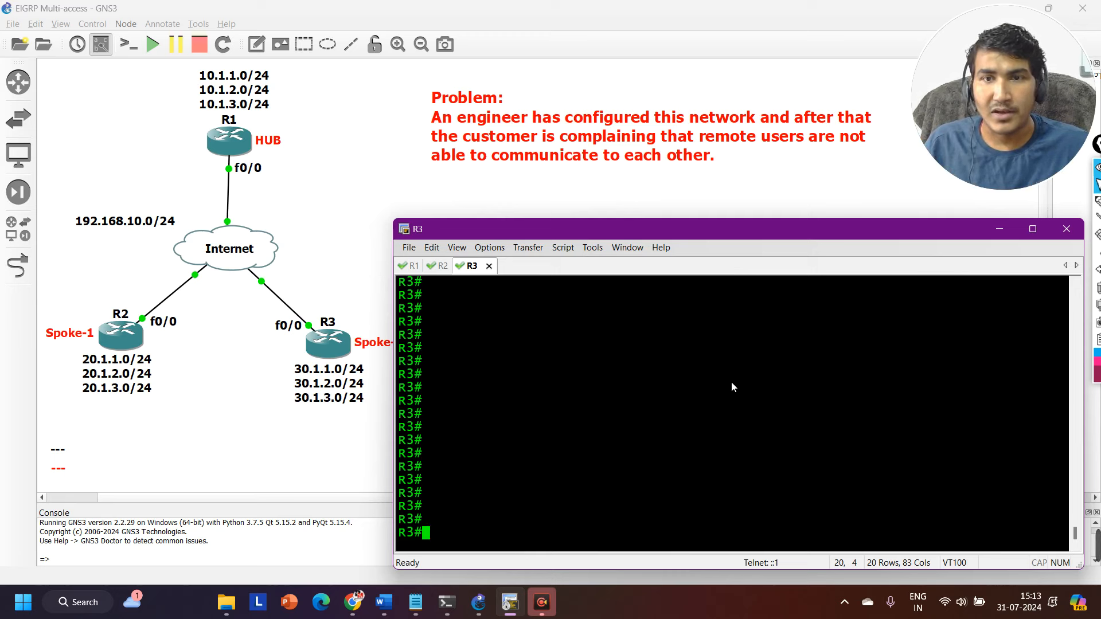
Return to R1's console, show its IP routing table again and highlight the EIGRP routes to Spoke-1's 20.1.x.0 networks.
key("alt+1")
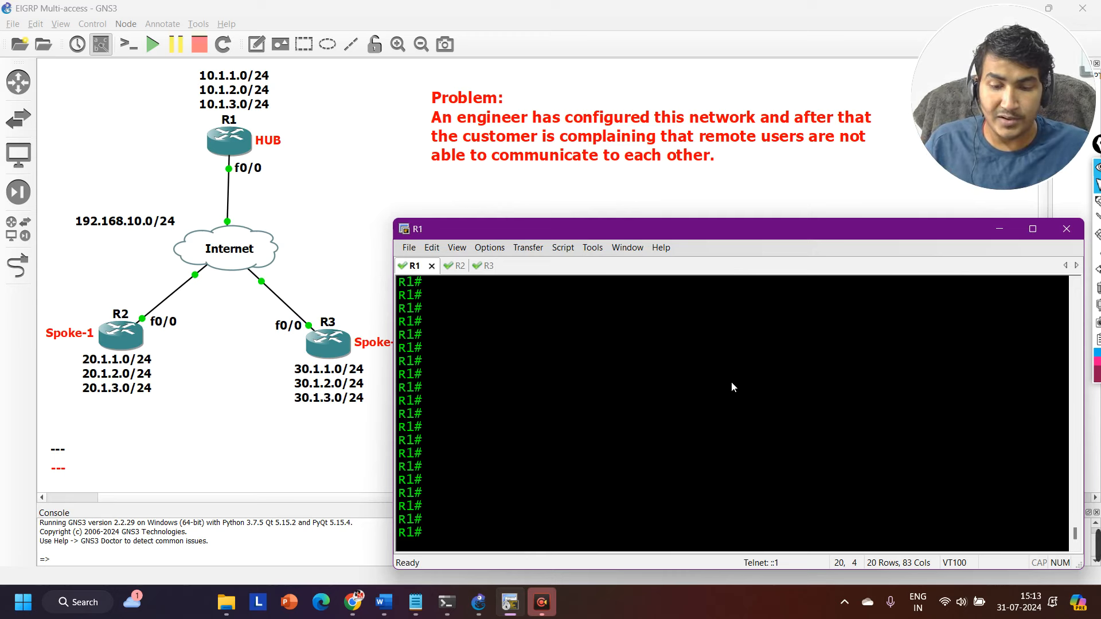
type("sh")
key("Tab")
type("ip ro")
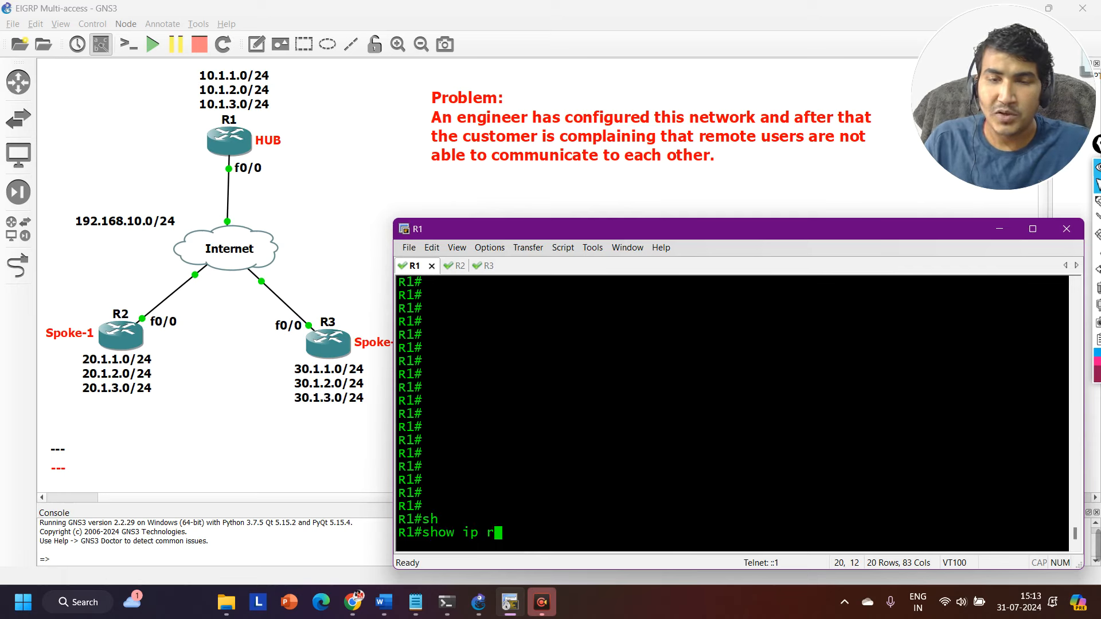
key("Tab")
key("Return")
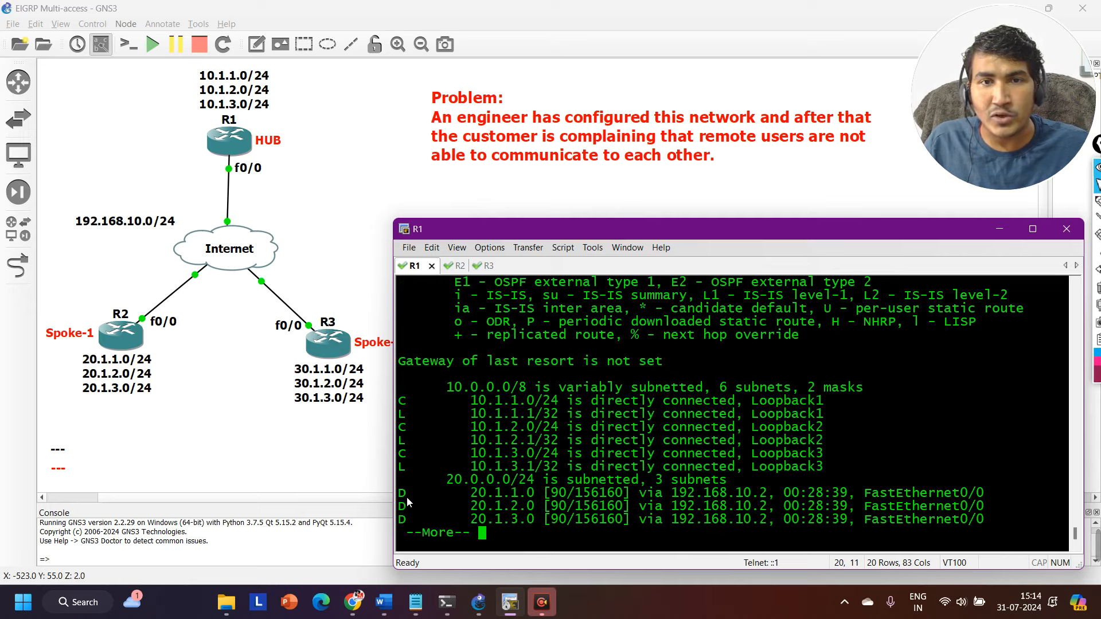
left_click_drag(407, 496, 954, 524)
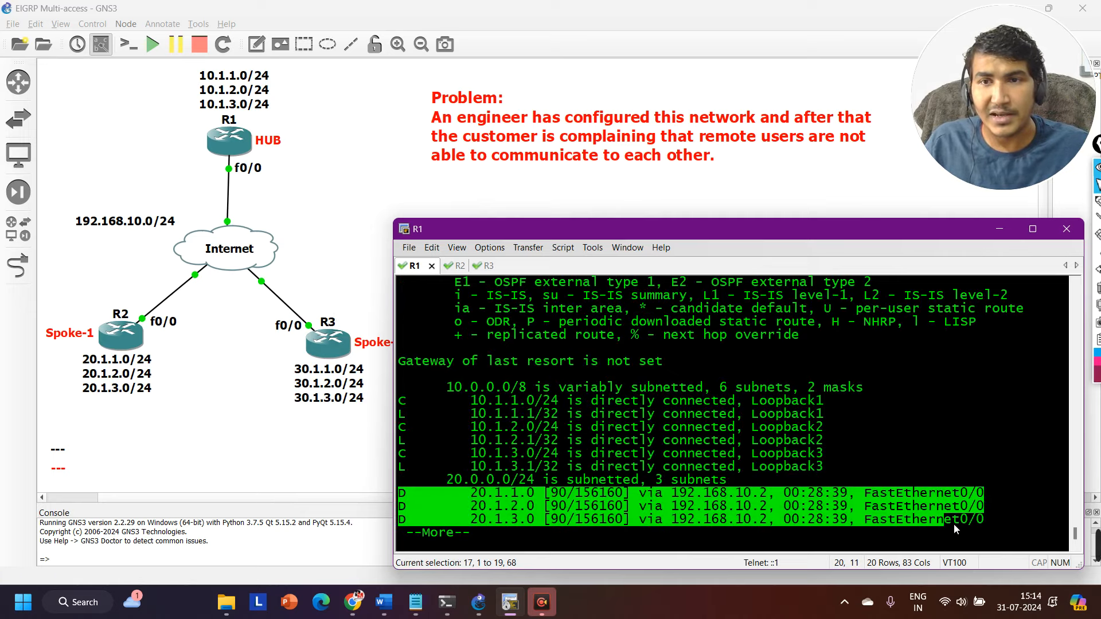
left_click(408, 506)
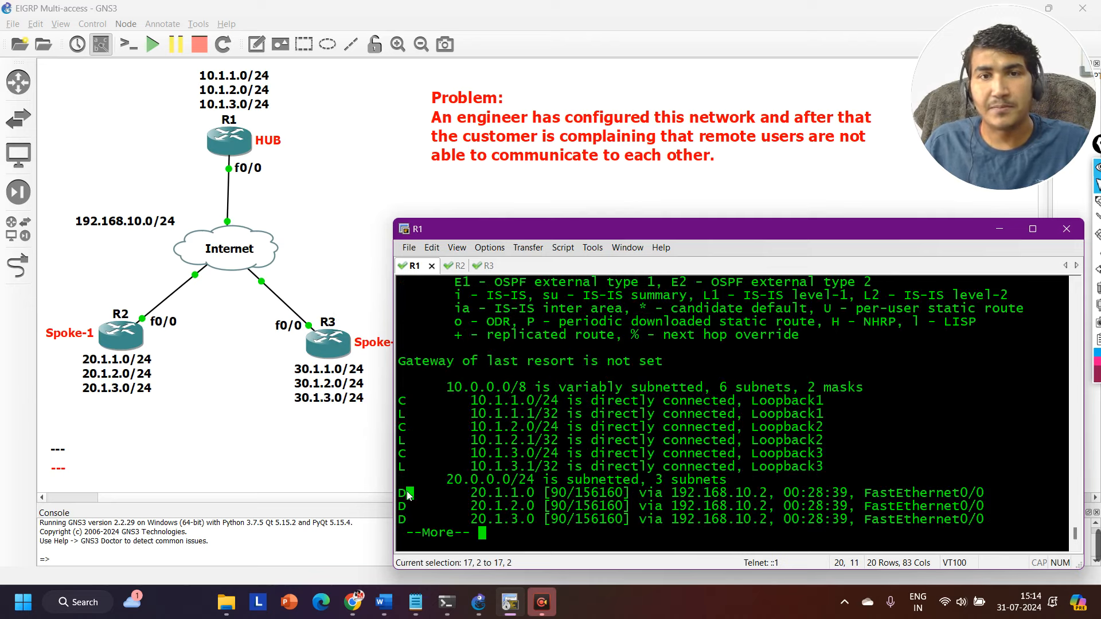
Highlight the EIGRP code of R1's 20.1.1.0 route, advance the routing table one line and quit to a fresh prompt.
left_click(399, 496)
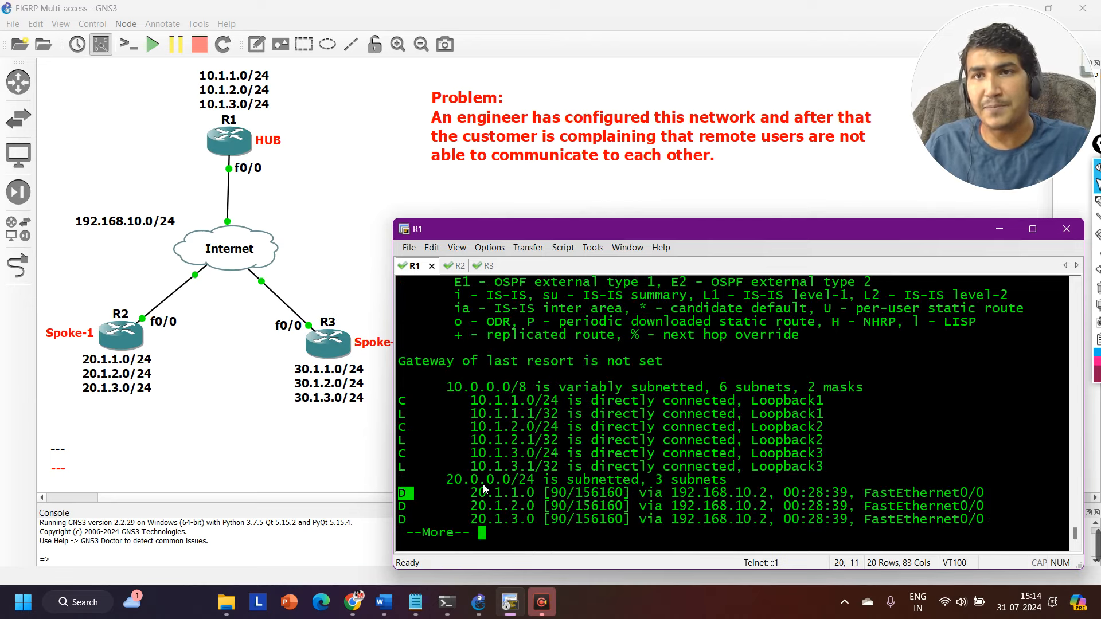
key("Return")
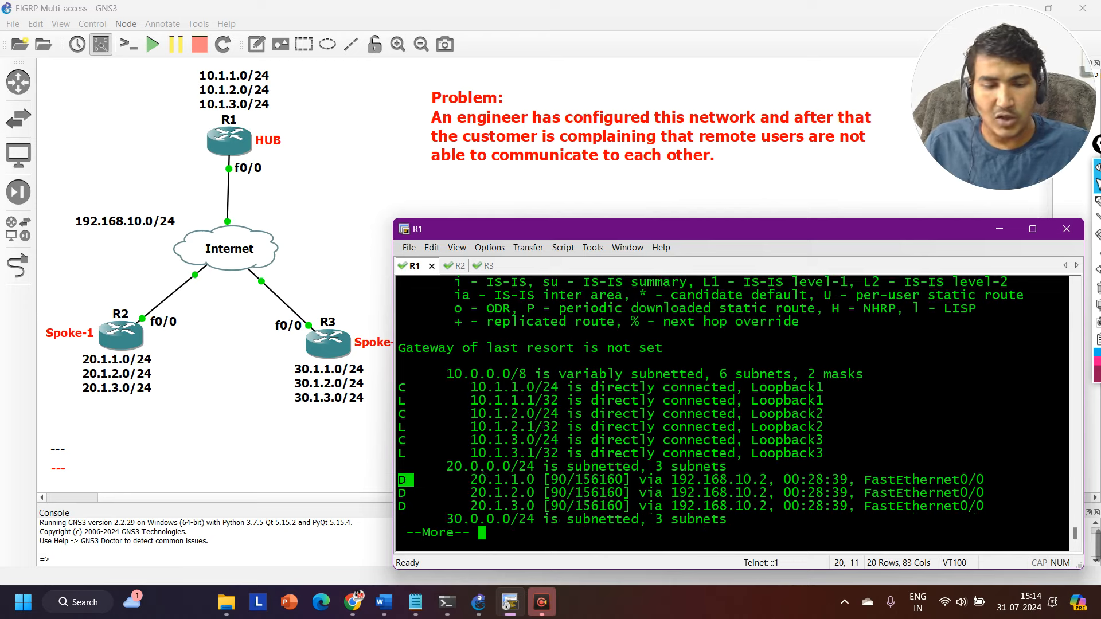
key("q")
key("Return")
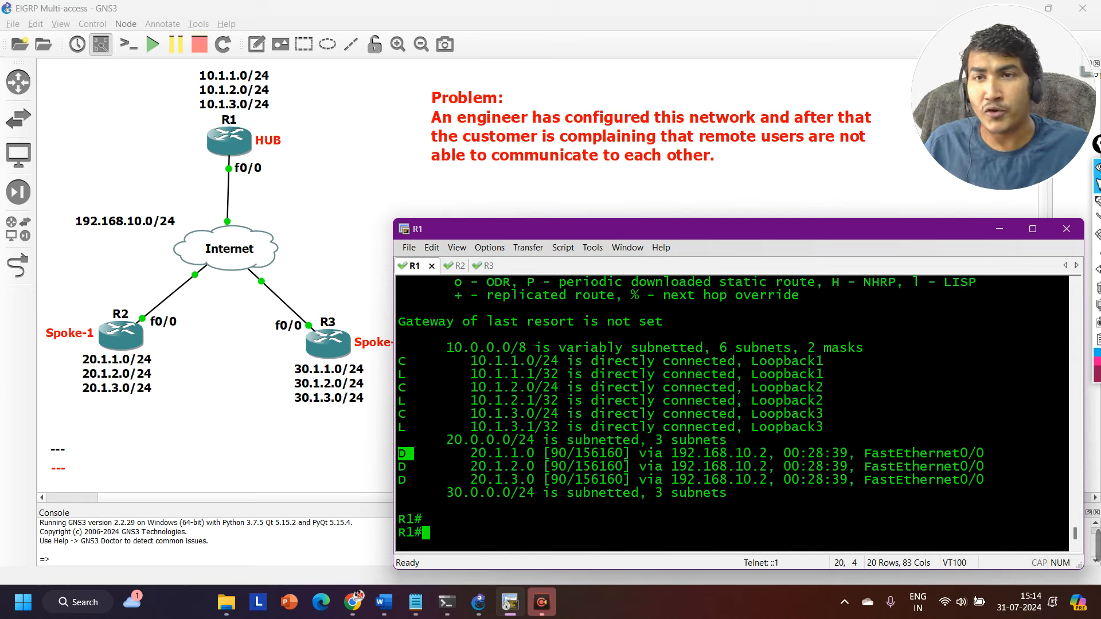
Switch to R2's console and run show ip protocols.
key("alt+2")
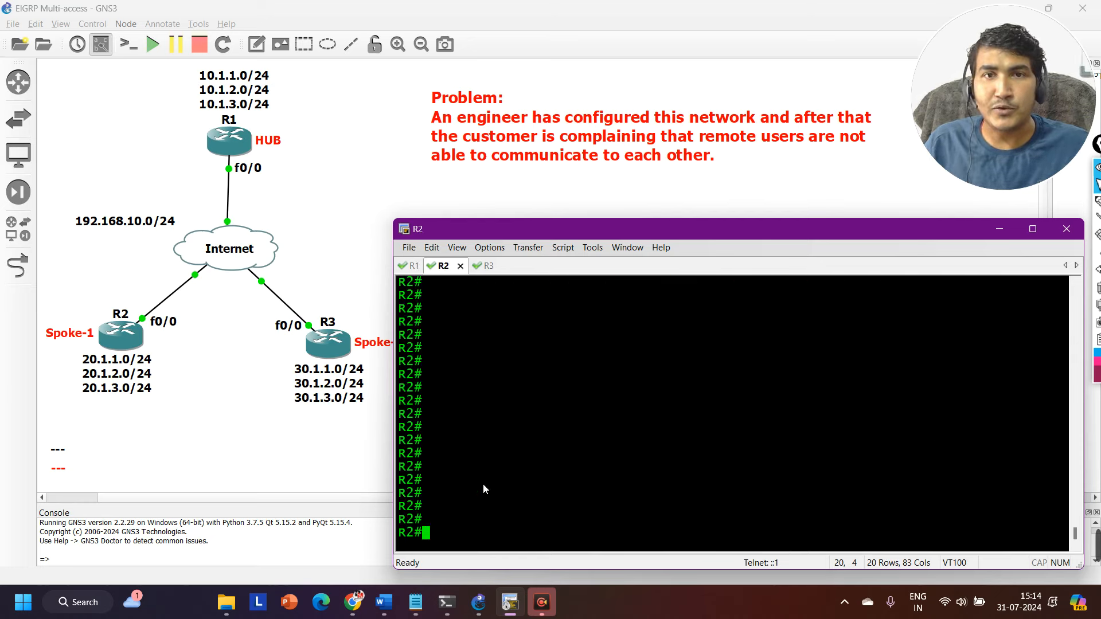
type("sh")
key("Tab")
type("ip pro")
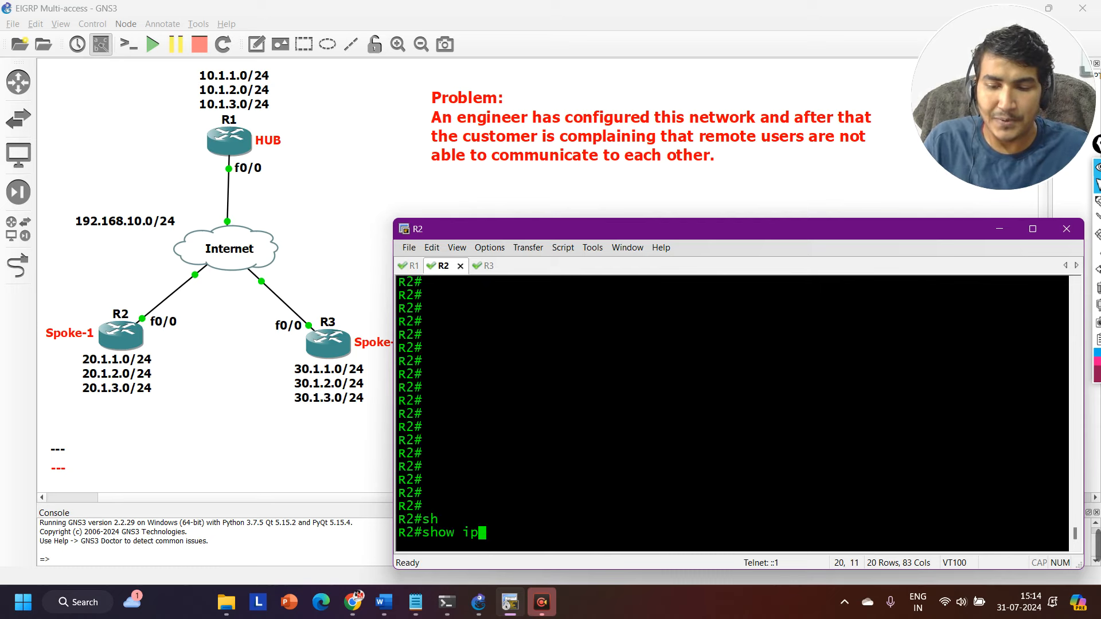
key("Tab")
key("Return")
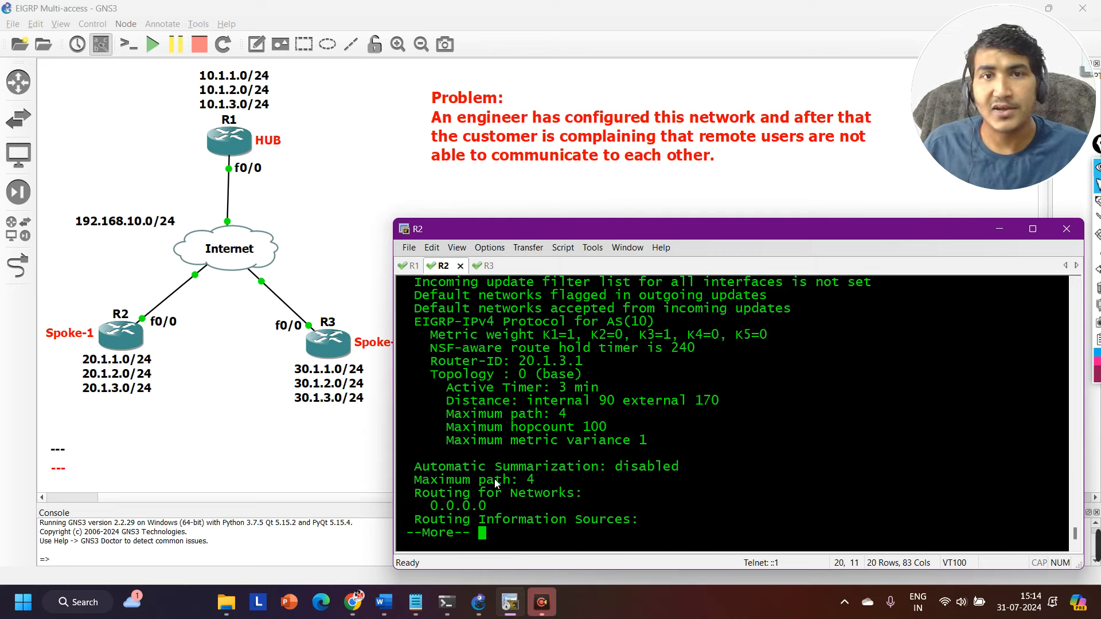
Highlight the outgoing and incoming filter list lines, the default networks flagged line and the metric weights in R2's protocol output.
scroll(525, 462, "up", 1)
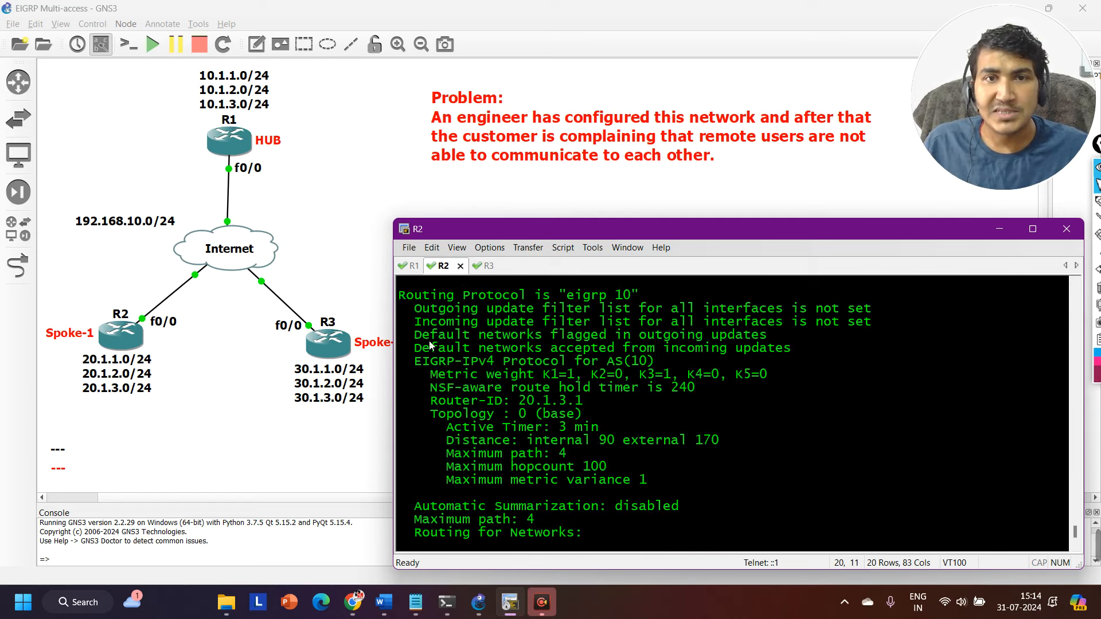
left_click_drag(409, 310, 884, 307)
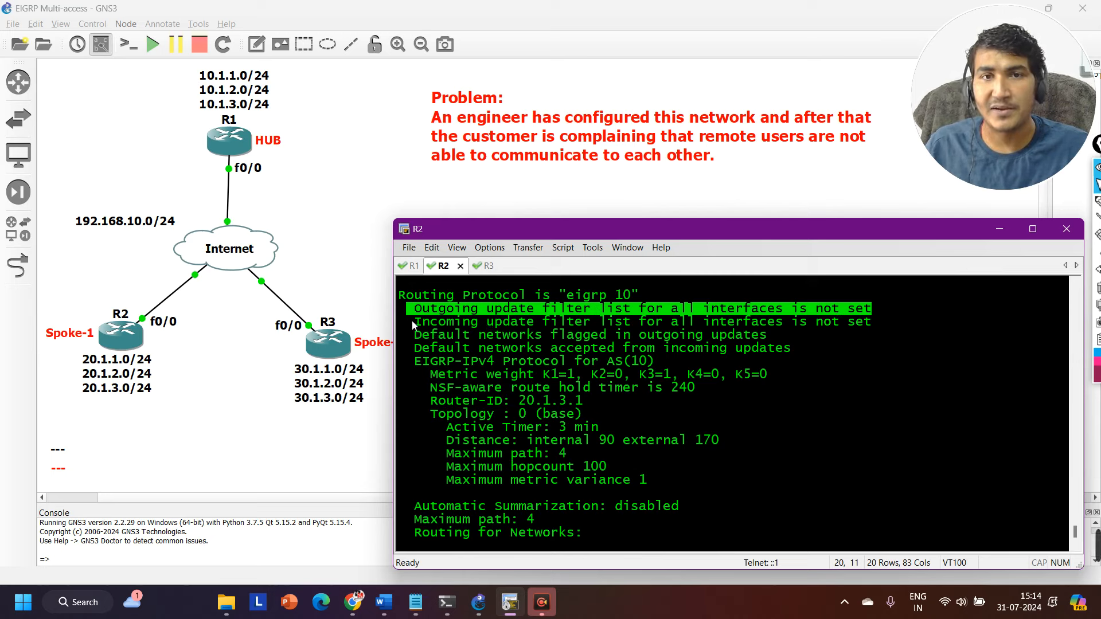
left_click_drag(413, 324, 776, 325)
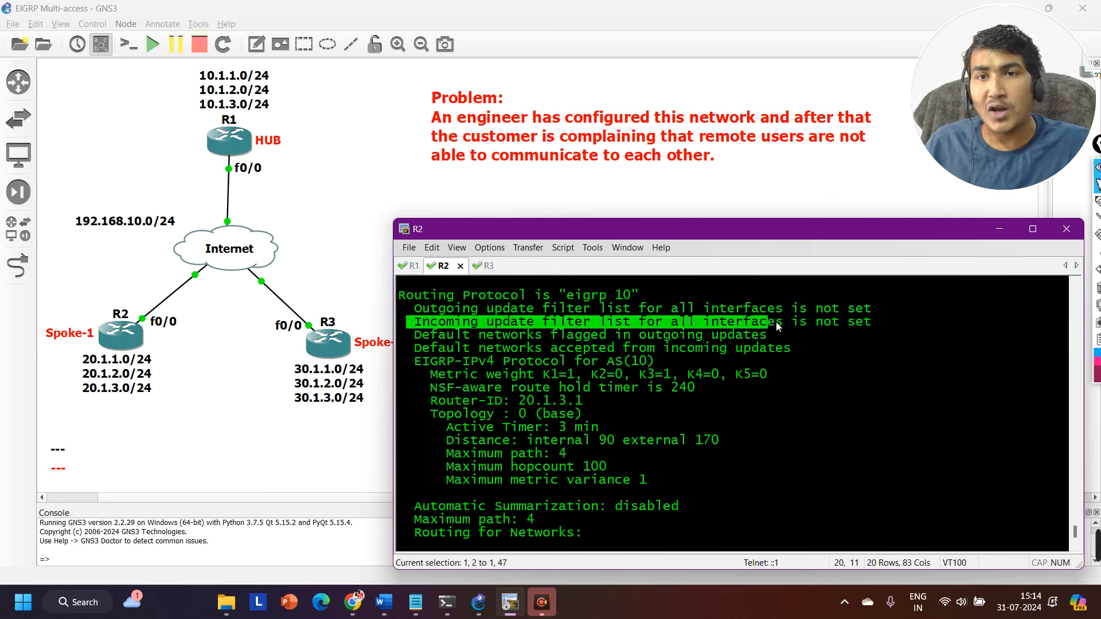
left_click_drag(872, 324, 871, 325)
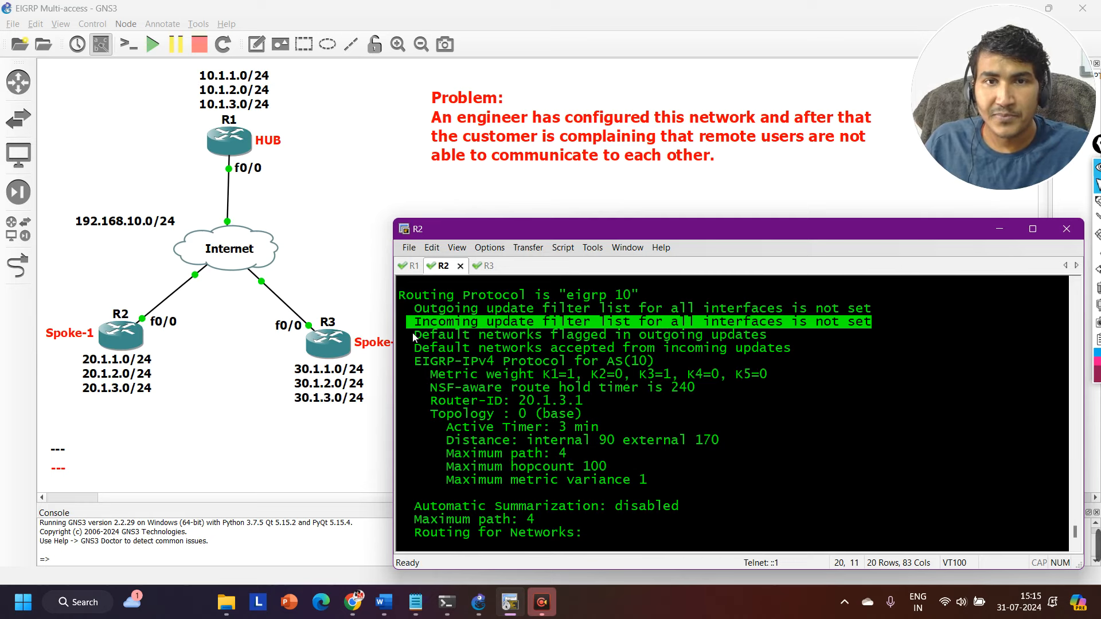
left_click_drag(413, 337, 807, 336)
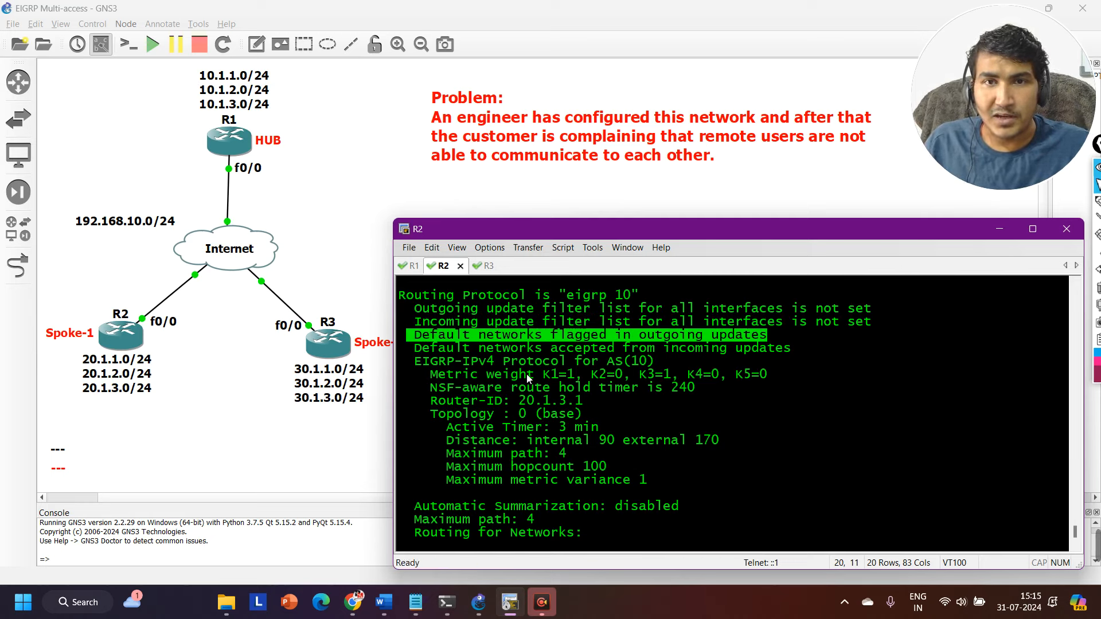
left_click_drag(446, 374, 775, 376)
scroll(532, 411, "down", 1)
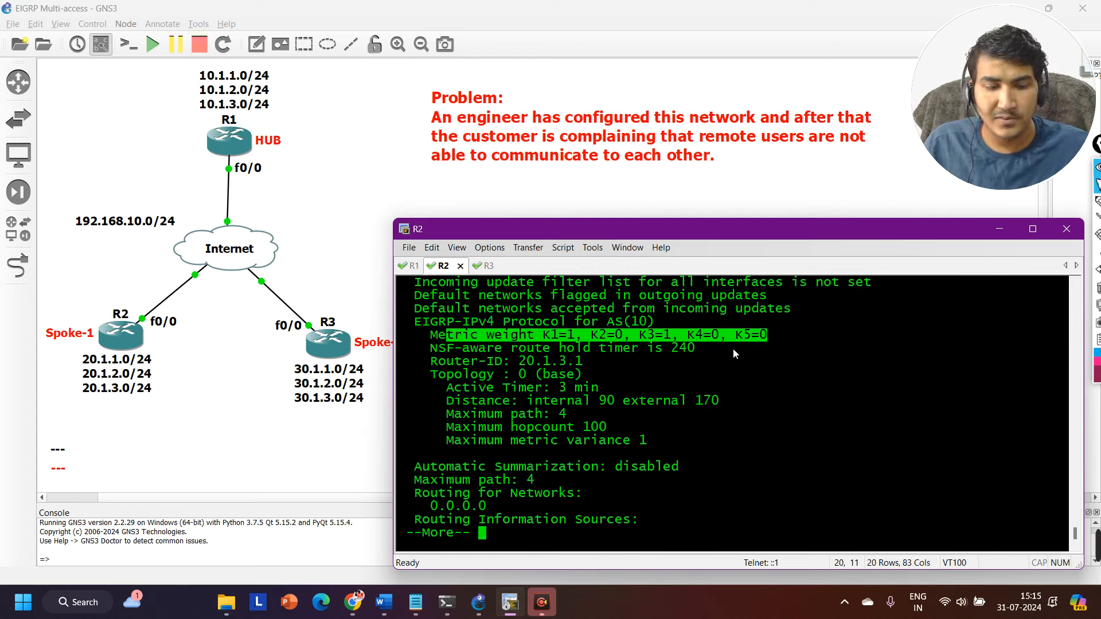
Quit the protocol listing on R2, run show ip eigrp neighbors and highlight the listed neighbor's address.
type("qsh")
key("Tab")
type("ip ei")
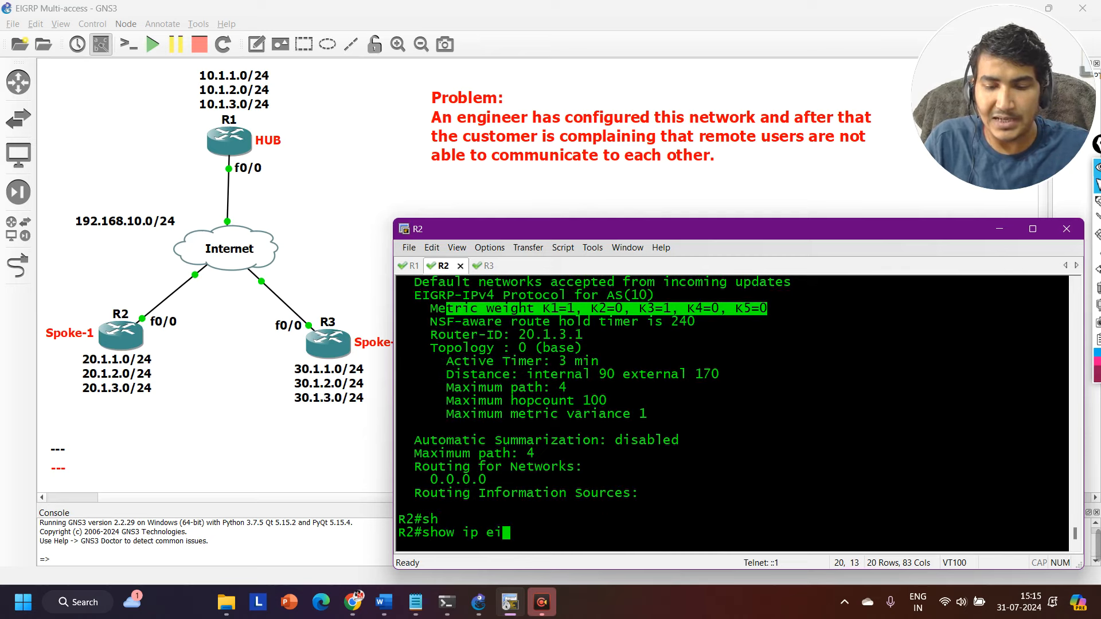
key("Tab")
type("nei")
key("Tab")
key("Return")
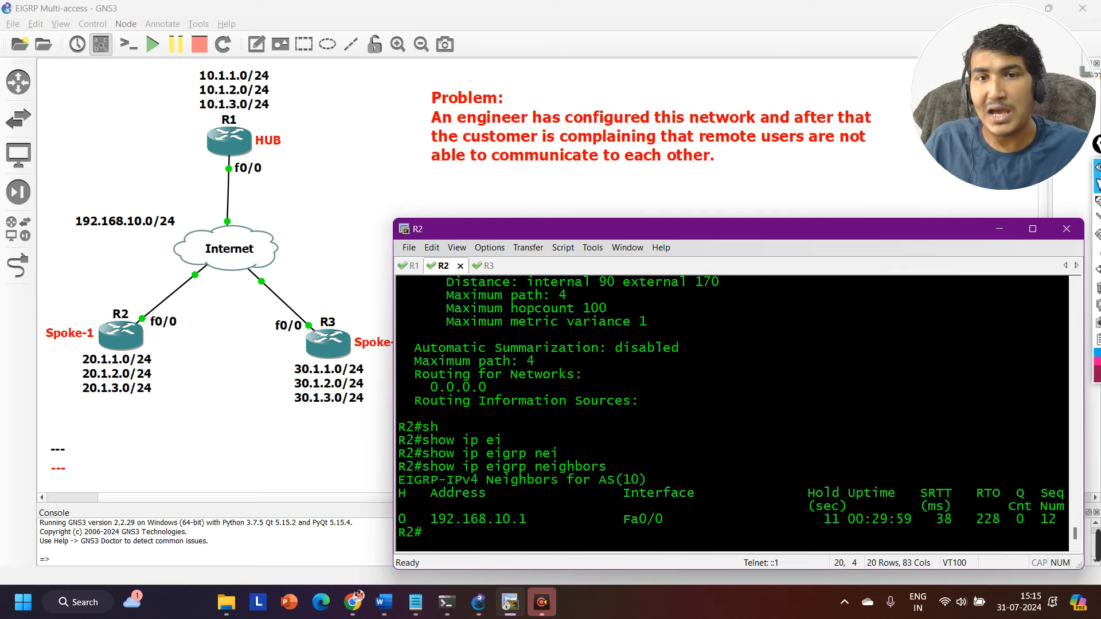
left_click_drag(543, 519, 475, 511)
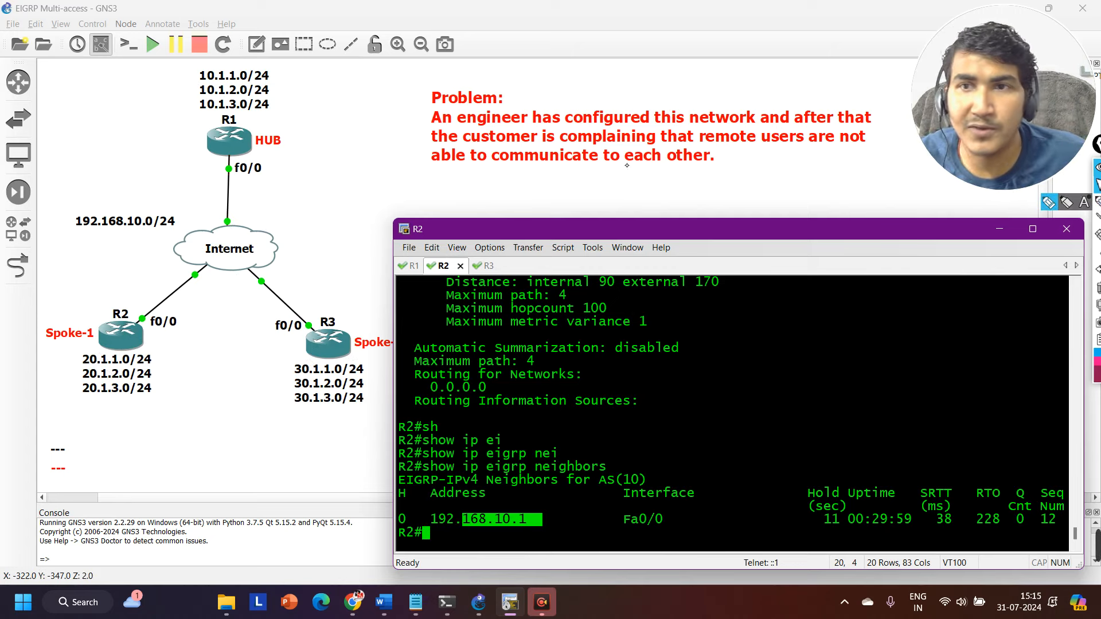
Draw freehand lines on the topology from R1 to R2 and from R1 to R3, and a cross between the two spokes.
left_click(1066, 202)
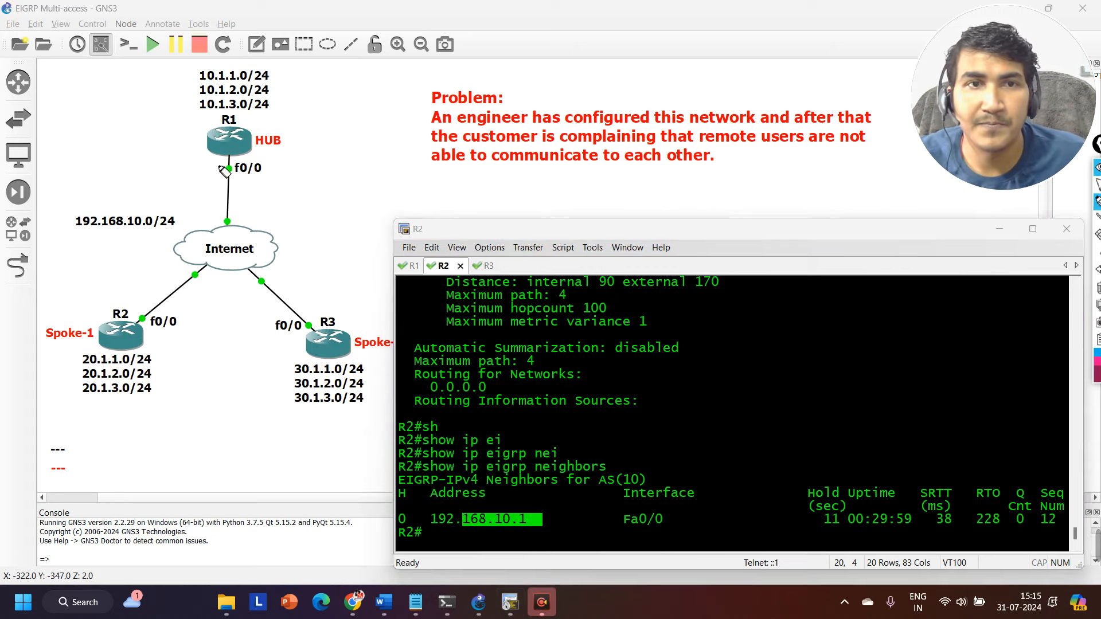
left_click_drag(216, 160, 128, 324)
left_click_drag(255, 167, 343, 327)
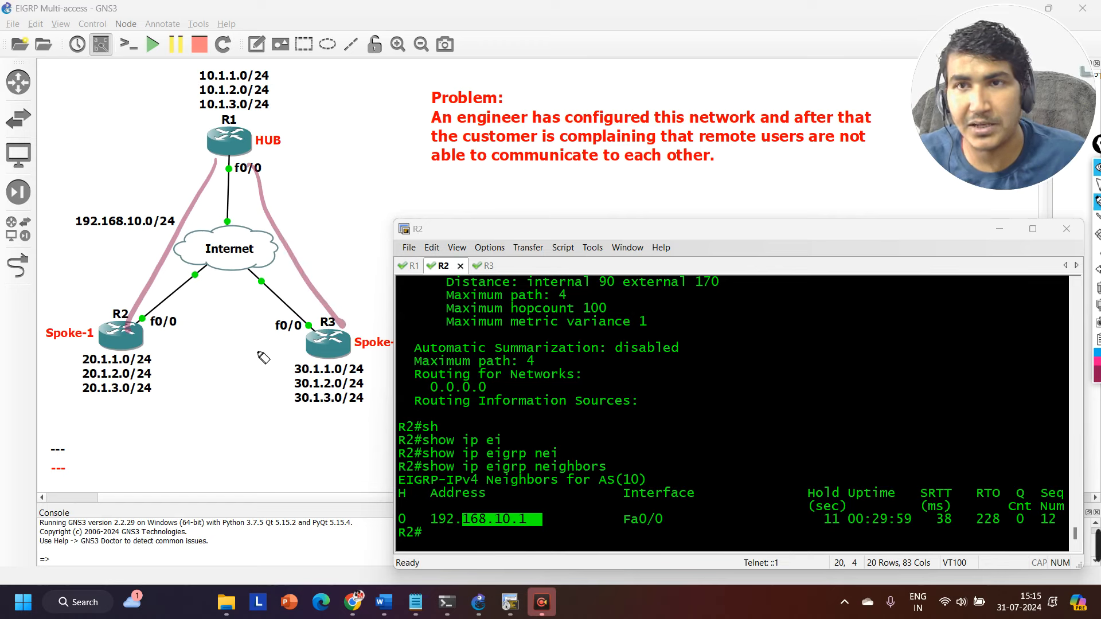
mouse_move(246, 335)
left_mouse_down()
mouse_move(204, 317)
mouse_move(210, 360)
left_mouse_up()
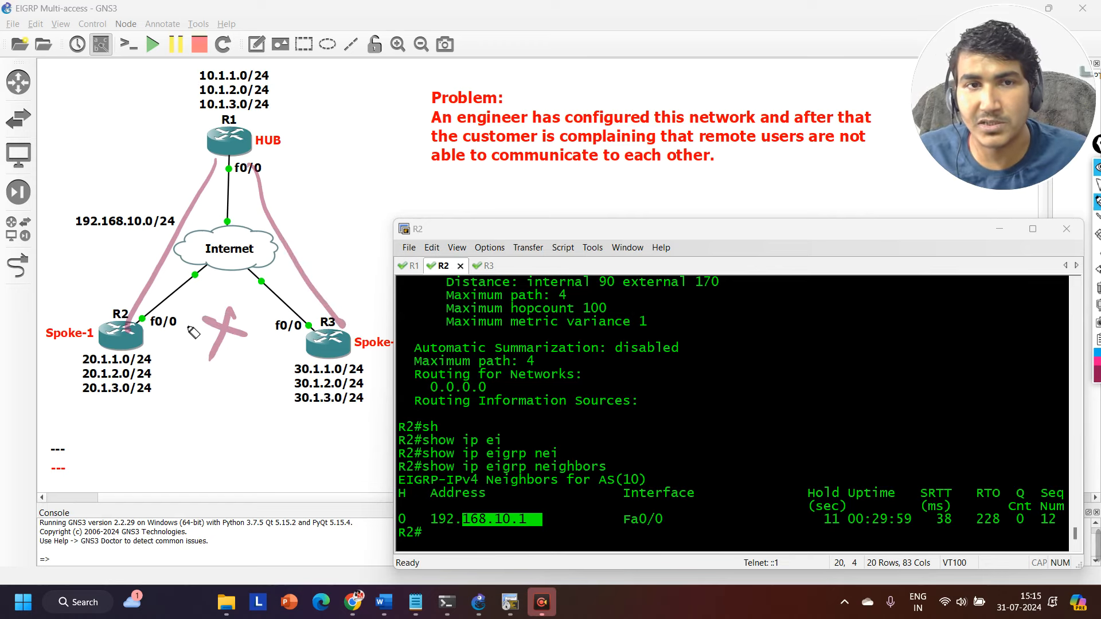
left_click_drag(138, 330, 266, 334)
Undo the last pen strokes, clear the remaining annotations from the topology and return to the normal pointer.
key("ctrl+z")
key("ctrl+z")
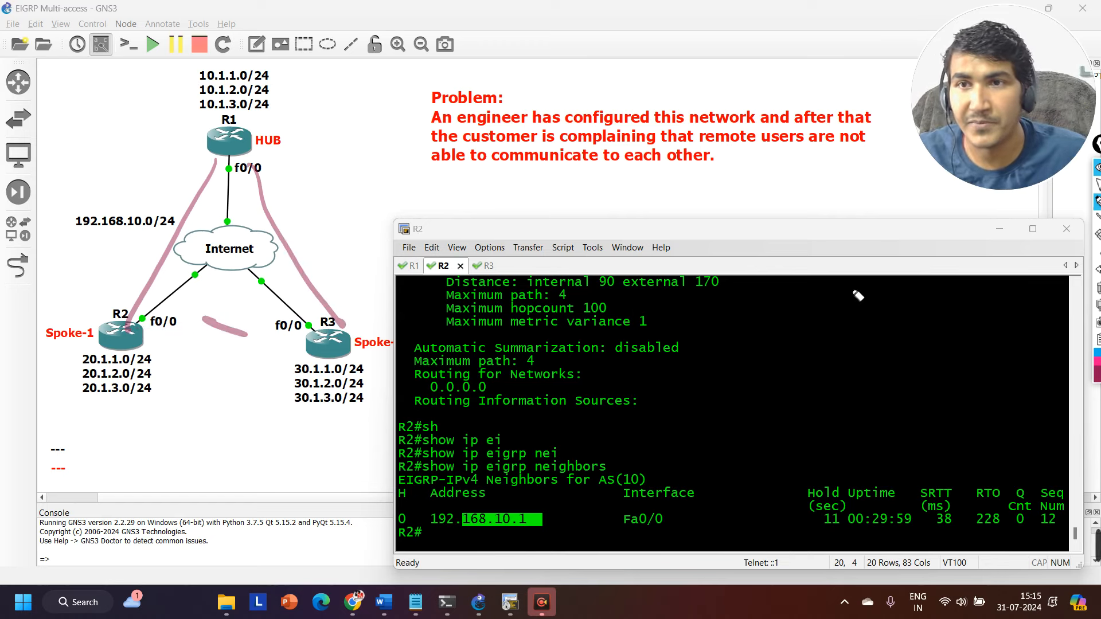
left_click(1097, 269)
left_click(1097, 288)
left_click(1097, 184)
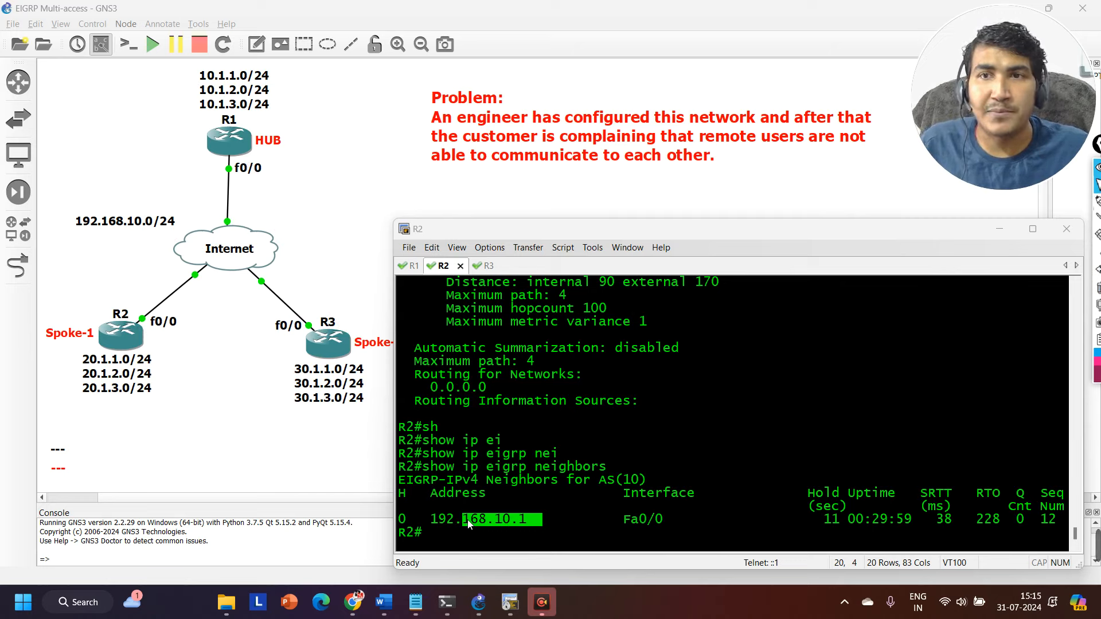
Add fresh prompt lines on R2's console and run show ip protocols again.
left_click(544, 480)
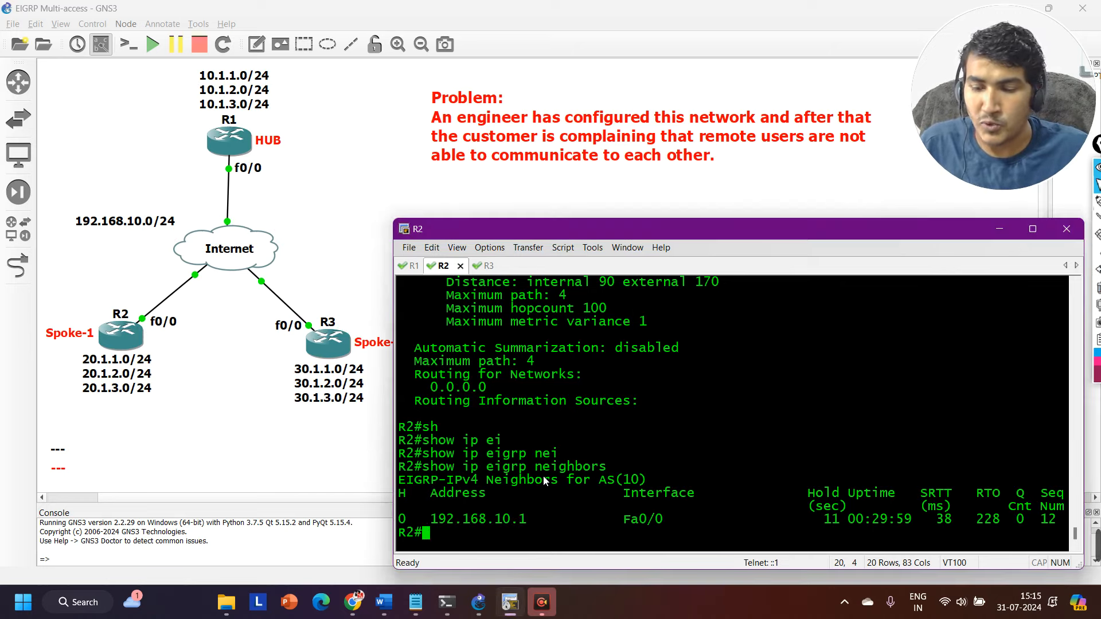
key("Return")
key("Return")
key("Return")
key("Return")
key("Return")
key("Return")
key("Return")
key("Return")
type("show ip protocols")
key("Return")
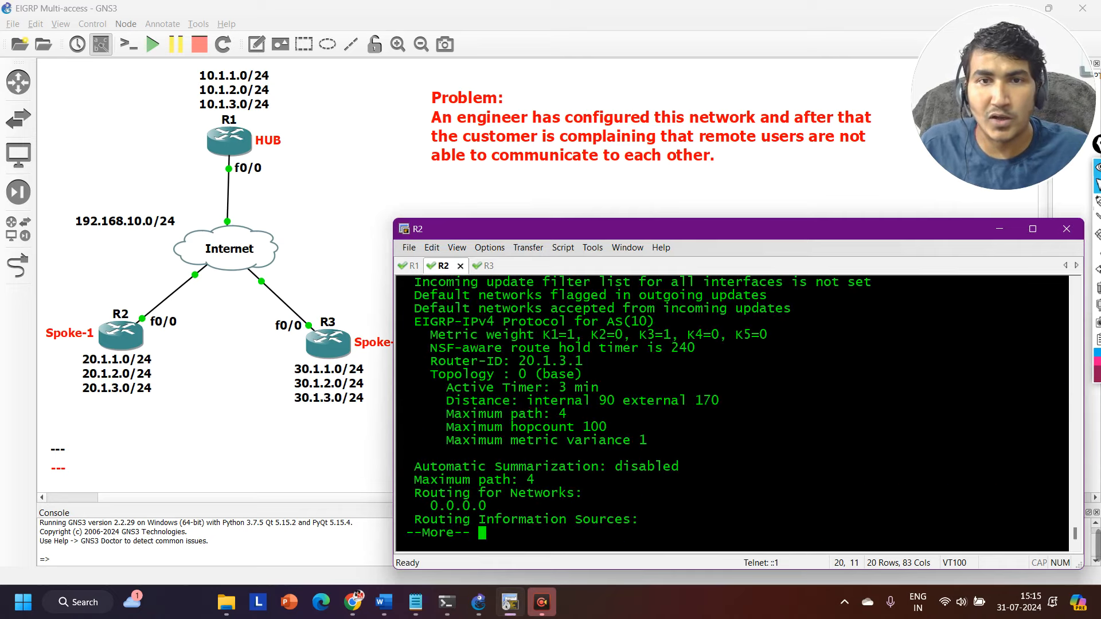
Highlight the K2 to K5 metric weights, the internal distance and the maximum metric variance in R2's protocol output.
scroll(569, 454, "up", 1)
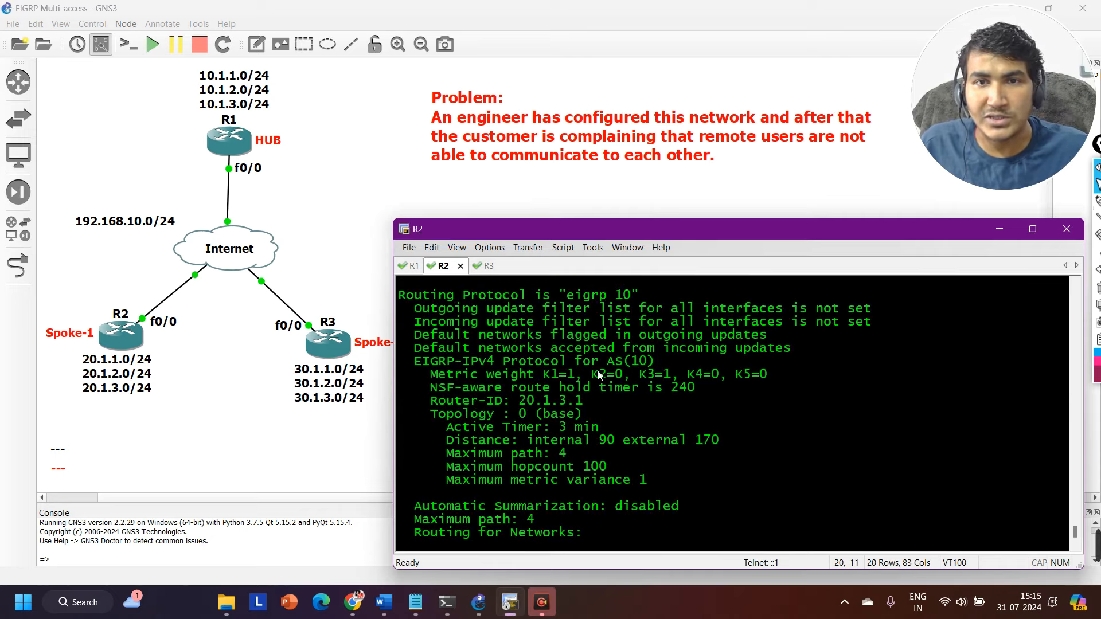
left_click_drag(598, 374, 767, 374)
scroll(589, 394, "down", 1)
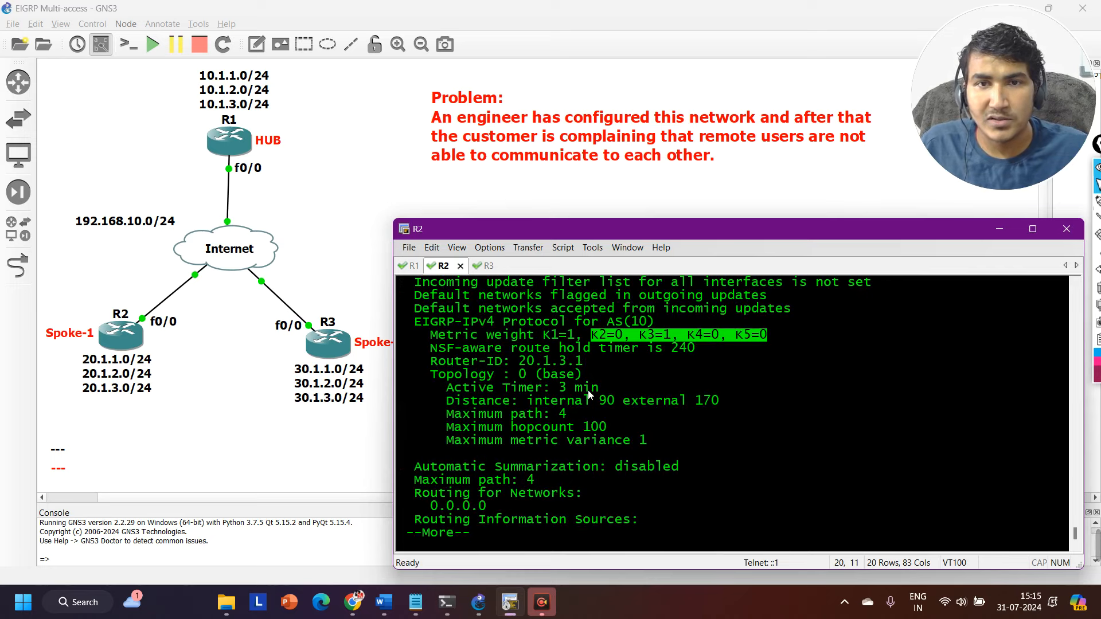
left_click_drag(470, 400, 591, 401)
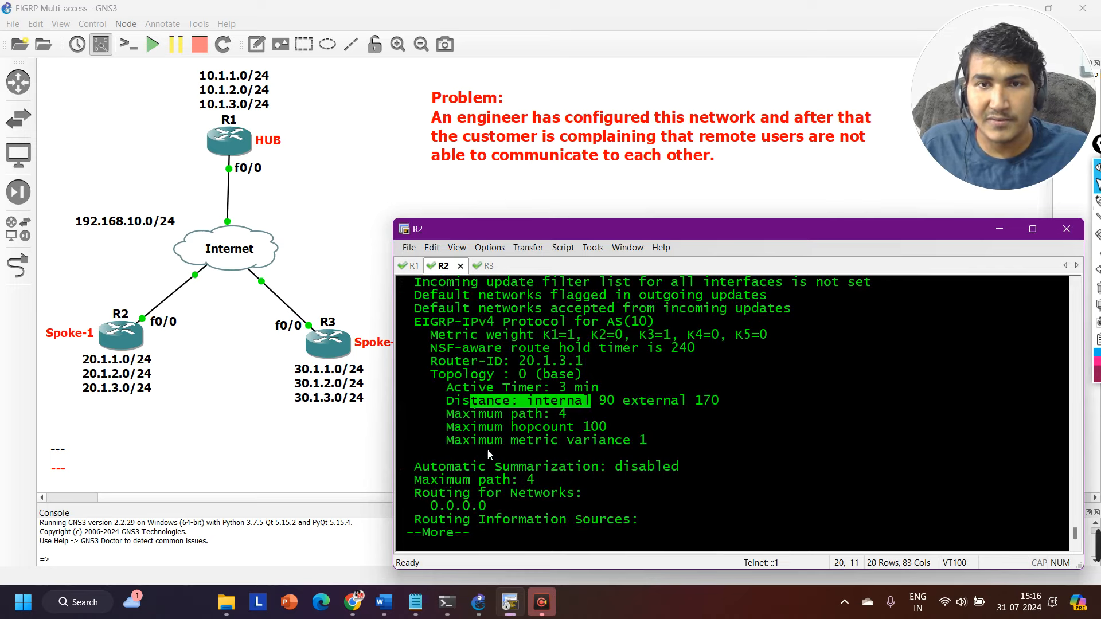
left_click_drag(448, 441, 646, 441)
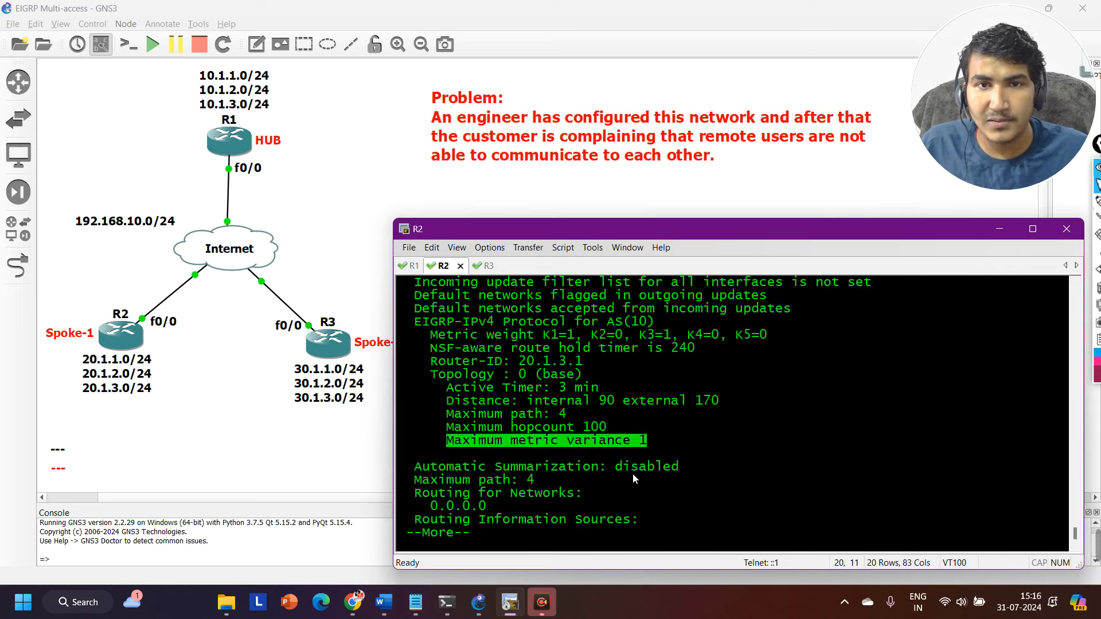
Show the rest of R2's protocol output and highlight its maximum path, routed networks, routing information sources and gateway address.
key("Return")
key("Return")
key("Return")
key("Return")
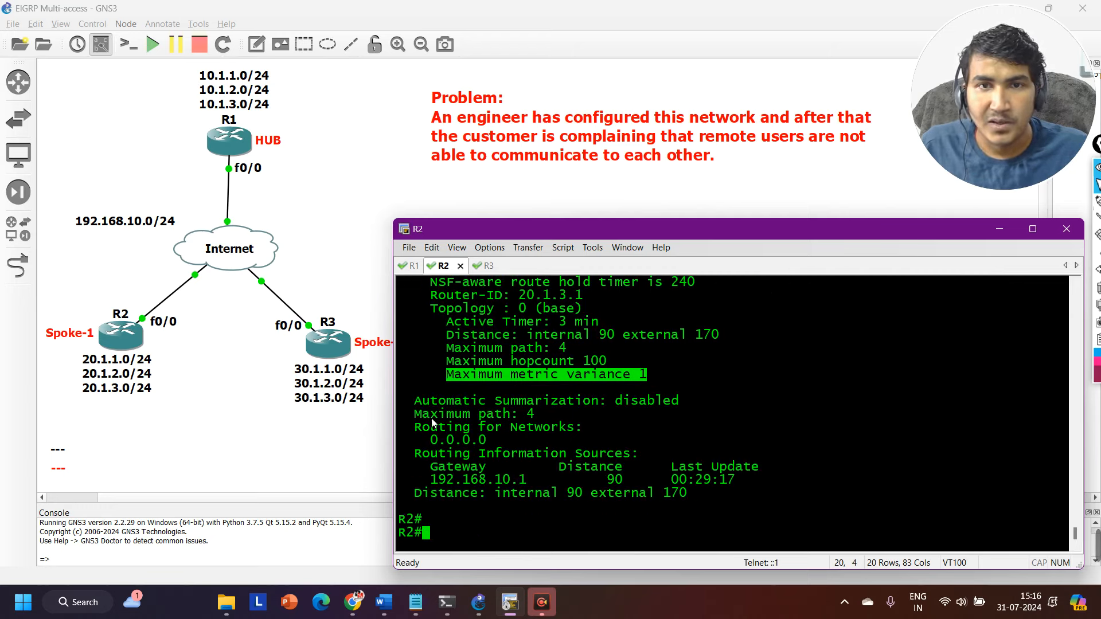
left_click_drag(431, 415, 641, 417)
left_click_drag(424, 453, 577, 452)
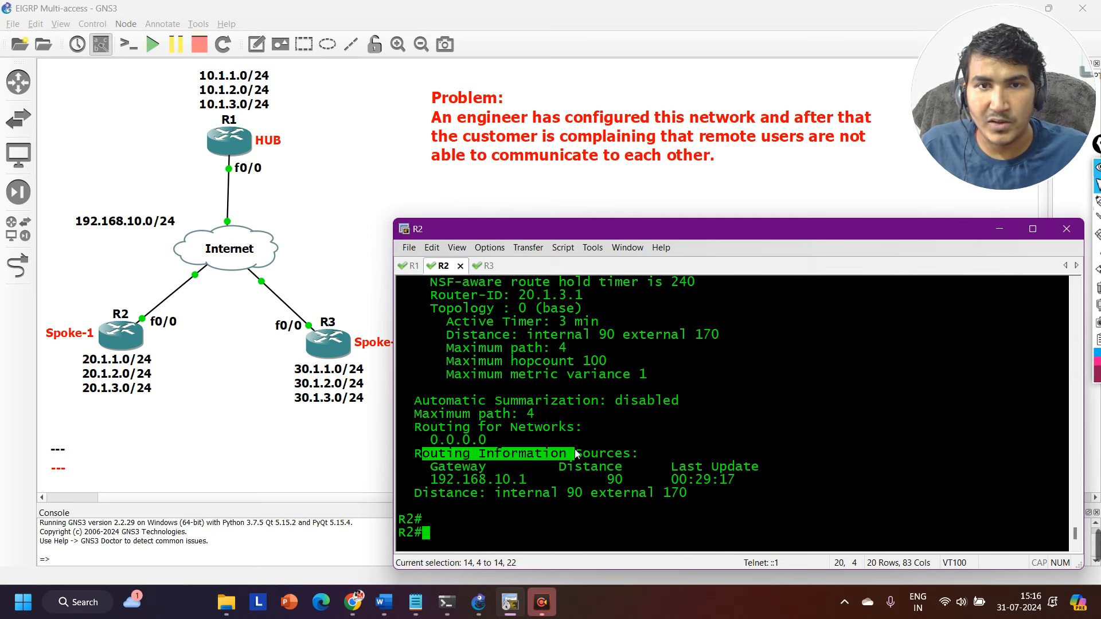
left_click_drag(407, 440, 519, 431)
left_click_drag(454, 479, 536, 483)
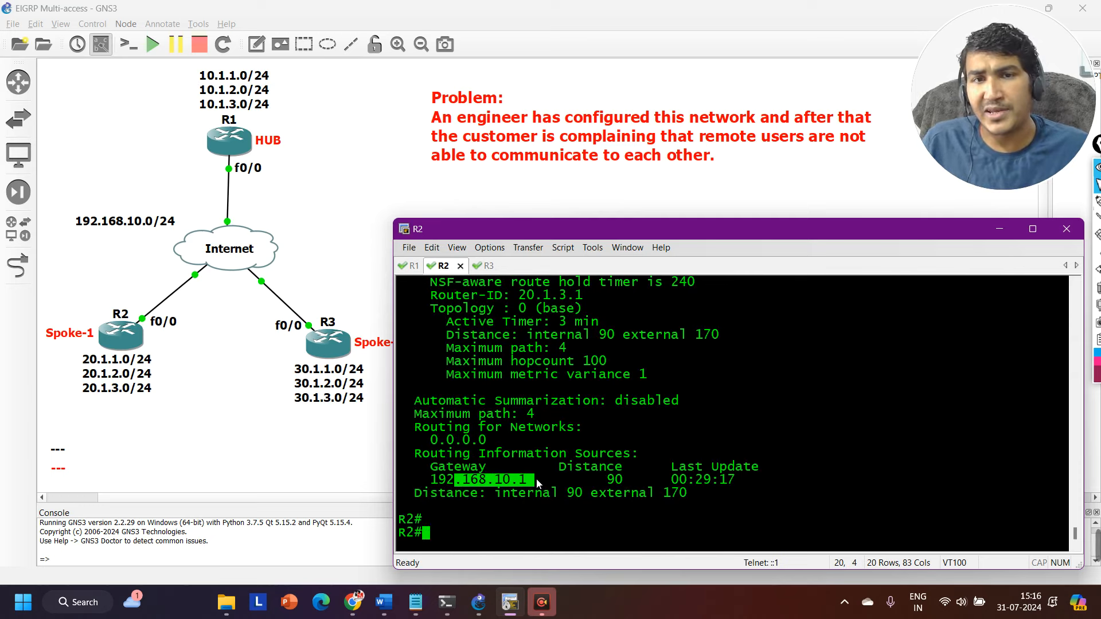
Switch to R3's console and run show ip protocols.
key("ctrl+Tab")
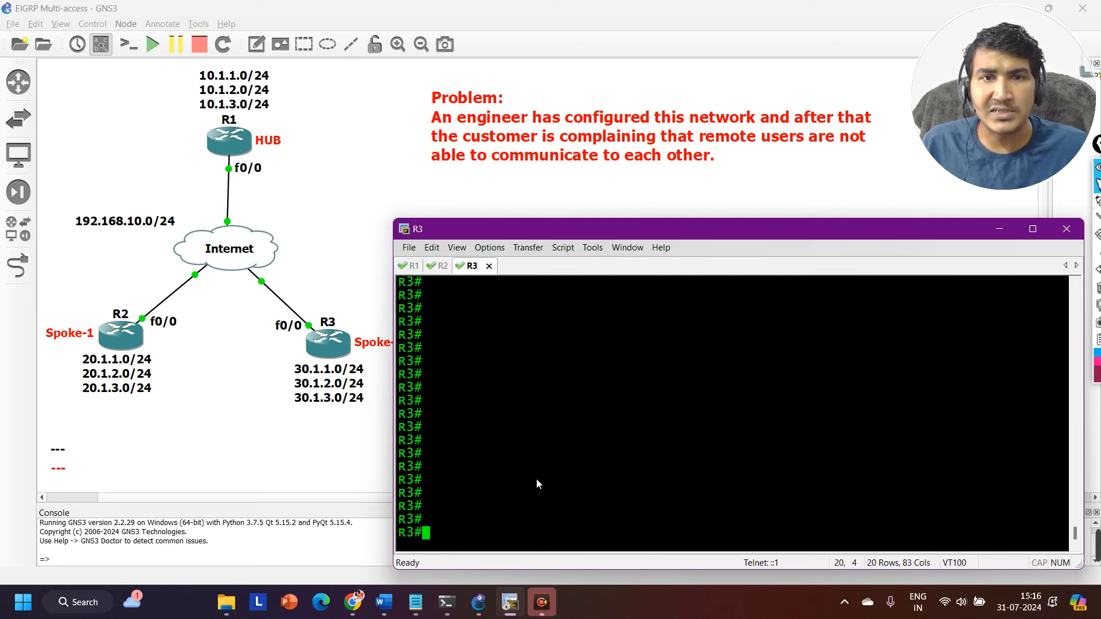
type("sh")
key("Tab")
type("ip")
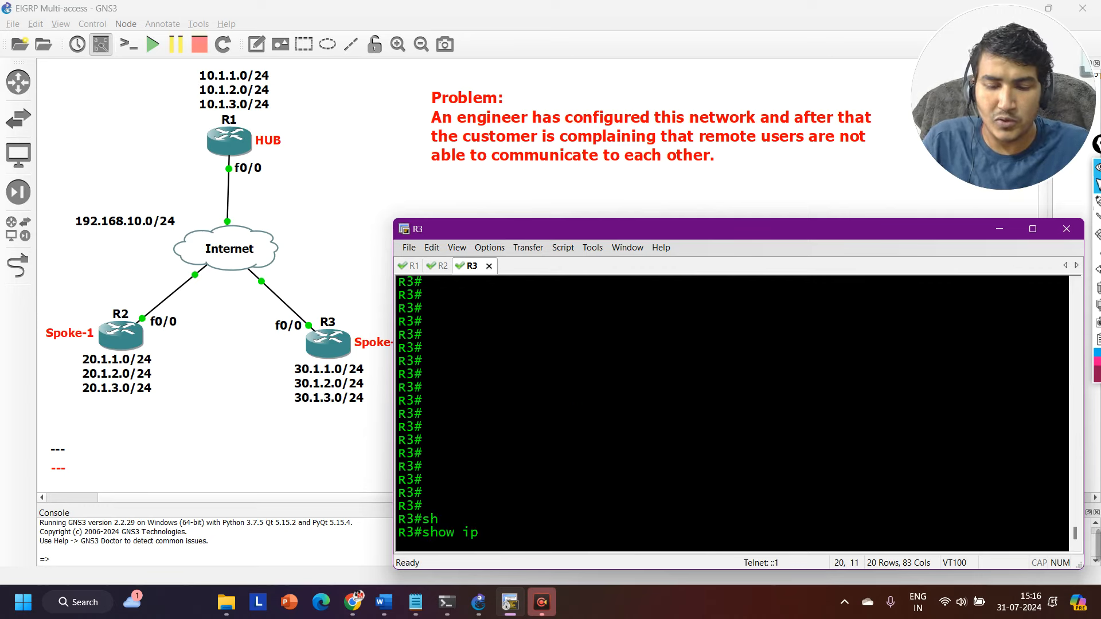
type(" rp")
key("Tab")
key("BackSpace")
key("BackSpace")
key("BackSpace")
key("BackSpace")
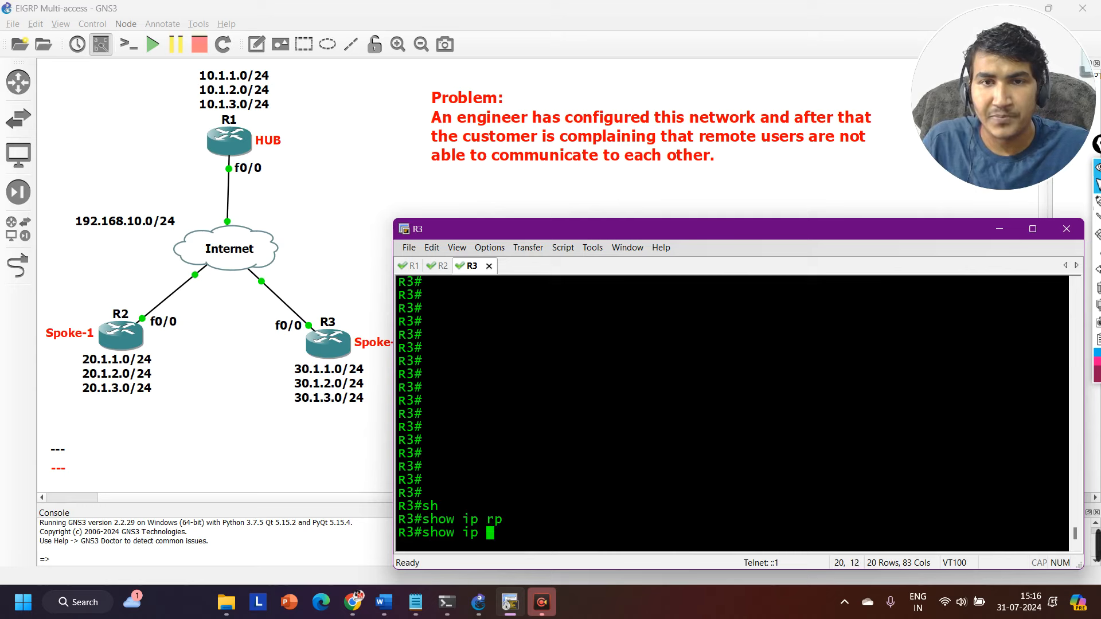
type("pro")
key("Tab")
key("Return")
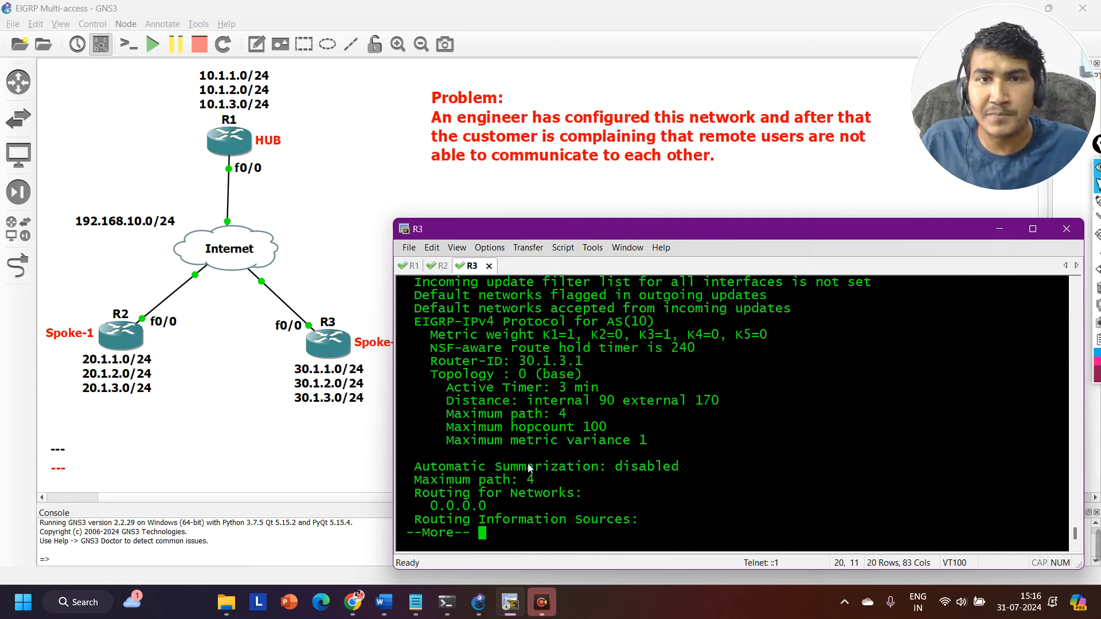
Highlight the outgoing and incoming update filter list lines in R3's protocol output.
scroll(528, 468, "up", 2)
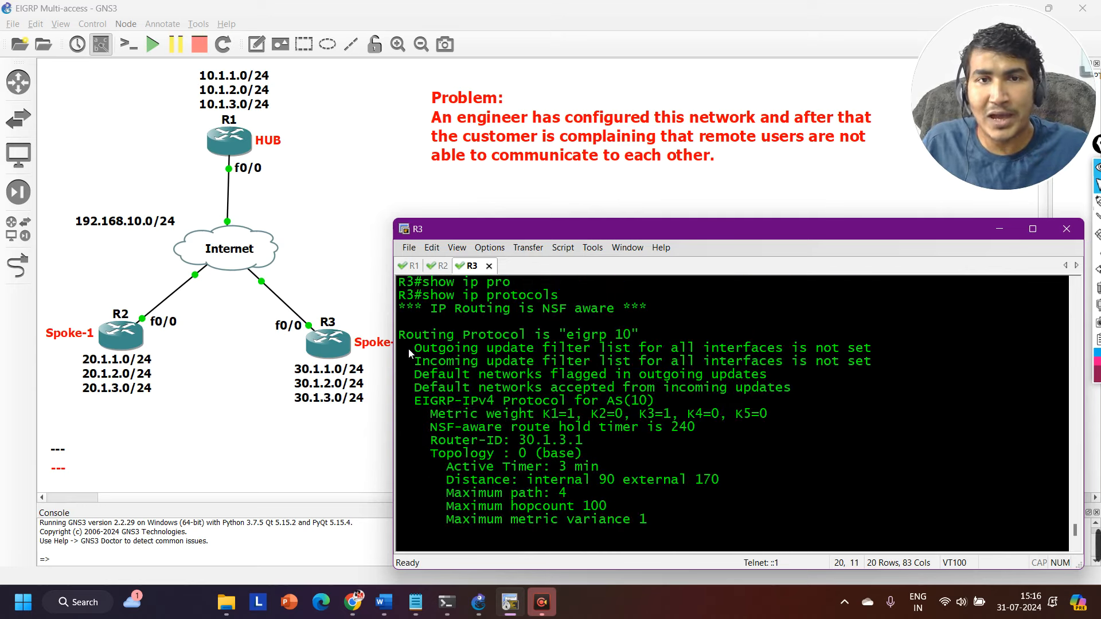
left_click_drag(409, 351, 884, 362)
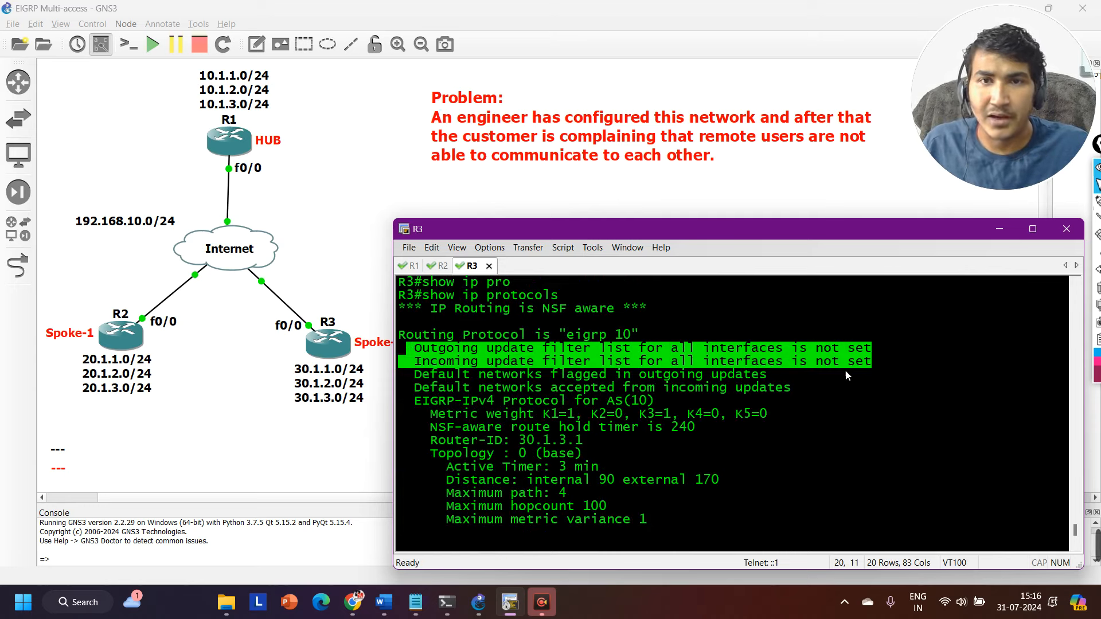
Show the rest of R3's protocol output and examine its metric weights, distance, routed networks and routing information sources.
key("Return")
key("Return")
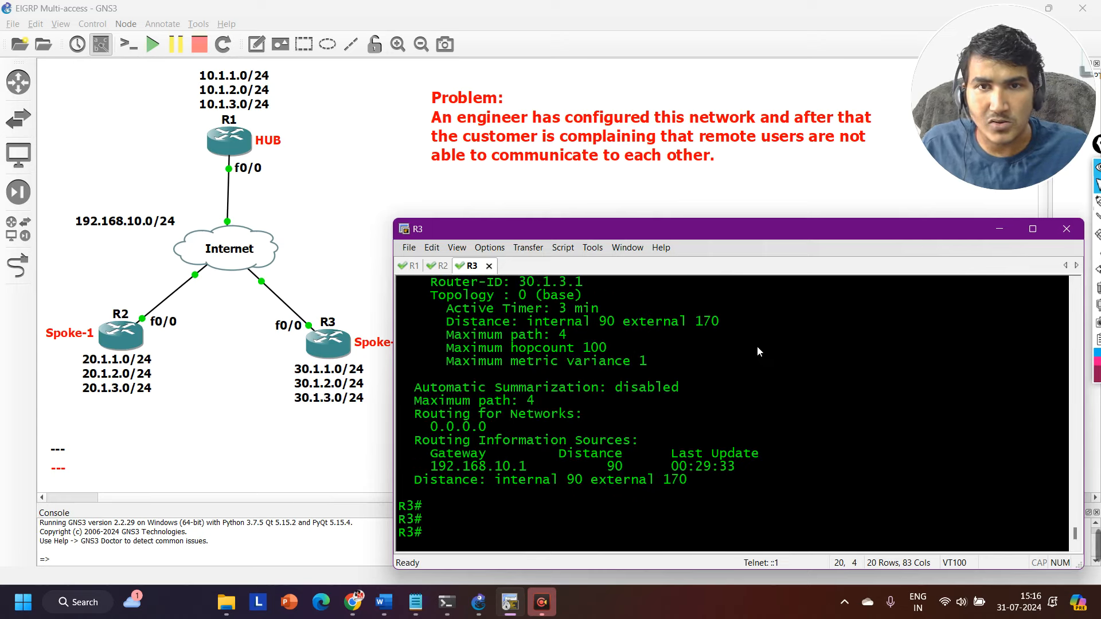
scroll(661, 430, "up", 2)
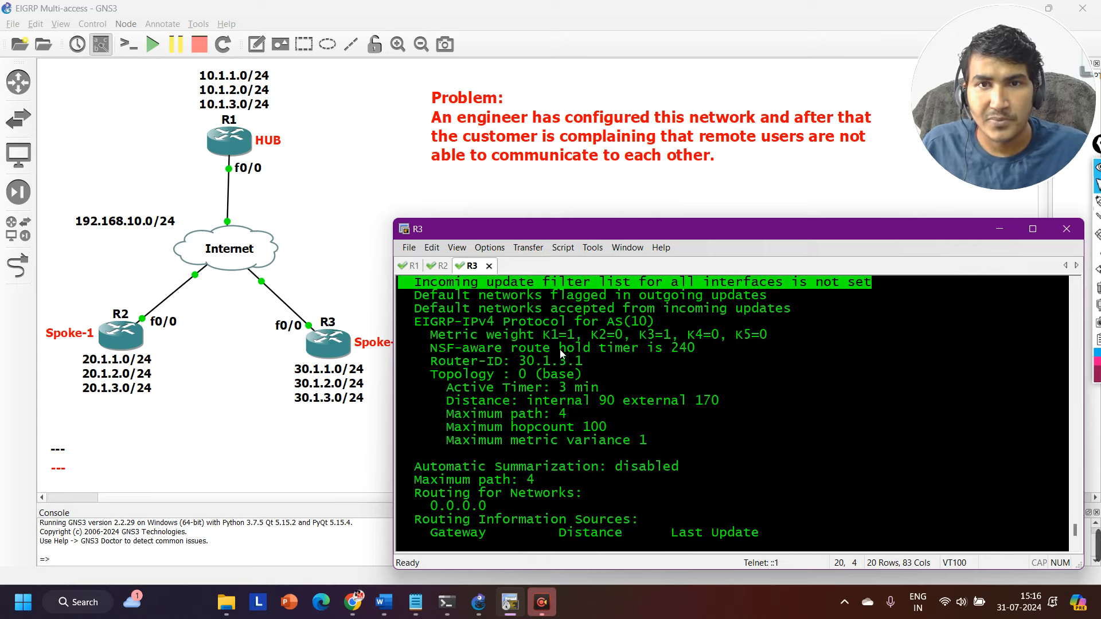
scroll(668, 421, "down", 2)
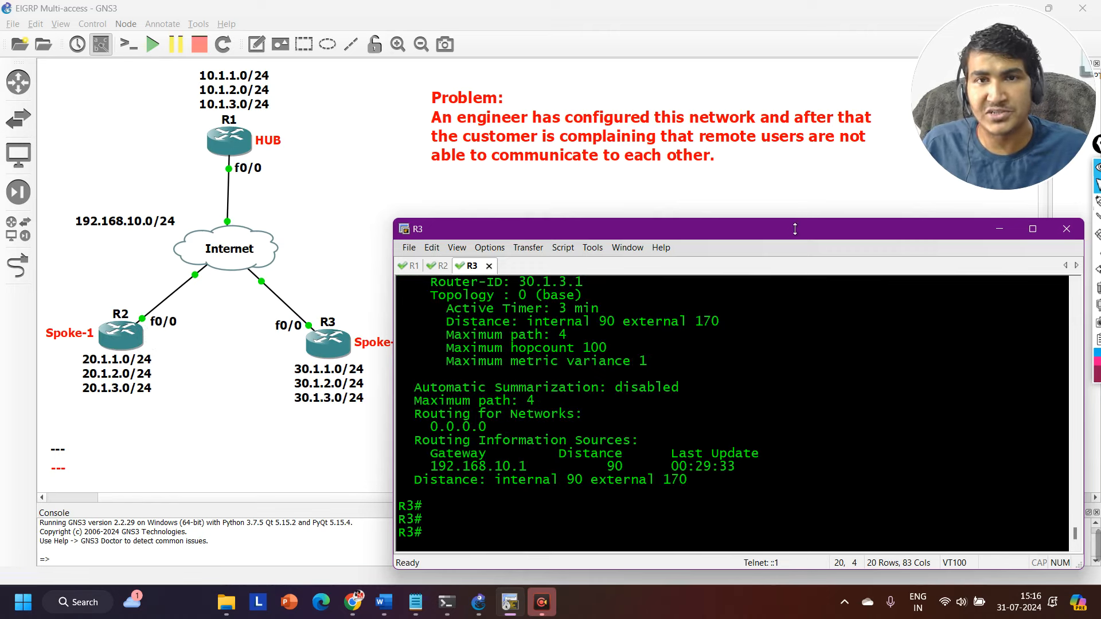
Switch to R1's console and run show ip eigrp neighbors.
key("alt+1")
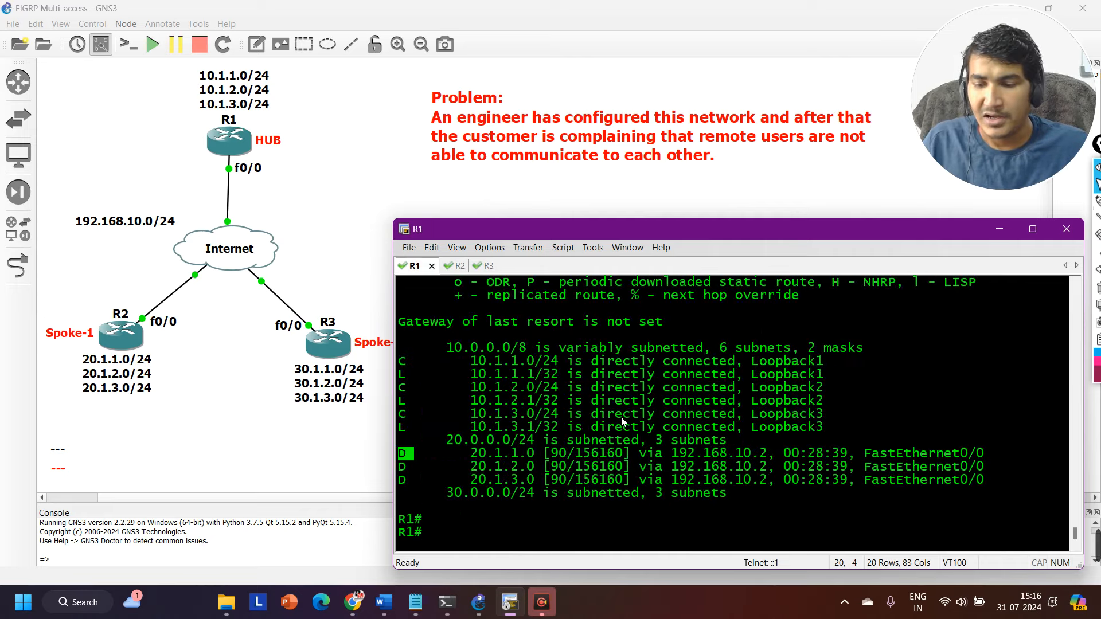
key("Return")
key("Return")
key("Return")
key("Return")
key("Return")
key("Return")
key("Return")
key("Return")
key("Return")
key("Return")
key("Return")
key("Return")
key("Return")
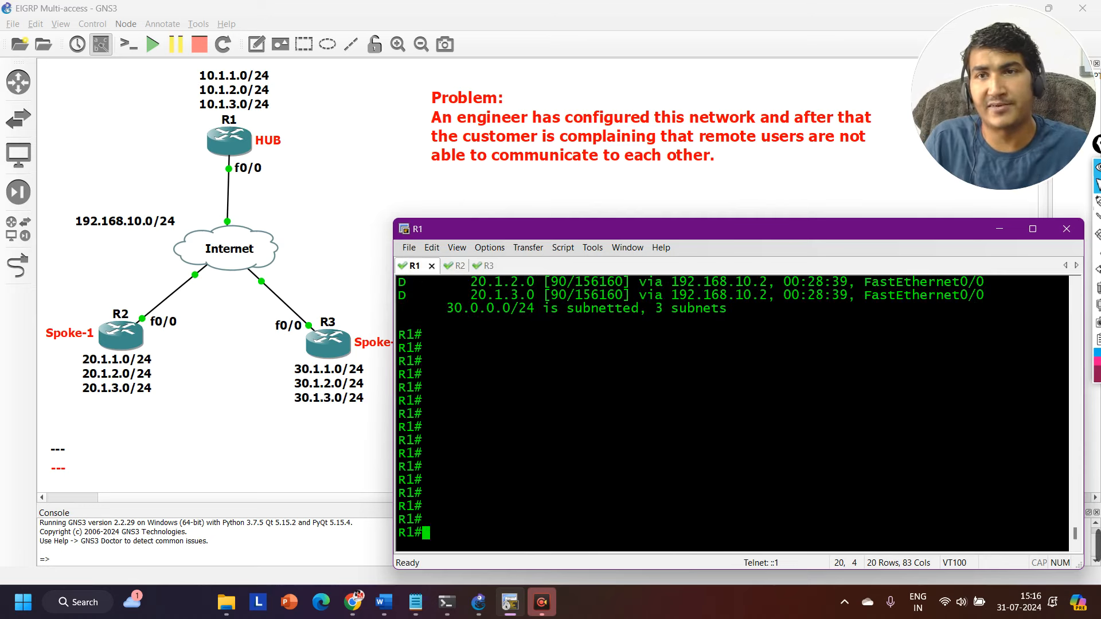
type("sh")
key("Tab")
type("ip")
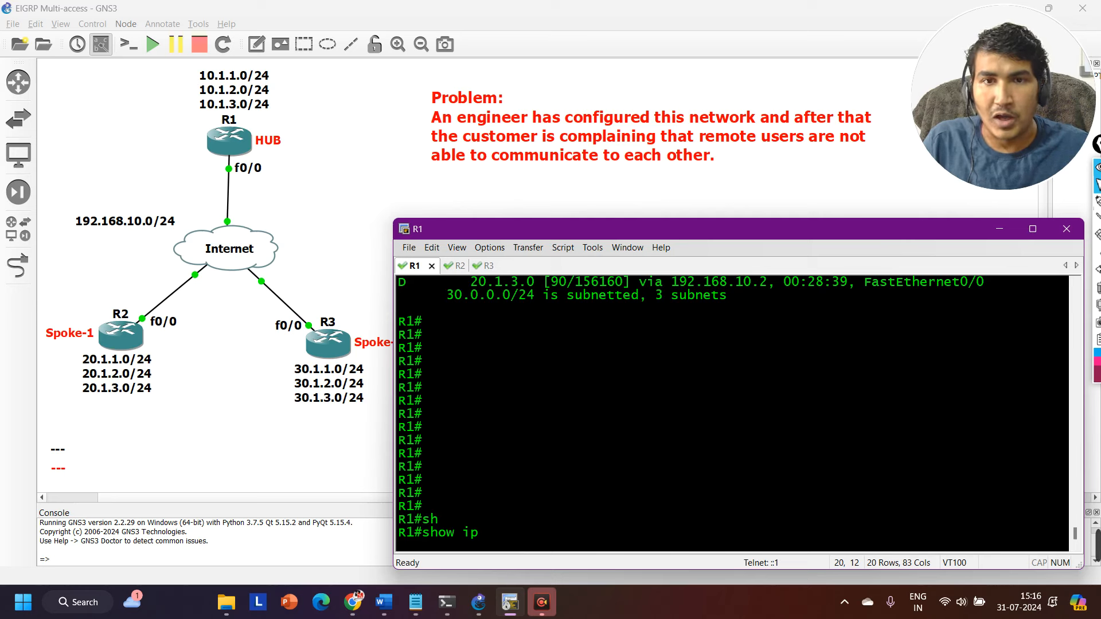
key("BackSpace")
key("BackSpace")
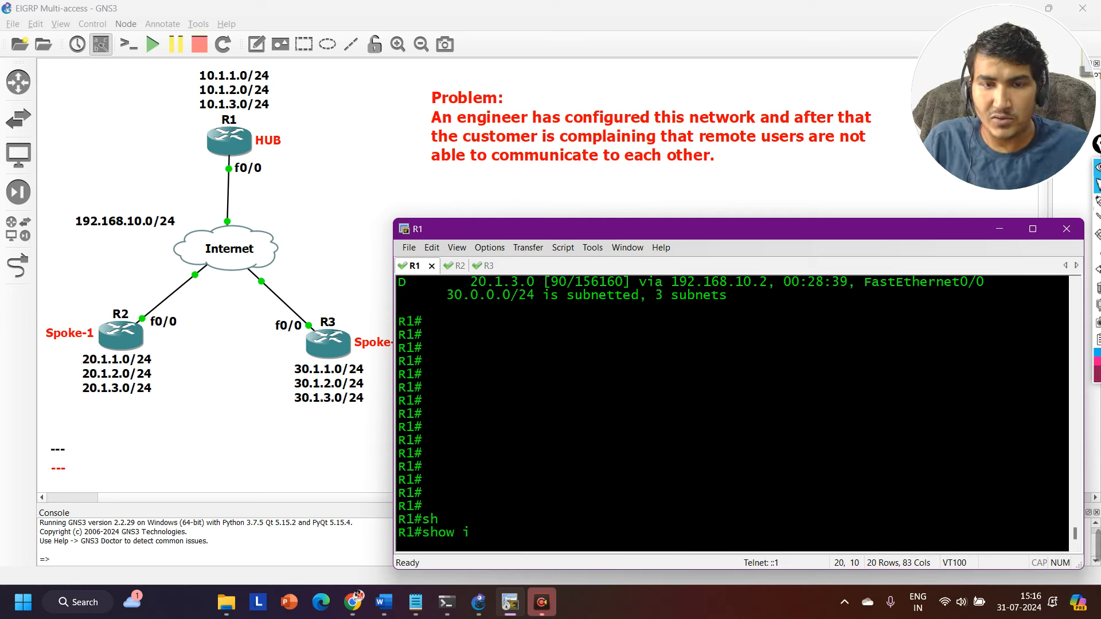
type("p ei")
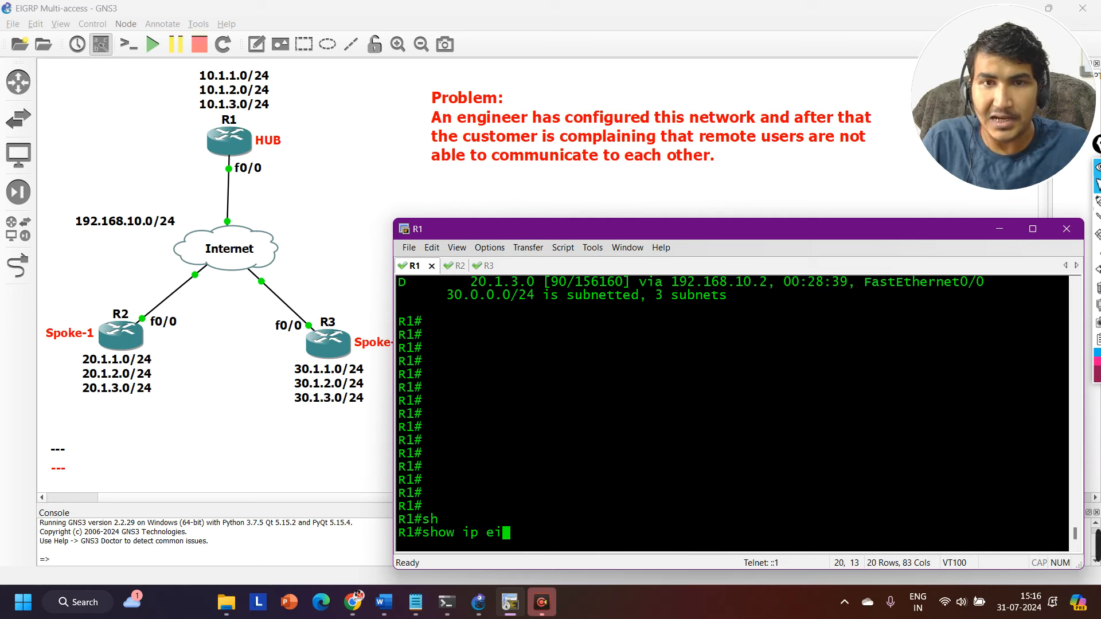
key("Tab")
type("nei")
key("Tab")
key("Return")
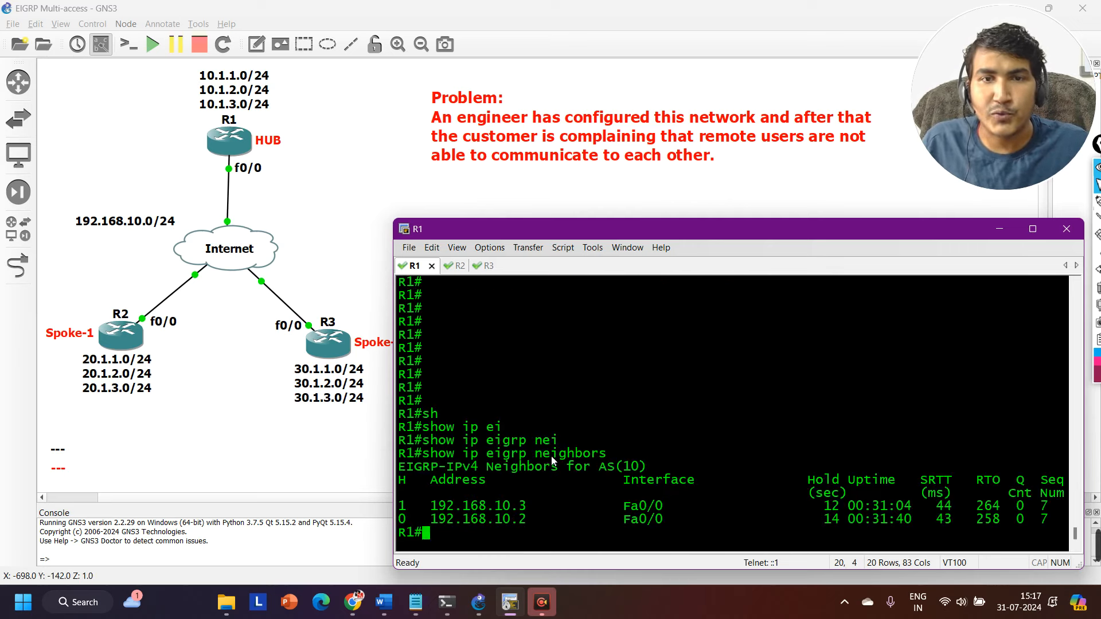
Highlight the neighbor addresses 192.168.10.3 and 192.168.10.2 in R1's EIGRP neighbor table.
left_click_drag(438, 510, 529, 513)
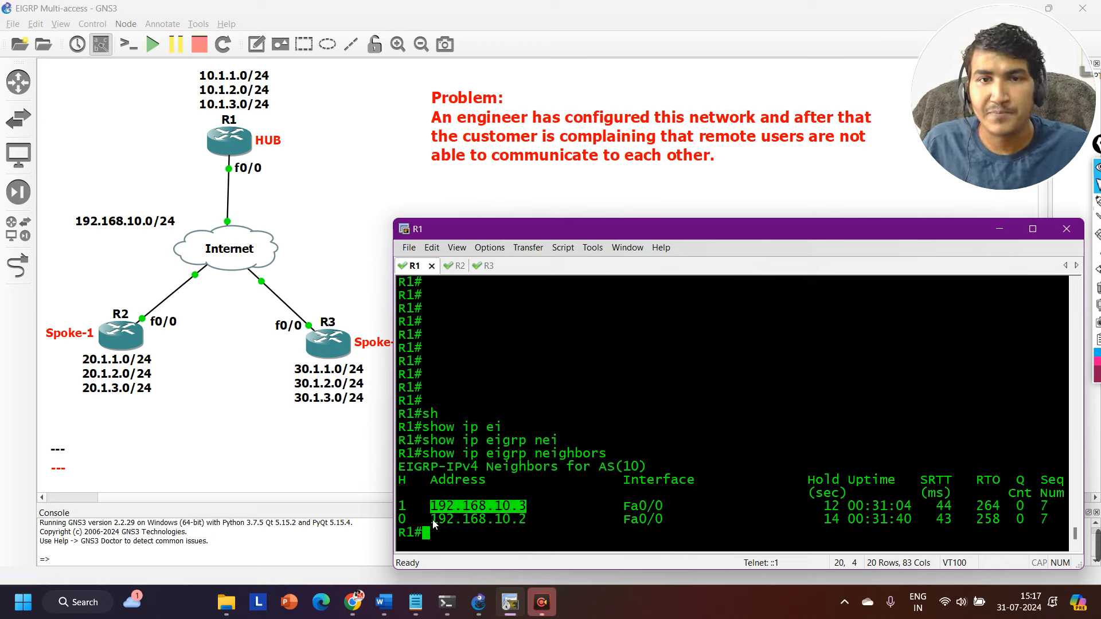
left_click_drag(434, 524, 540, 518)
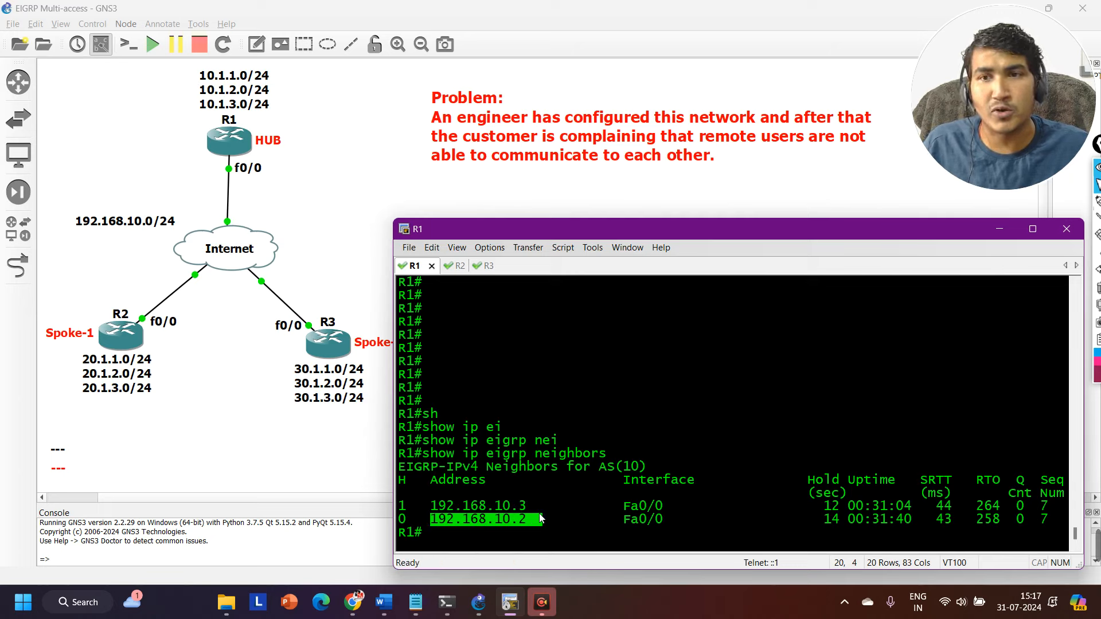
key("Return")
Run show ip protocols on R1.
type("sh")
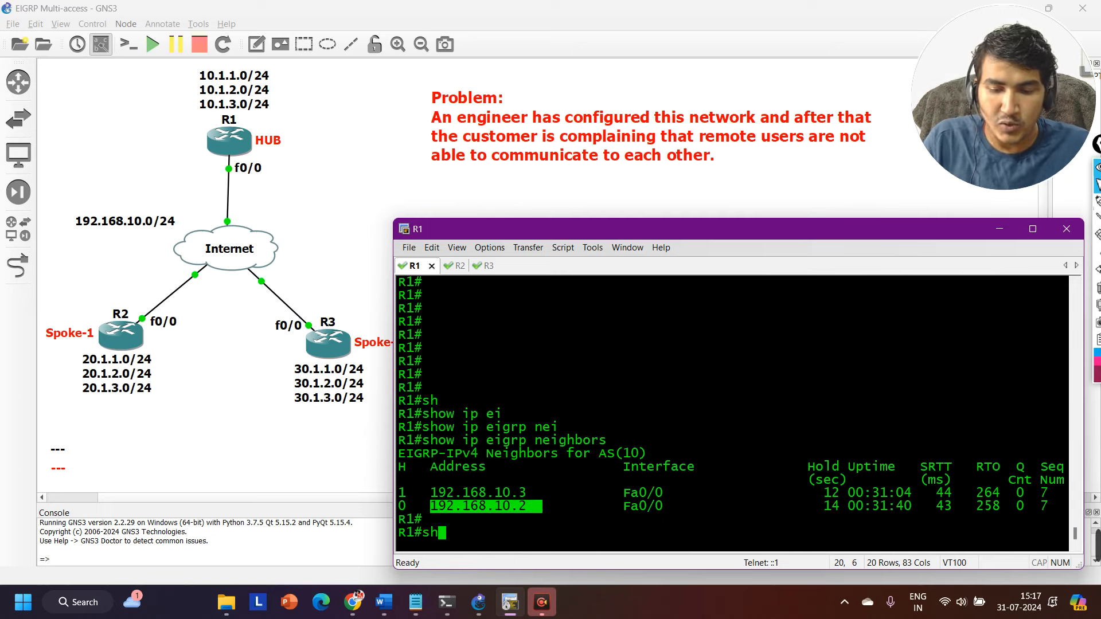
key("Tab")
type("ip p[ro")
key("Tab")
key("BackSpace")
key("BackSpace")
key("BackSpace")
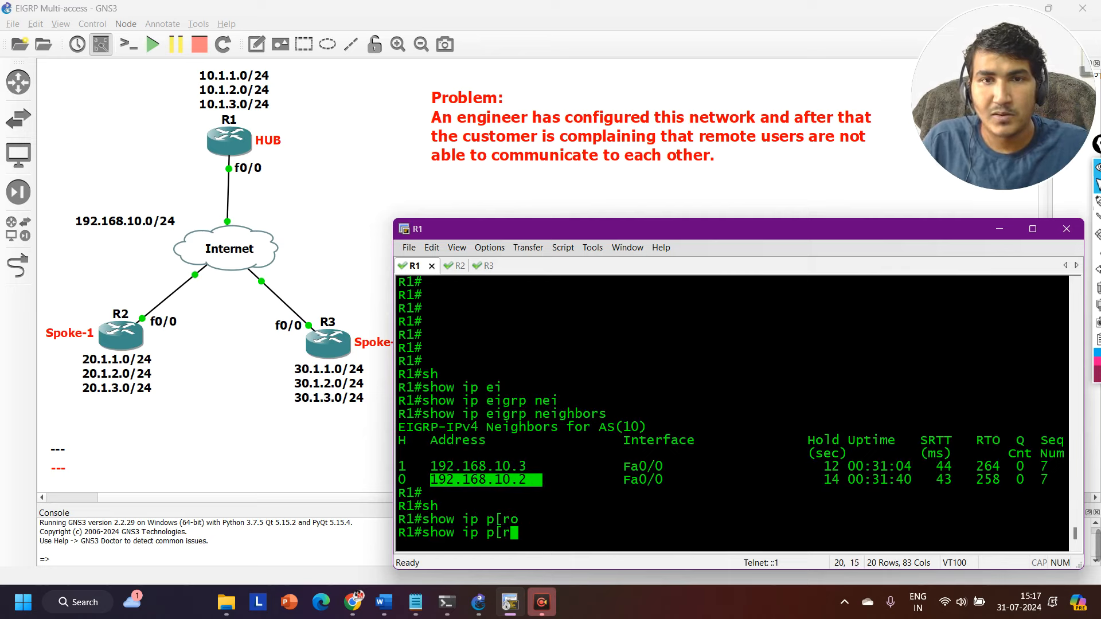
type("ro")
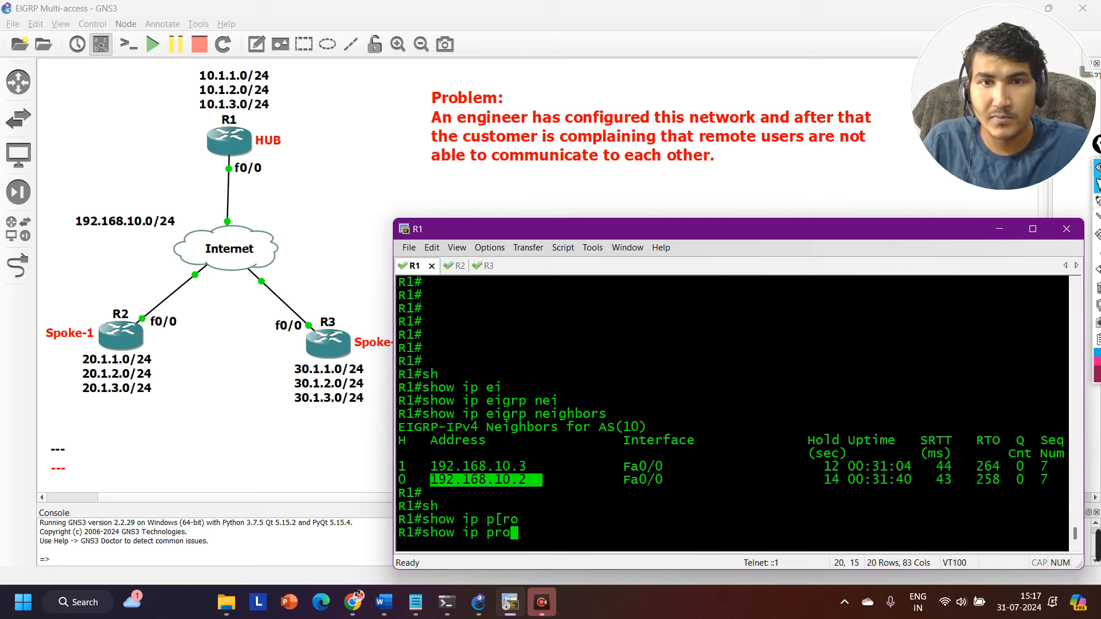
key("Tab")
key("Return")
Highlight the outgoing and incoming update filter list lines in R1's protocol output and show the rest of it.
scroll(581, 402, "up", 2)
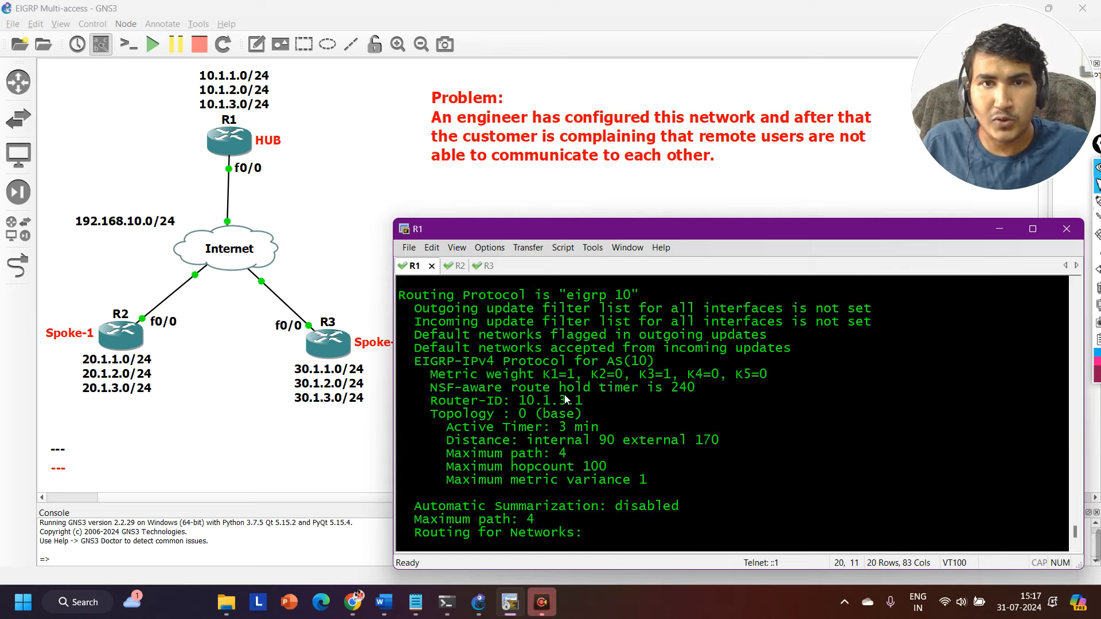
left_click_drag(421, 351, 869, 370)
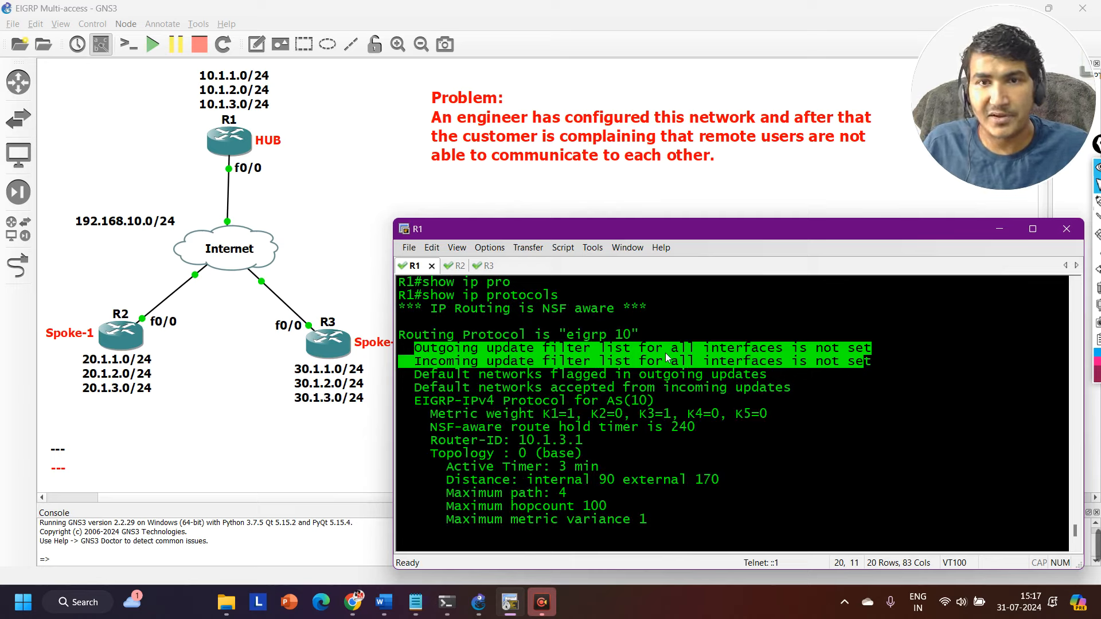
scroll(665, 356, "down", 2)
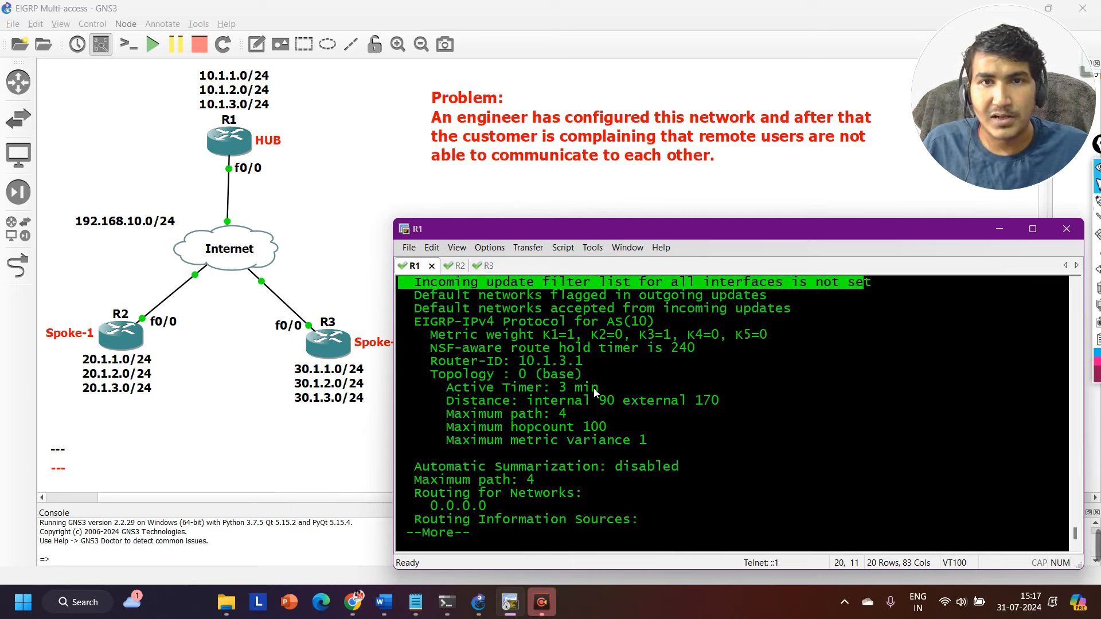
key("Return")
key("Return")
key("Return")
key("Return")
key("Return")
key("Return")
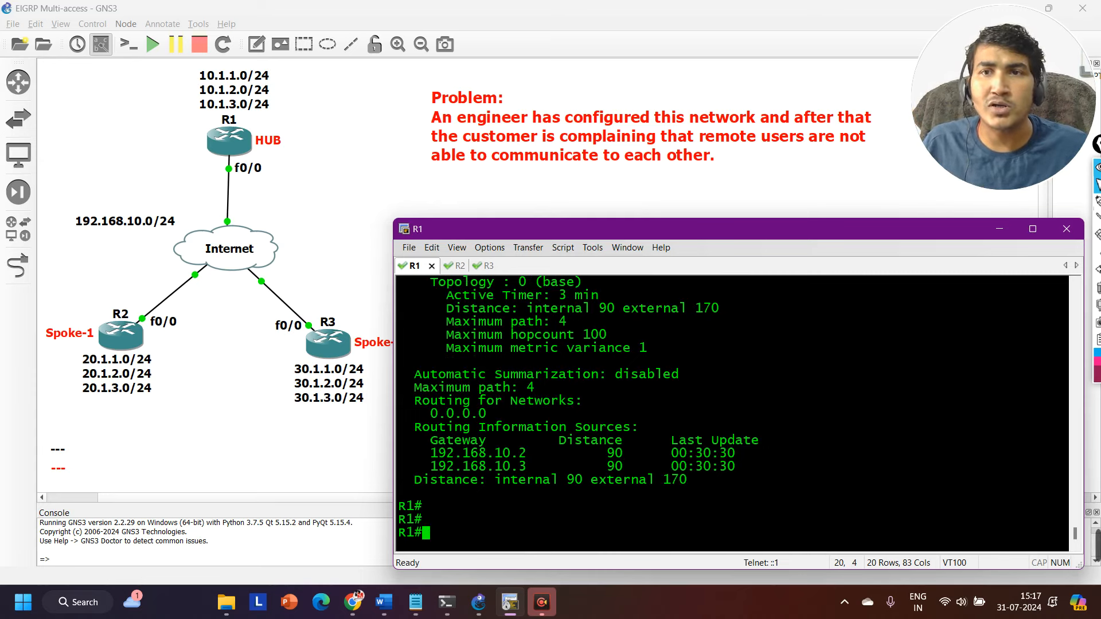
Switch to R2's console and run show ip eigrp topology.
left_click(452, 267)
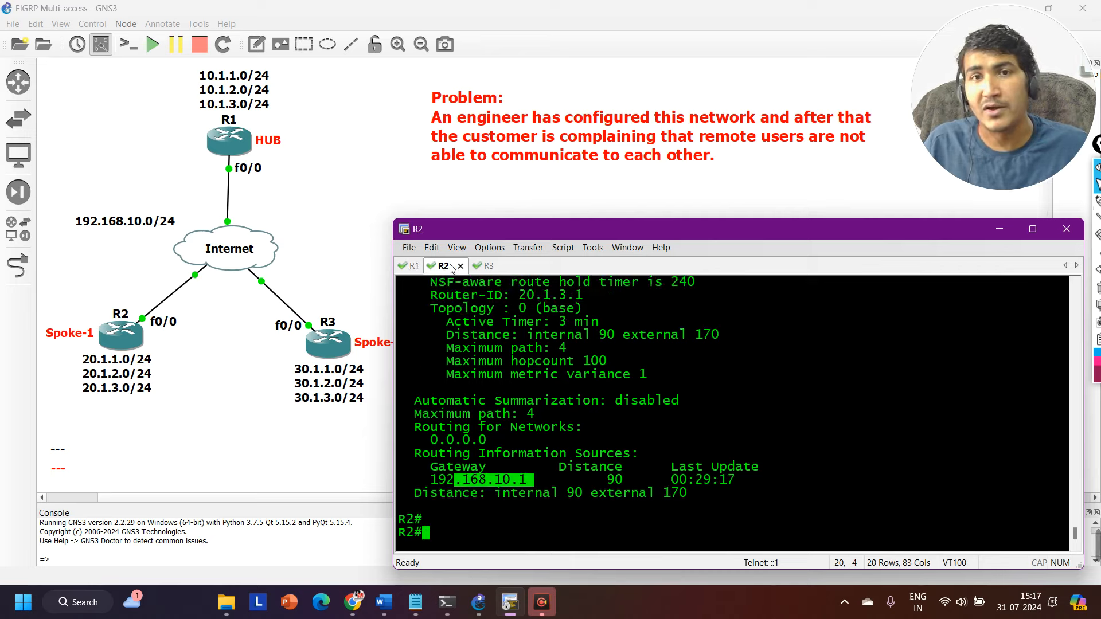
key("Return")
key("Return")
key("Return")
key("Return")
key("Return")
key("Return")
type("sh")
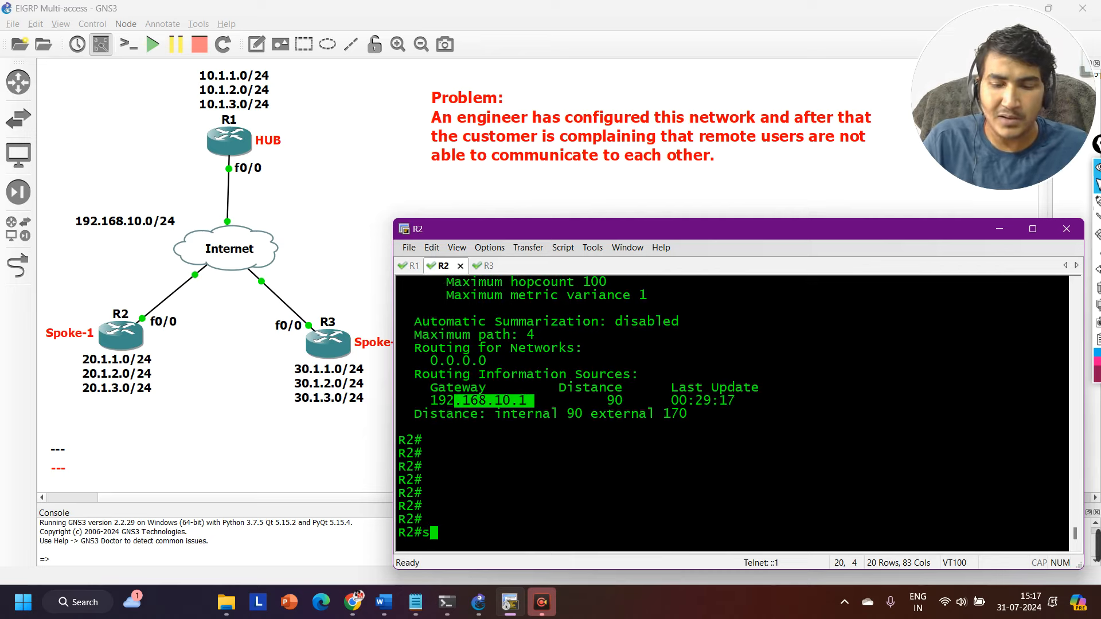
key("Tab")
type("ip ei")
key("Tab")
type("to")
key("Tab")
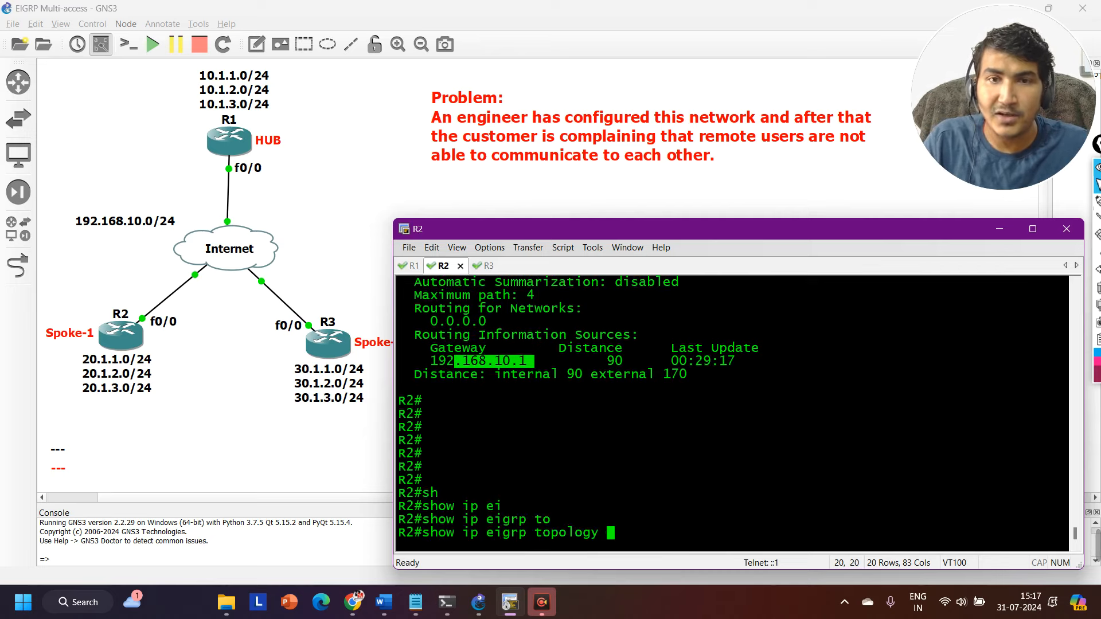
key("Return")
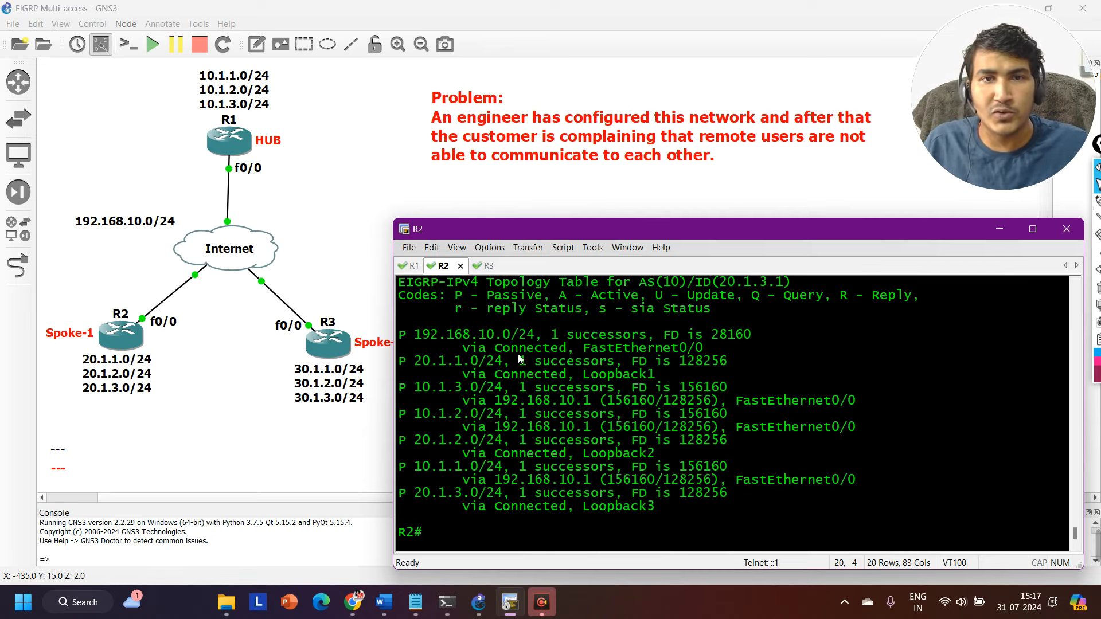
Highlight 192.168.10.0/24, 20.1.1.0 and the entries from Loopback1 through 10.1.1.0/24 in R2's EIGRP topology table.
left_click_drag(410, 336, 536, 337)
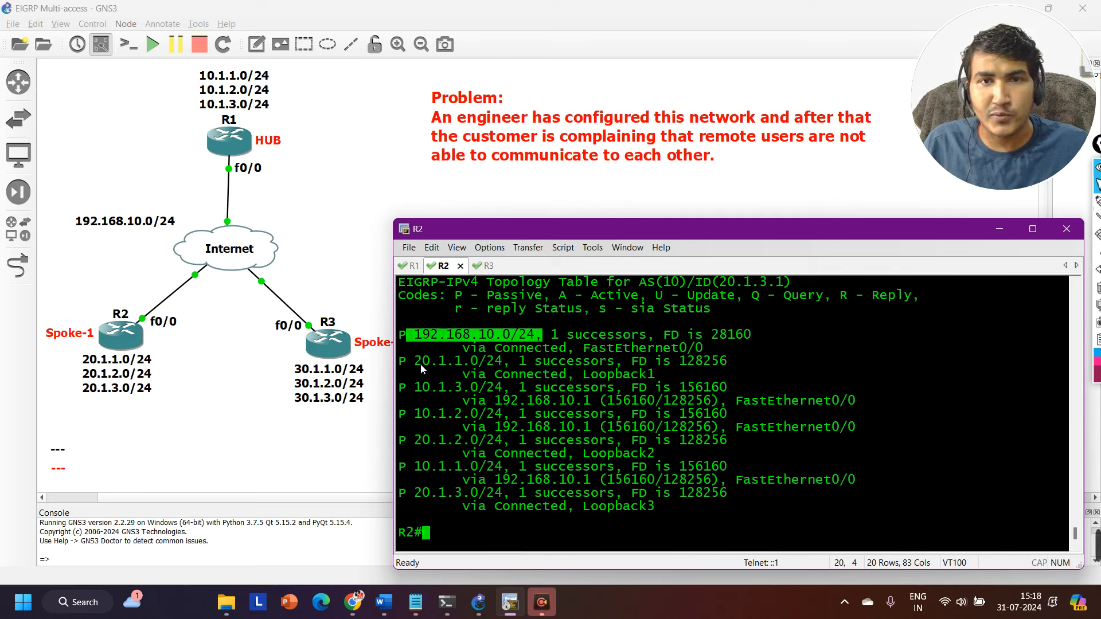
left_click_drag(418, 362, 480, 369)
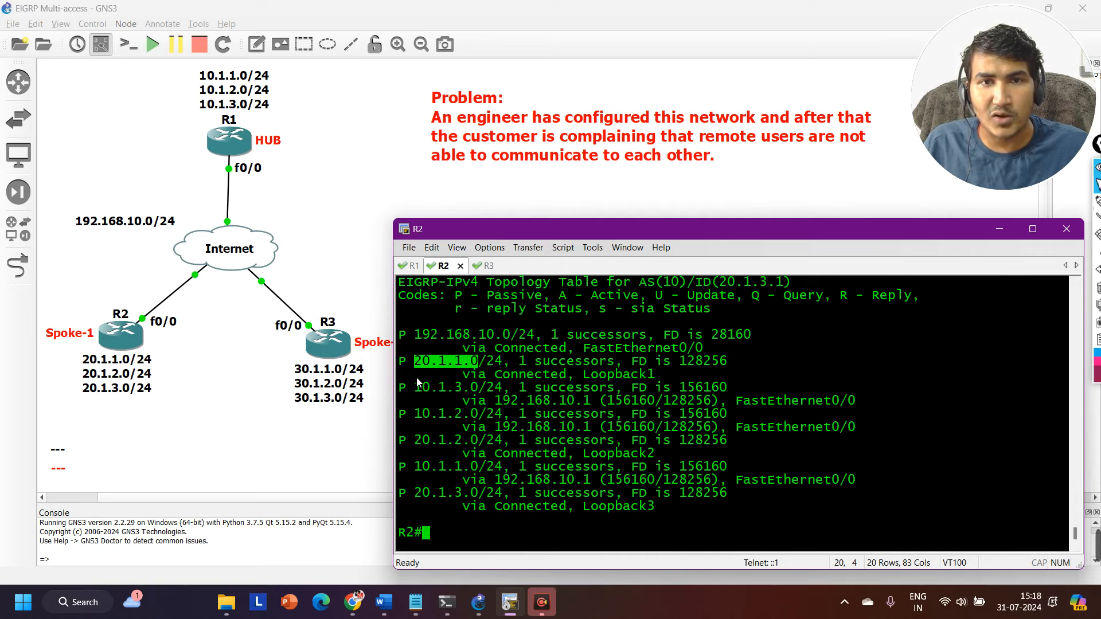
left_click_drag(416, 376, 508, 465)
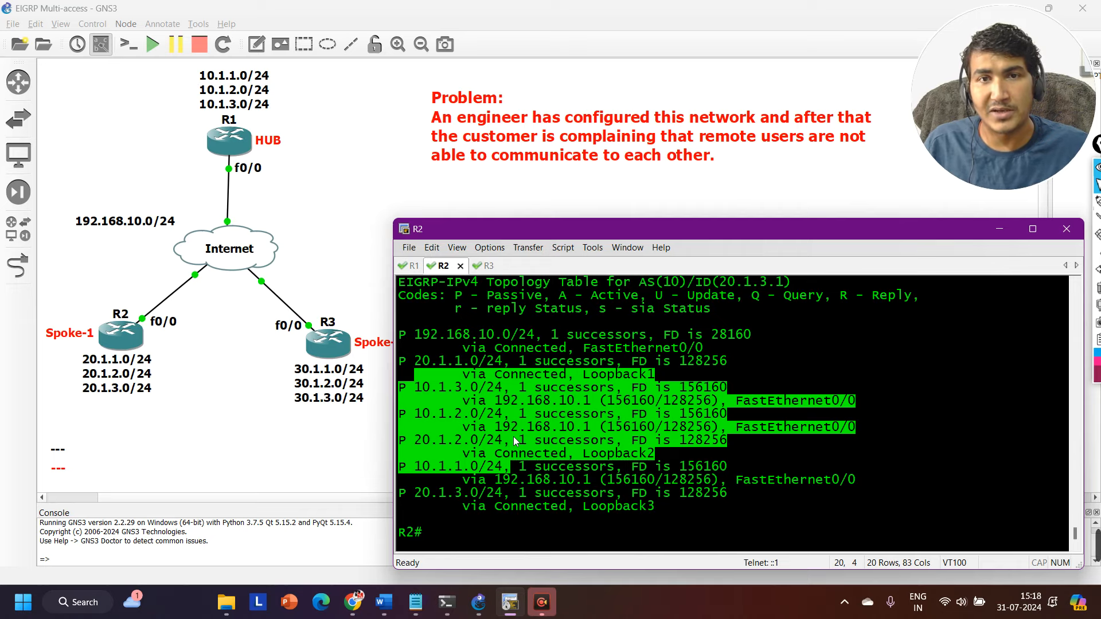
Switch to R3's console and run show ip eigrp topology.
key("alt+3")
key("Return")
key("Return")
key("Return")
type("sh")
key("Tab")
type("ip ei")
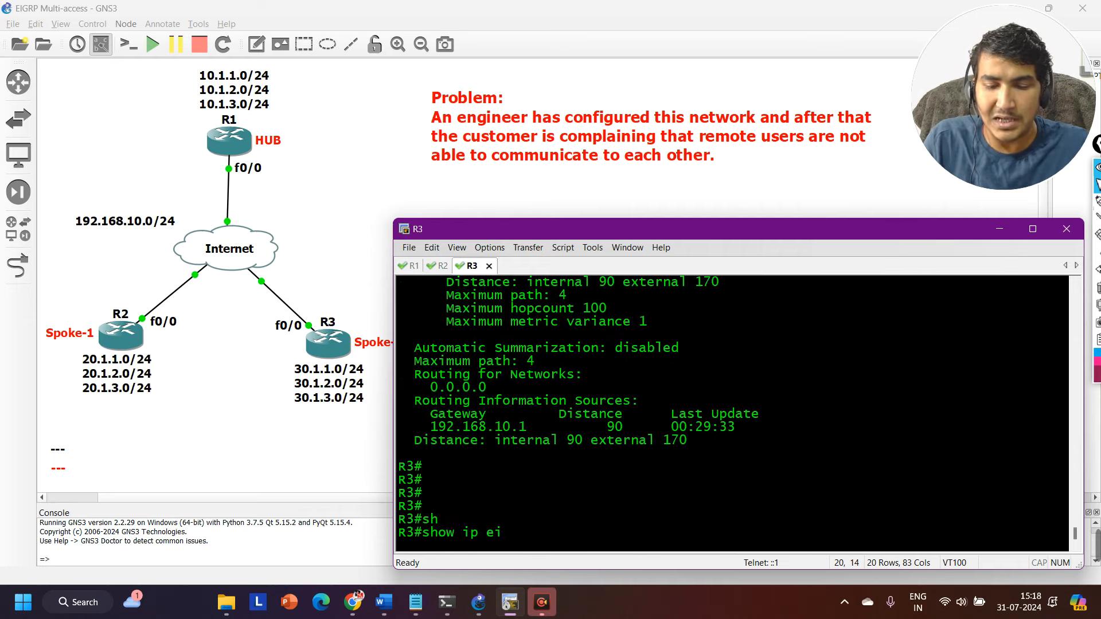
key("Tab")
type("to")
key("Tab")
key("Return")
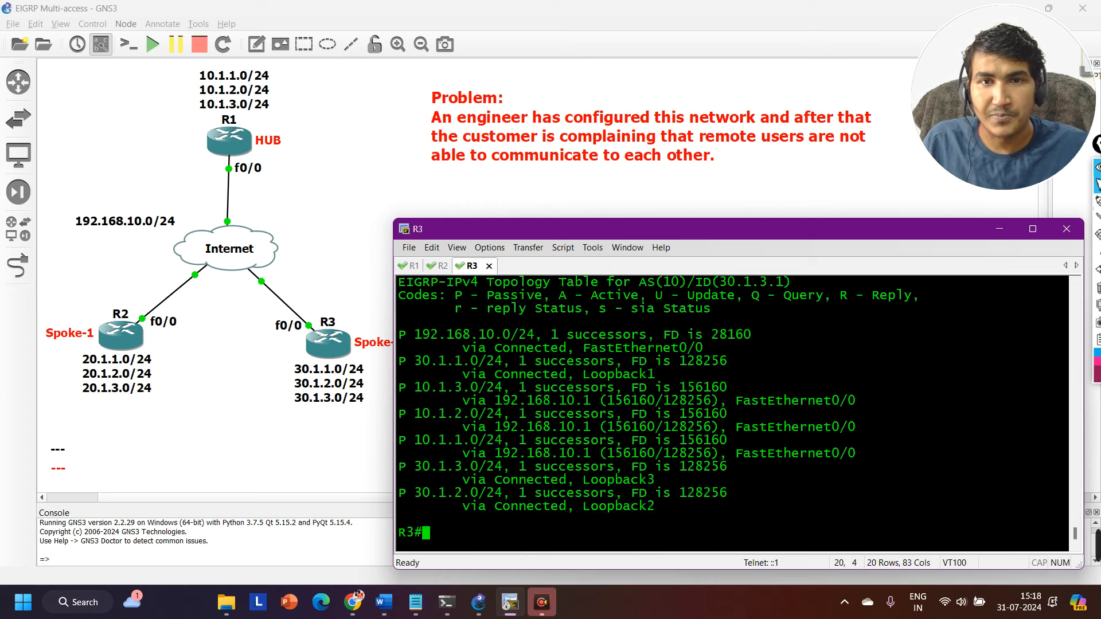
Highlight all network entries in R3's EIGRP topology table, from 192.168.10.0/24 through 30.1.2.0/24, and return to a clear prompt.
left_click_drag(414, 334, 743, 526)
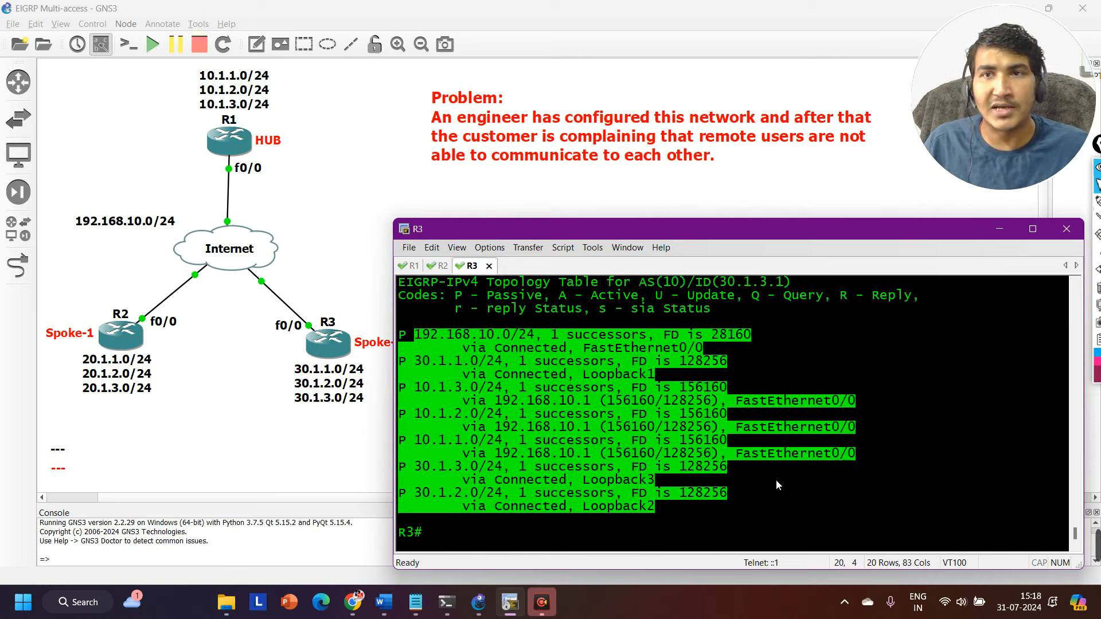
key("Return")
key("Return")
key("Return")
key("Return")
key("Return")
key("Return")
key("Return")
key("Return")
key("Return")
key("Return")
key("Return")
key("Return")
key("Return")
key("Return")
key("Return")
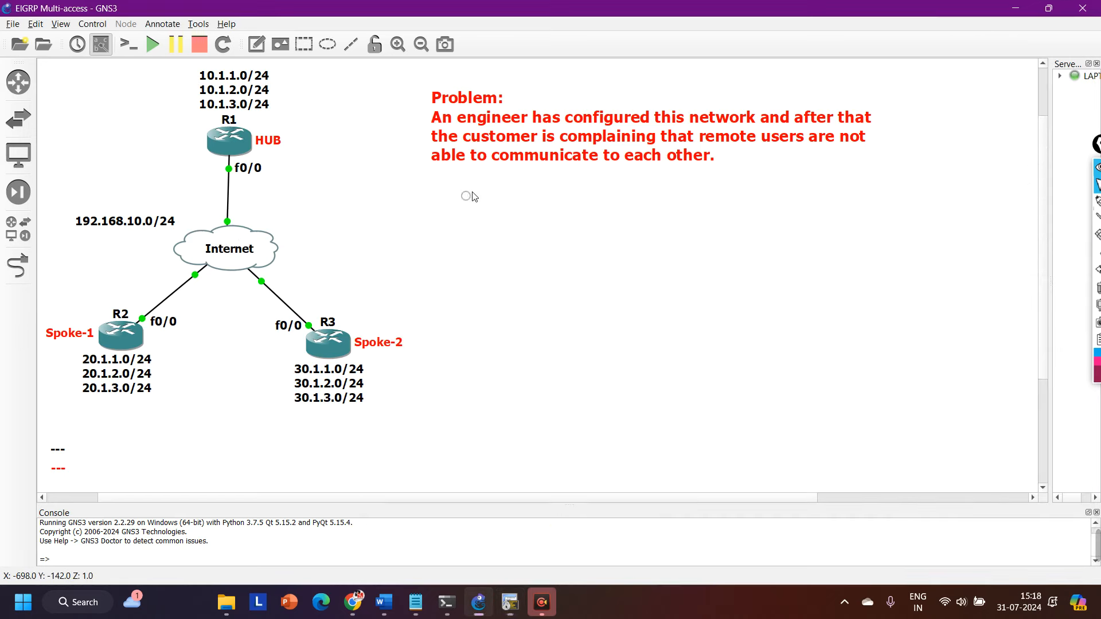
left_click(464, 198)
left_click(542, 601)
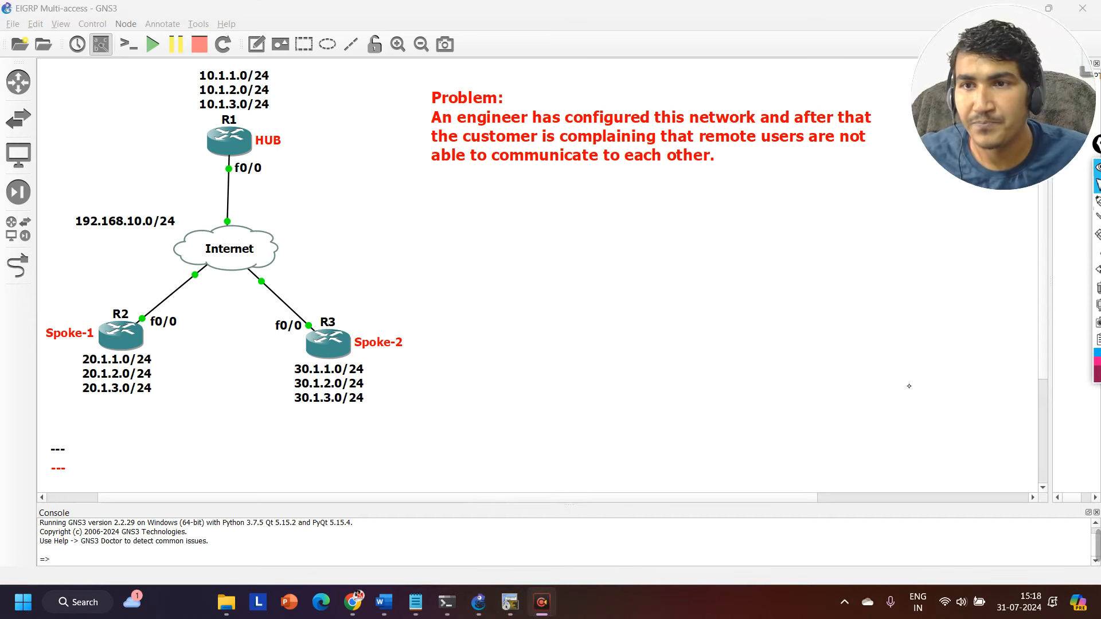
left_click(942, 349)
mouse_move(1095, 546)
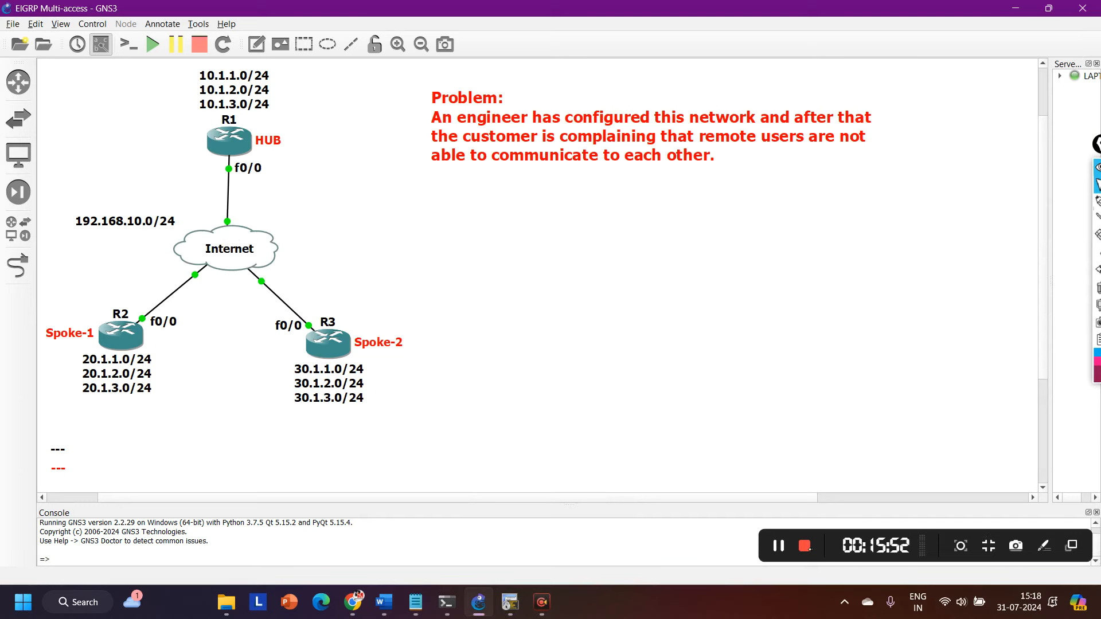
left_click(782, 548)
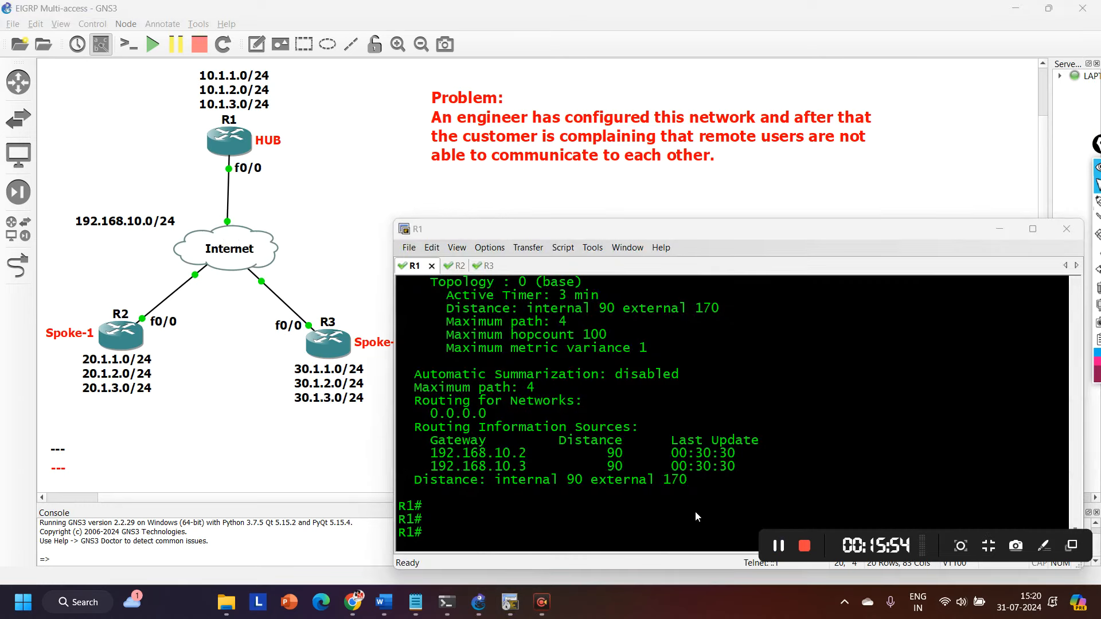
With a freehand pen, box R2's three 20.1.x.0/24 networks and draw arrows from them to R1, R1 to R3, and toward R3's networks.
mouse_move(1097, 202)
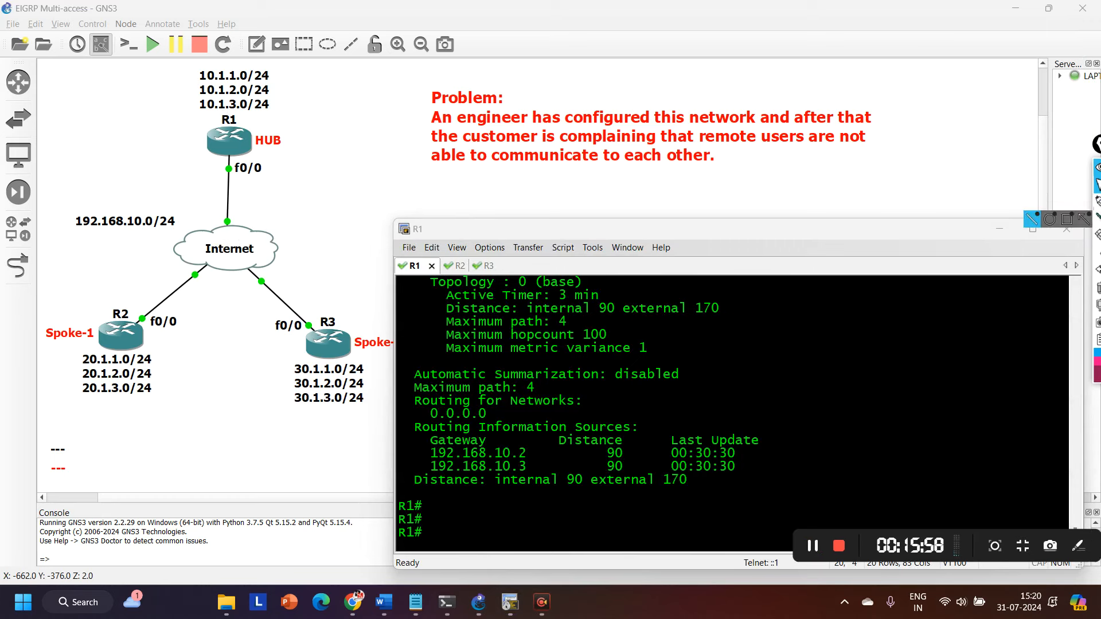
left_click(1066, 203)
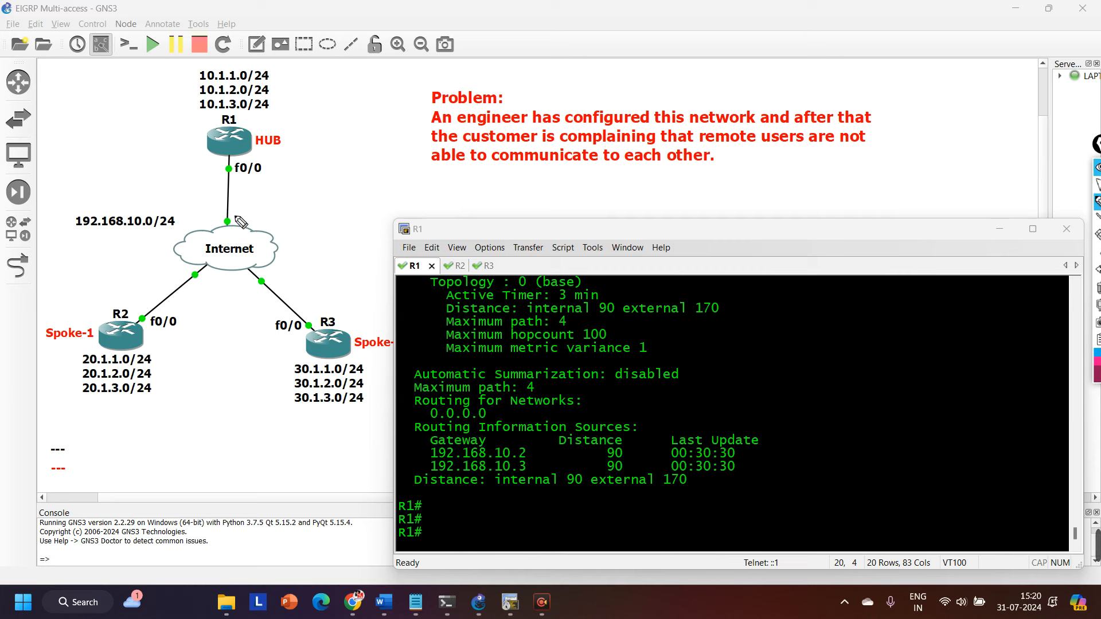
mouse_move(113, 346)
left_mouse_down()
mouse_move(69, 355)
mouse_move(119, 398)
mouse_move(173, 362)
mouse_move(72, 363)
mouse_move(72, 331)
mouse_move(193, 176)
mouse_move(193, 151)
mouse_move(207, 163)
left_mouse_up()
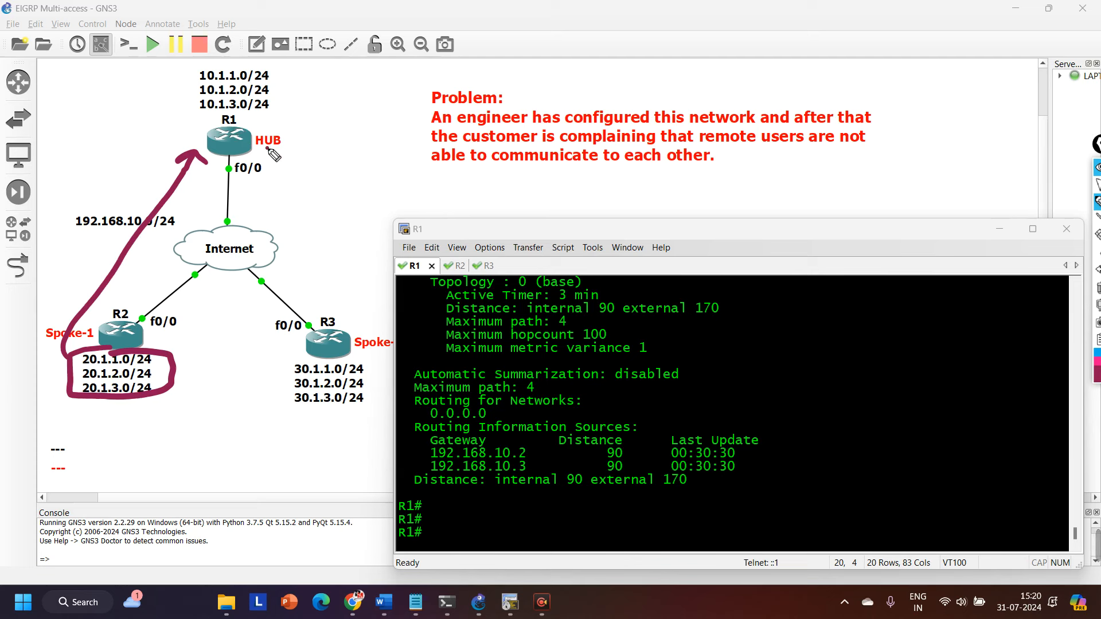
left_click_drag(268, 149, 361, 303)
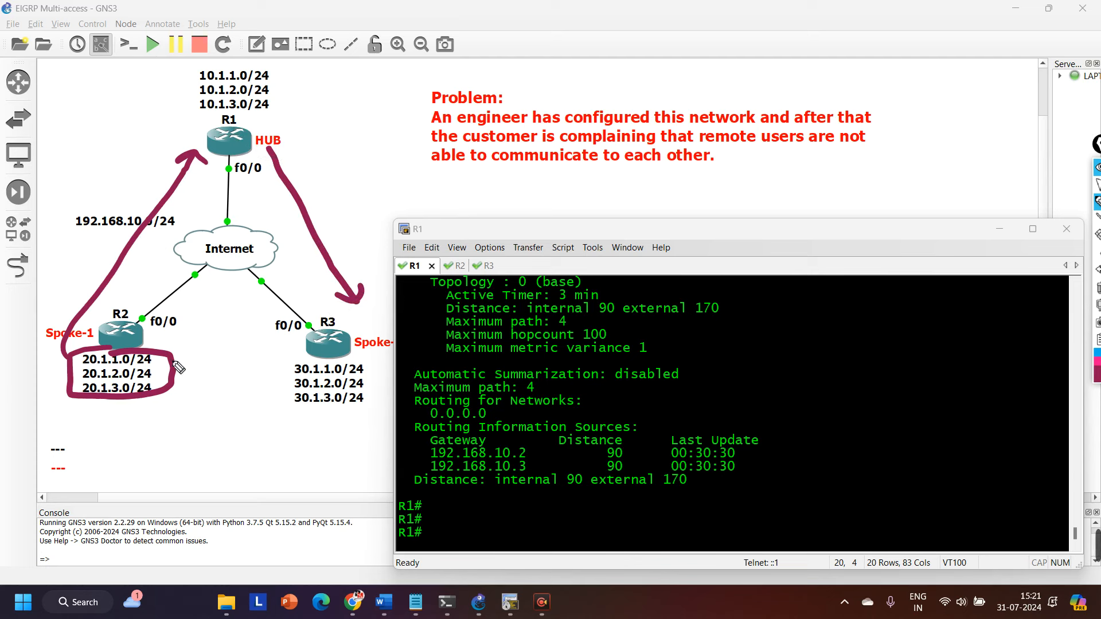
mouse_move(163, 365)
left_mouse_down()
mouse_move(225, 360)
mouse_move(207, 380)
left_mouse_up()
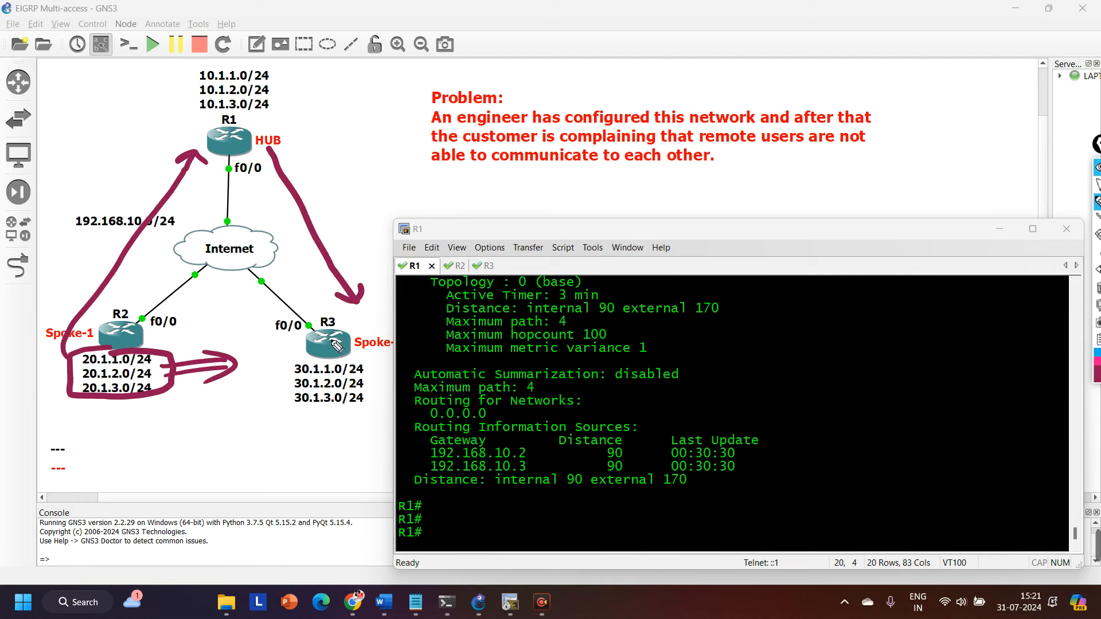
Box R3's three 30.1.x.0/24 networks, draw arrows through R1 to R2 and toward R2's networks, and circle R1's f0/0 label.
mouse_move(305, 372)
left_mouse_down()
mouse_move(282, 395)
mouse_move(383, 369)
mouse_move(357, 362)
mouse_move(307, 182)
mouse_move(261, 144)
mouse_move(286, 146)
mouse_move(209, 182)
mouse_move(121, 298)
mouse_move(139, 299)
left_mouse_up()
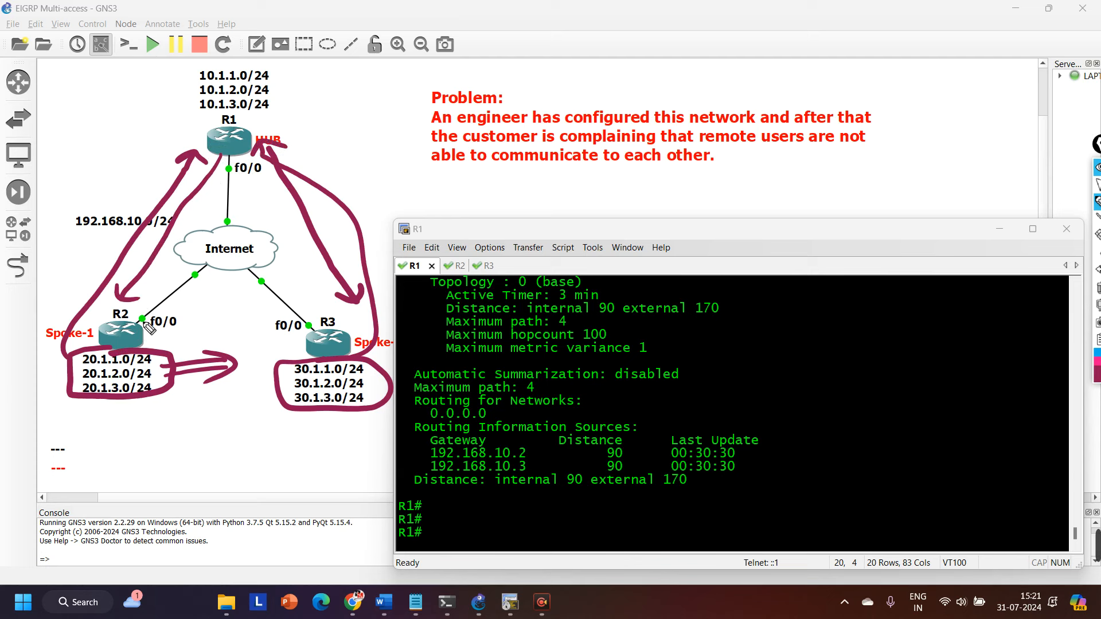
mouse_move(282, 383)
left_mouse_down()
mouse_move(224, 390)
mouse_move(252, 395)
left_mouse_up()
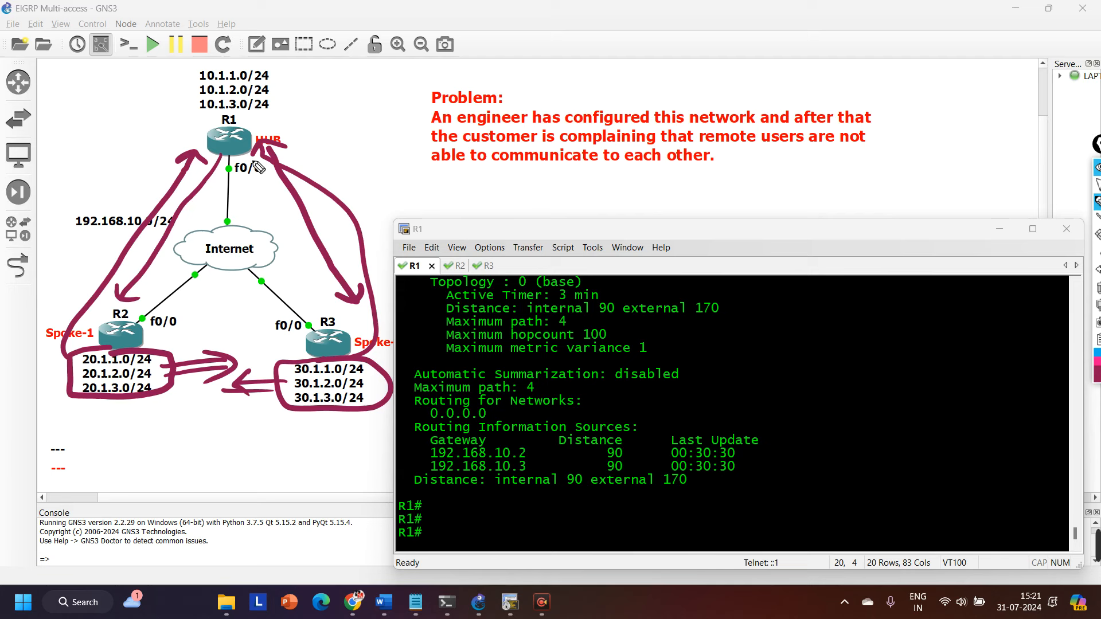
mouse_move(256, 158)
left_mouse_down()
mouse_move(231, 161)
mouse_move(258, 184)
mouse_move(265, 159)
mouse_move(217, 167)
left_mouse_up()
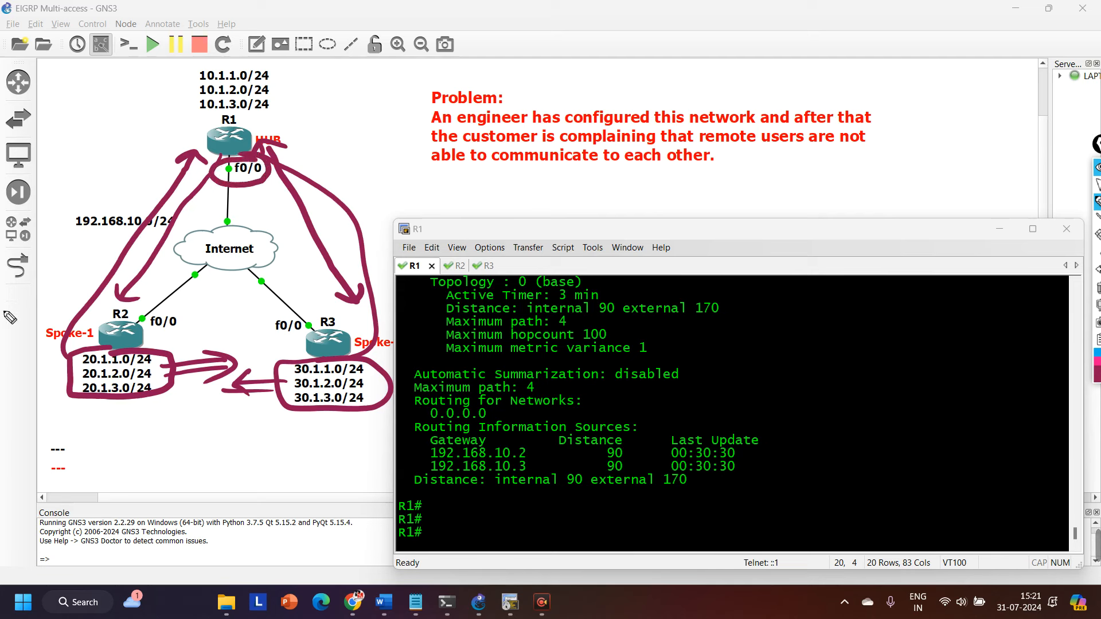
Clear all the drawn annotations, circle only R1's f0/0 interface label, and return to the normal pointer.
left_click(1097, 289)
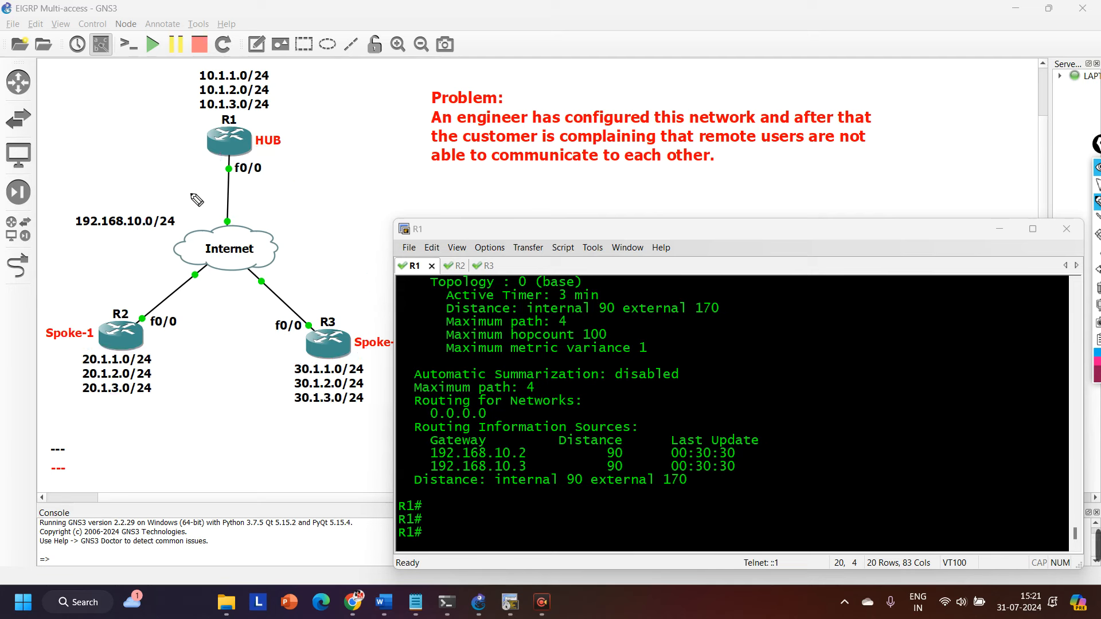
mouse_move(254, 170)
left_mouse_down()
mouse_move(221, 162)
mouse_move(272, 189)
mouse_move(255, 163)
left_mouse_up()
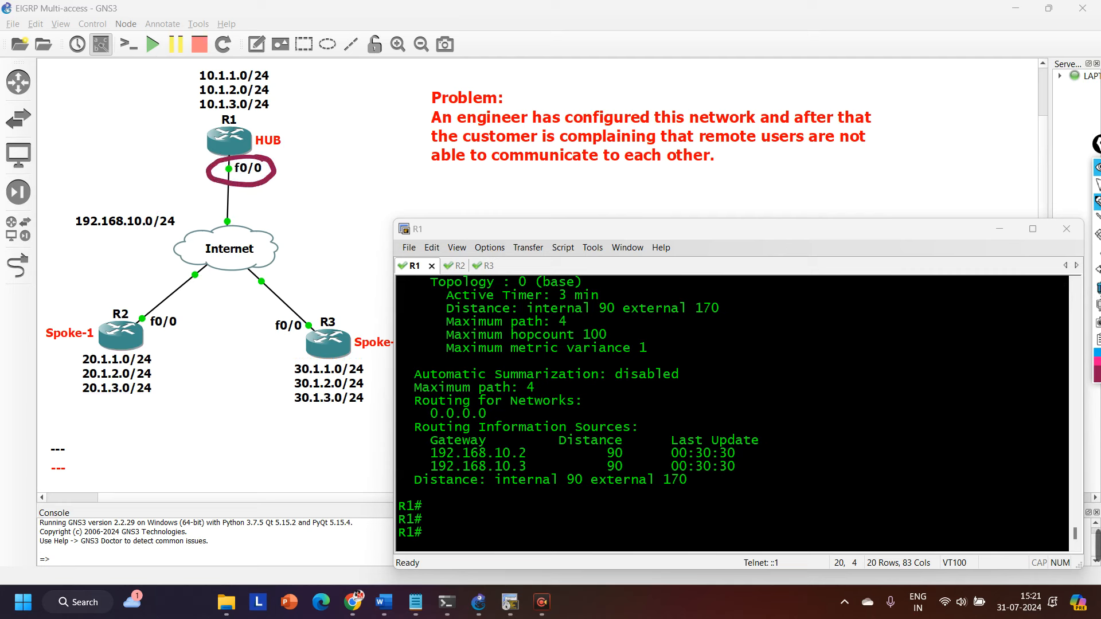
left_click(1097, 184)
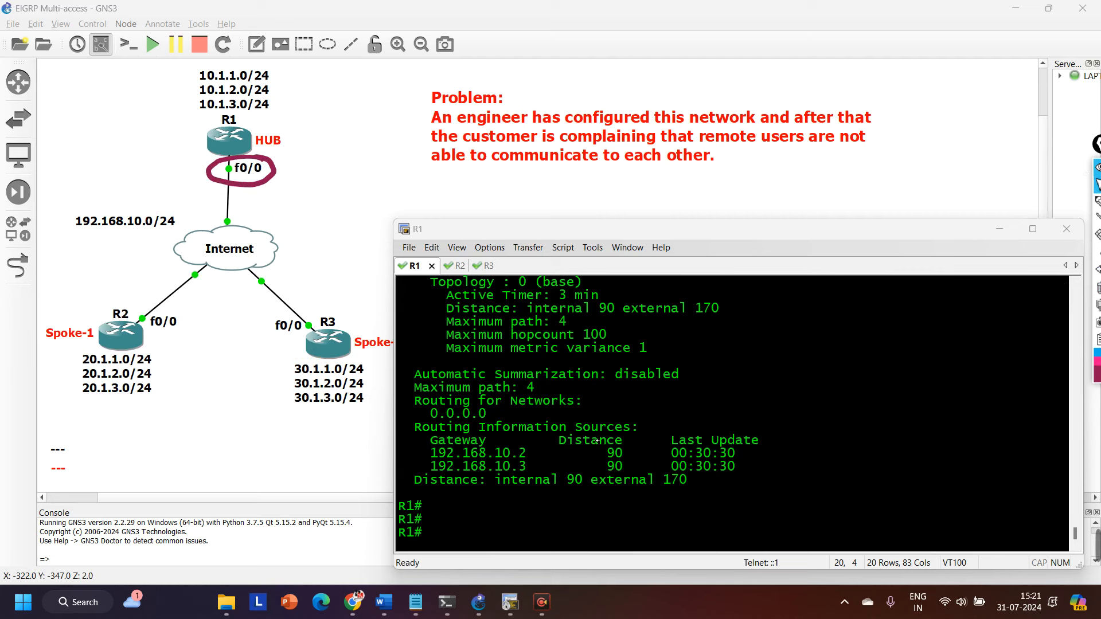
Run show ip eigrp neighbors on R1 and highlight the Fa0/0 interface entries for neighbors 192.168.10.3 and 192.168.10.2.
left_click(730, 355)
type("sh")
key("Tab")
type("ip ei")
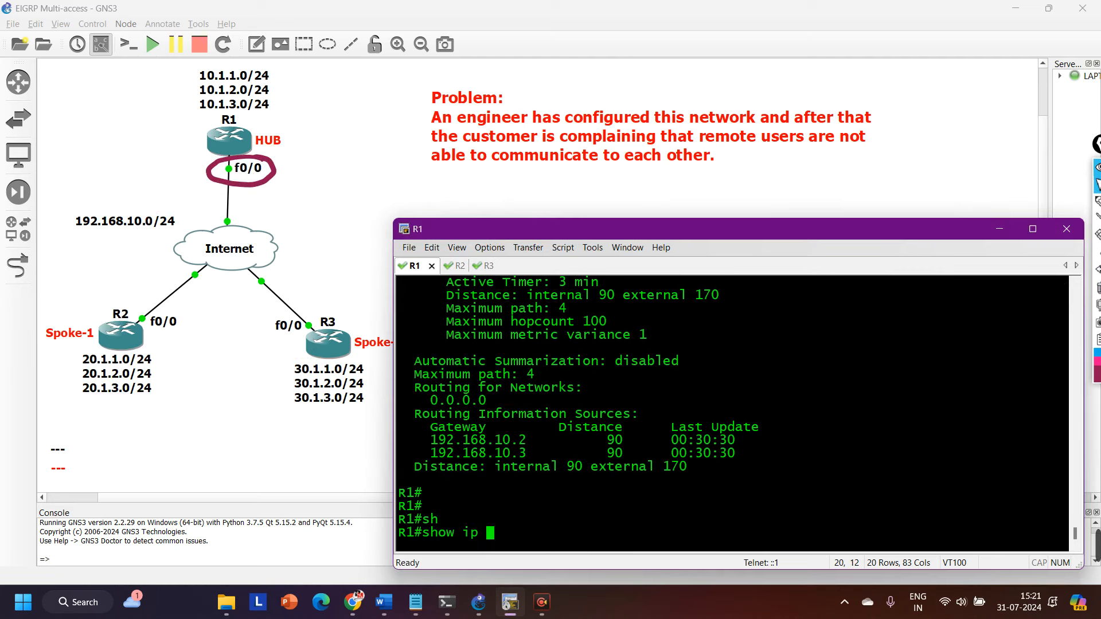
key("Tab")
type("nei")
key("Tab")
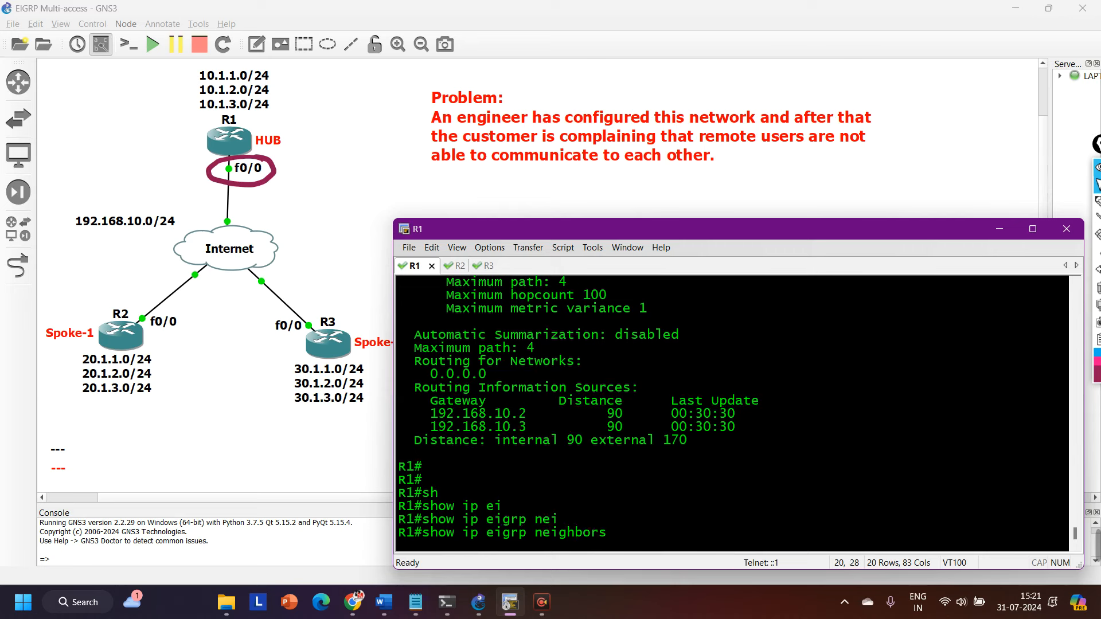
key("Return")
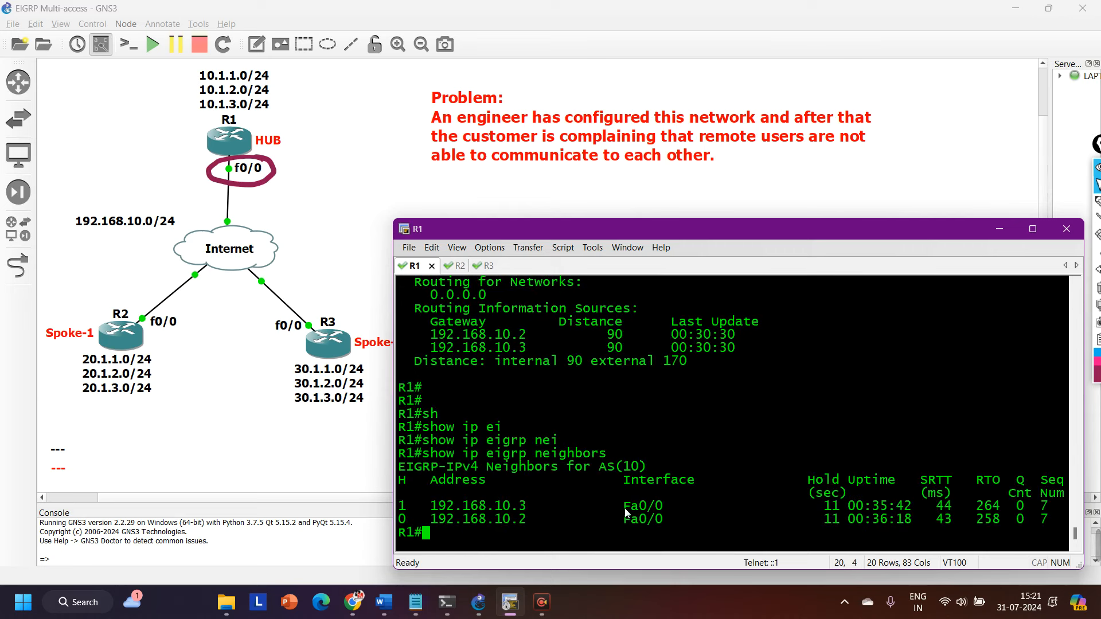
left_click_drag(625, 512, 672, 511)
left_click_drag(612, 519, 665, 521)
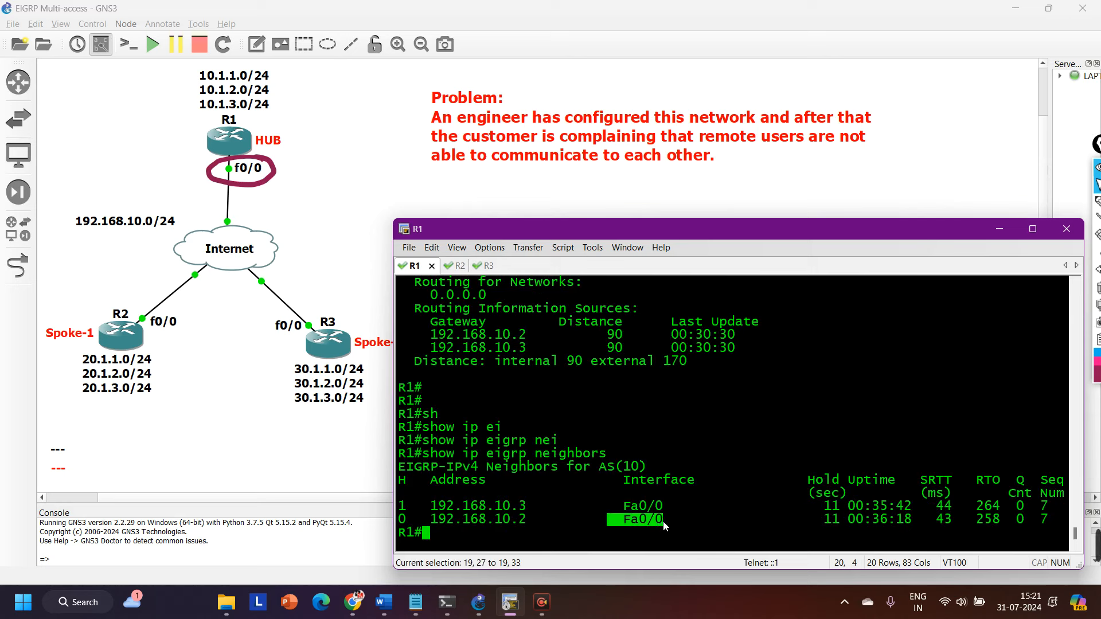
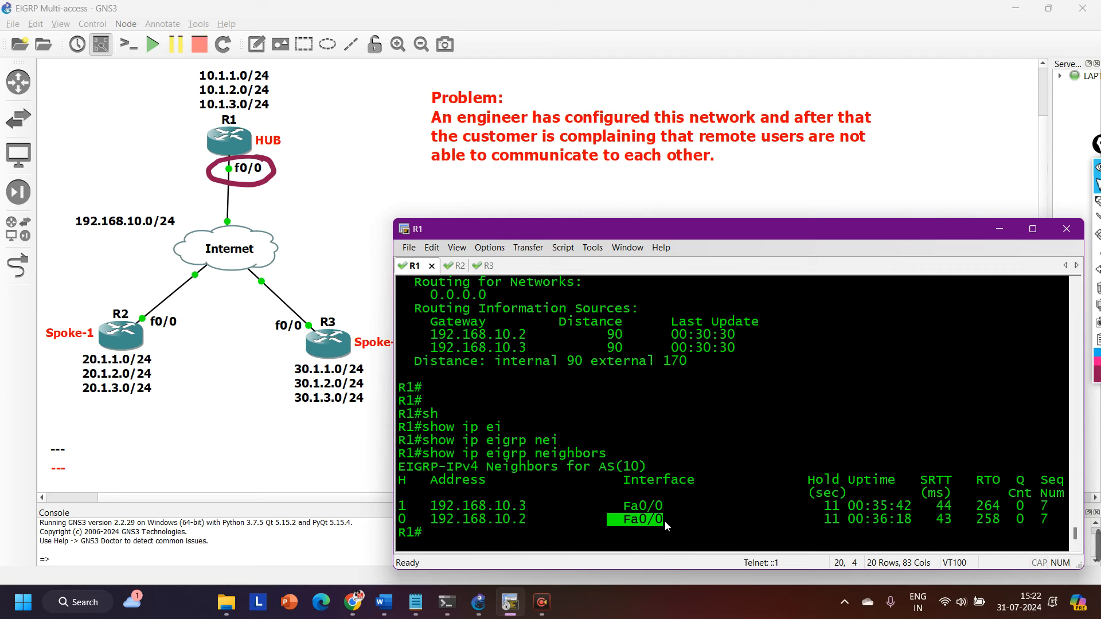
With the freehand pen, box R2's three 20.1.x.0/24 networks, draw arrows from R2 to R1 and down from R1's f0/0, and mark beside that interface.
left_click(1097, 201)
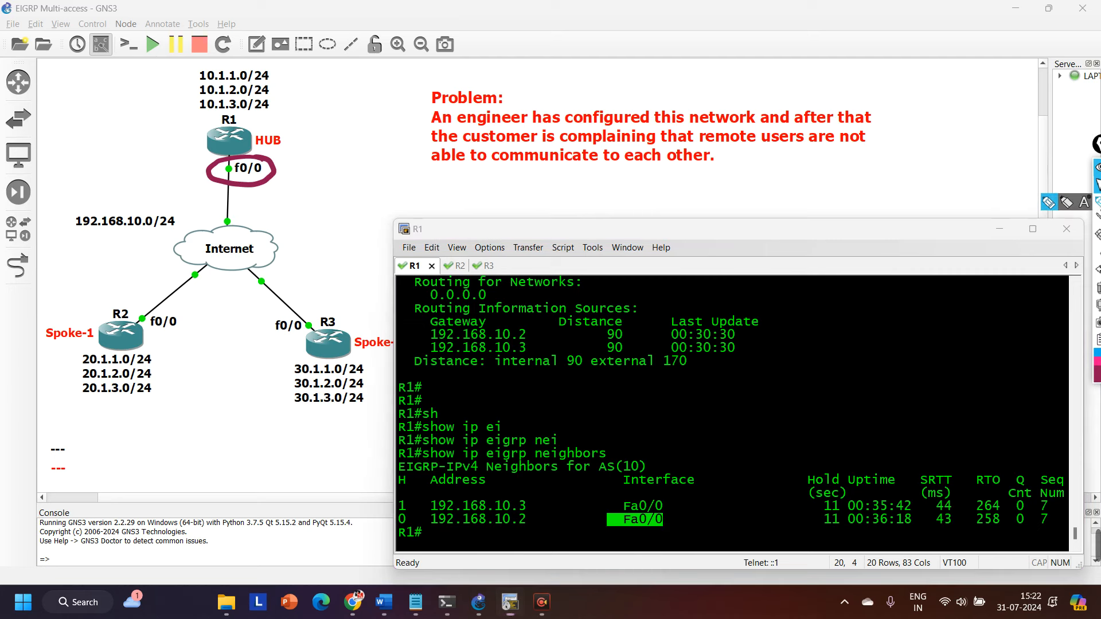
mouse_move(137, 348)
left_mouse_down()
mouse_move(125, 348)
mouse_move(94, 400)
mouse_move(156, 344)
mouse_move(114, 351)
left_mouse_up()
mouse_move(102, 304)
left_mouse_down()
mouse_move(129, 300)
mouse_move(193, 159)
mouse_move(210, 172)
left_mouse_up()
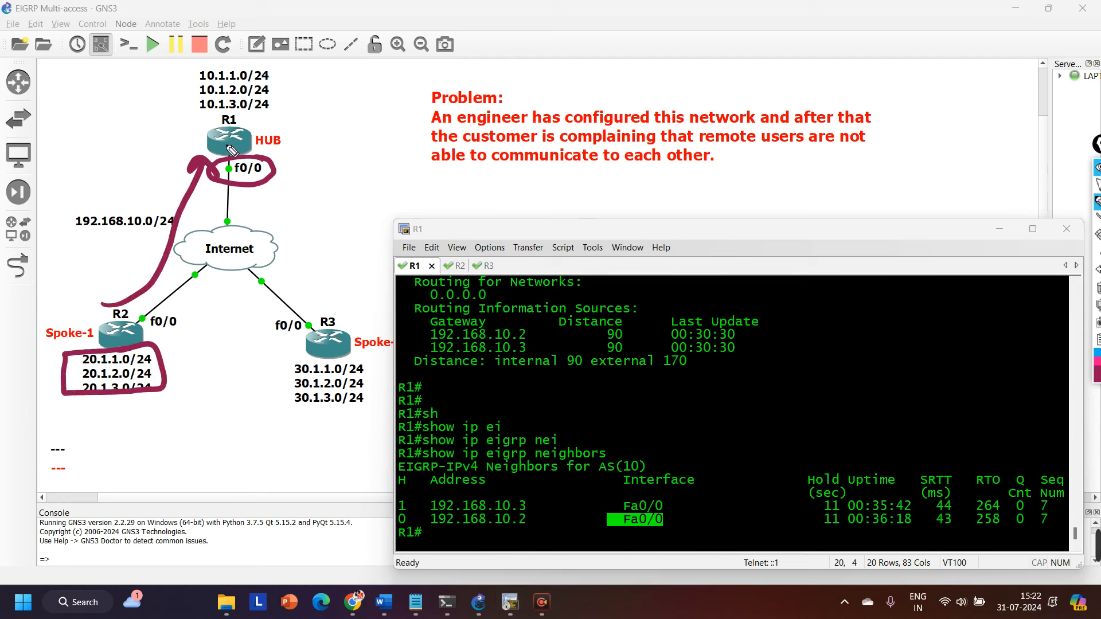
left_click(250, 178)
mouse_move(250, 179)
left_mouse_down()
mouse_move(252, 211)
mouse_move(266, 203)
left_mouse_up()
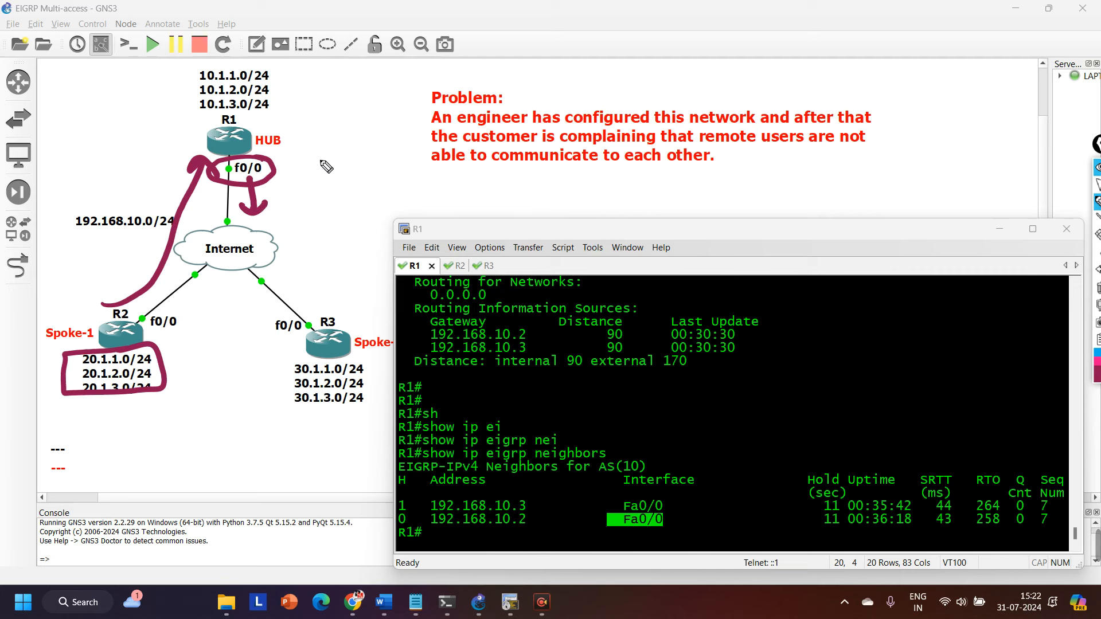
left_click_drag(289, 166, 322, 163)
left_click_drag(298, 157, 298, 175)
Clear all drawn annotations from the topology, restore the normal pointer and return to R1's console.
left_click(1098, 288)
left_click(1096, 185)
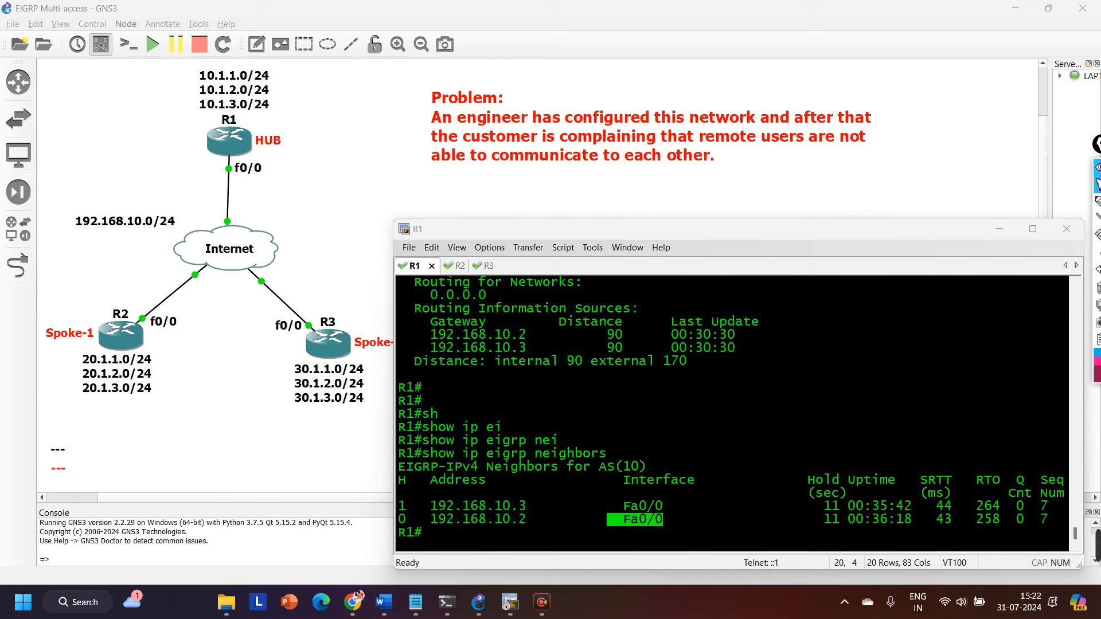
left_click(507, 460)
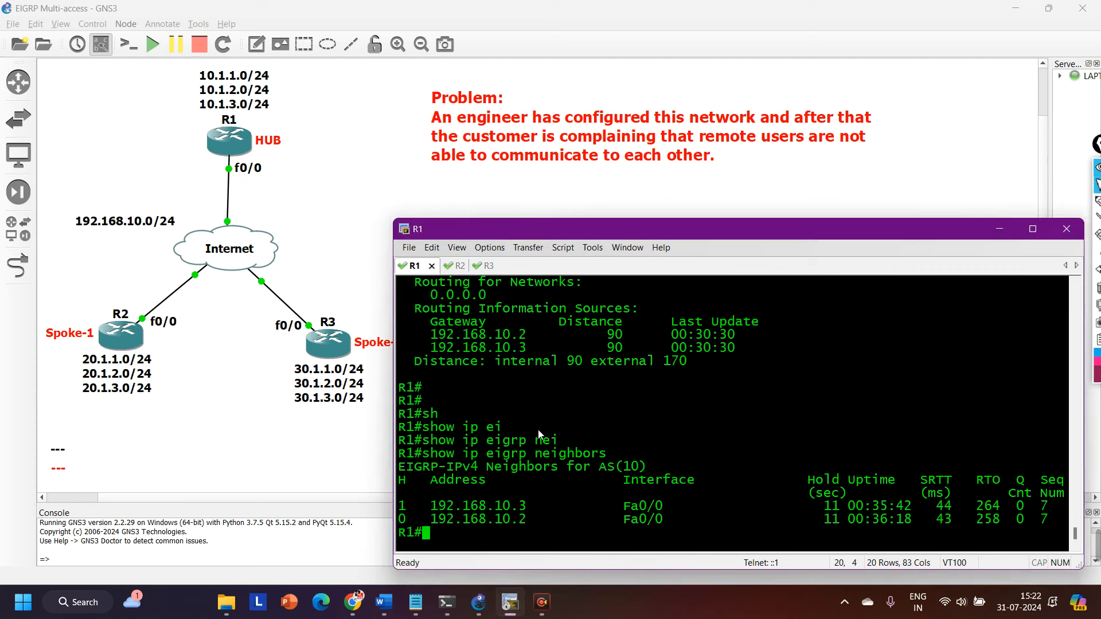
Display R2's f0/0 IP interface details with show ip int f0/0.
left_click(454, 266)
key("Return")
key("Return")
key("Return")
key("Return")
key("Return")
key("Return")
key("Return")
key("Return")
key("Return")
key("Return")
key("Return")
key("Return")
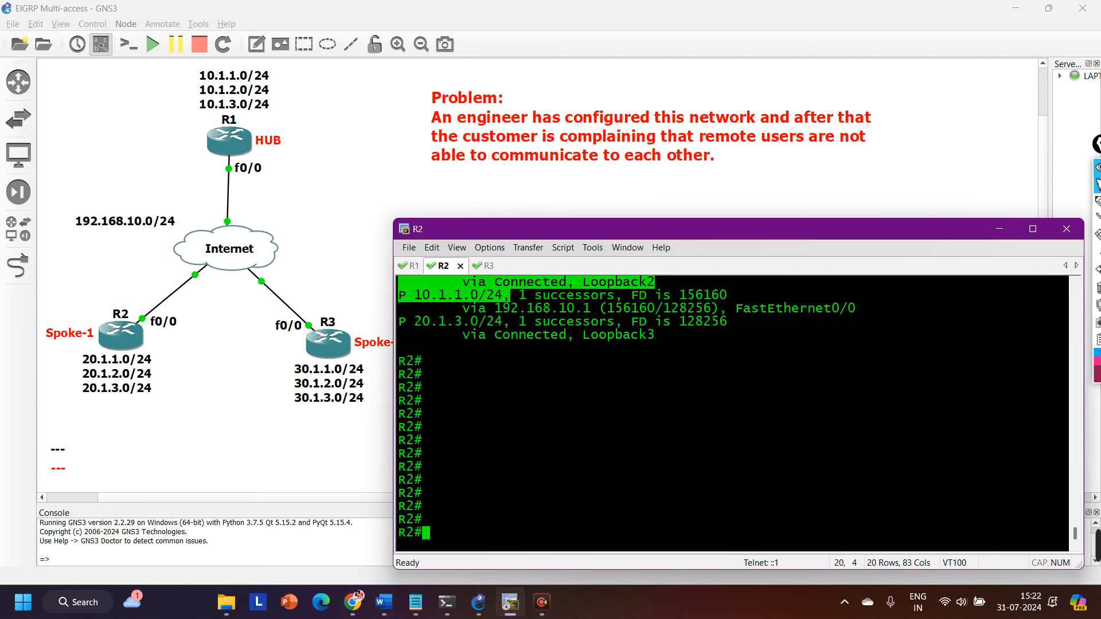
type("sh")
key("Tab")
type("ip ")
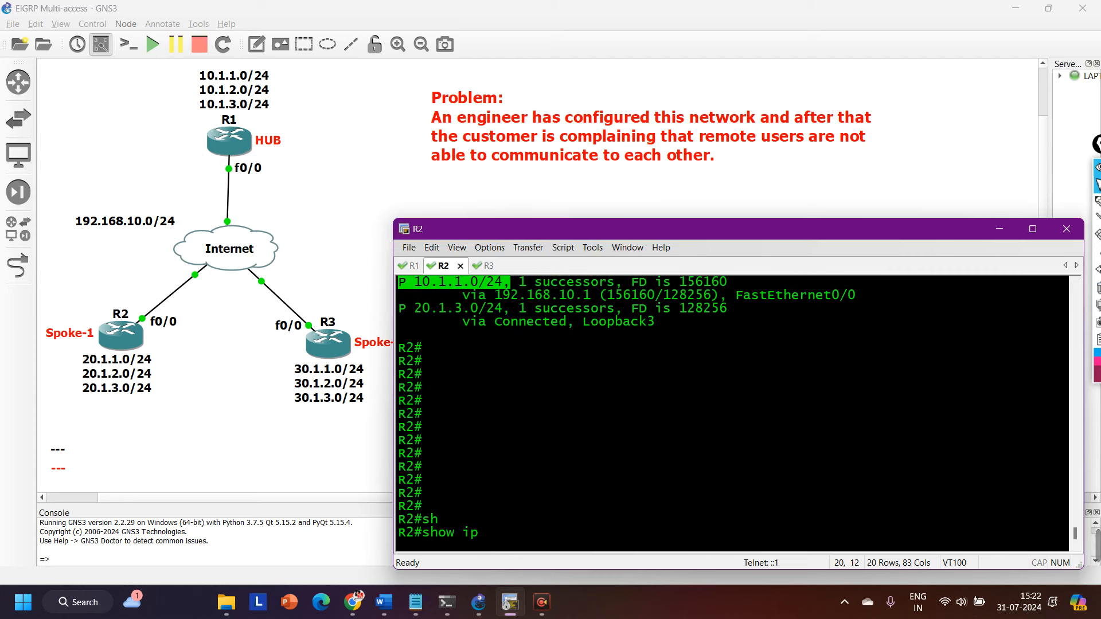
type("int f0/0")
key("Return")
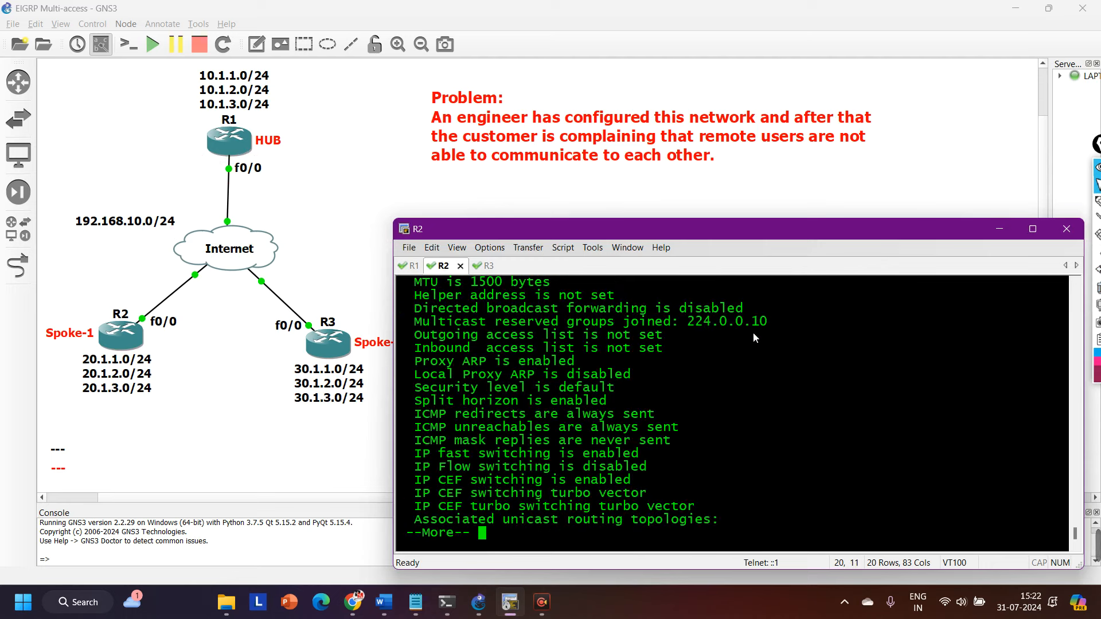
Highlight the Proxy ARP and Split horizon lines in R2's f0/0 output and finish the paged listing.
left_click_drag(772, 325, 574, 364)
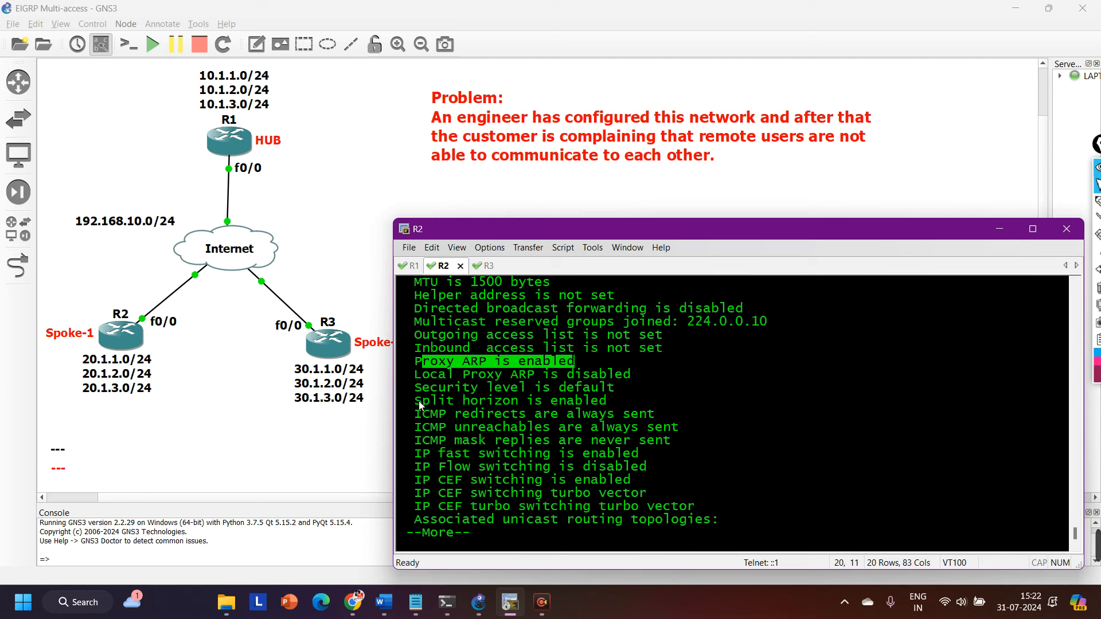
left_click_drag(420, 405, 630, 405)
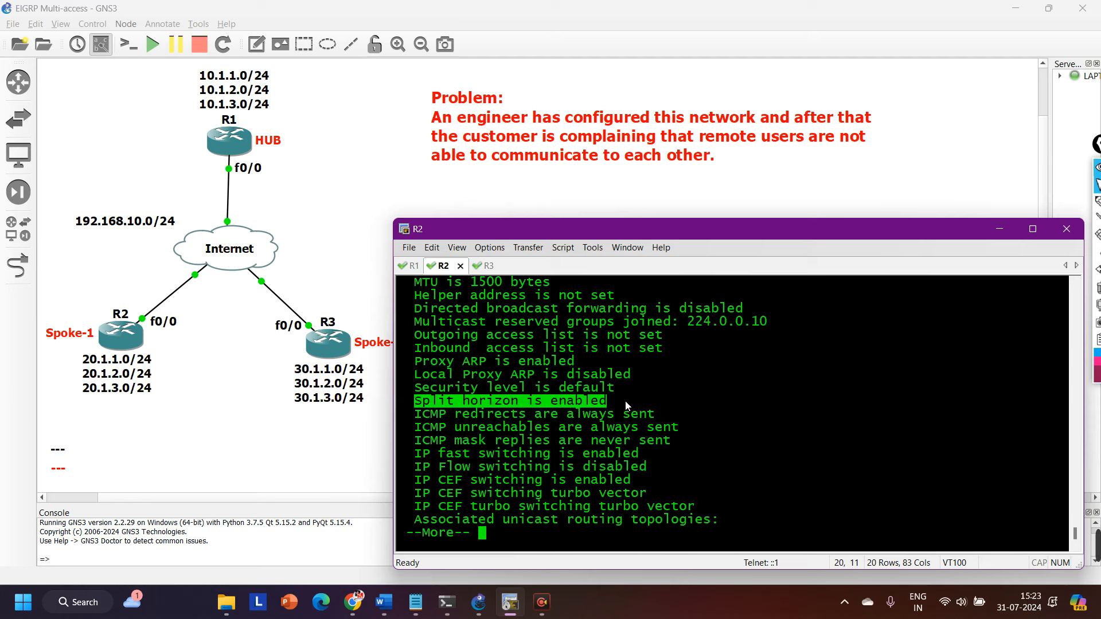
key("Return")
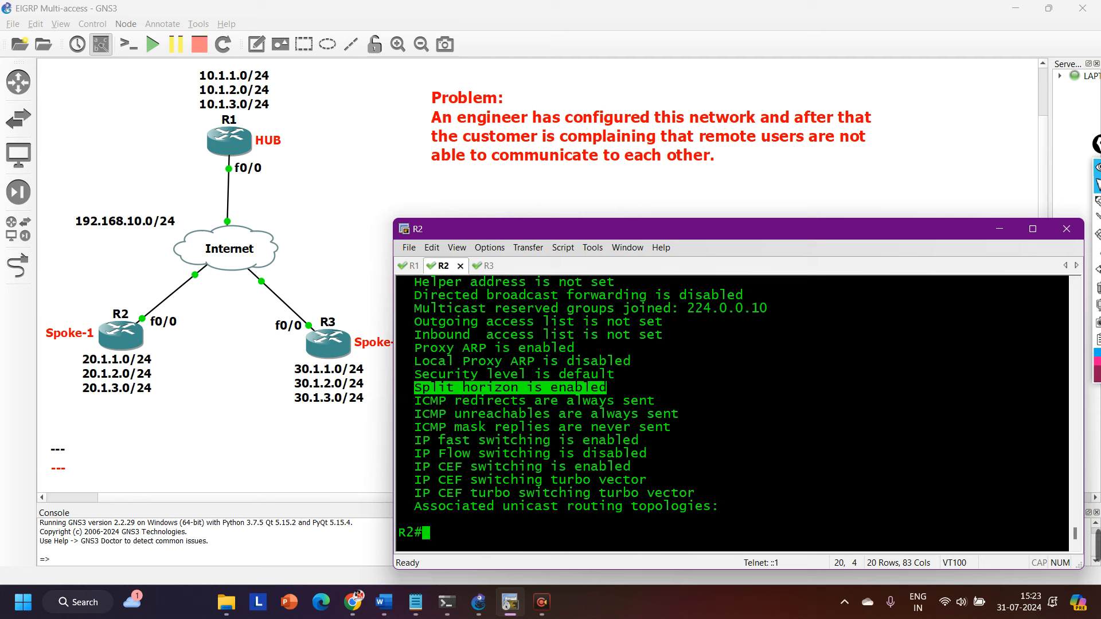
left_click_drag(608, 388, 531, 392)
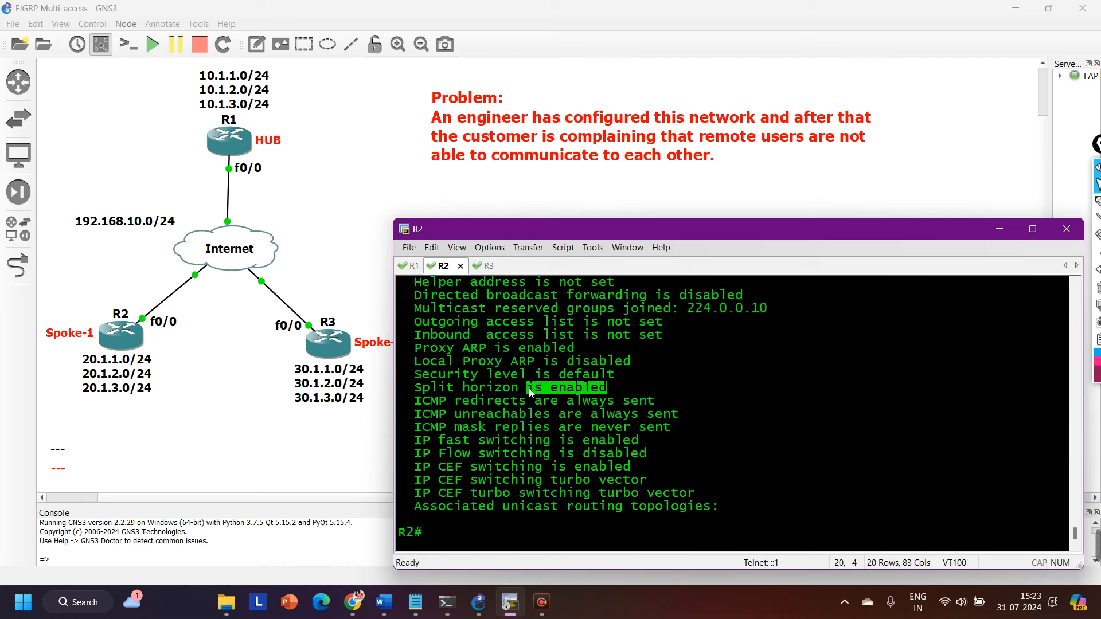
On R3, try to filter the interface details for split horizon with show ip int f0/0 | in spli.
key("ctrl+Tab")
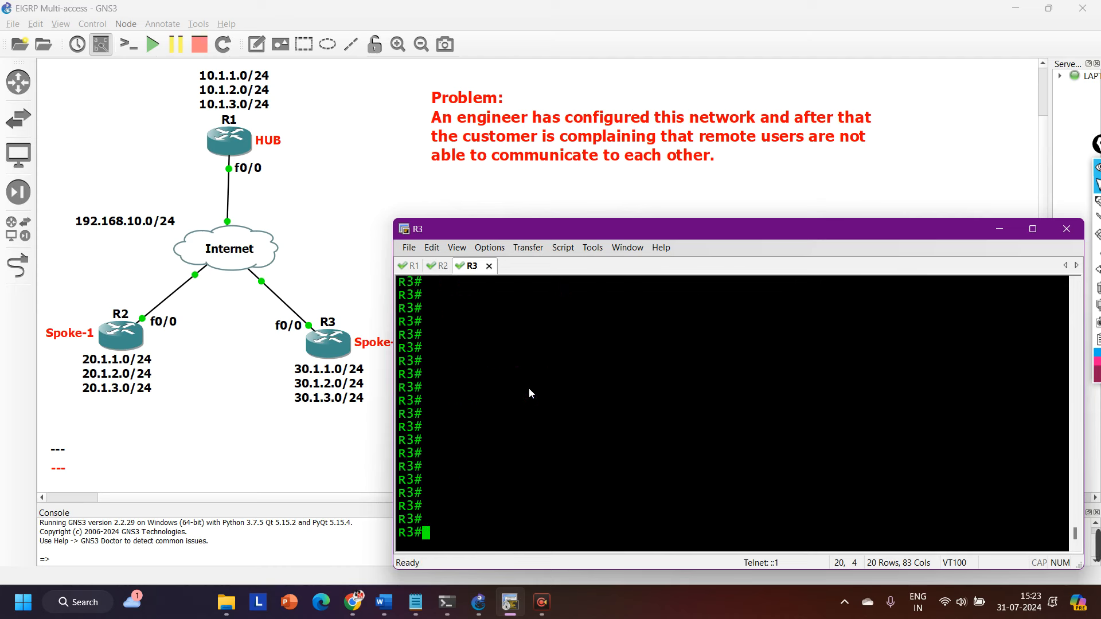
key("ctrl+Tab")
key("ctrl+Tab")
key("ctrl+Tab")
type("sh")
key("Tab")
type("ip ")
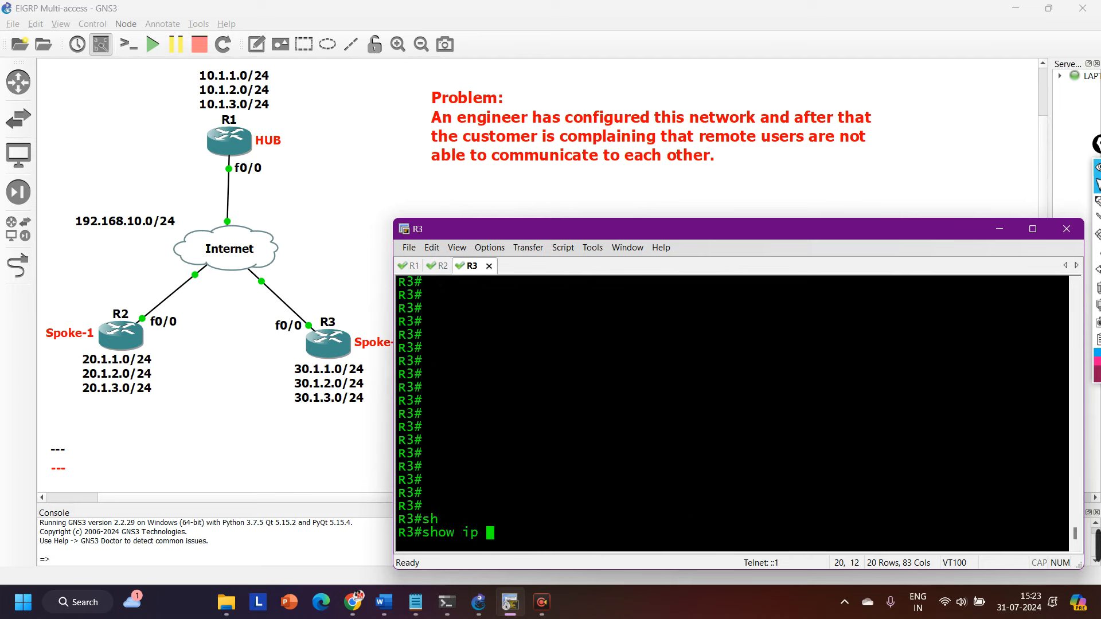
type("int f0/0 | in s")
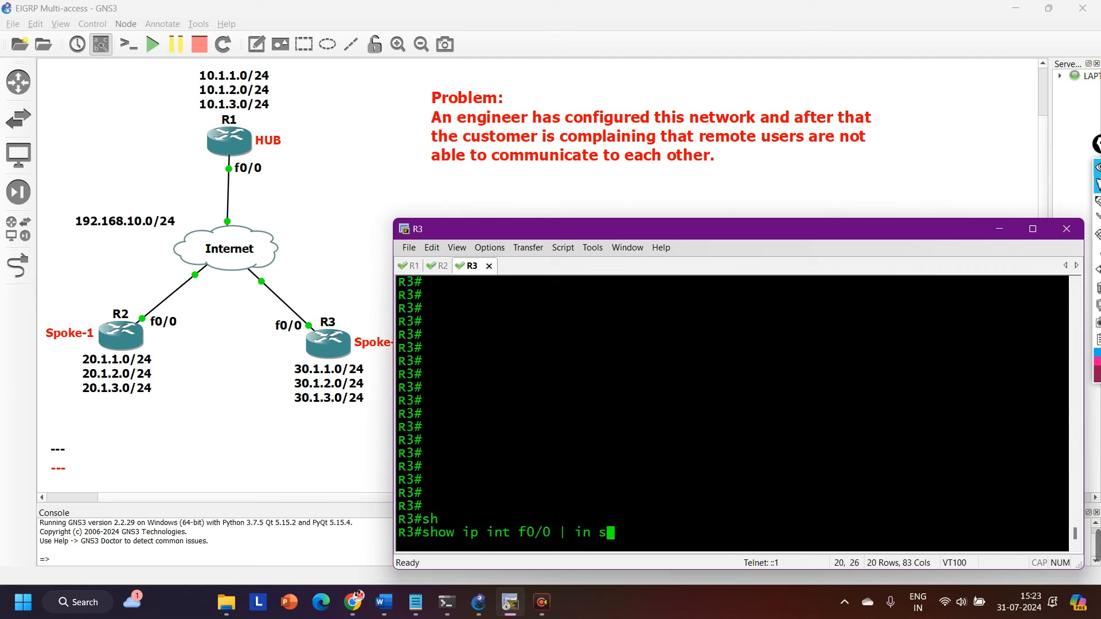
type("pli")
key("Return")
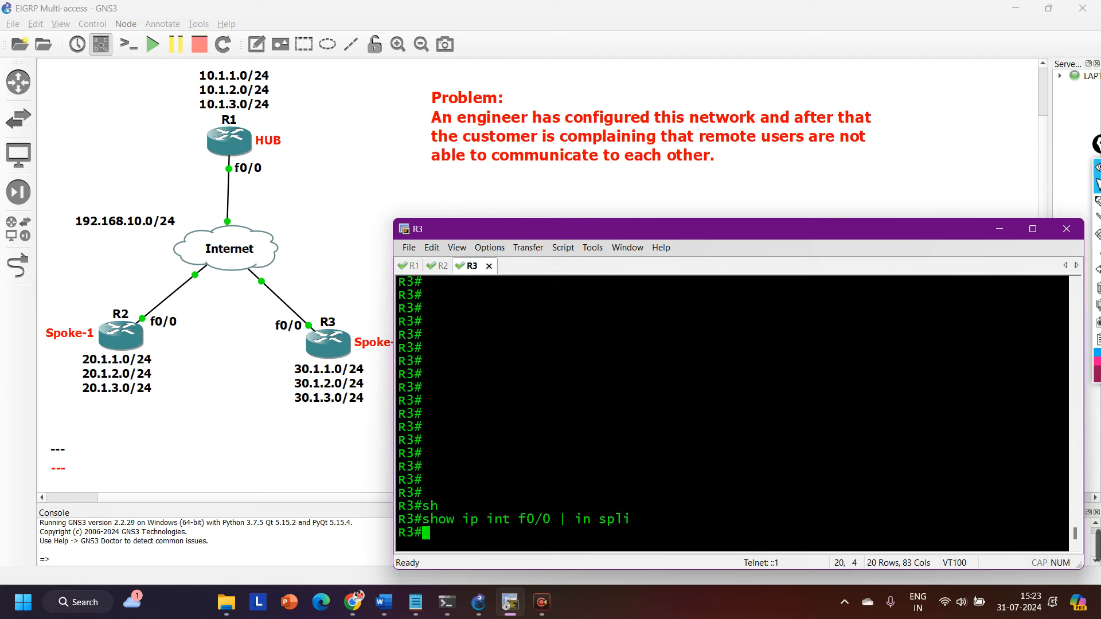
Rerun show ip int f0/0 on R3 without the spli filter.
key("Return")
key("Up")
key("BackSpace")
key("BackSpace")
key("BackSpace")
key("BackSpace")
key("BackSpace")
key("BackSpace")
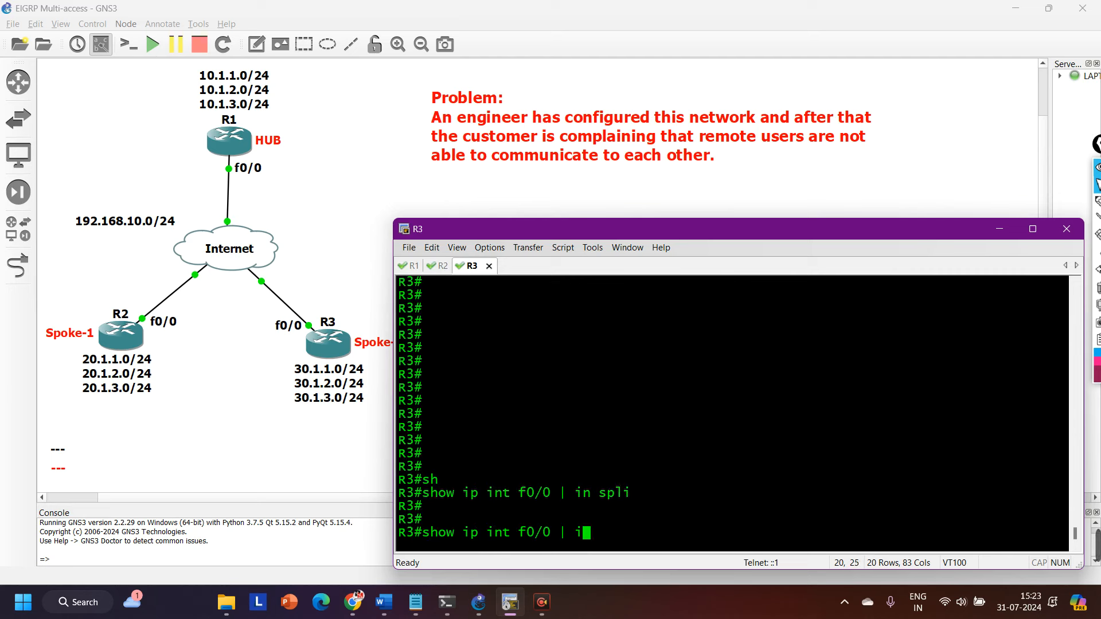
key("BackSpace")
key("BackSpace")
key("BackSpace")
key("Return")
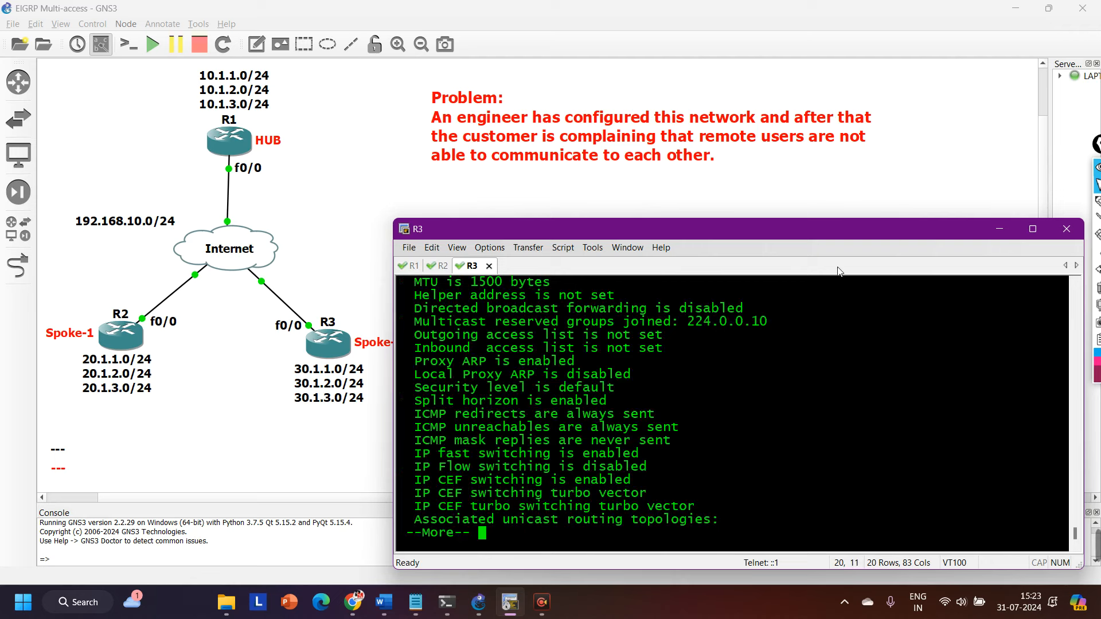
Highlight the multicast group 224.0.0.10 and the Split horizon line in R3's output and finish the paged listing.
left_click_drag(760, 327, 648, 324)
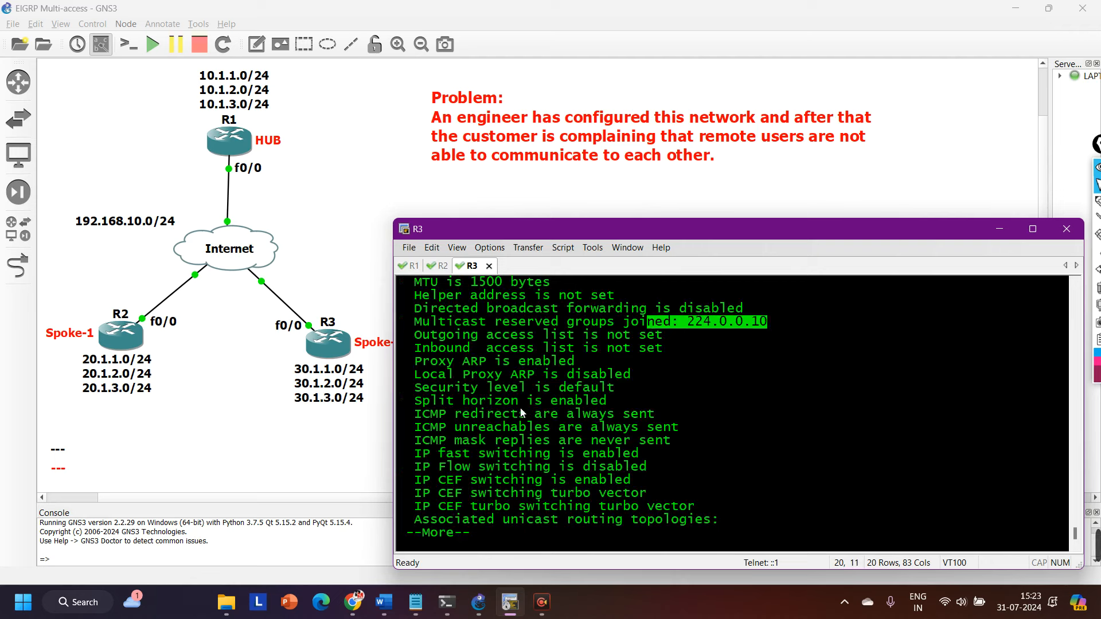
left_click_drag(409, 402, 648, 408)
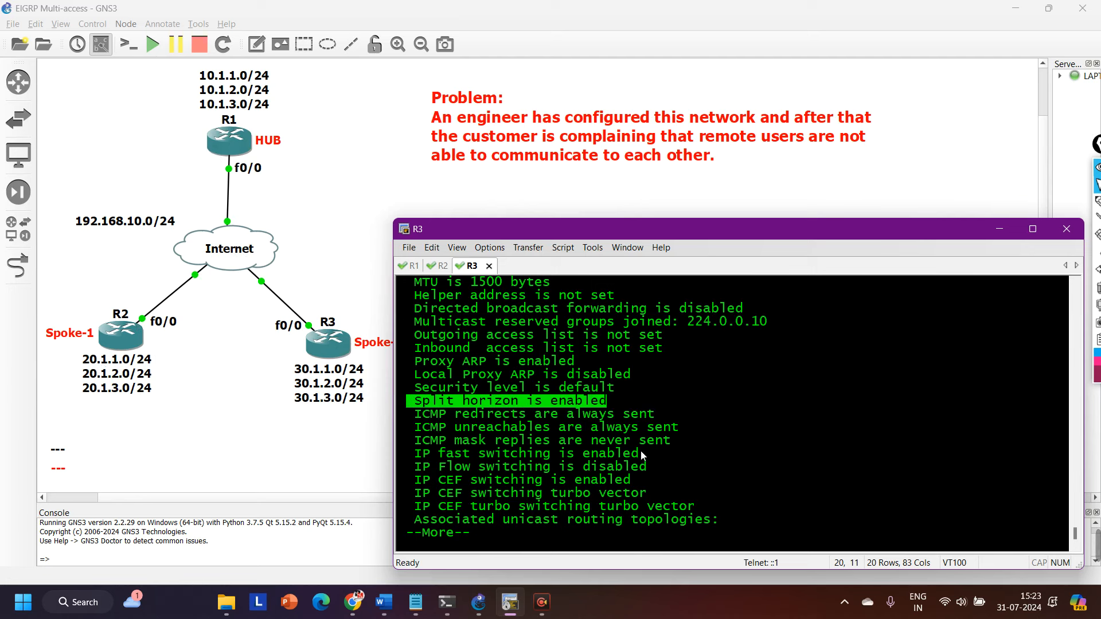
key("space")
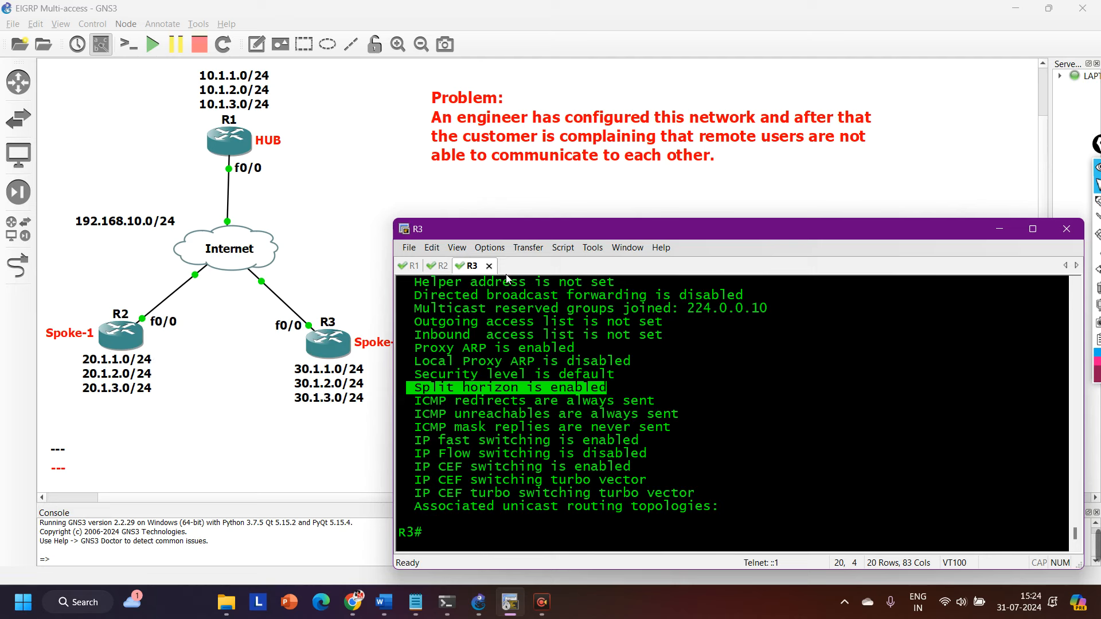
Run show ip int f0/0 on R1, highlight its Split horizon line and quit the paged output.
left_click(417, 274)
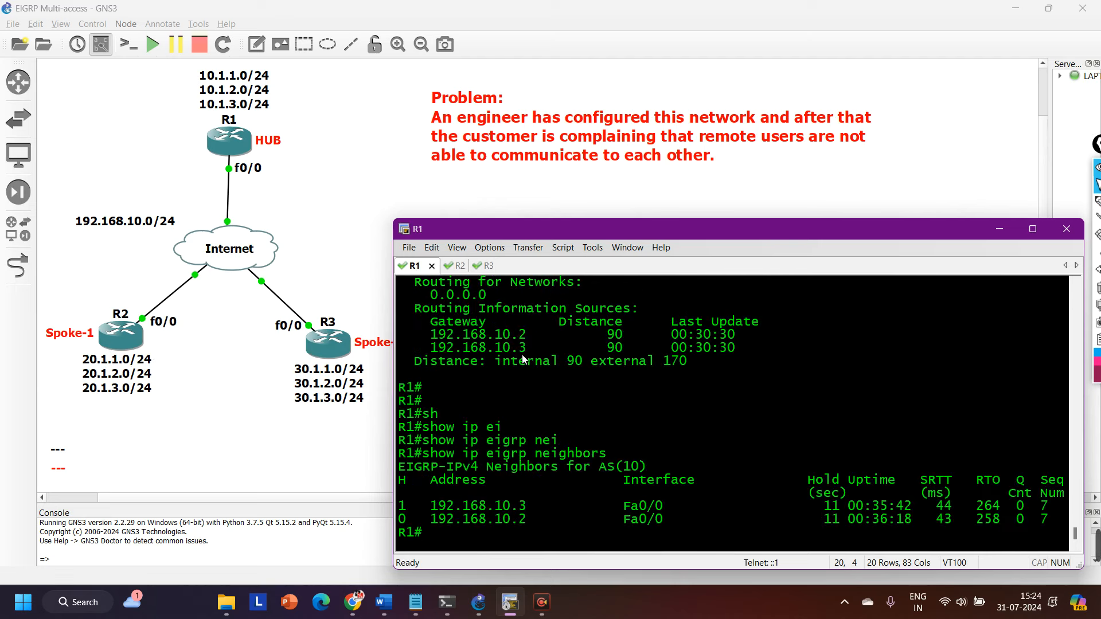
key("Return")
key("Return")
type("sh")
key("Tab")
type("ip ")
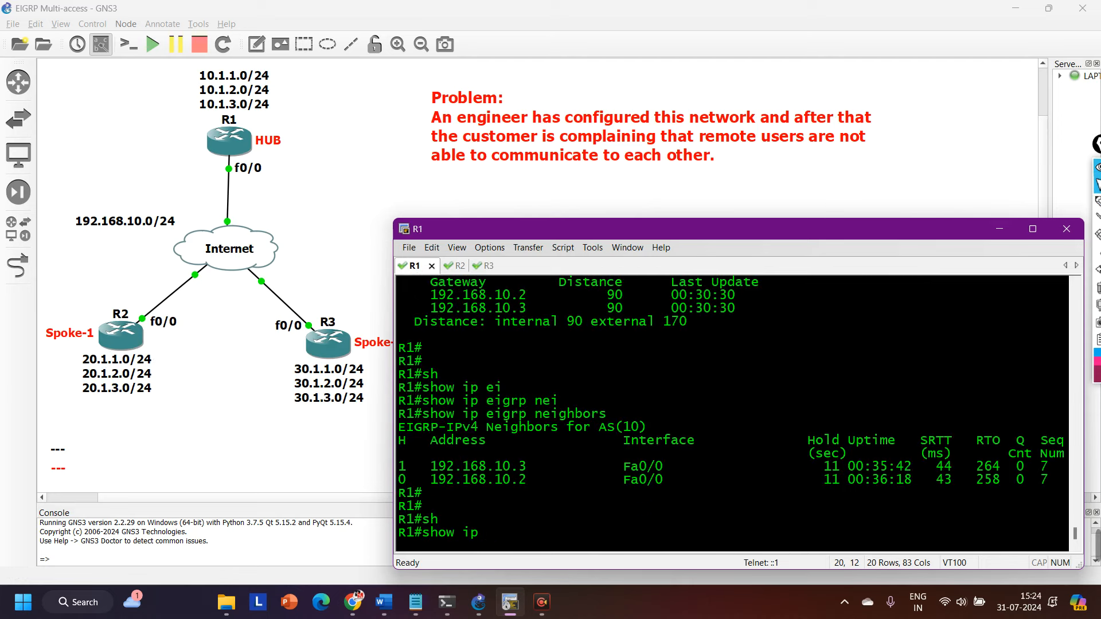
type("int f0/0")
key("Return")
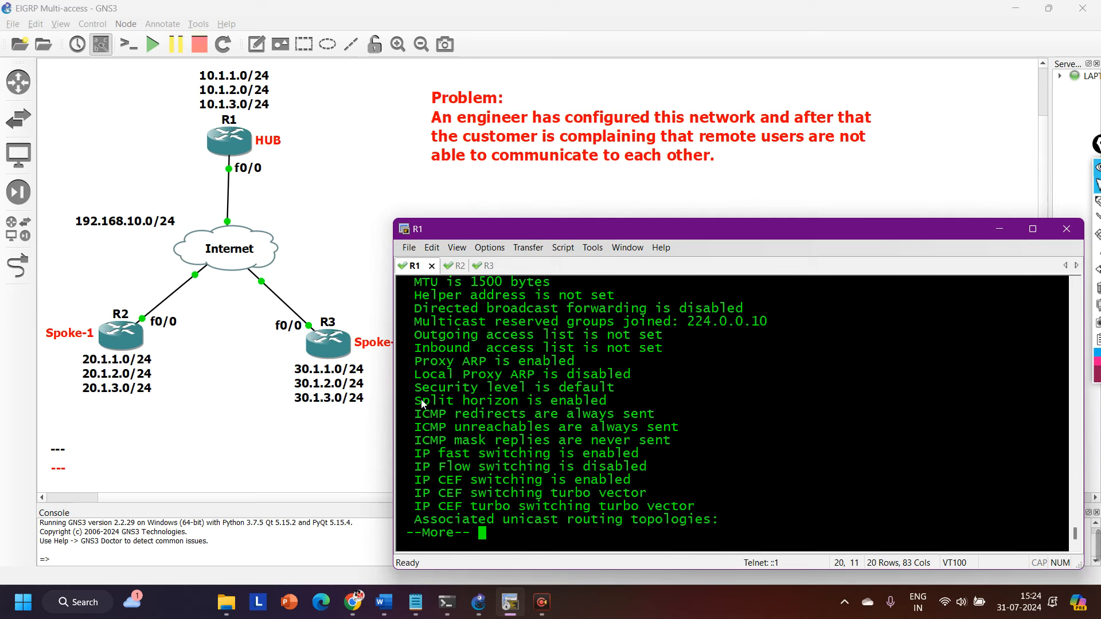
left_click_drag(416, 401, 642, 408)
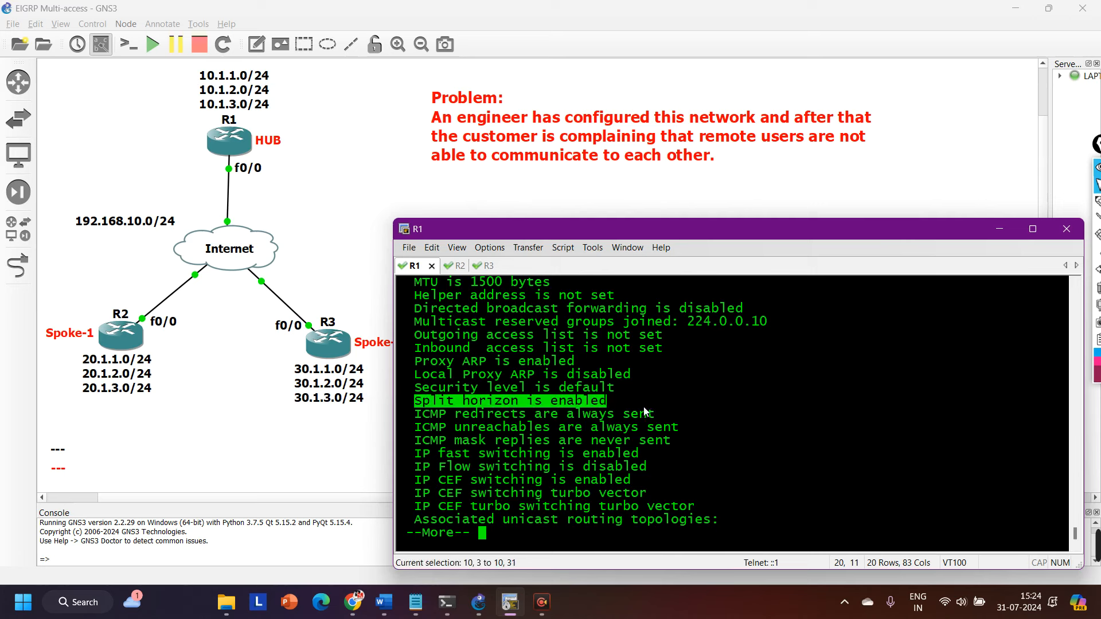
type("qconf")
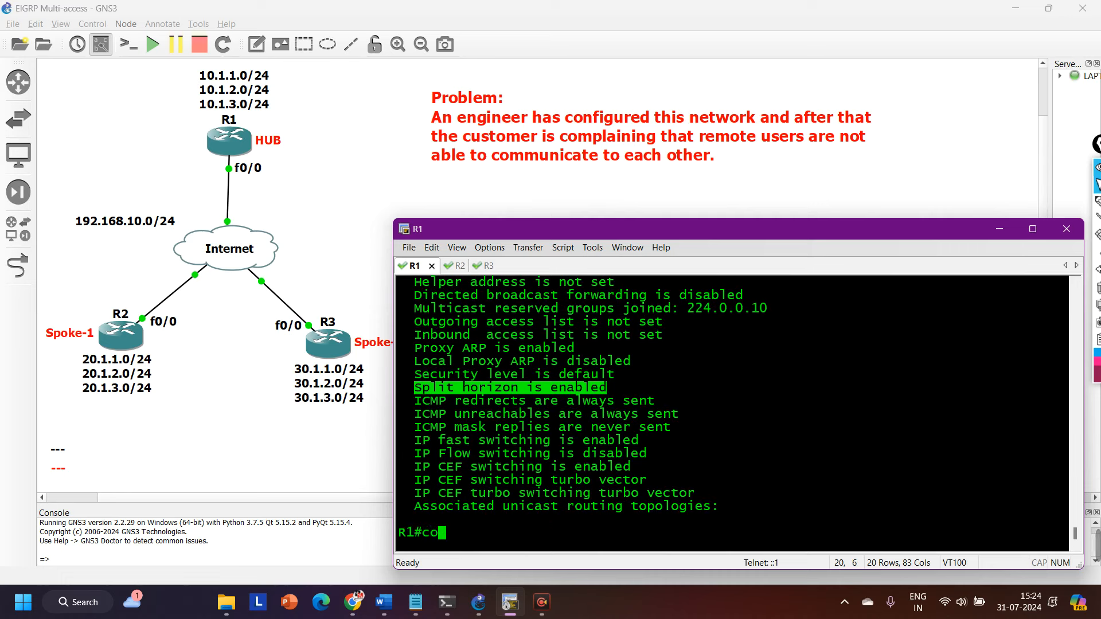
Enter terminal configuration mode on R1 and open interface f0/0 for configuration.
key("Tab")
key("Return")
key("Return")
key("Return")
key("Return")
key("Return")
key("Return")
key("Return")
key("Return")
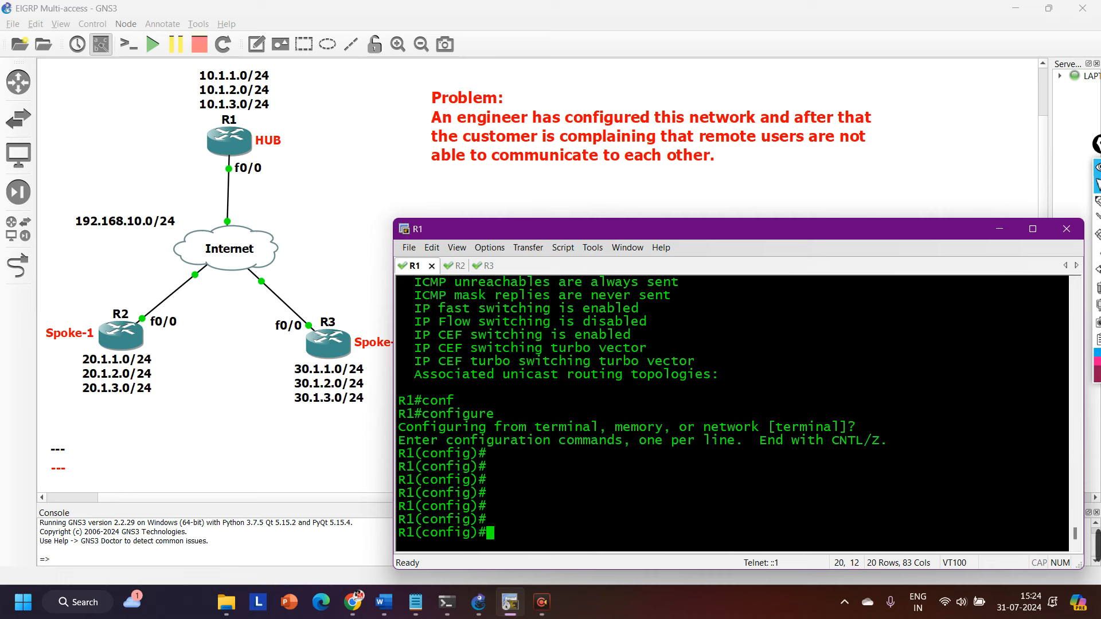
type("int")
type("f0/0")
key("Return")
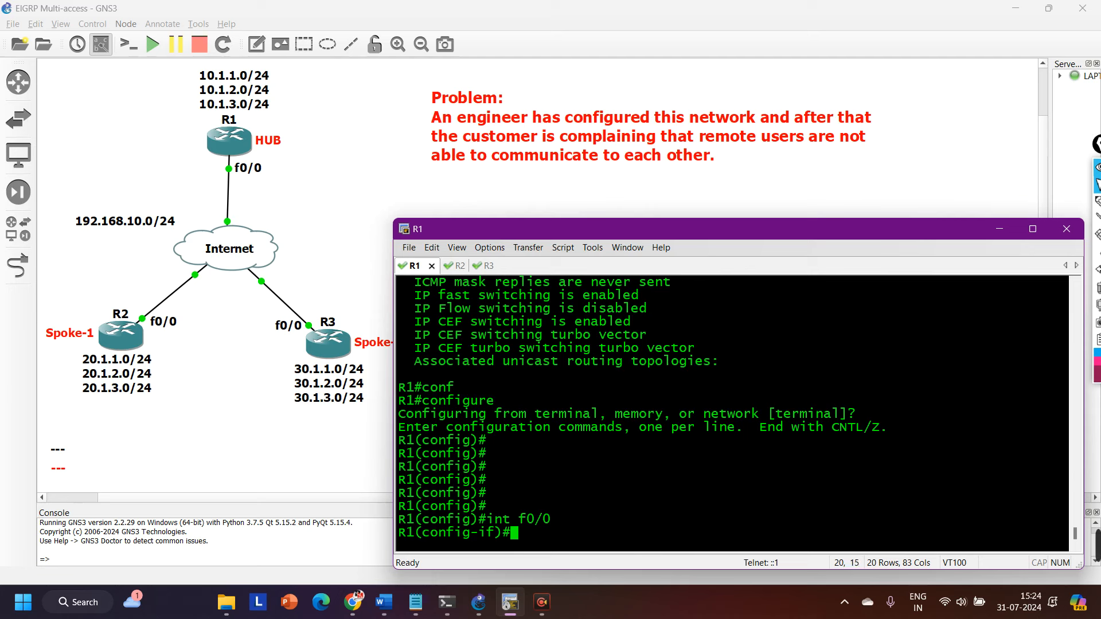
type("no ip")
key("BackSpace")
key("BackSpace")
key("BackSpace")
key("BackSpace")
key("BackSpace")
key("BackSpace")
type("spli")
key("Tab")
key("BackSpace")
key("BackSpace")
key("BackSpace")
key("BackSpace")
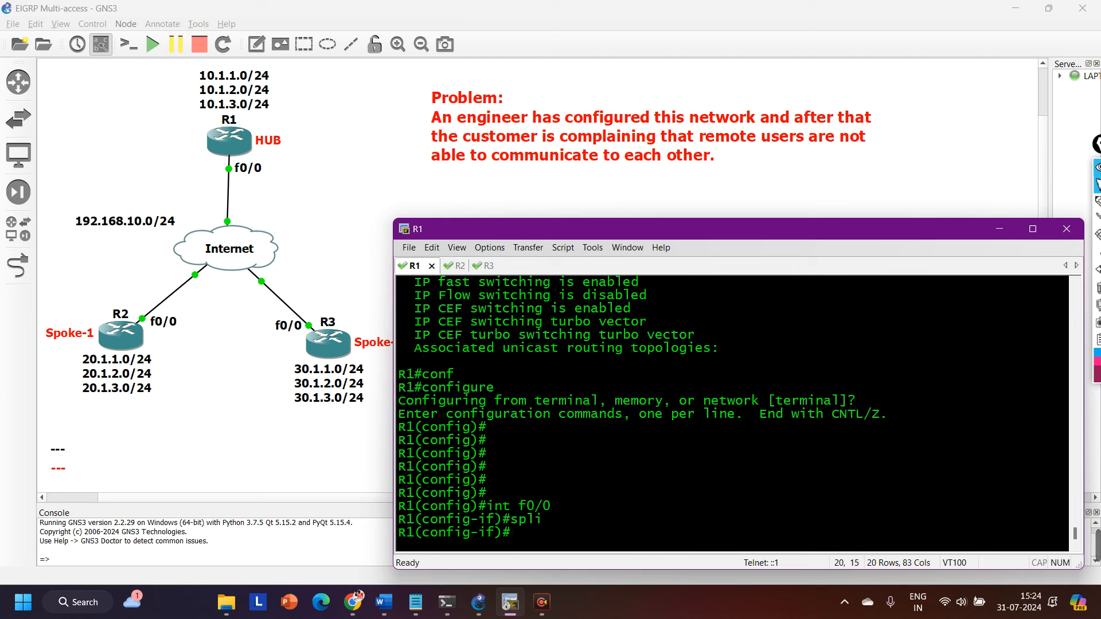
Disable split horizon for EIGRP 10 on R1's f0/0 with no ip split-horizon eigrp 10.
type("ip spli")
key("Tab")
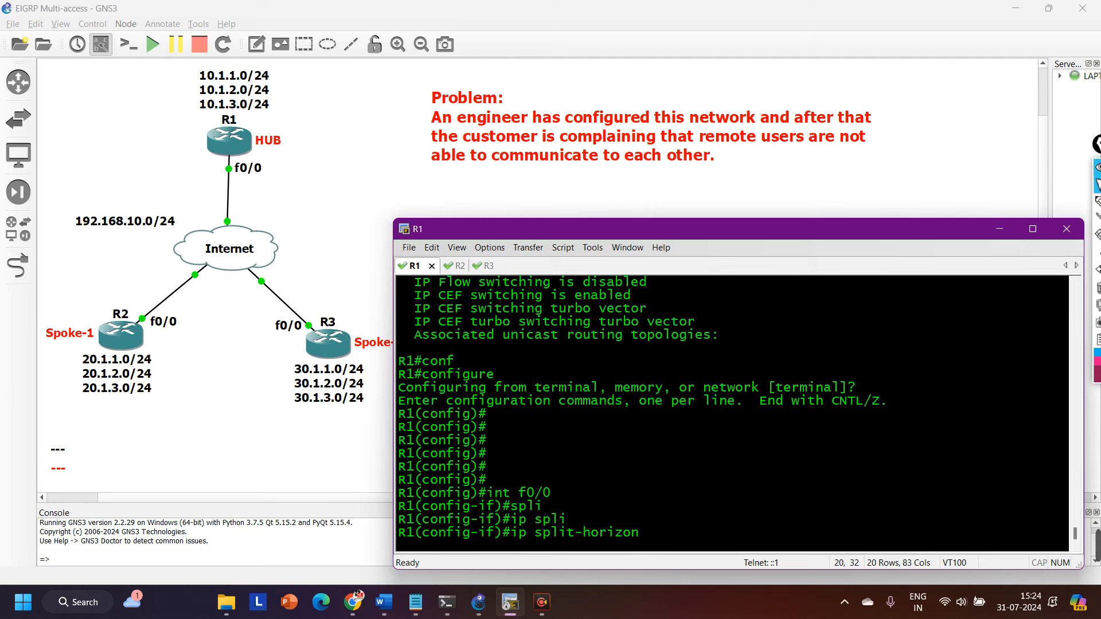
type("ei")
key("Tab")
type("10")
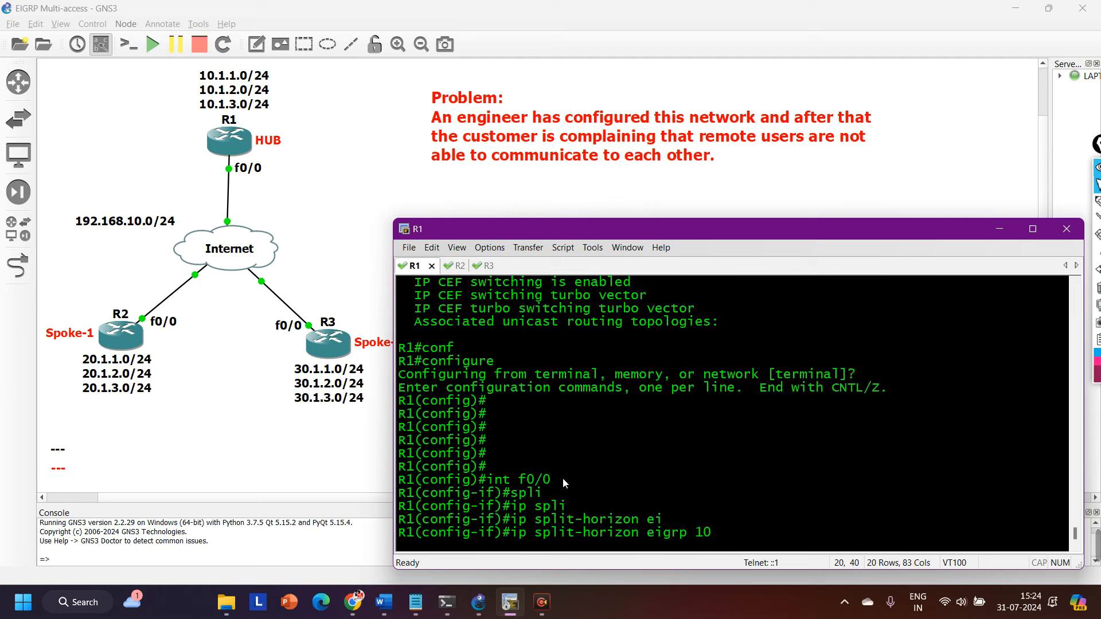
left_click_drag(563, 480, 497, 479)
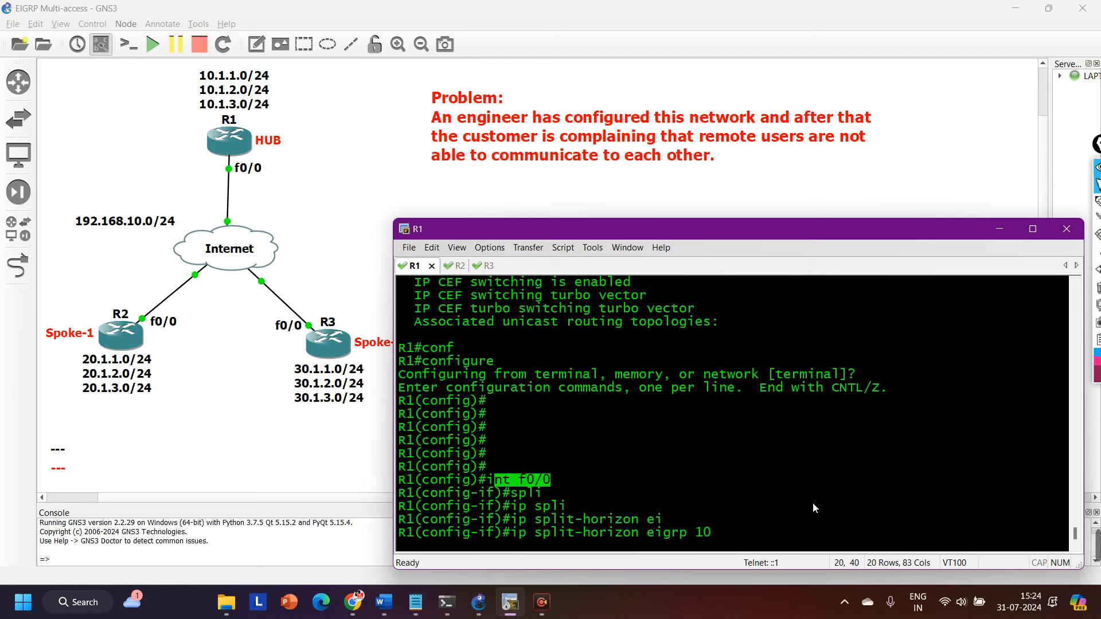
key("ctrl+a")
type("n")
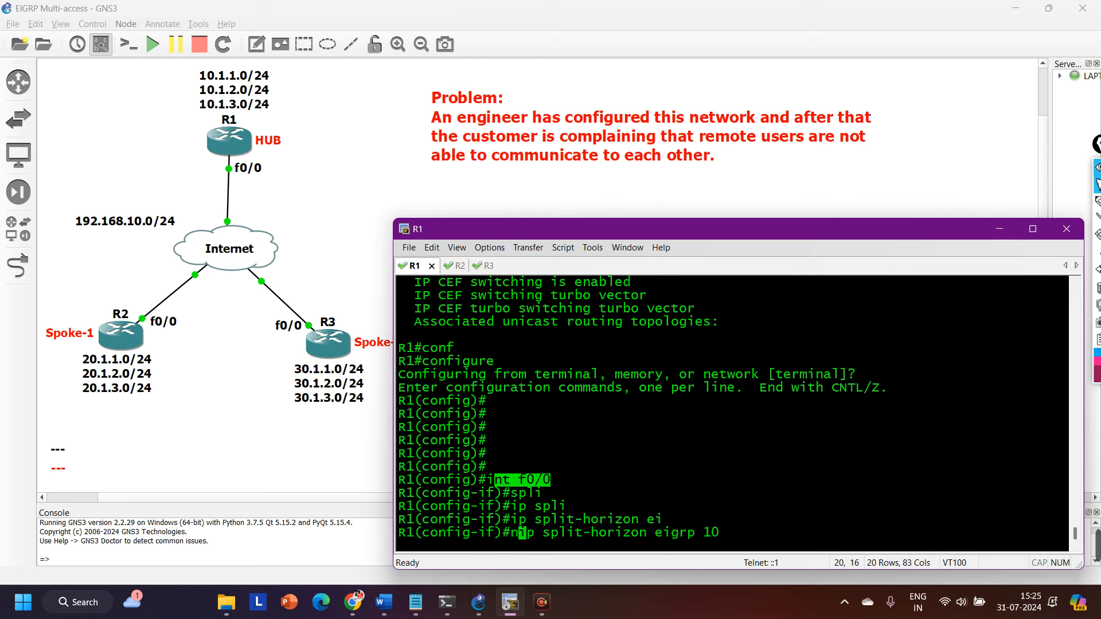
type("o")
key("Return")
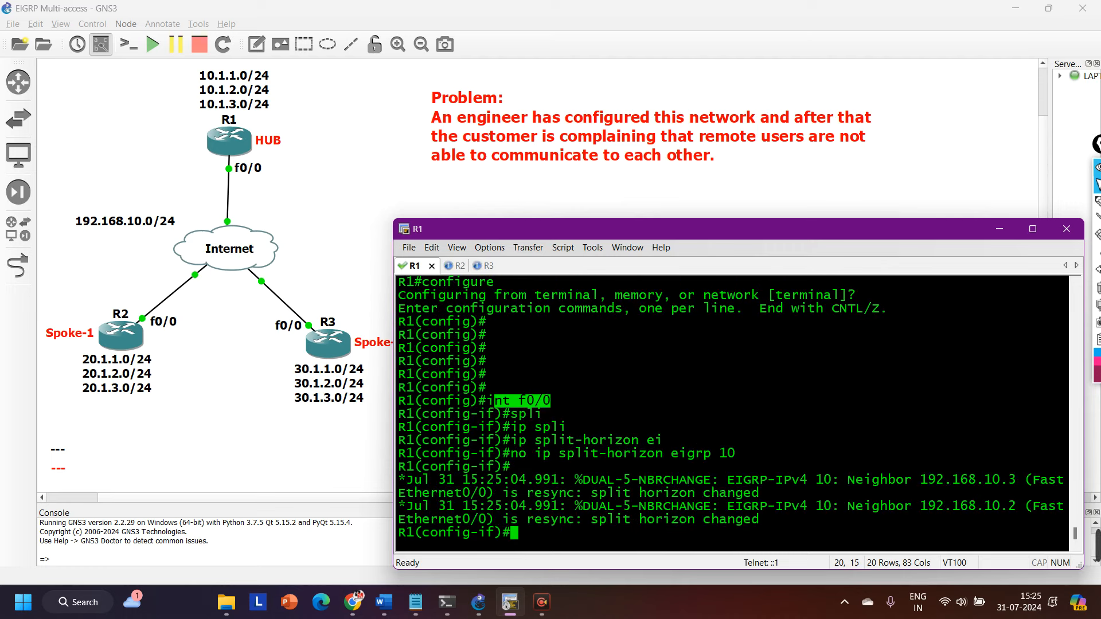
key("Return")
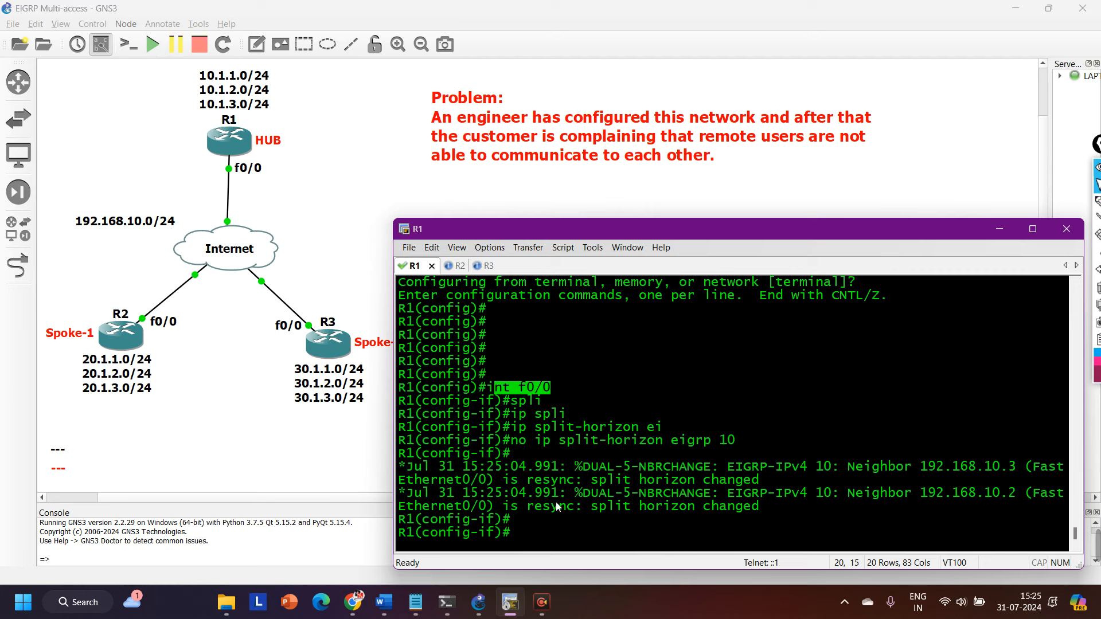
Leave configuration mode on R1 and run show ip int f0/0.
key("ctrl+z")
key("Return")
key("Return")
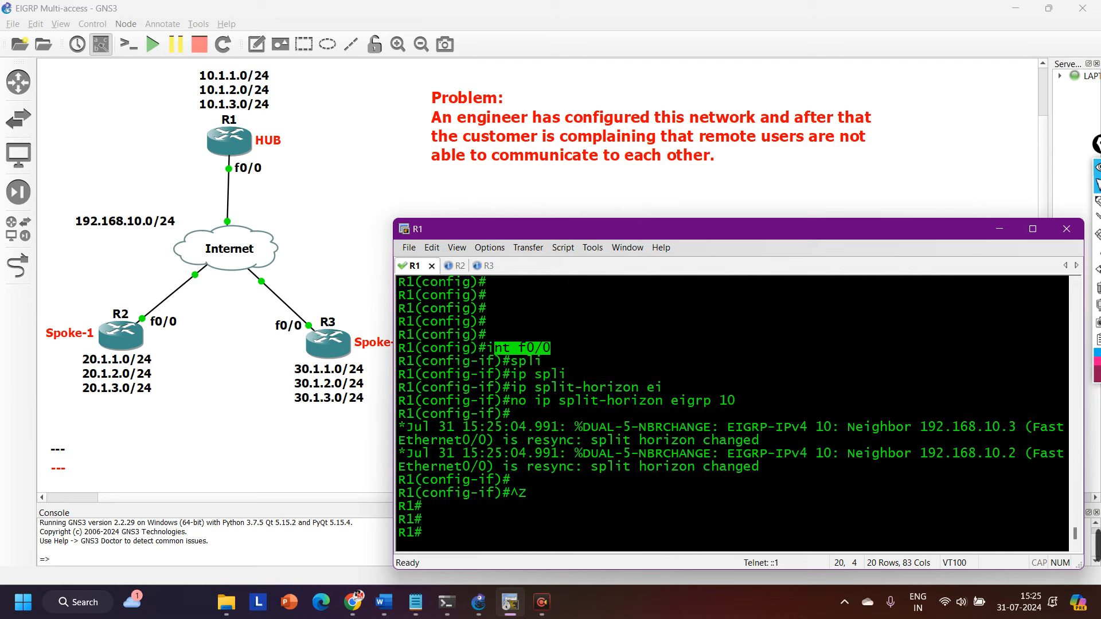
key("Return")
key("Return")
type("show ip int f0/0")
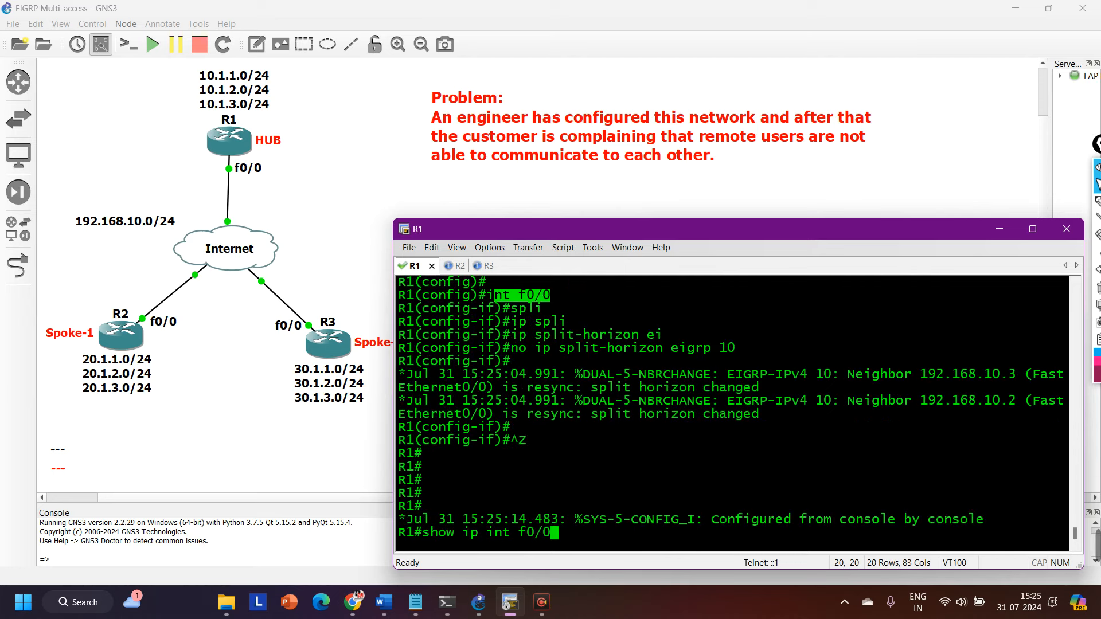
key("Return")
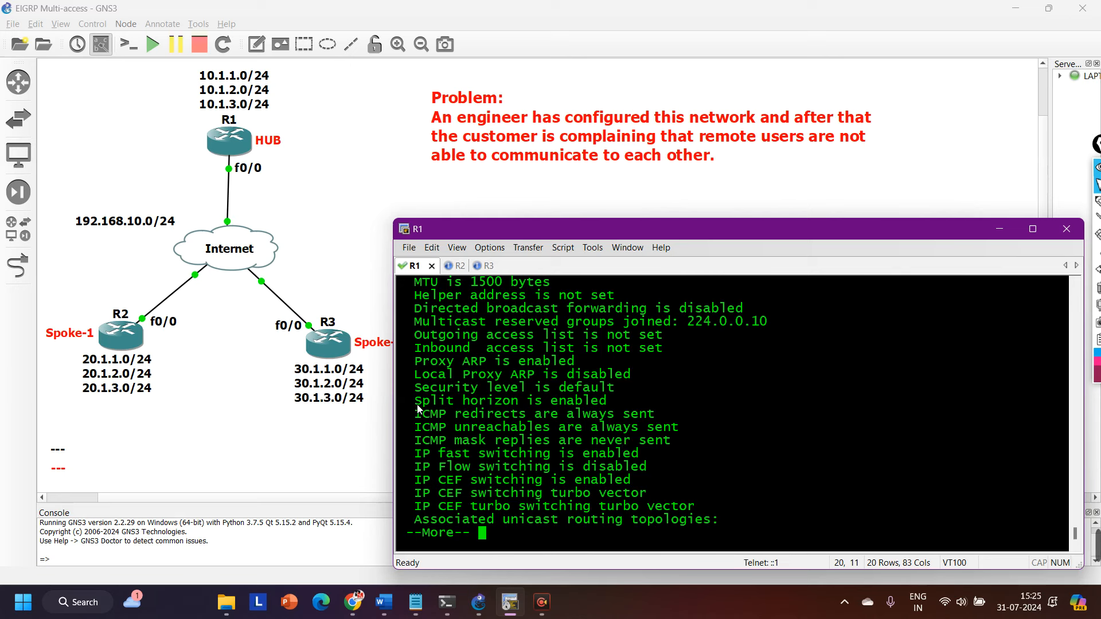
Highlight the Split horizon line in R1's interface output and leave the paged listing.
left_click_drag(415, 403, 637, 397)
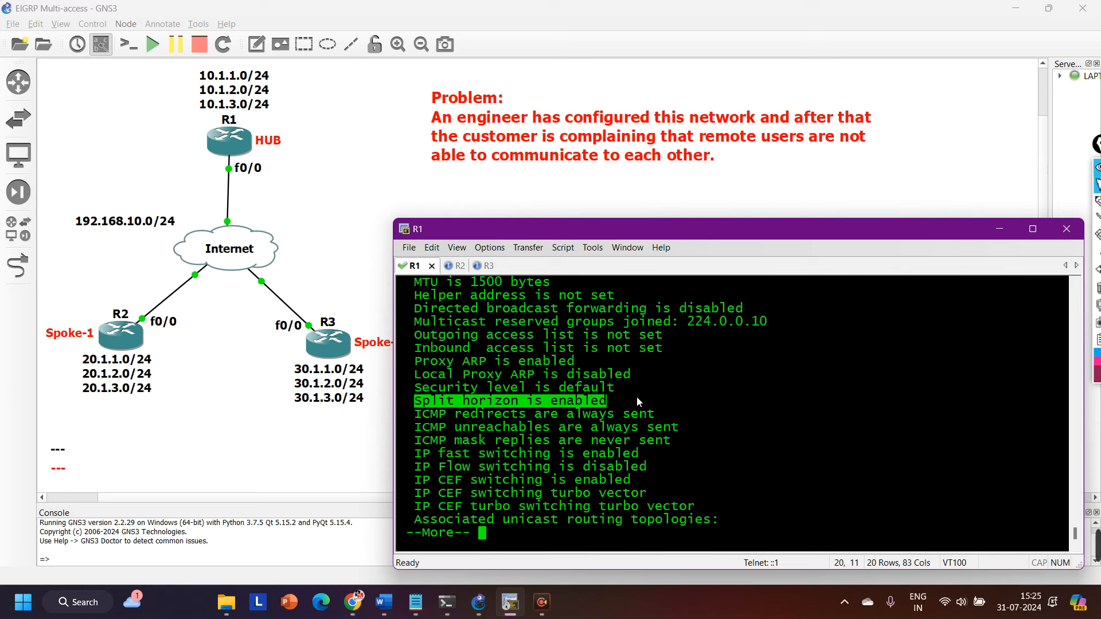
mouse_move(417, 403)
left_mouse_down()
mouse_move(631, 400)
mouse_move(384, 407)
mouse_move(414, 406)
left_mouse_up()
key("space")
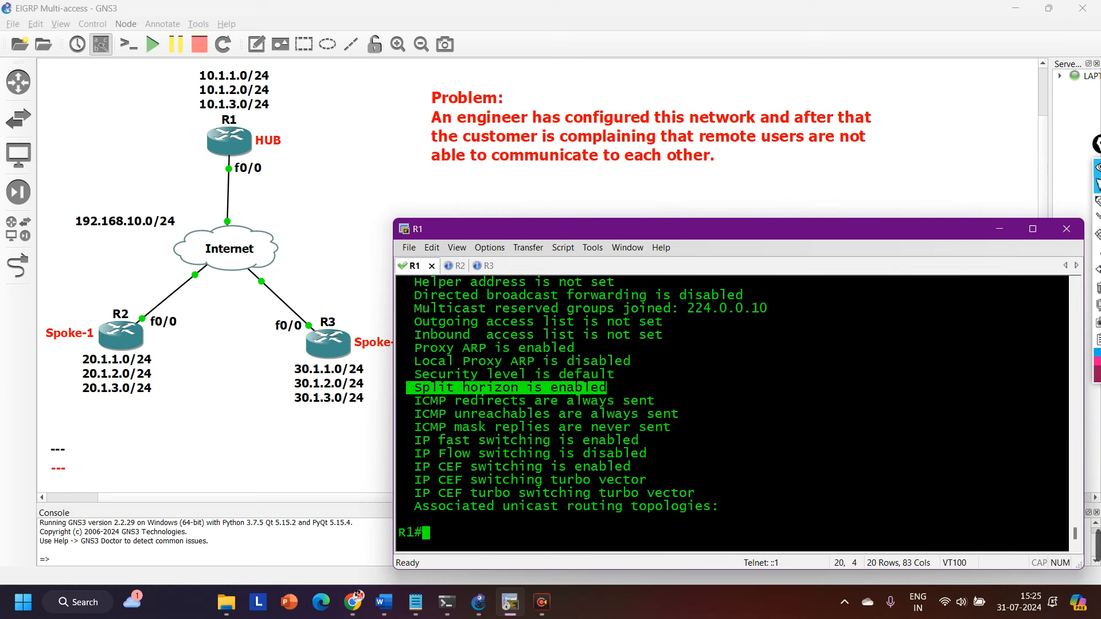
Run show ip eigrp int detail f0/0 on R1 and highlight its Split-horizon line.
key("Return")
key("Return")
key("Return")
type("sh")
key("Tab")
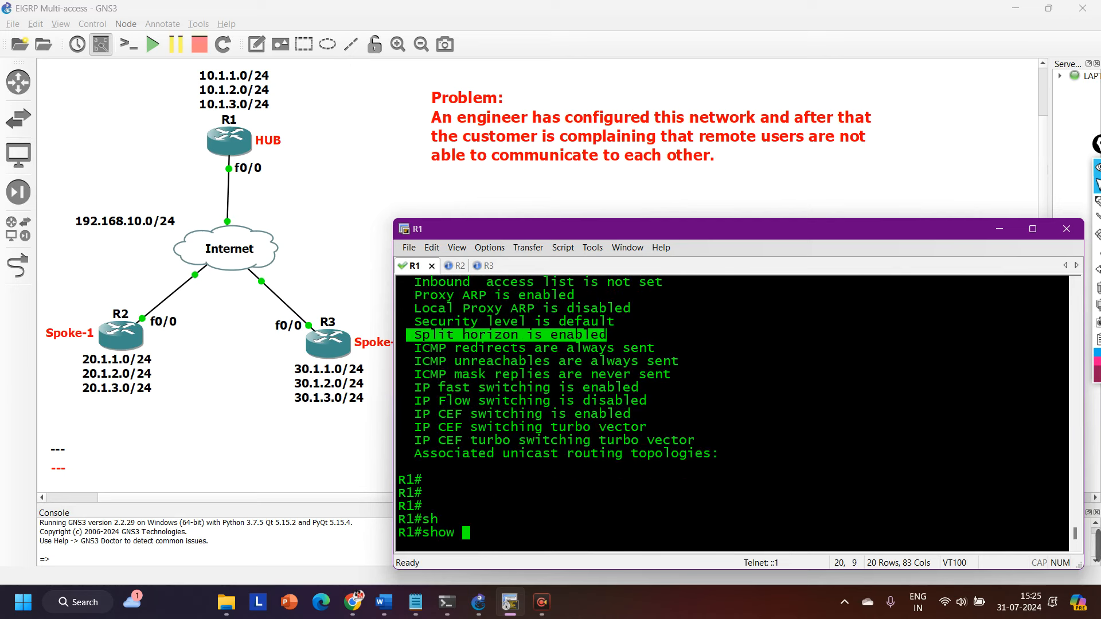
type("ip ei")
key("Tab")
type("in")
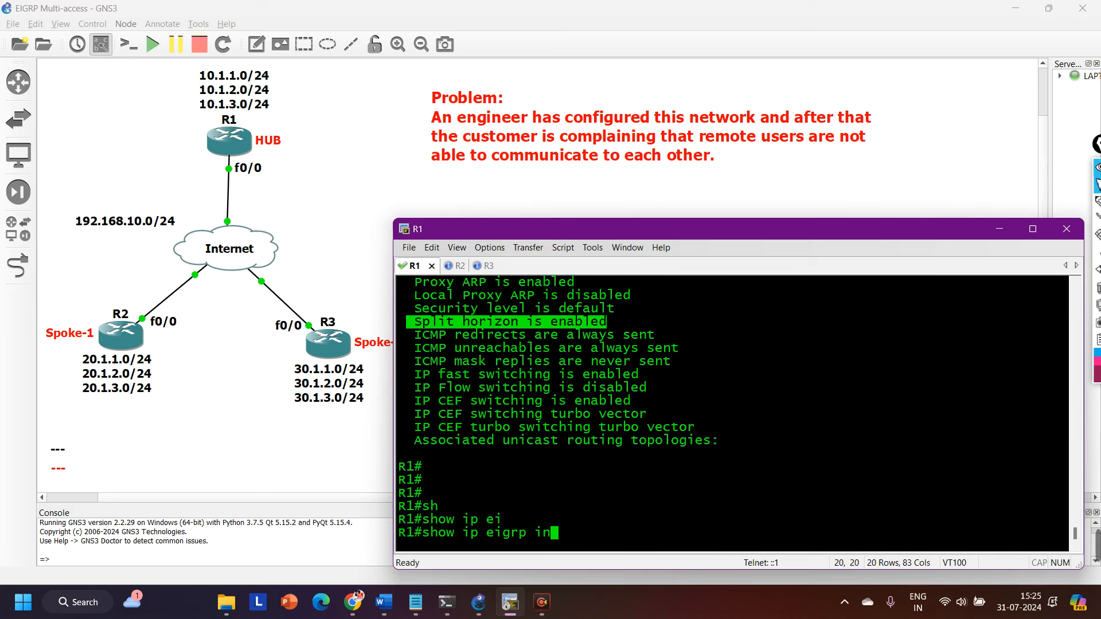
type("t f0/0 de")
key("Tab")
key("BackSpace")
key("BackSpace")
key("BackSpace")
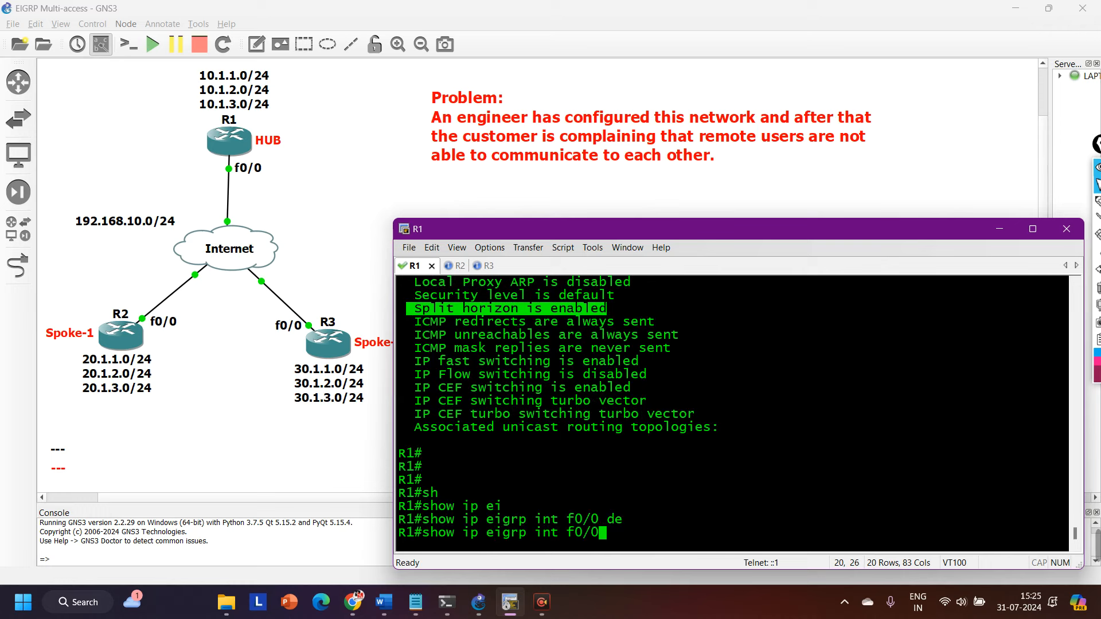
key("BackSpace")
key("BackSpace")
key("BackSpace")
key("BackSpace")
type("det")
key("Tab")
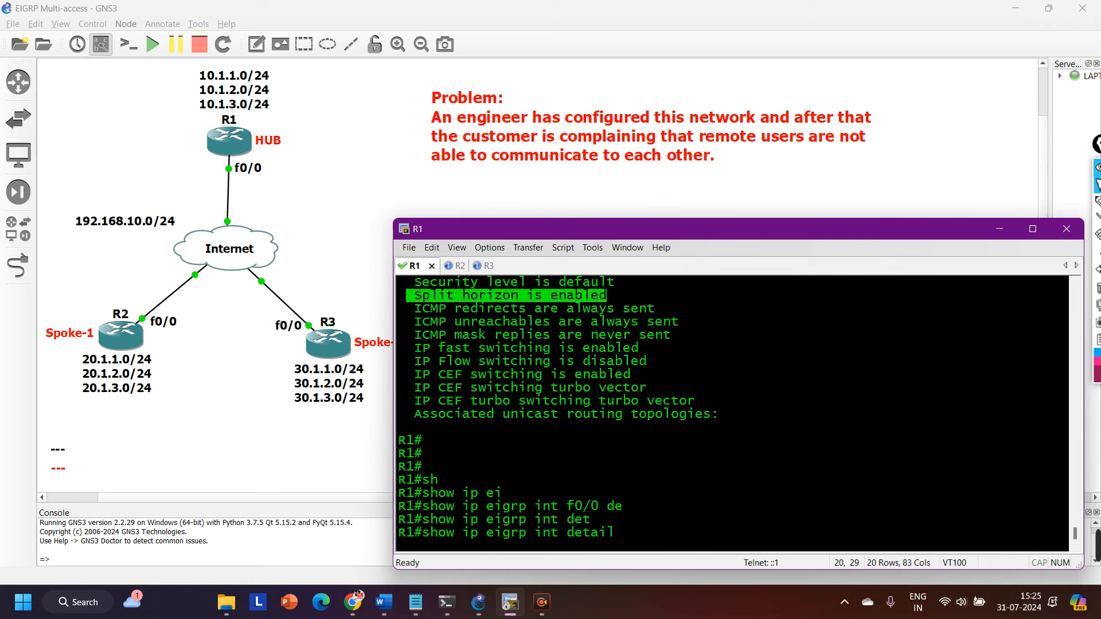
type("f0/0")
key("Return")
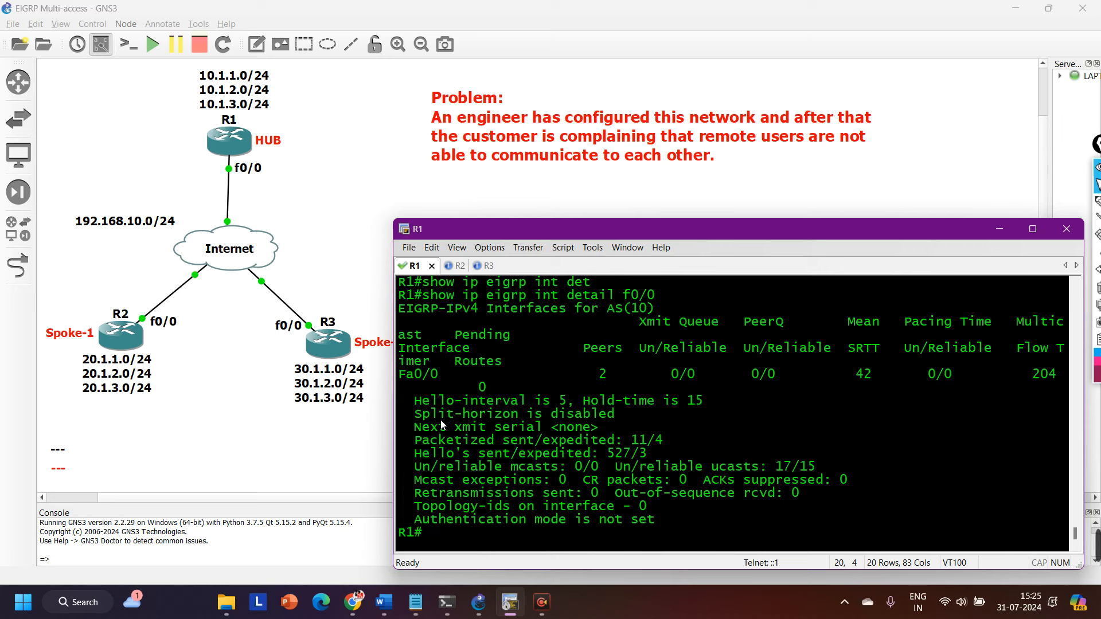
mouse_move(418, 415)
left_mouse_down()
mouse_move(641, 404)
mouse_move(631, 418)
mouse_move(418, 422)
left_mouse_up()
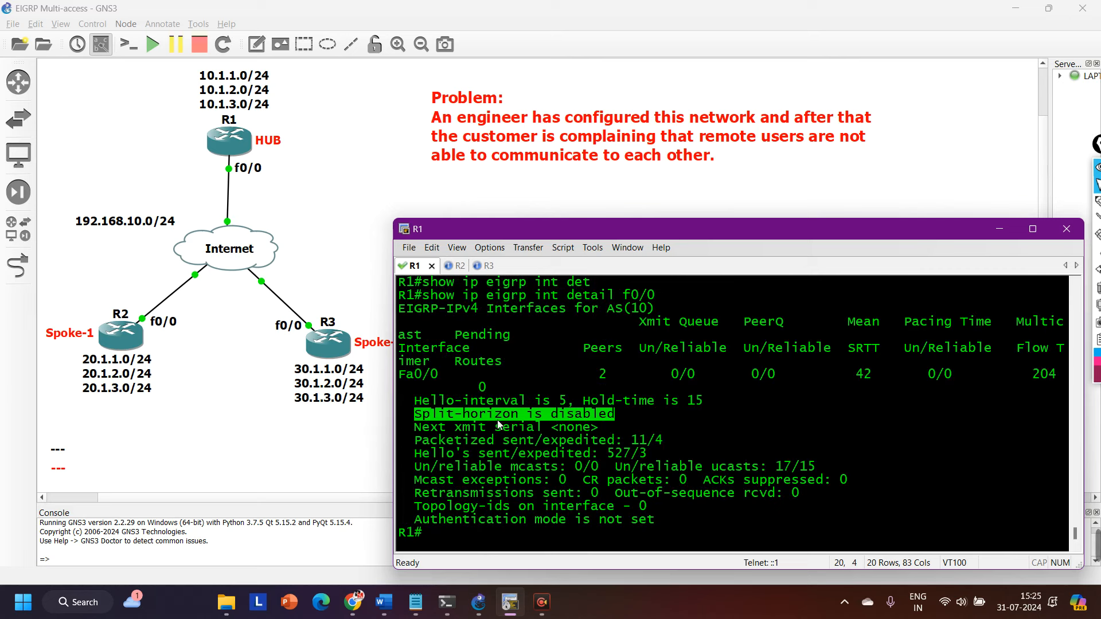
Enter terminal configuration mode on R1 again and open interface f0/0.
type("conf")
key("Tab")
key("Return")
key("Return")
key("Return")
key("Return")
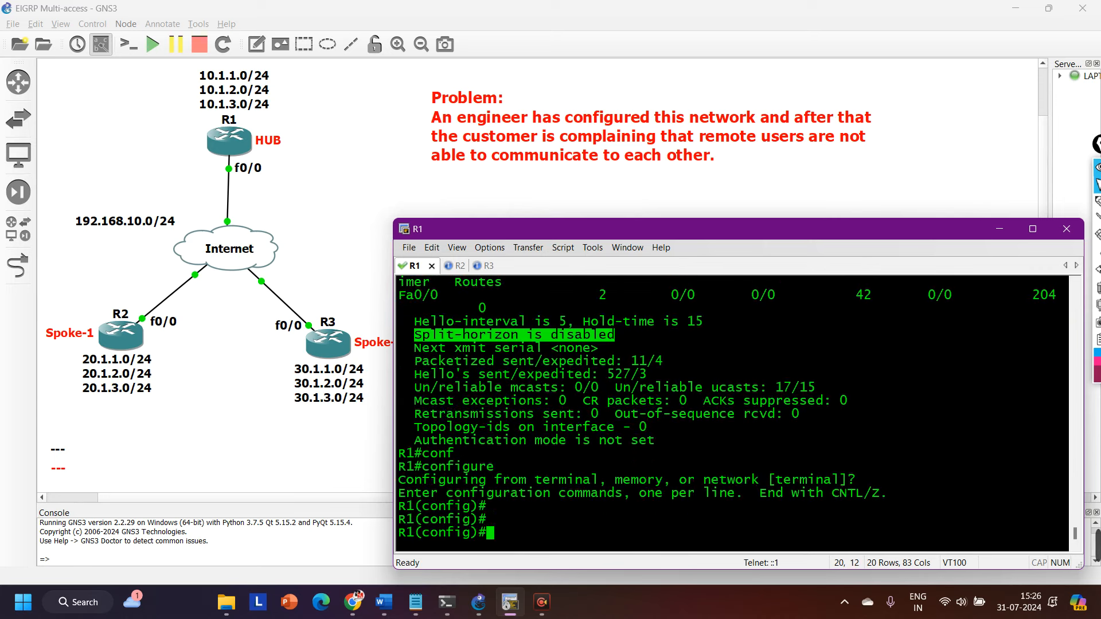
type("int f0/0")
key("Return")
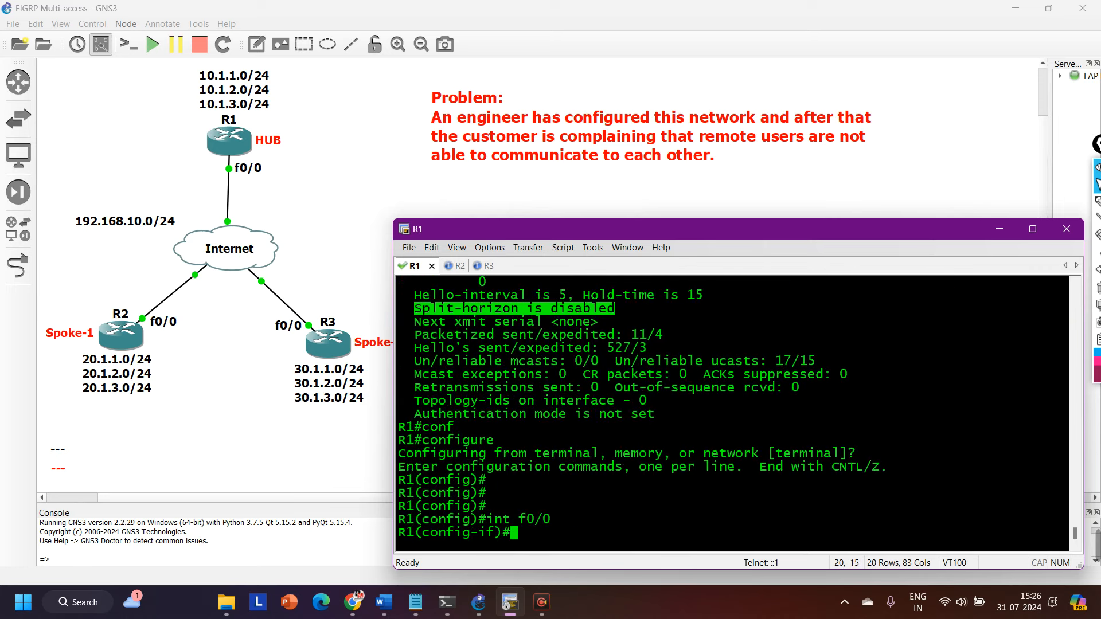
Re-enable split horizon for EIGRP 10 on R1's f0/0 with ip split-horizon eigrp 10.
type("ip spli")
key("Tab")
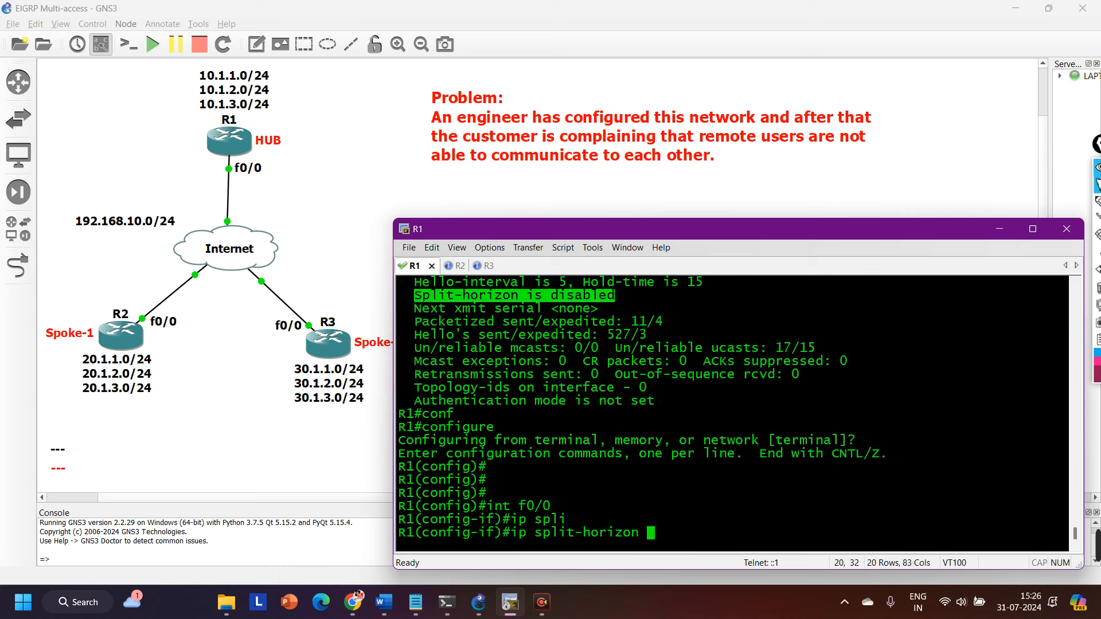
type("ei")
key("Tab")
type("10")
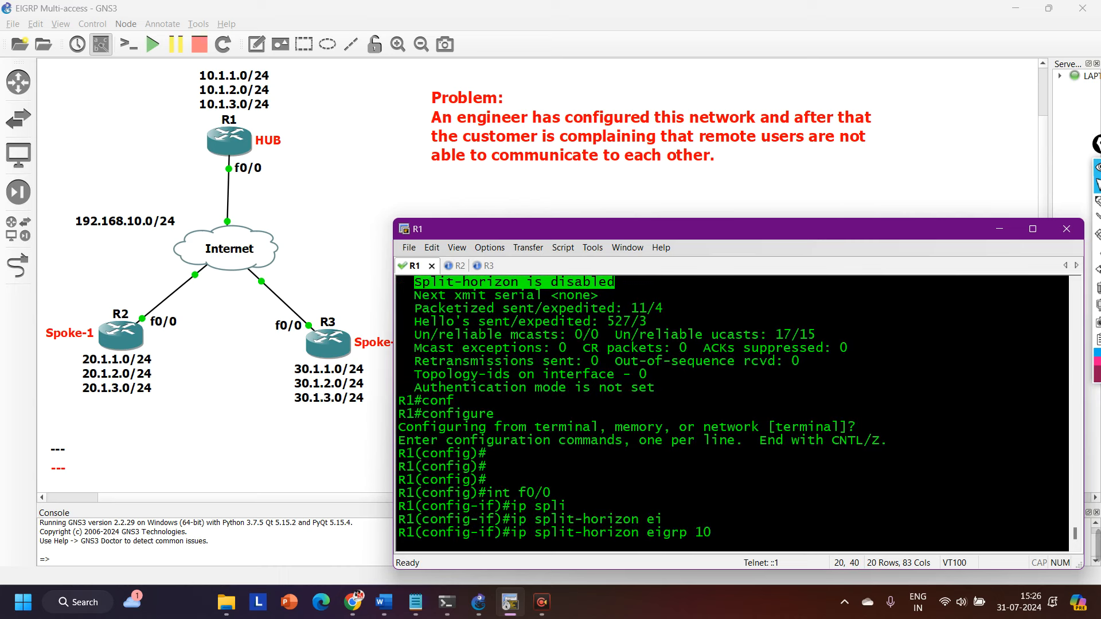
key("Return")
Exit configuration mode, rerun show ip eigrp int detail f0/0 on R1 and highlight the Split-horizon line.
key("ctrl+z")
key("Return")
key("Return")
key("Return")
key("Return")
type("show ip eigrp int detail f0/0")
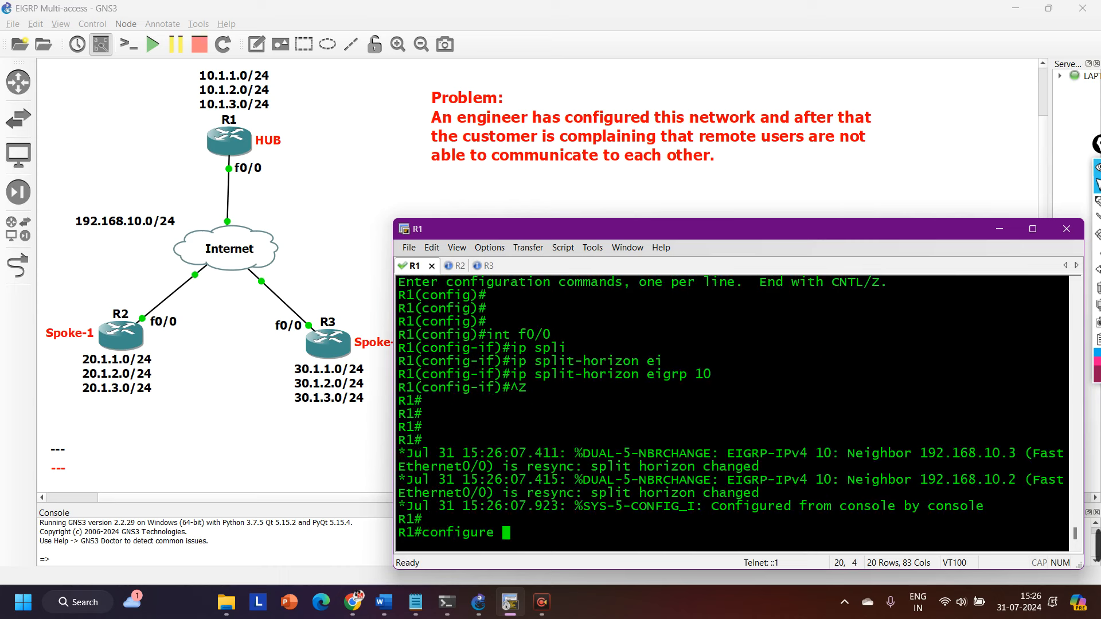
key("Return")
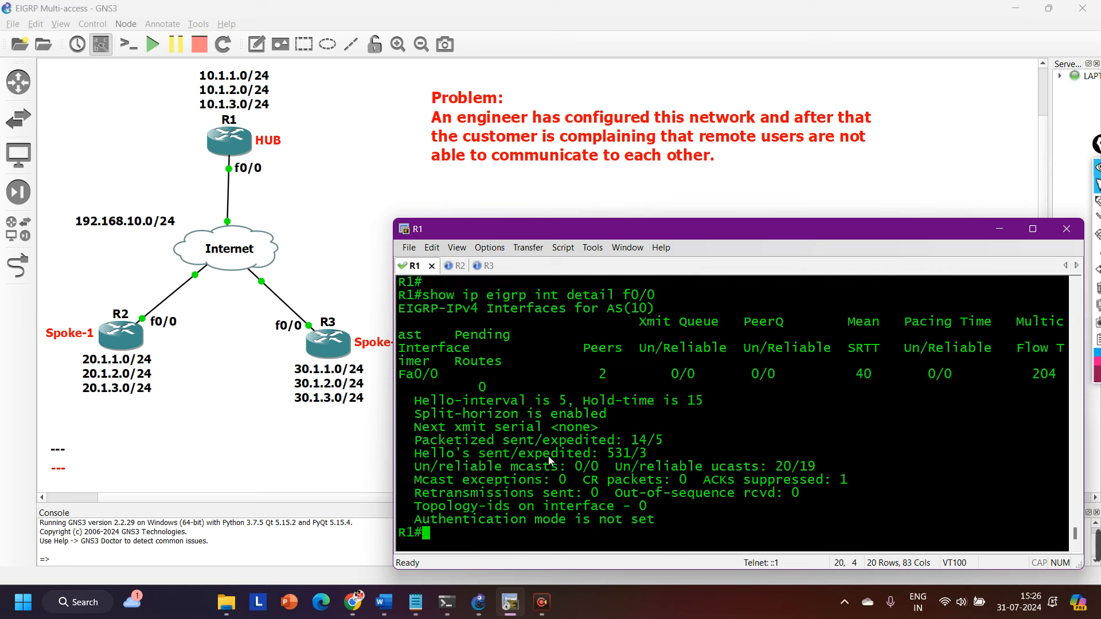
left_click_drag(423, 413, 639, 414)
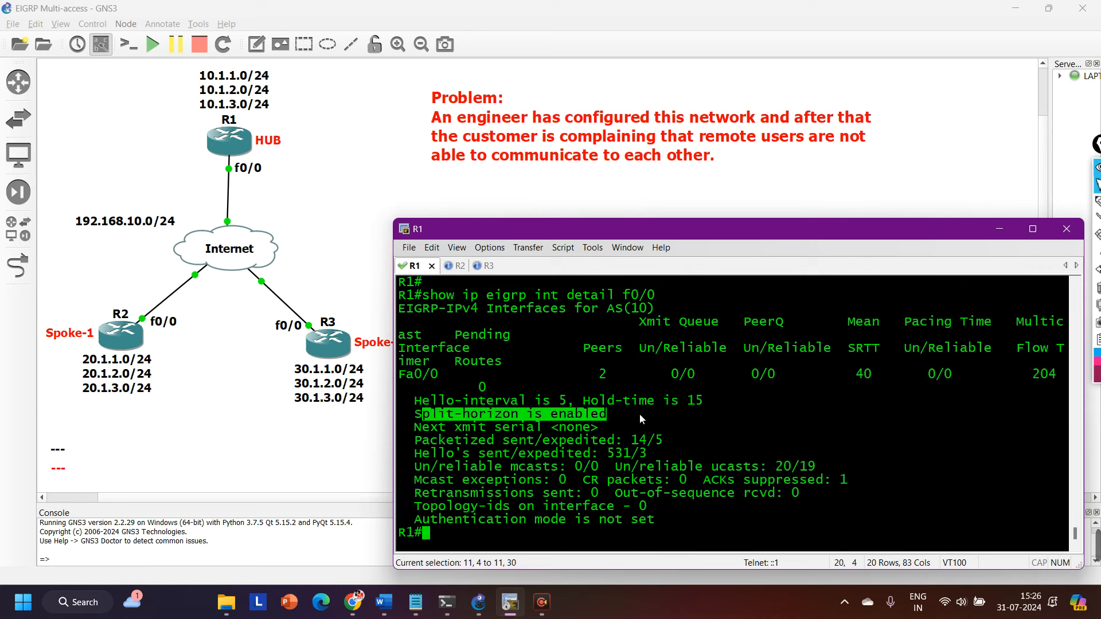
Return to terminal configuration mode on R1 and select interface f0/0.
type("conf")
key("Tab")
key("Return")
key("Return")
key("Return")
key("Return")
key("Return")
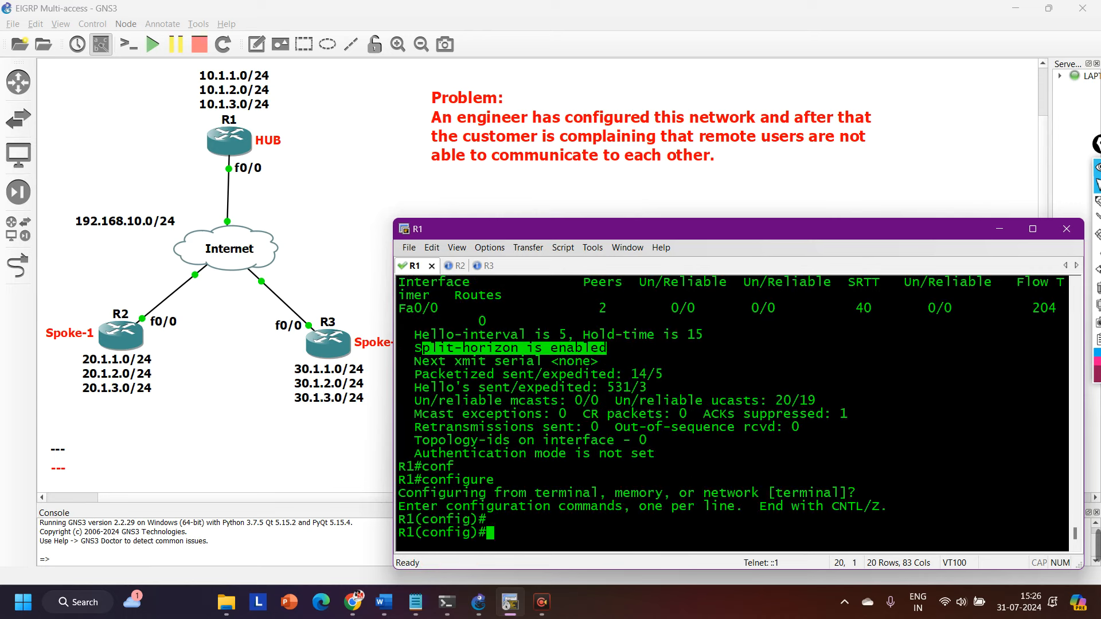
key("Return")
key("Return")
type("int f0/0")
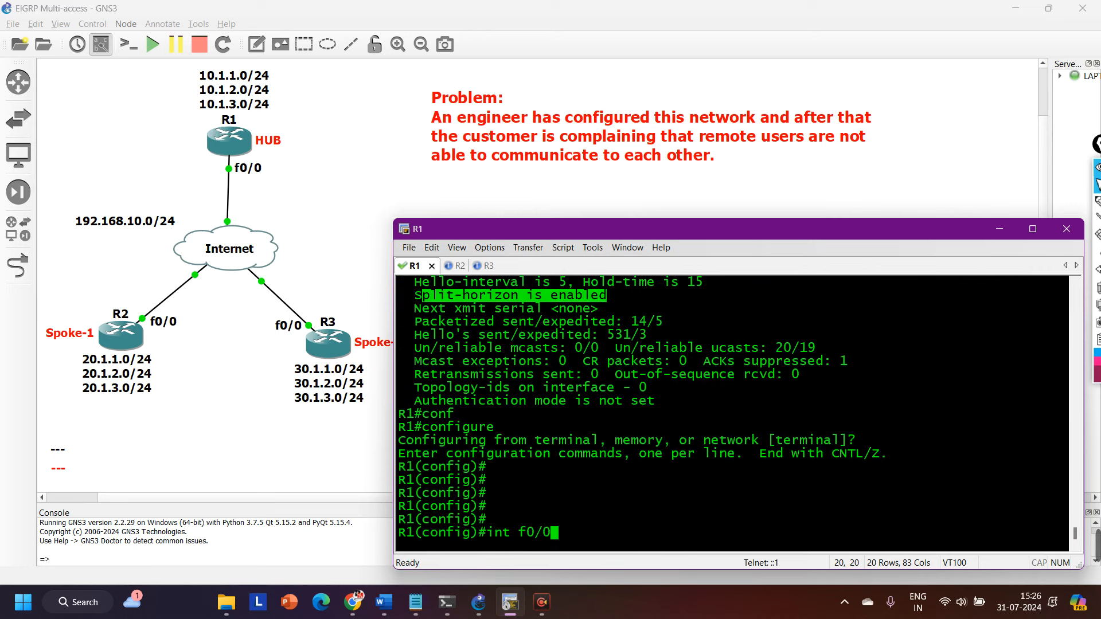
key("Return")
Disable EIGRP 10 split horizon on R1's f0/0 again with no ip split-horizon eigrp 10.
type("n")
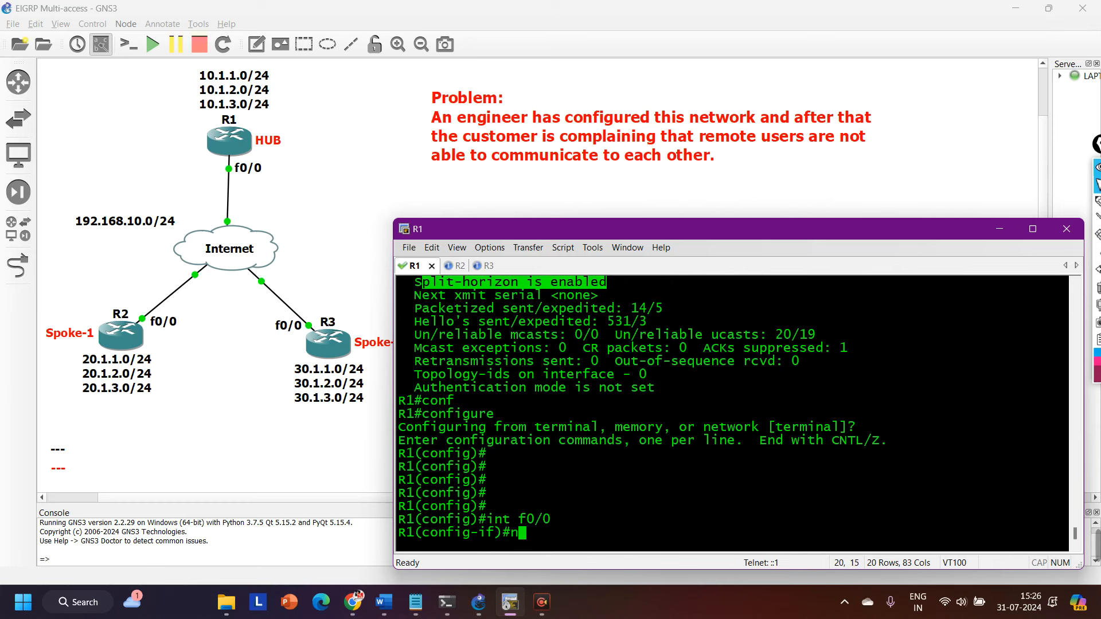
type("o ip spl")
key("Tab")
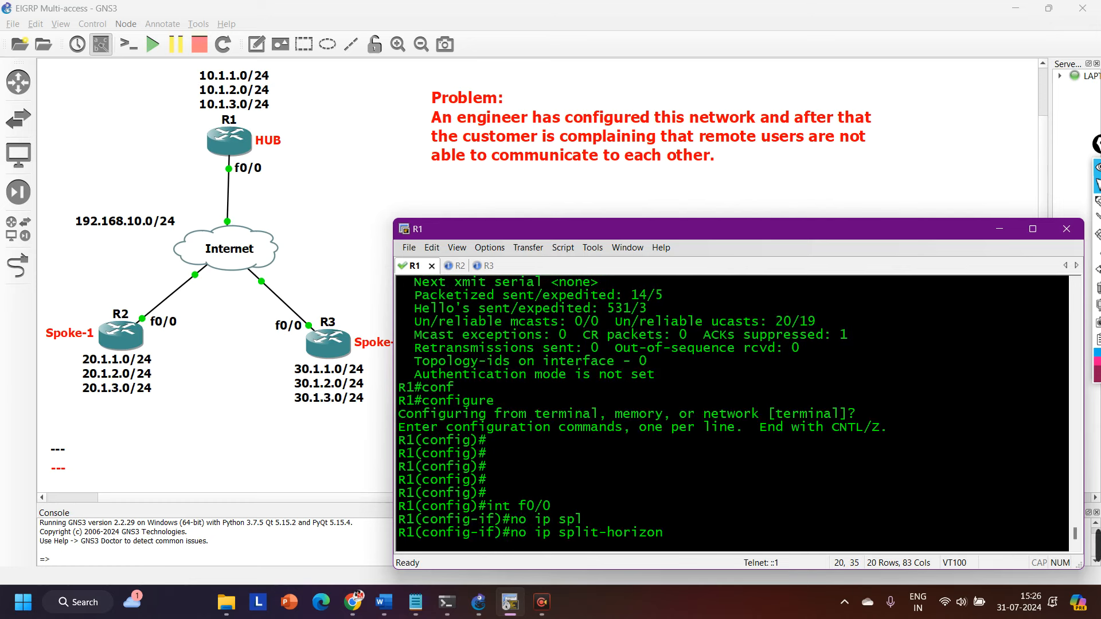
type("ei")
key("Tab")
type("10")
key("Return")
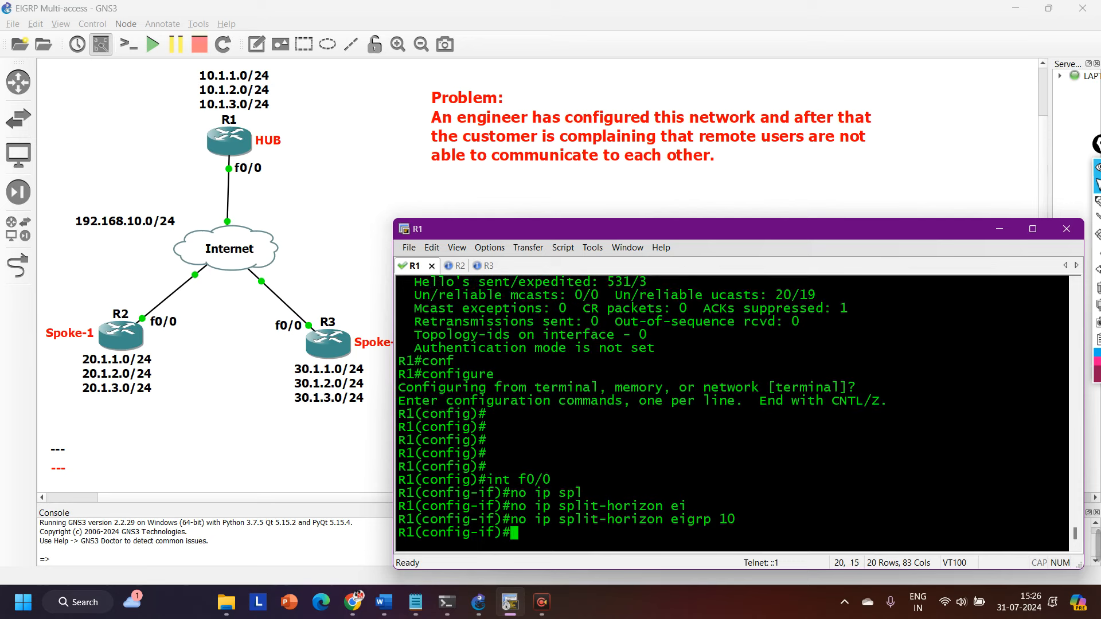
Exit configuration mode, run show ip int f0/0 on R1, highlight the Split horizon line and quit the paged output.
key("ctrl+z")
key("Return")
type("sh")
key("Tab")
type("ip int f0/0")
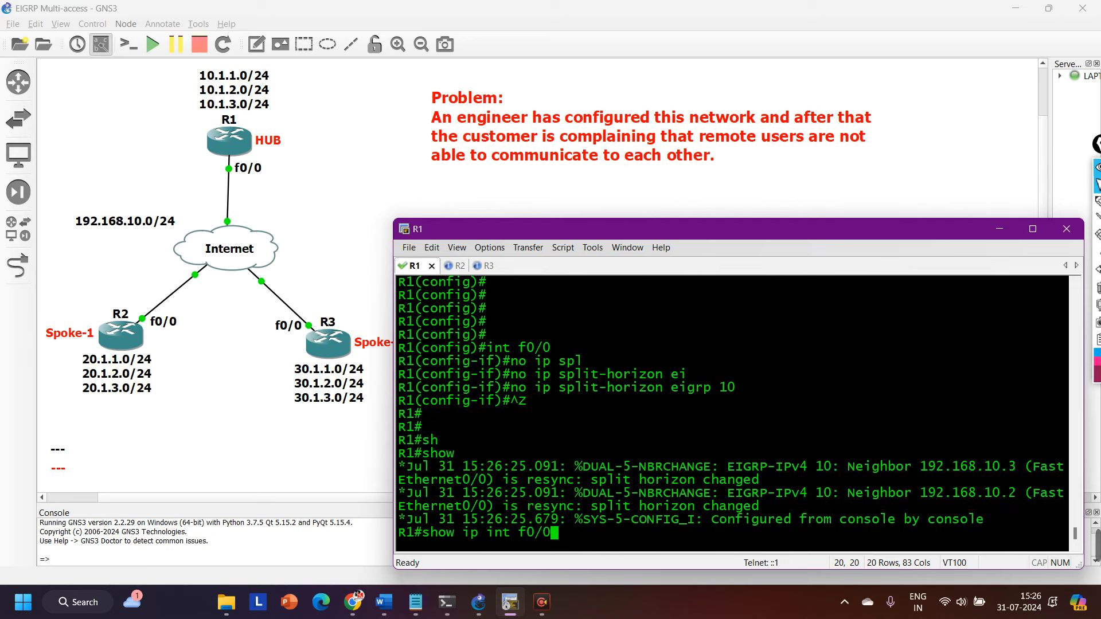
key("Return")
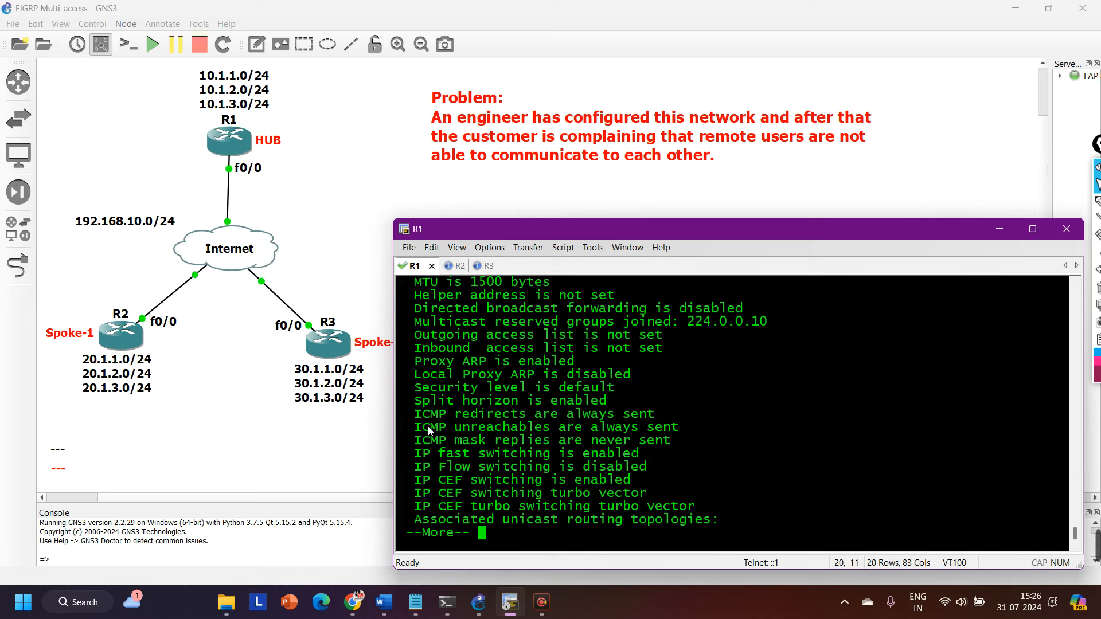
mouse_move(415, 401)
left_mouse_down()
mouse_move(665, 401)
mouse_move(409, 401)
mouse_move(422, 404)
left_mouse_up()
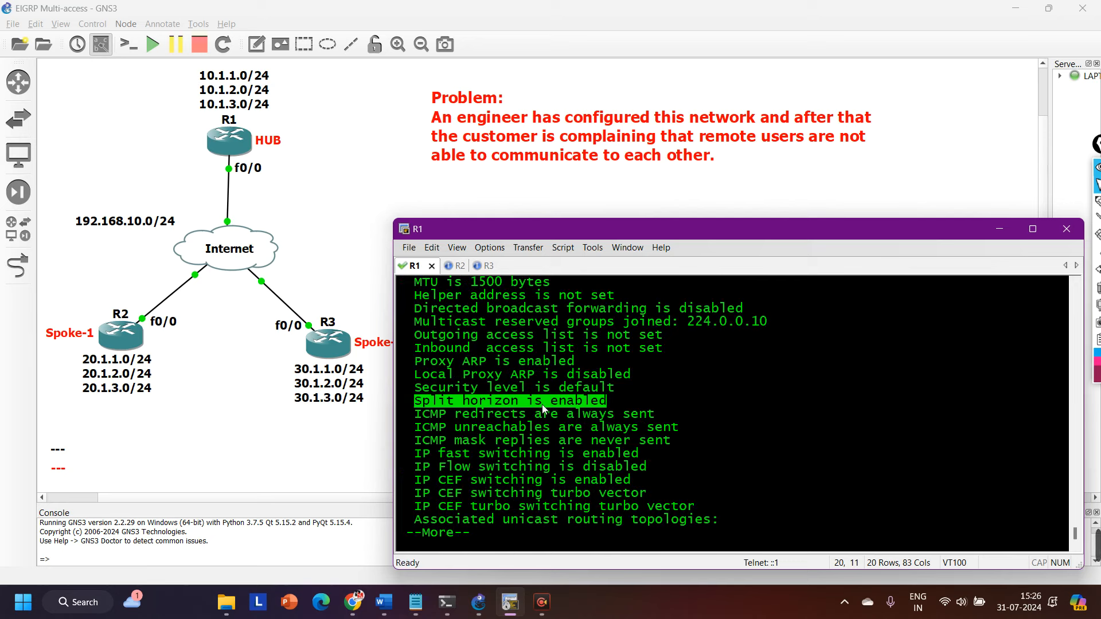
type("q")
type("configure")
key("Return")
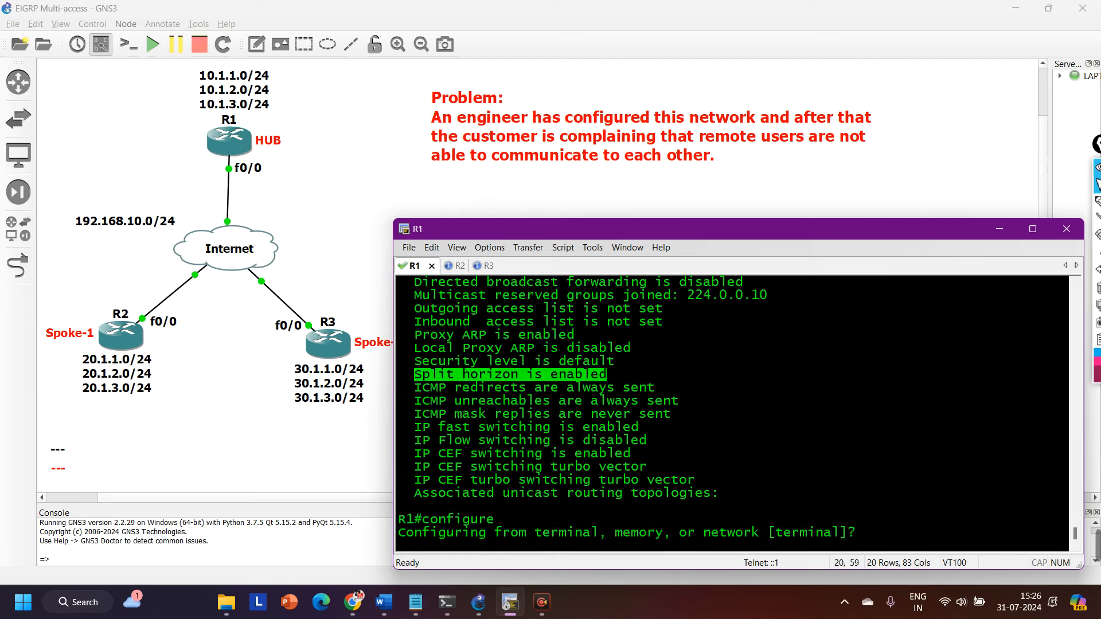
key("Return")
key("Return")
key("ctrl+z")
Recall and run show ip eigrp int detail f0/0 on R1, highlighting its Split-horizon line.
key("Up")
key("Up")
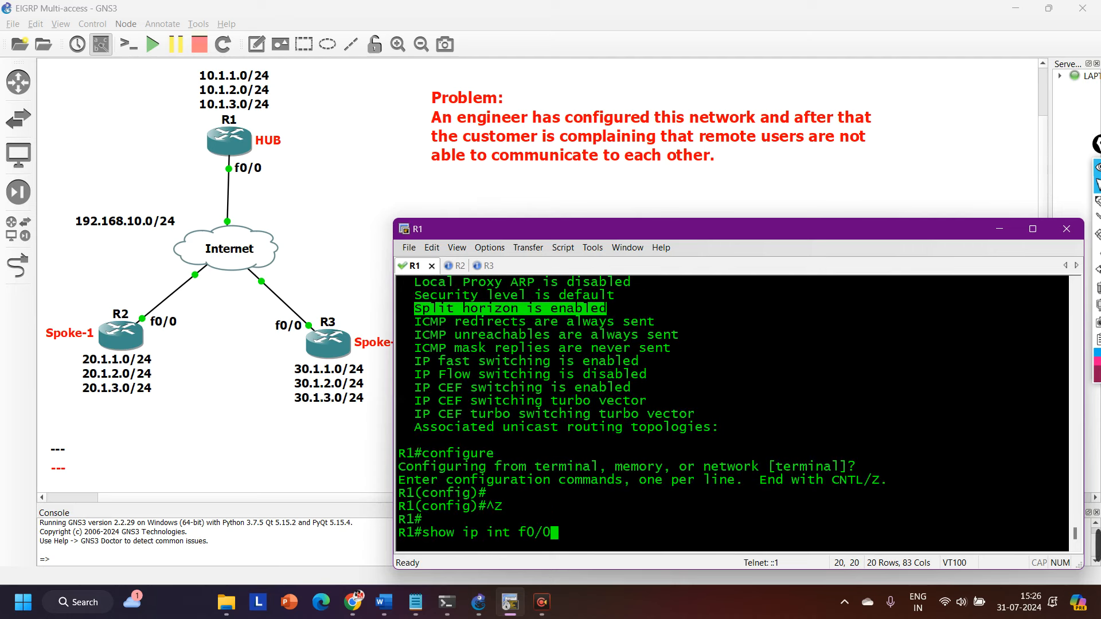
key("Down")
key("Up")
key("Return")
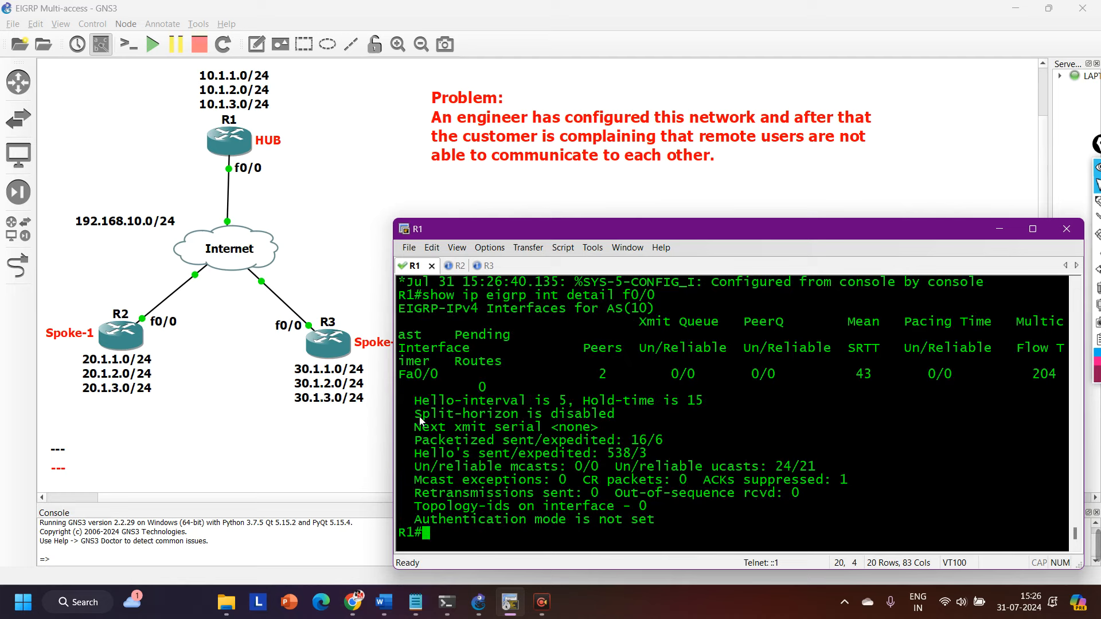
left_click_drag(415, 415, 643, 418)
key("Return")
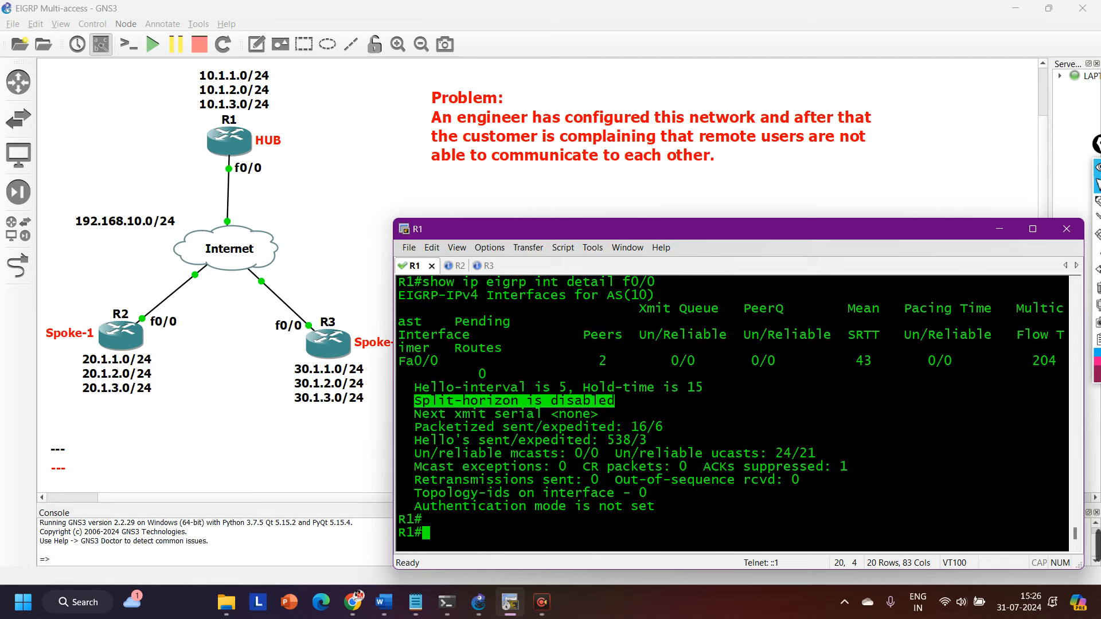
key("Return")
key("Return")
key("Return")
key("Return")
key("Return")
key("Return")
key("Return")
key("Return")
key("Return")
key("Return")
key("Return")
key("Return")
key("Return")
key("Return")
key("Return")
key("Return")
key("Return")
key("Return")
Switch to R2's console session and bring up fresh prompt lines.
key("ctrl+Tab")
key("Return")
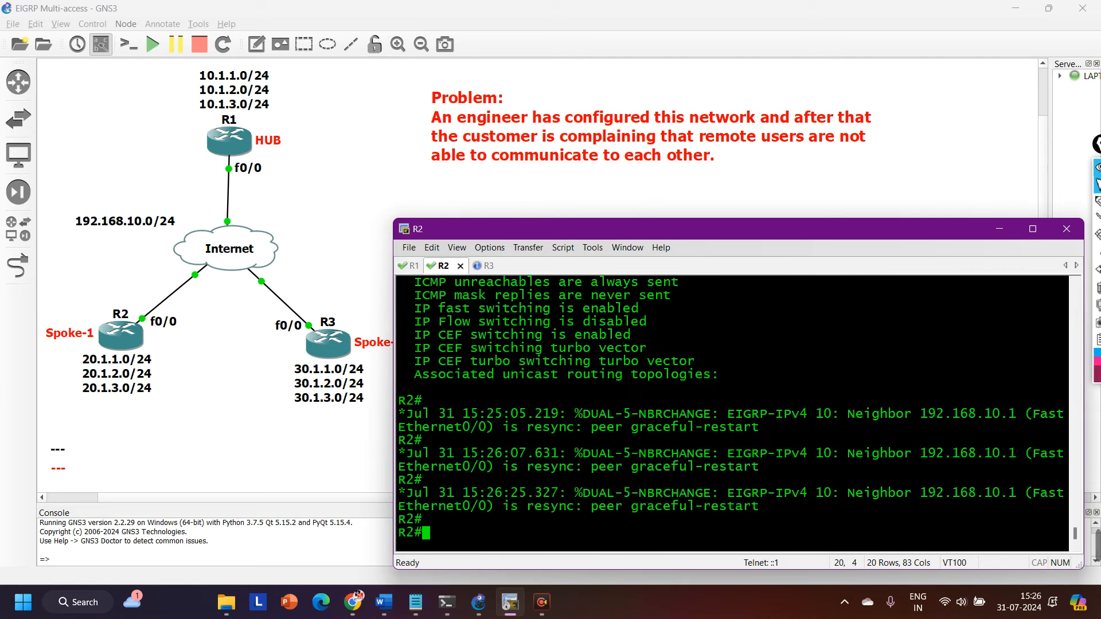
key("Return")
key("Return")
key("Return")
key("Return")
key("Return")
key("Return")
key("Return")
key("Return")
key("Return")
key("Return")
key("Return")
key("Return")
key("Return")
key("Return")
key("Return")
key("Return")
key("Return")
key("Return")
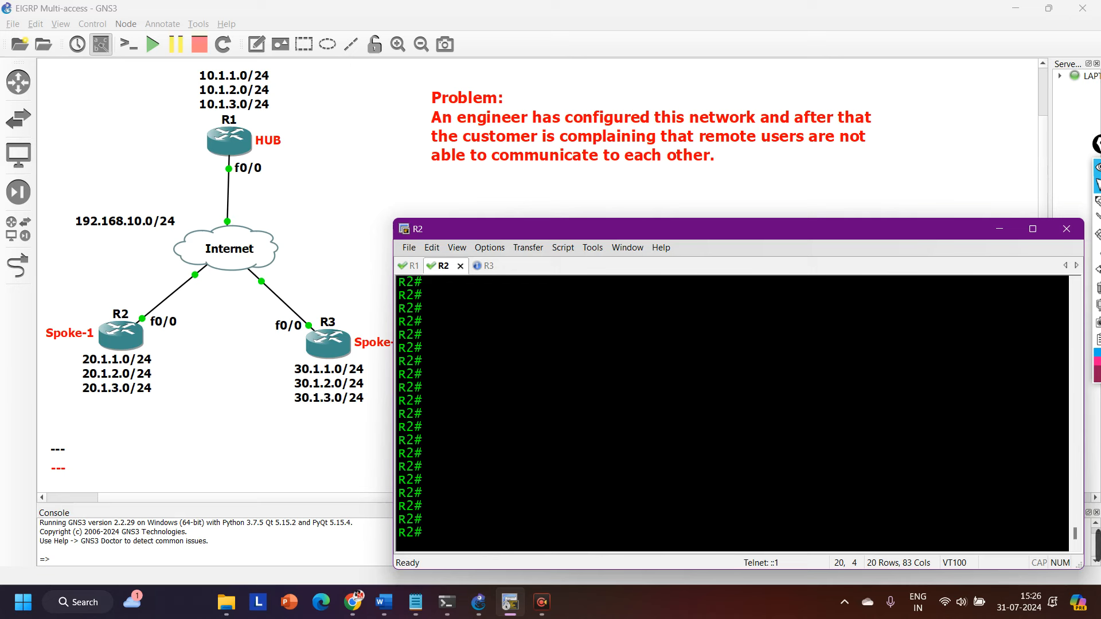
Run show ip route eigrp on R2 and highlight the routes to 30.1.1.0, 30.1.2.0 and 30.1.3.0.
type("sh")
key("Tab")
type("ip ro")
key("Tab")
type("ei")
key("Tab")
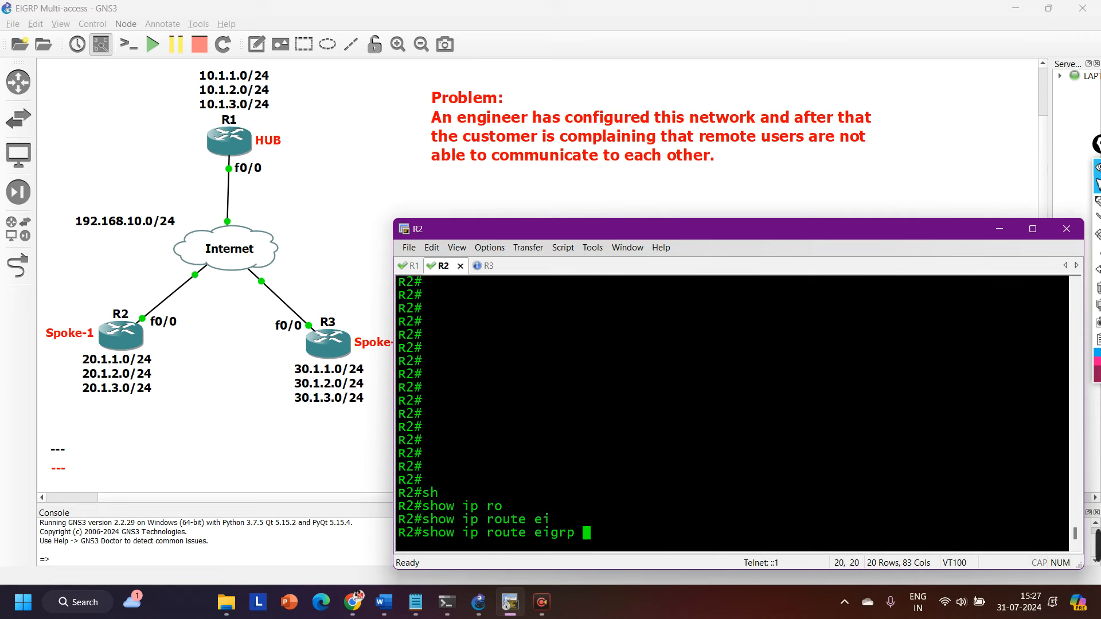
key("Return")
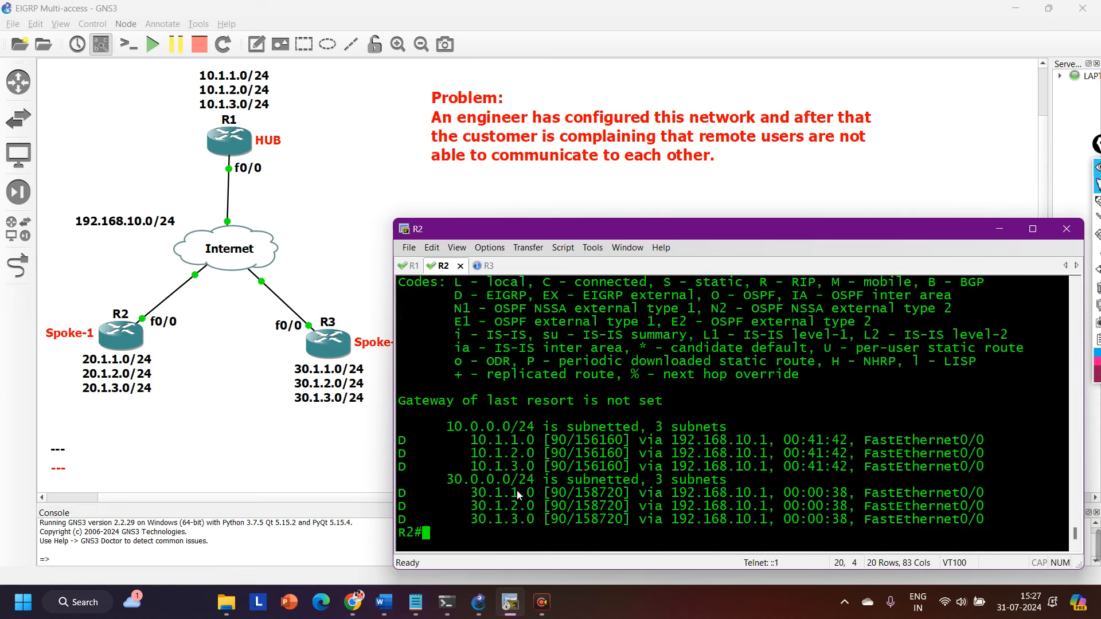
left_click_drag(402, 494, 993, 525)
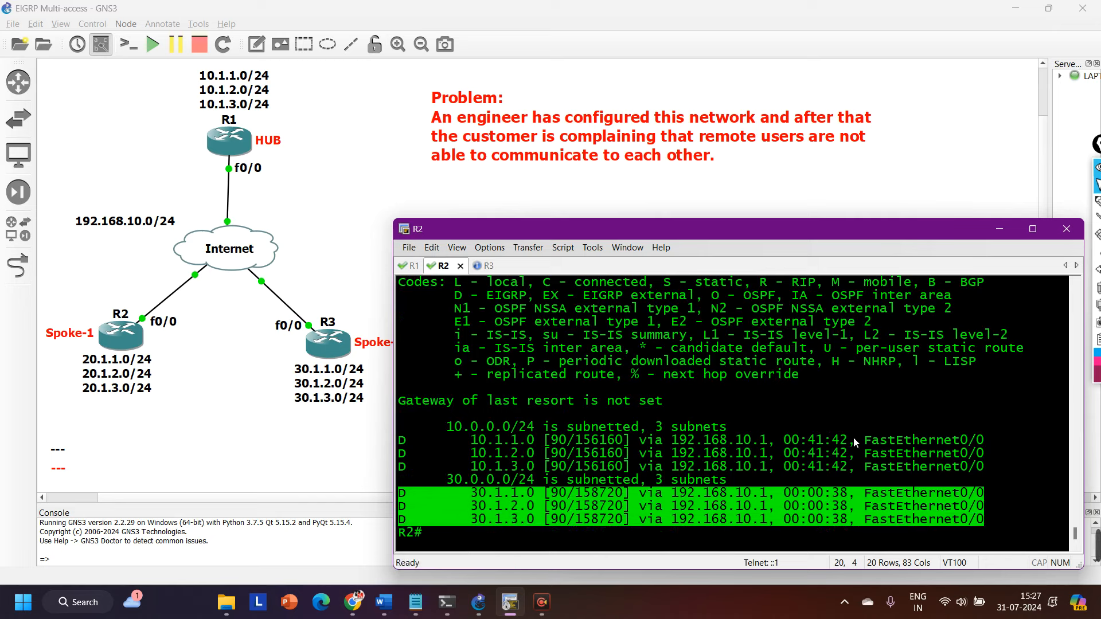
Run show ip eigrp topology on R2 and page through to the end of the output.
type("sh")
key("Tab")
type("ip")
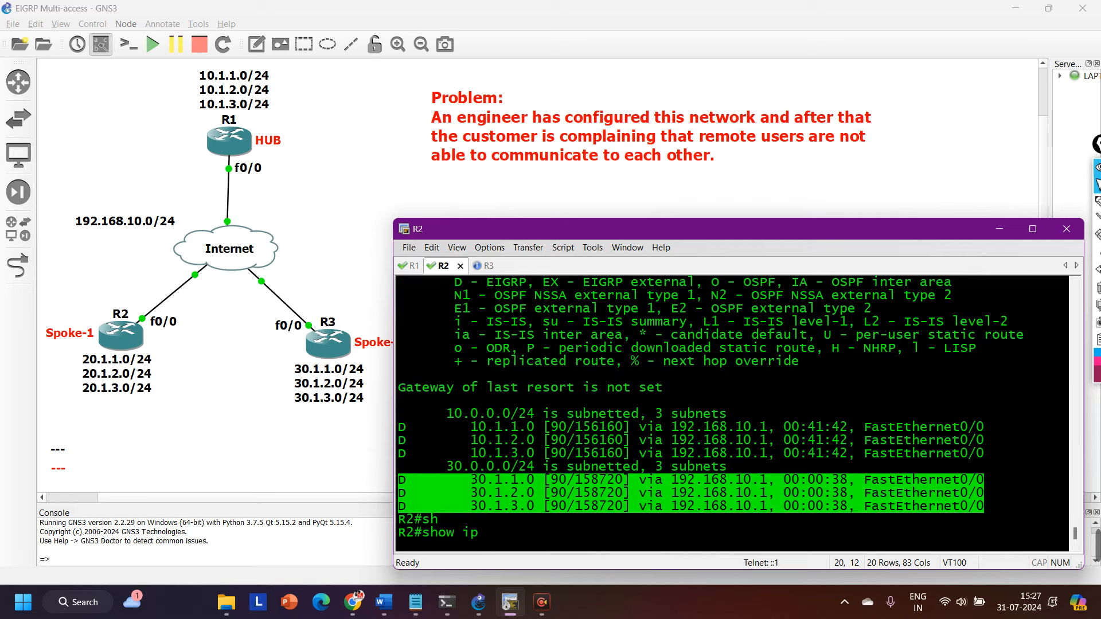
type(" ei")
key("Tab")
type("to")
key("Tab")
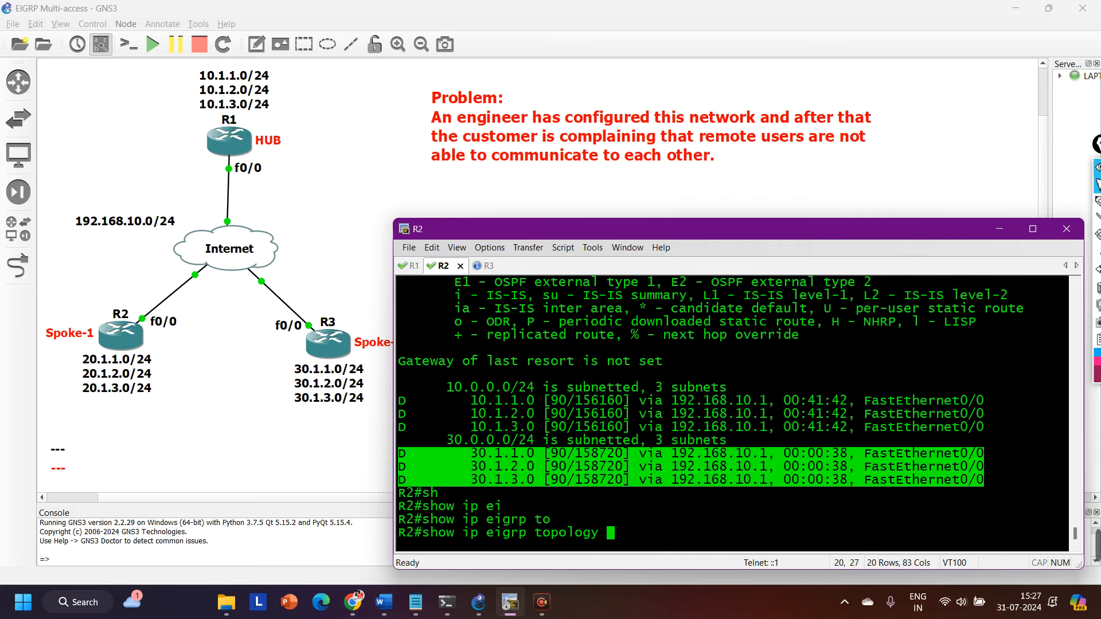
key("Return")
key("space")
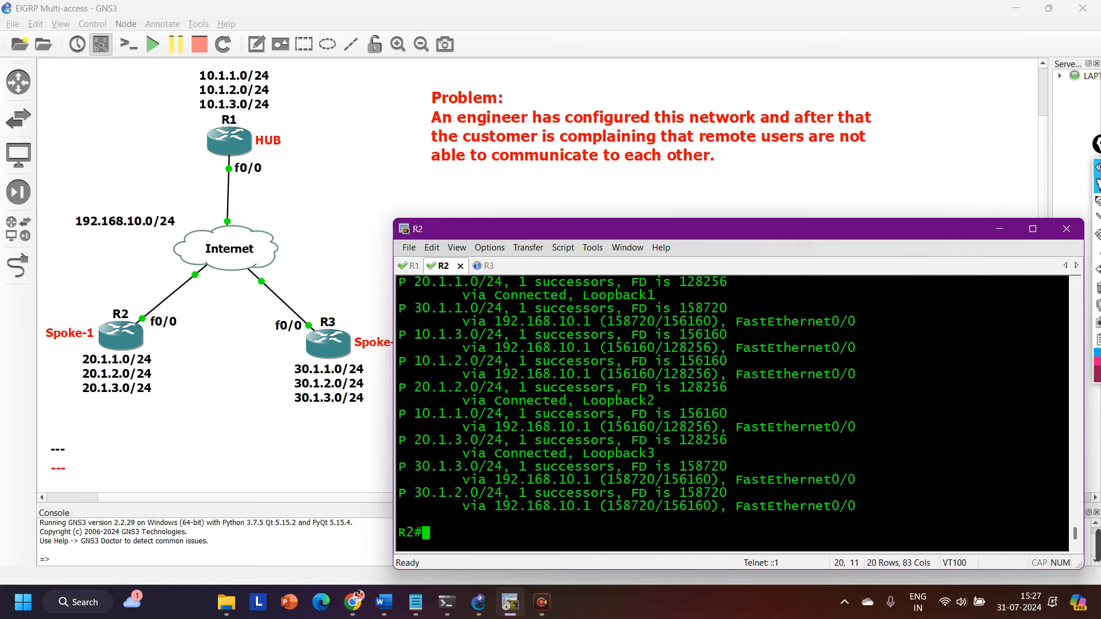
key("Return")
key("Return")
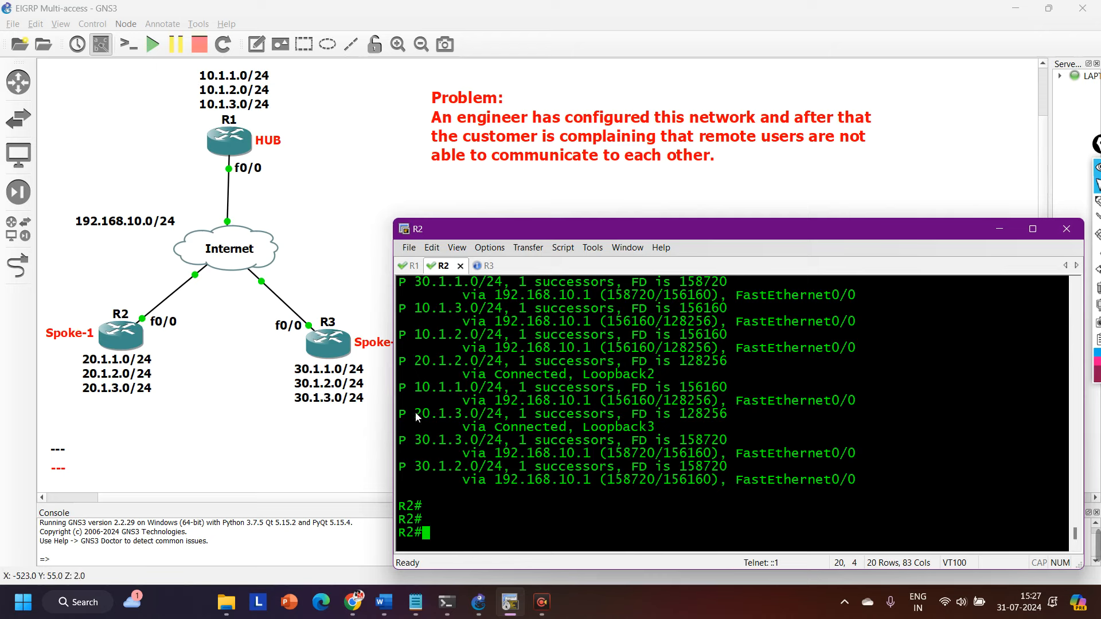
Recall and run show ip route eigrp on R2, highlighting the routes to the 30.1.x.0 networks.
left_click_drag(399, 414, 414, 414)
key("Return")
key("Return")
key("Up")
key("Up")
key("Return")
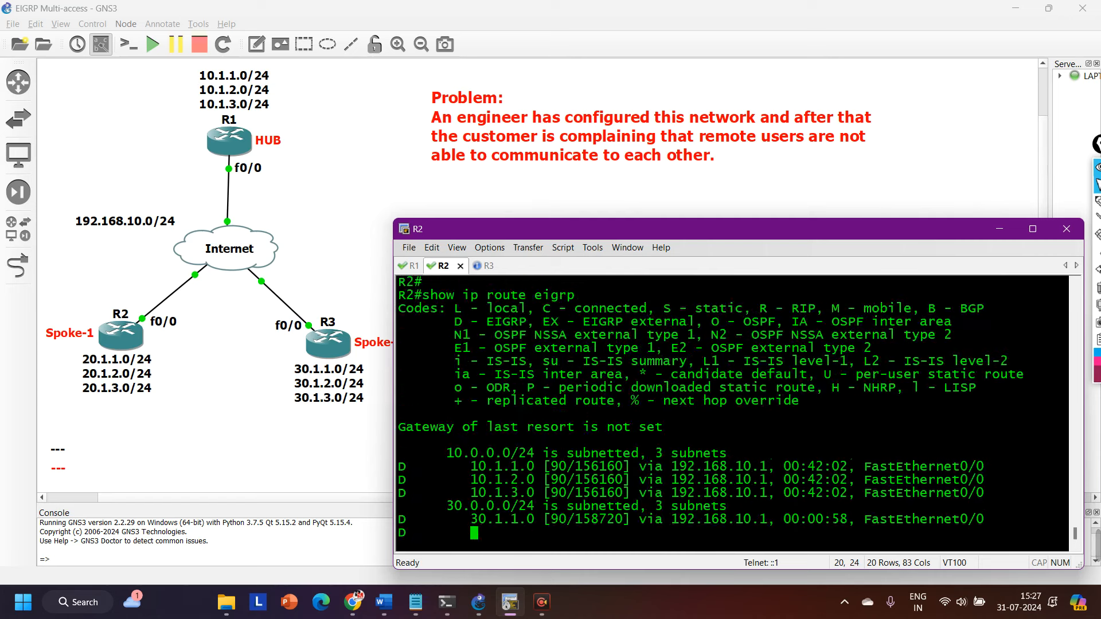
left_click_drag(401, 492, 995, 520)
Switch to R3's console session, run show ip route eigrp and highlight the routes to 20.1.1.0, 20.1.2.0 and 20.1.3.0.
key("ctrl+Tab")
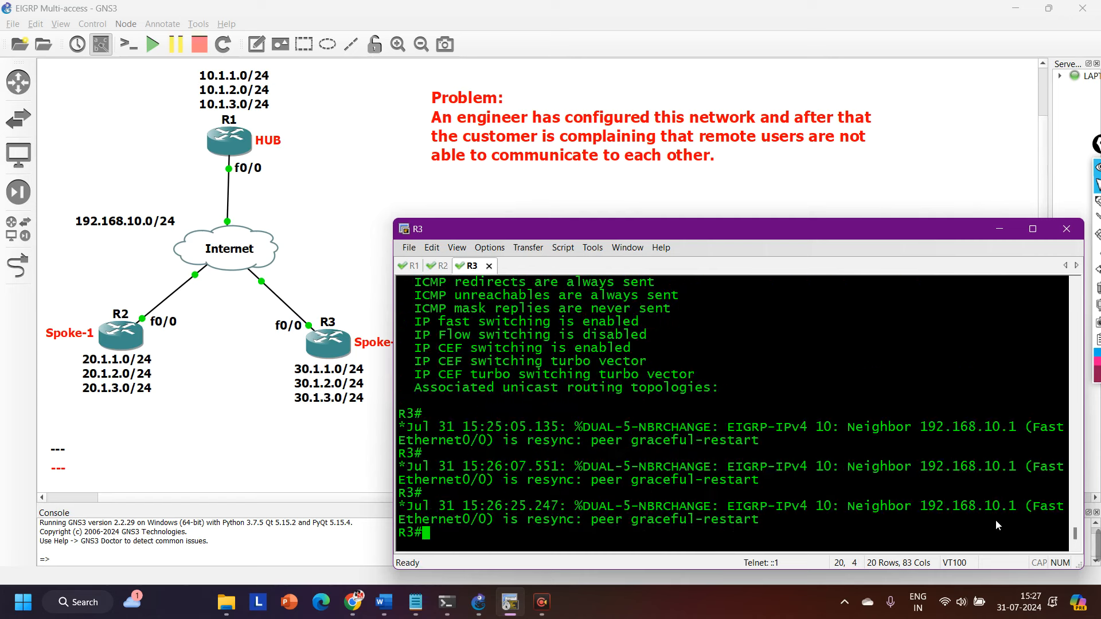
key("Return")
key("Return")
key("Return")
key("Return")
type("sh")
key("Tab")
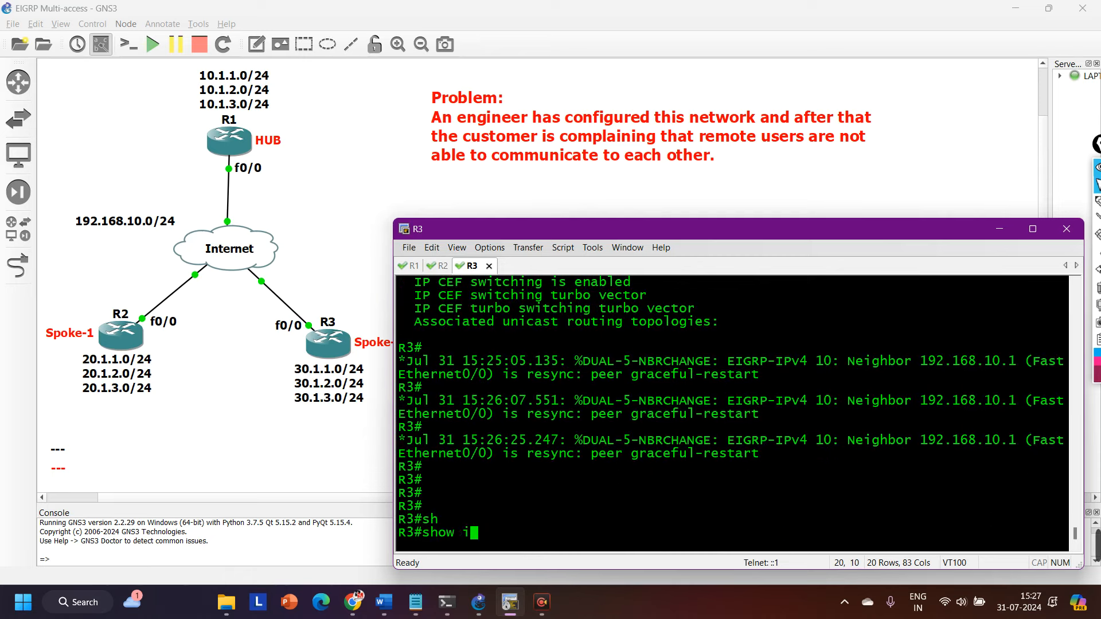
type("ip ro")
key("Tab")
type("ei")
key("Tab")
key("Return")
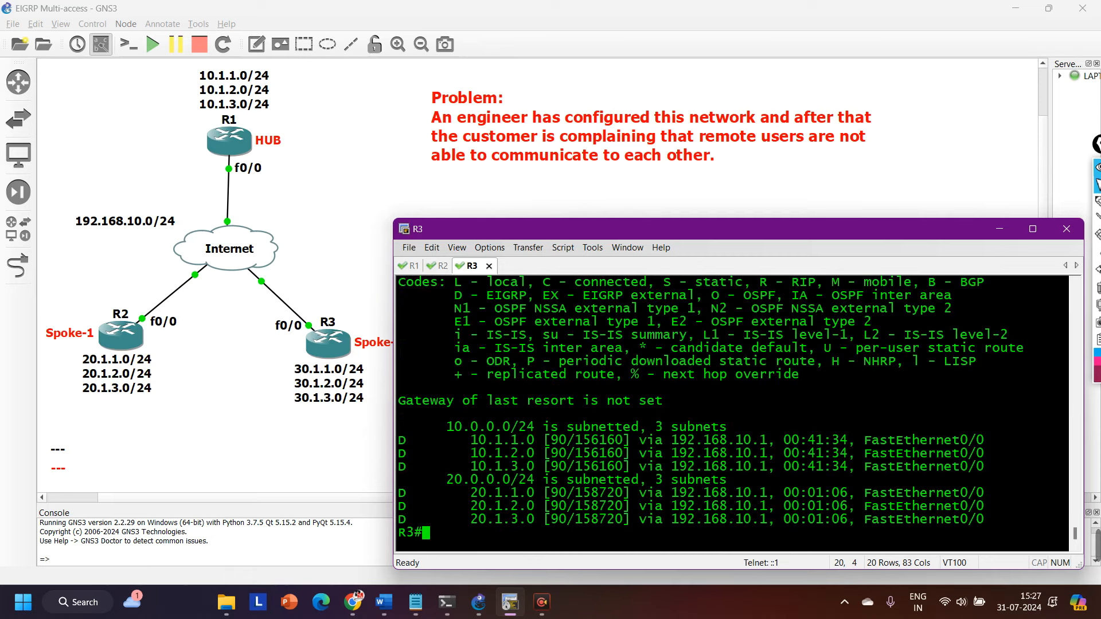
left_click_drag(400, 493, 1005, 519)
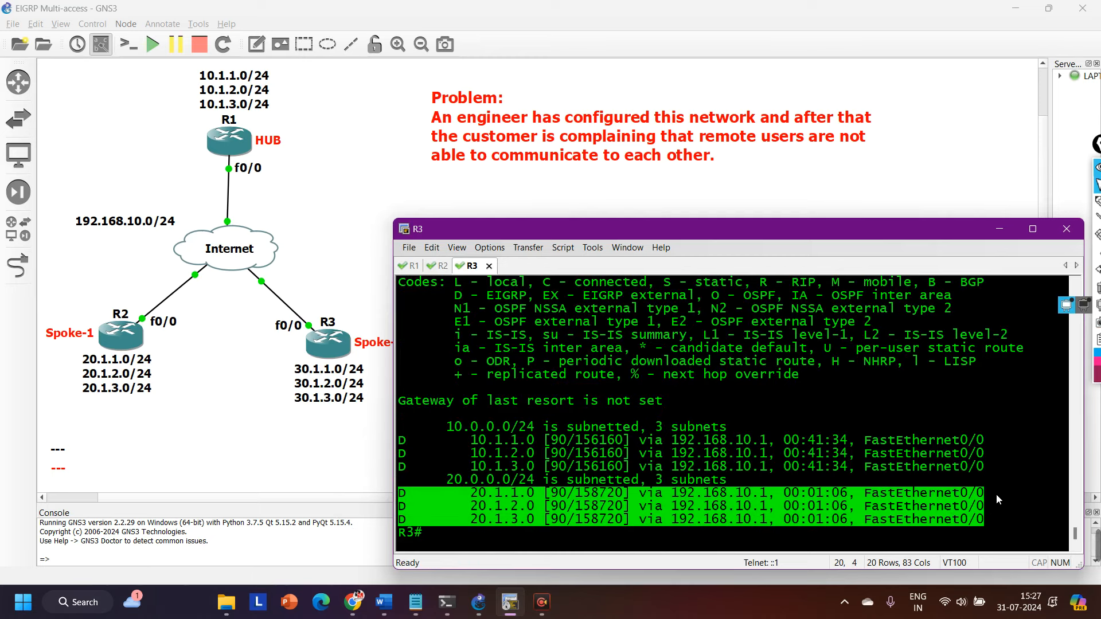
Fill R3's console with fresh prompt lines, then return to R2's session and do the same there.
key("Return")
key("Return")
key("Return")
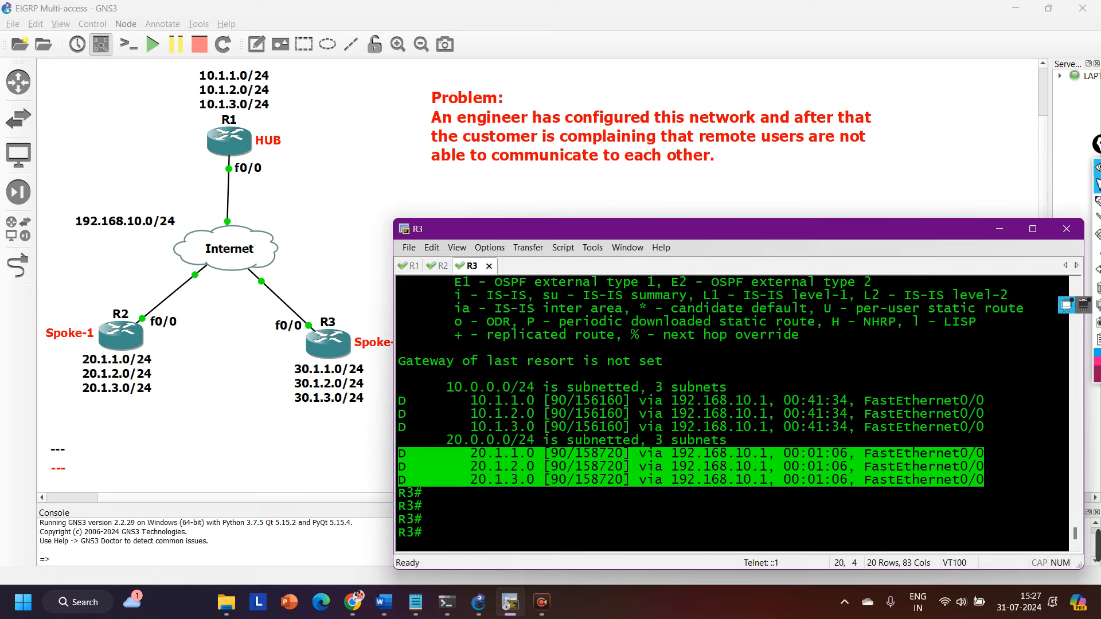
key("Return")
key("Return")
key("Return")
key("Return")
key("Return")
key("Return")
key("Return")
key("Return")
key("Return")
key("Return")
key("Return")
key("Return")
key("Return")
key("Return")
key("Return")
key("Return")
key("Return")
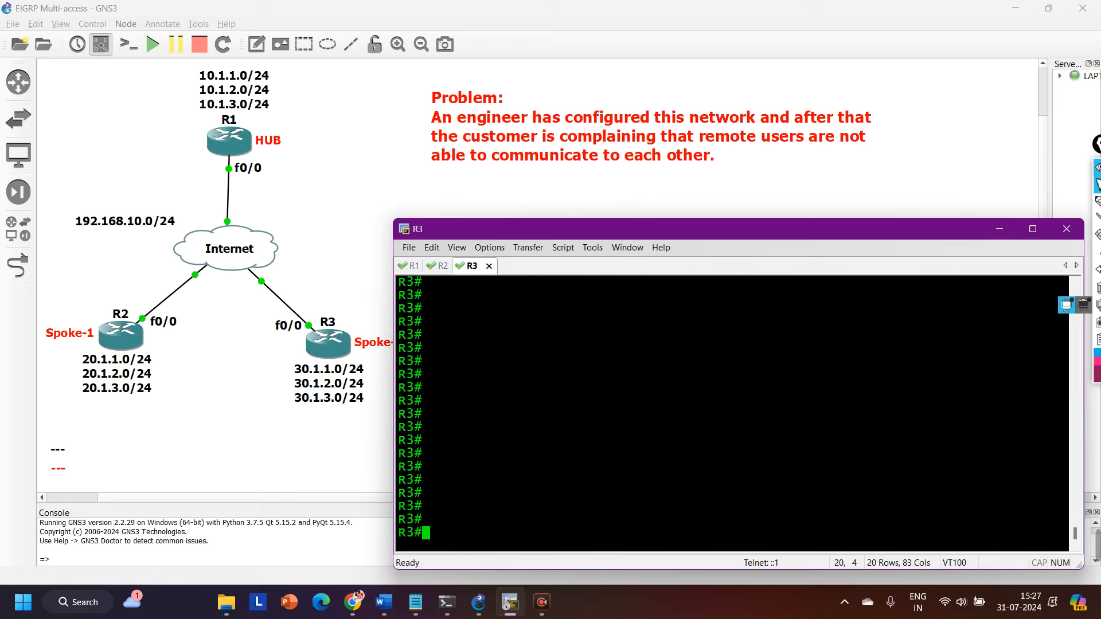
key("ctrl+Tab")
key("ctrl+Tab")
key("Return")
key("Return")
key("Return")
key("Return")
key("Return")
key("Return")
key("Return")
key("Return")
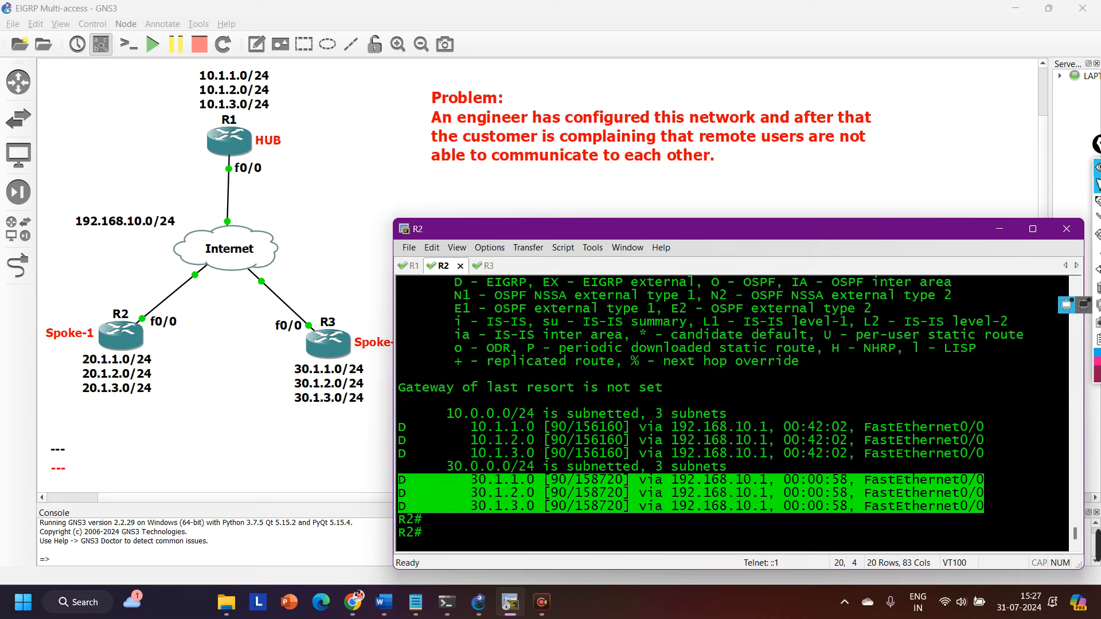
key("Return")
key("Return")
key("Return")
key("Return")
key("Return")
key("Return")
key("Return")
key("Return")
key("Return")
key("Return")
Run show ip route 30.1.1.0 255.255.255.0 on R2.
type("sh")
key("Tab")
type("ip ro")
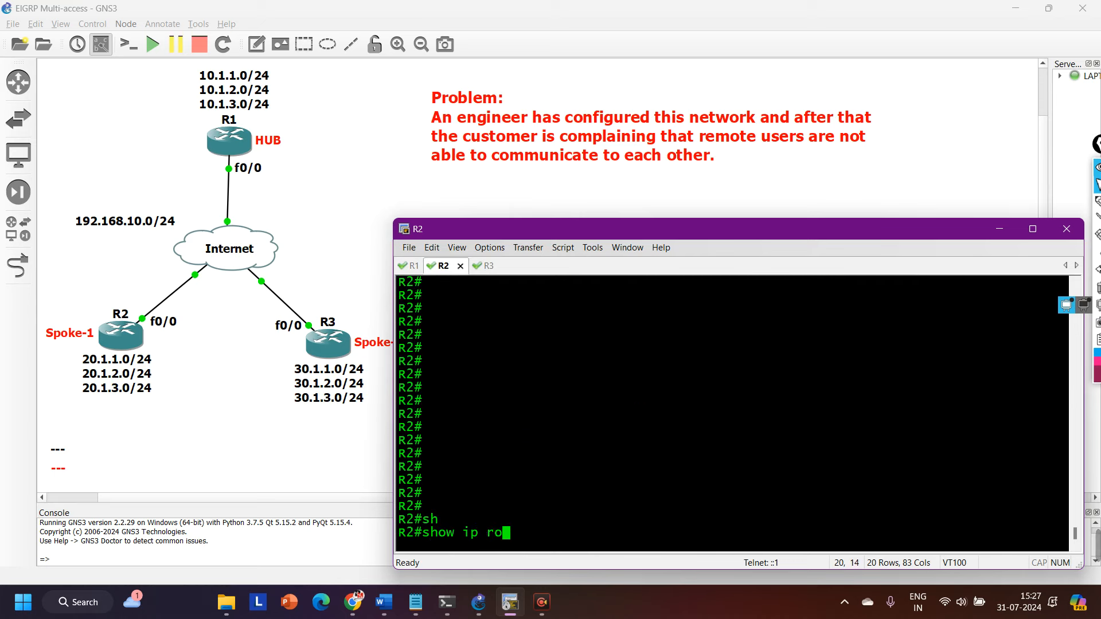
key("Tab")
type("30.1.")
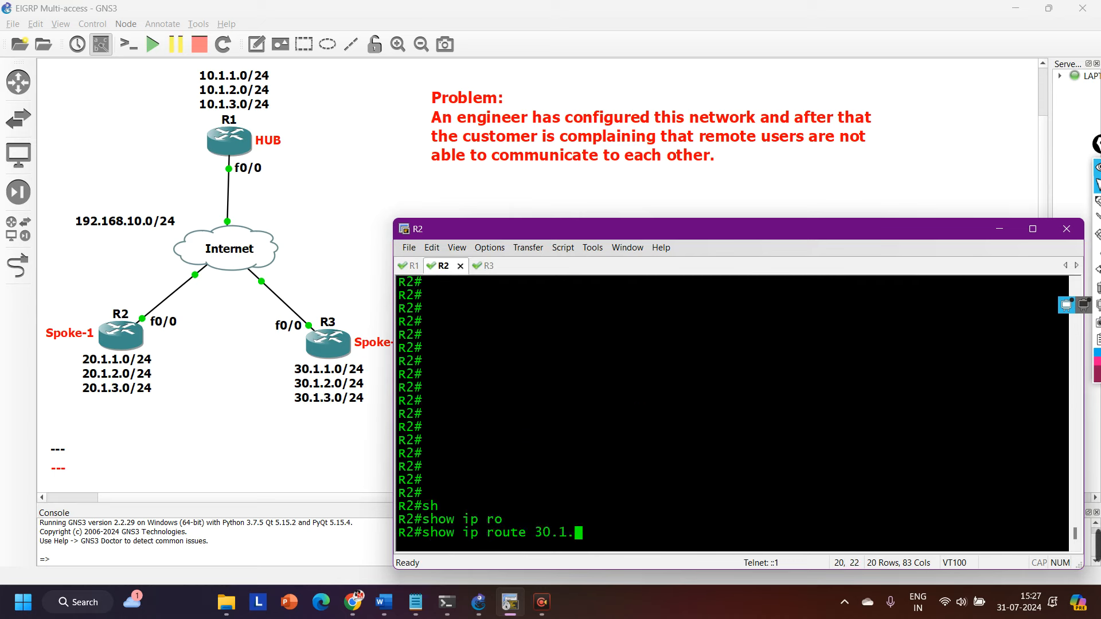
type("1.0 255.255.")
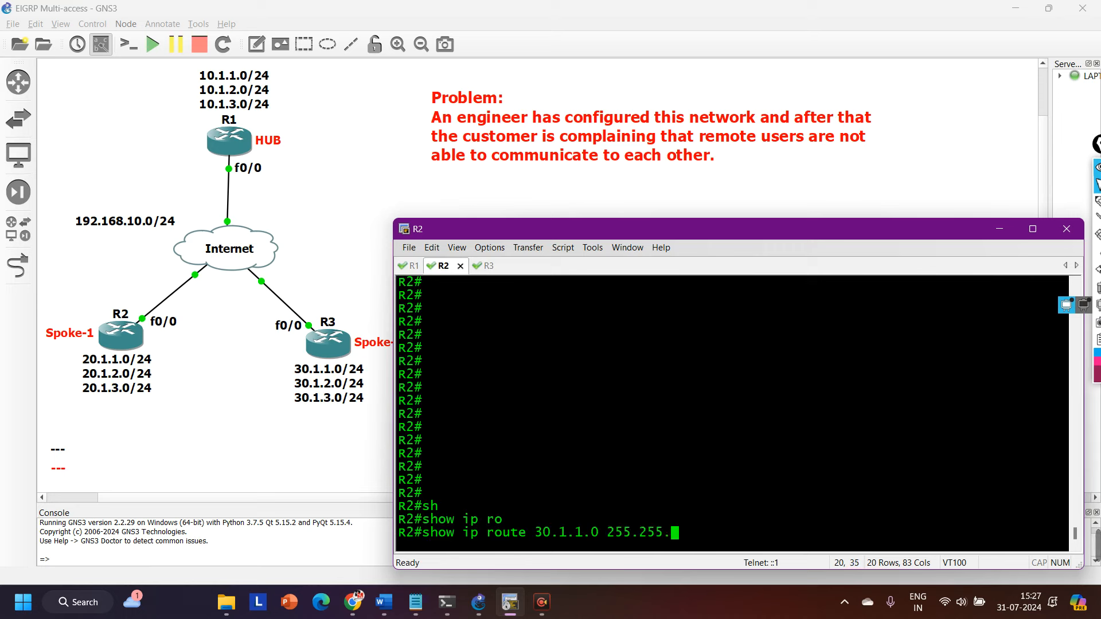
type("255.0")
key("Return")
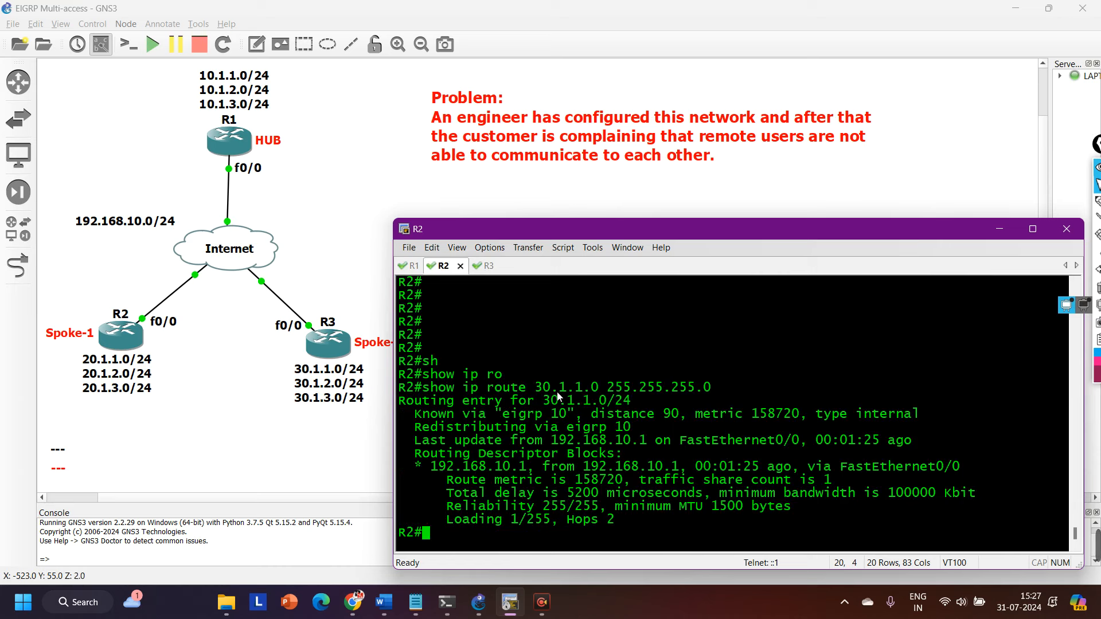
Highlight the network, the EIGRP source, distance and route type, and the last-update details in the 30.1.1.0 routing entry.
left_click_drag(535, 389, 628, 391)
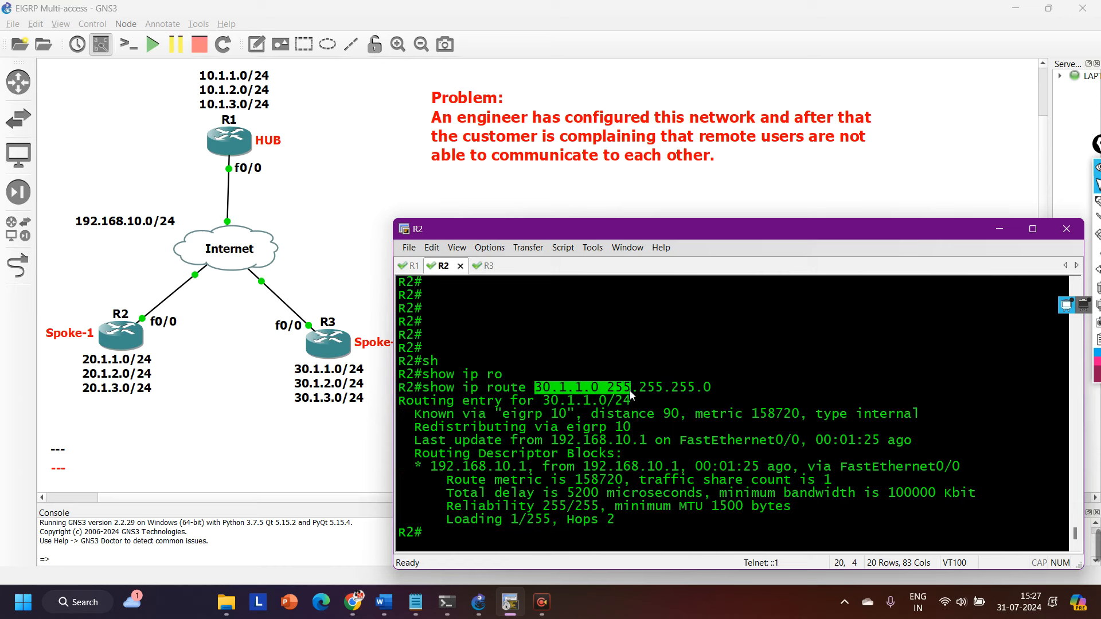
left_click_drag(407, 414, 681, 414)
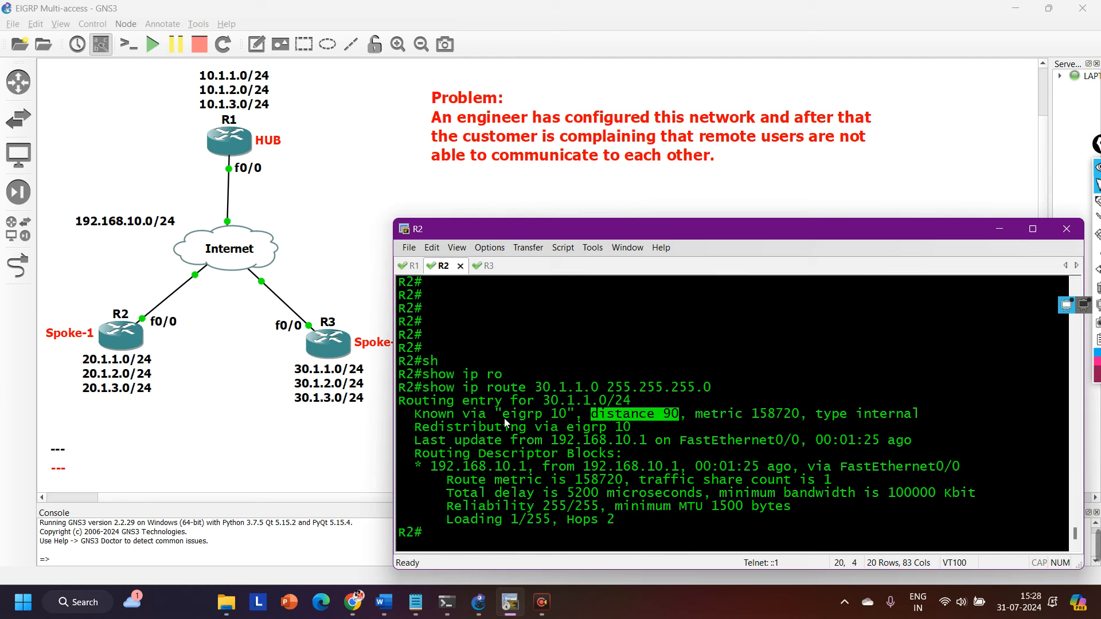
left_click_drag(504, 417, 944, 418)
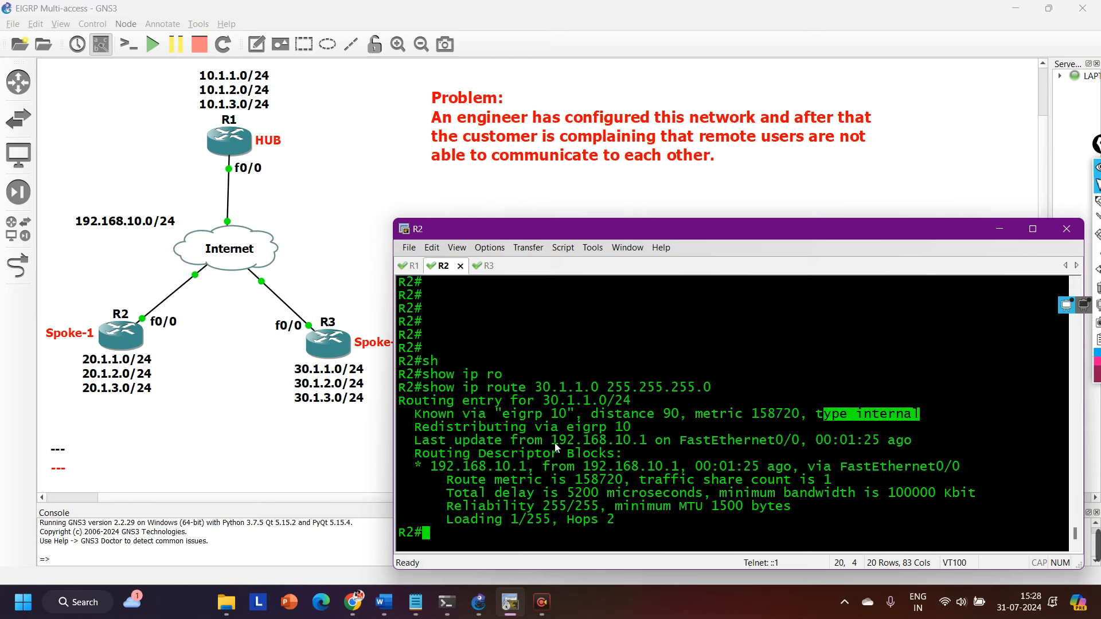
left_click_drag(554, 441, 881, 443)
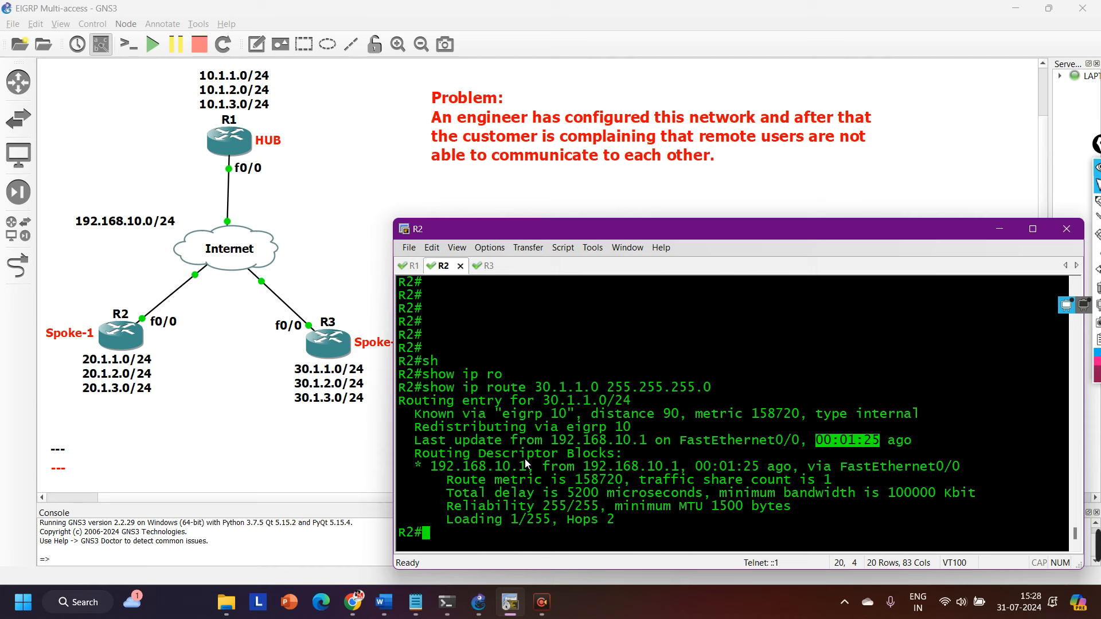
Test spoke-to-spoke reachability from R2 with ping 30.1.1.1 source 20.1.1.1.
key("Return")
type("pin g")
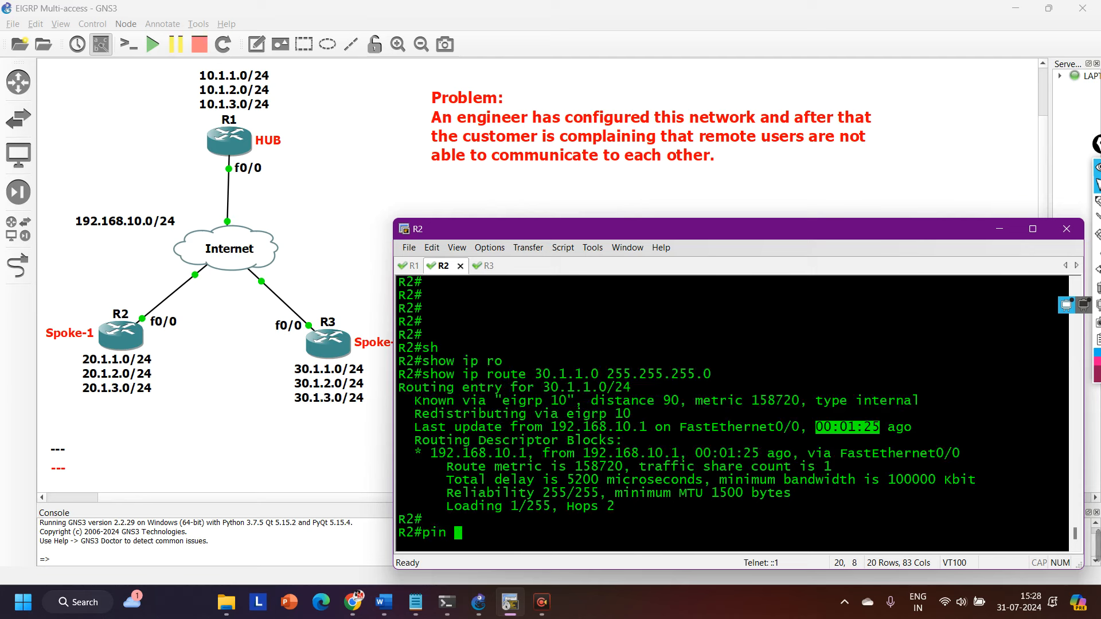
key("BackSpace")
key("BackSpace")
type("g")
key("Tab")
type("30.")
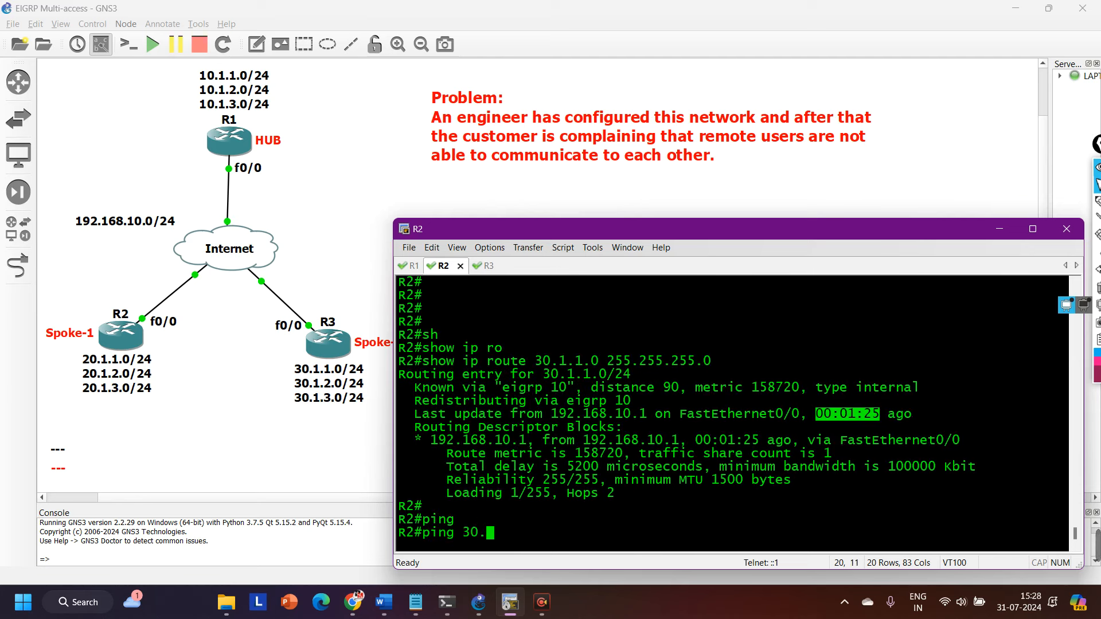
type("1.1.1 so")
key("Tab")
type("20.1.1.1")
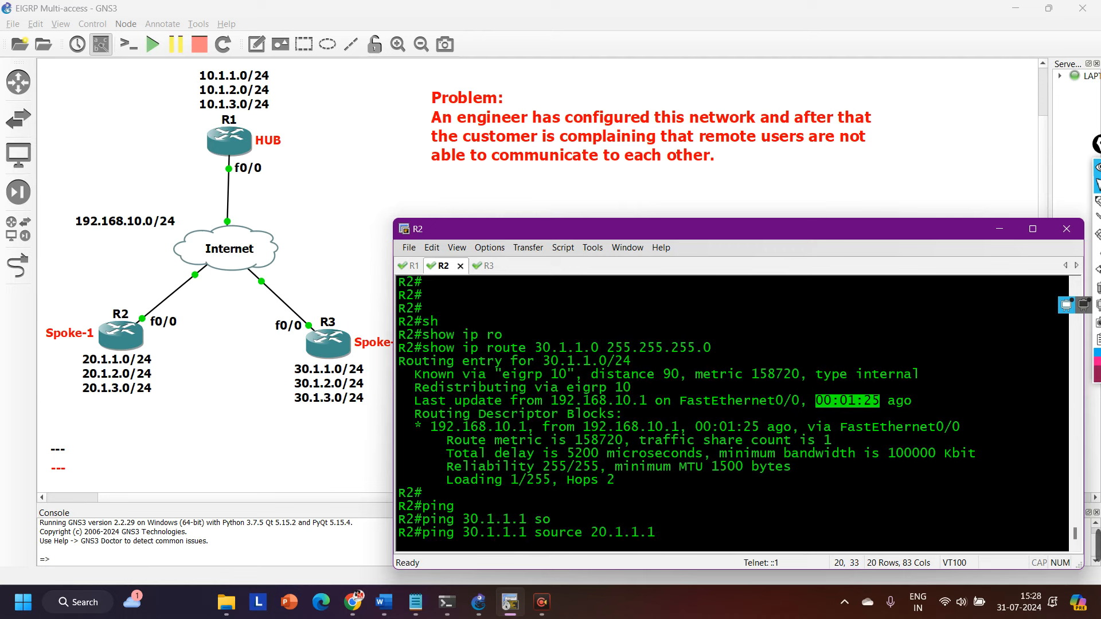
key("Return")
key("Return")
key("Return")
key("Return")
key("Return")
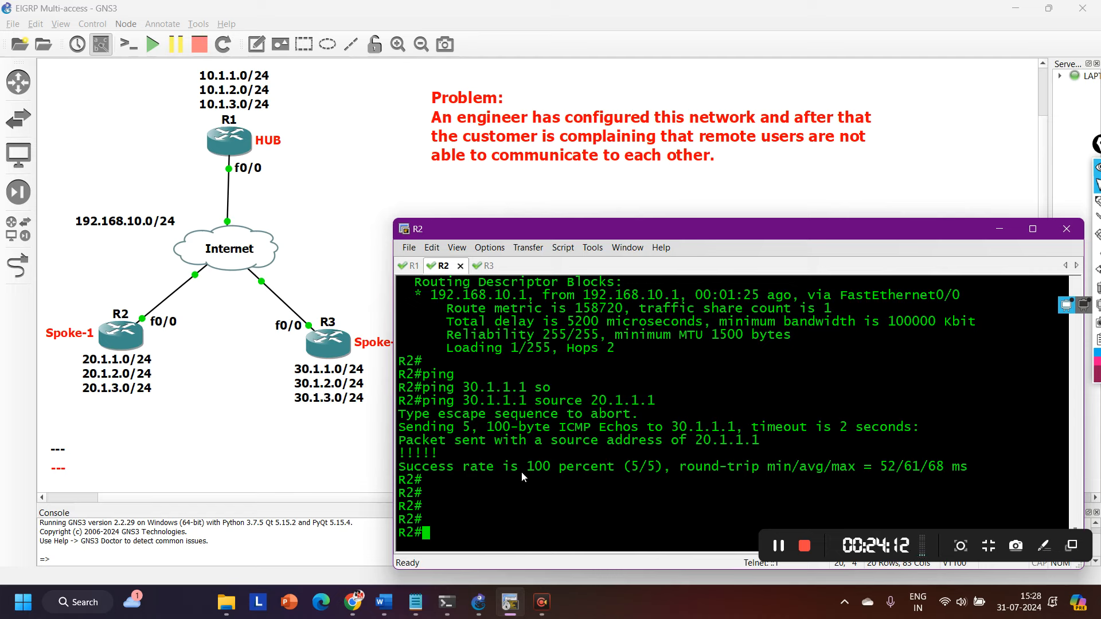
Run ping 30.1.2.1 source 20.1.2.1 on R2 to test the second pair of spoke networks.
key("Return")
key("Return")
key("Return")
key("Return")
type("ping ")
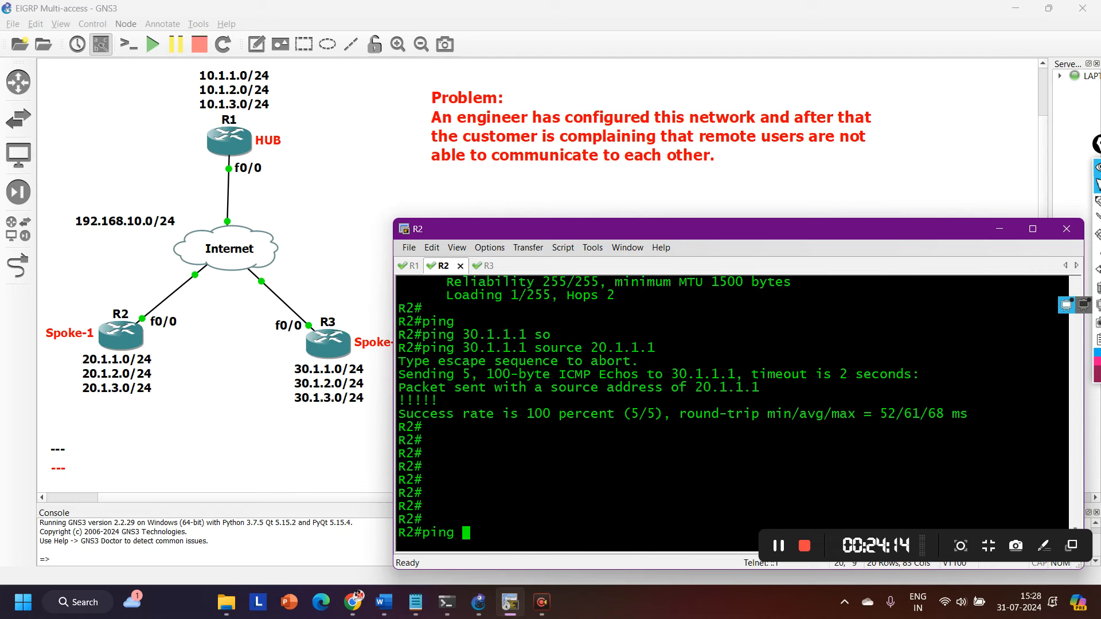
type("30.1.2.1 so")
key("Tab")
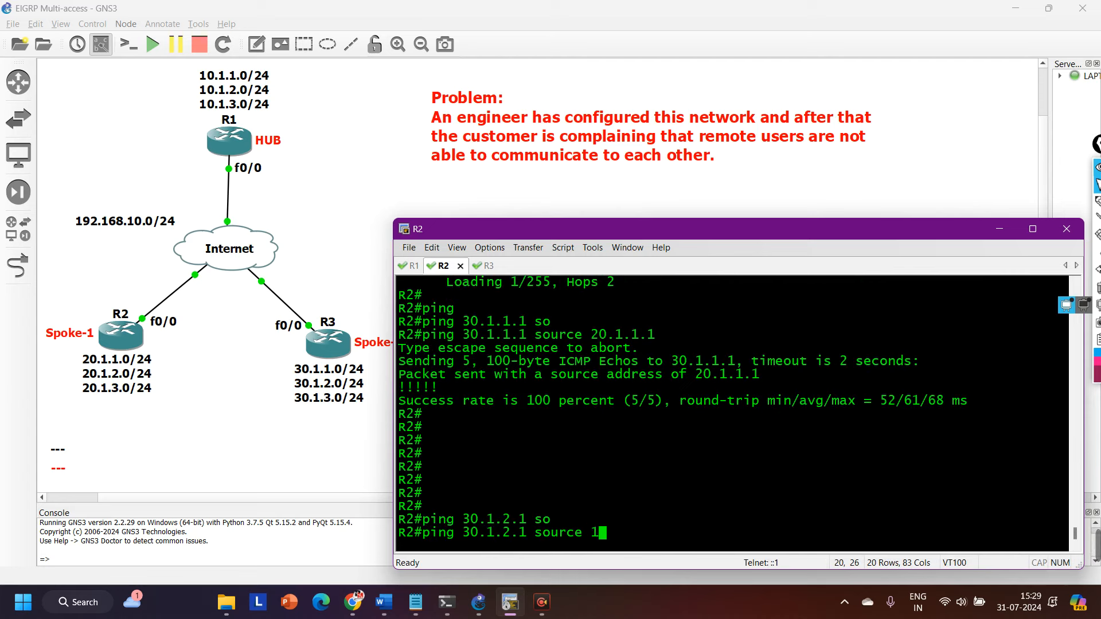
type("20.1.2.1")
key("Return")
Run ping 30.1.3.1 source 20.1.3.1 on R2 to test the third pair of spoke networks.
key("Return")
key("Return")
key("Return")
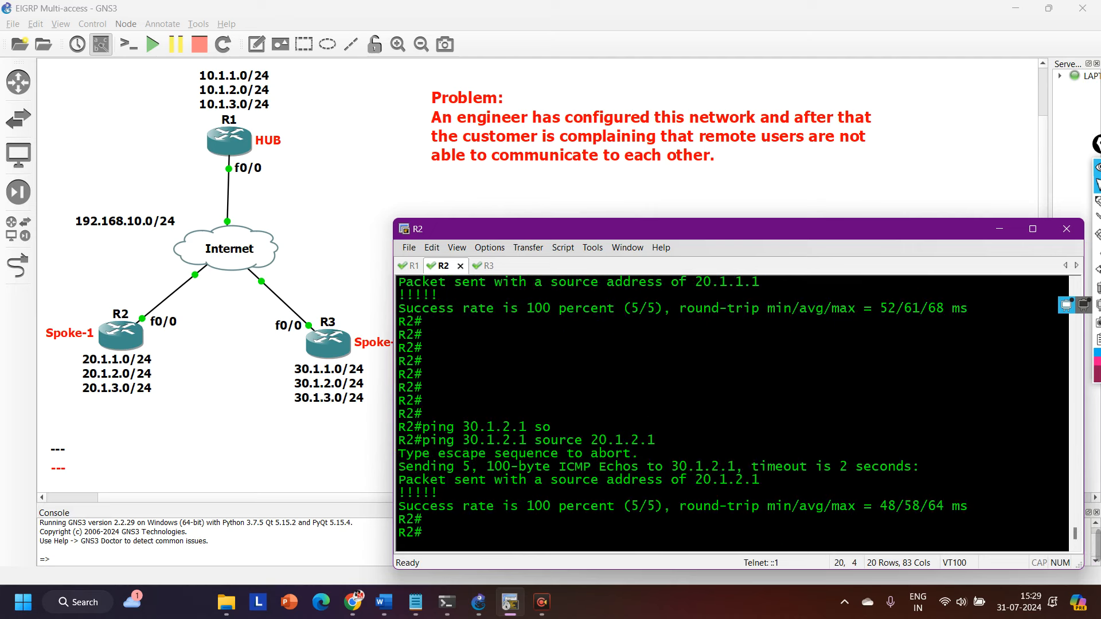
key("Return")
key("Return")
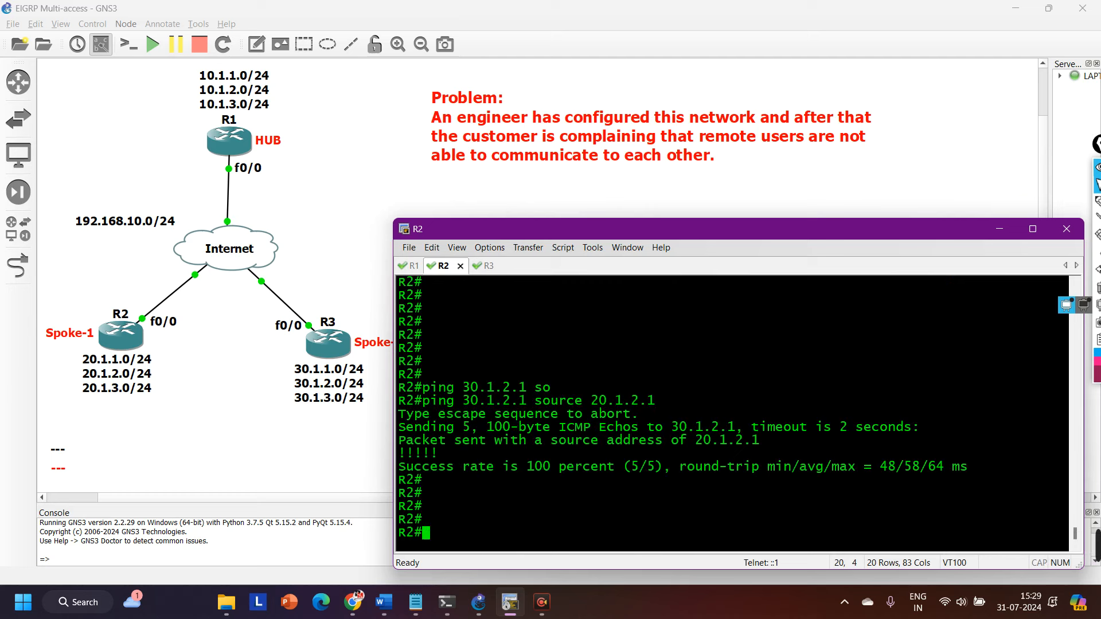
type("ping ")
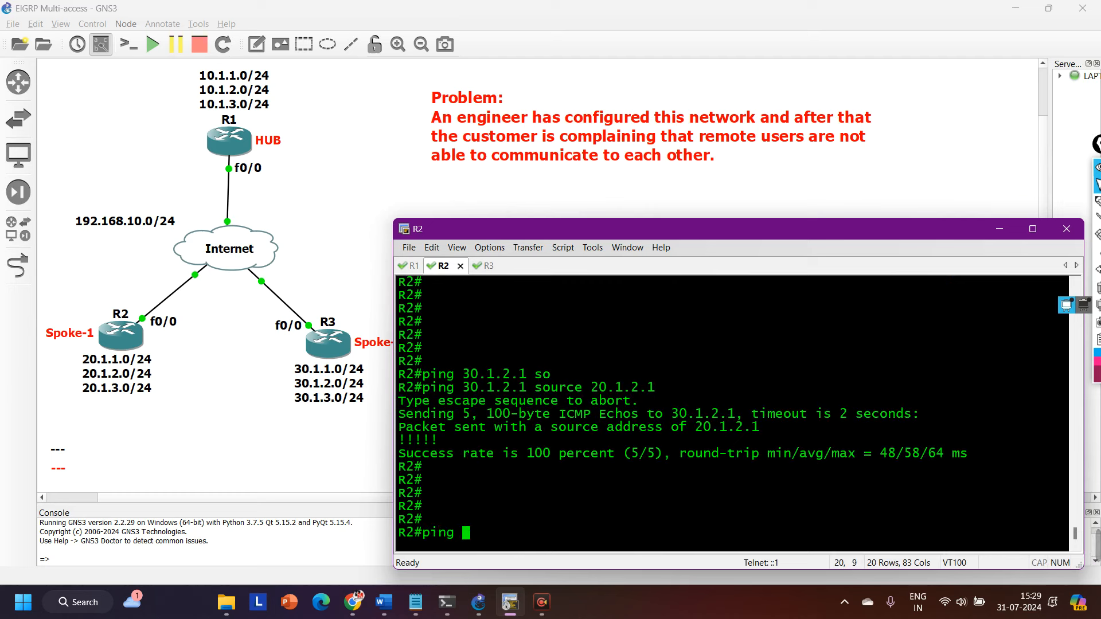
type("30.1.3.1 so")
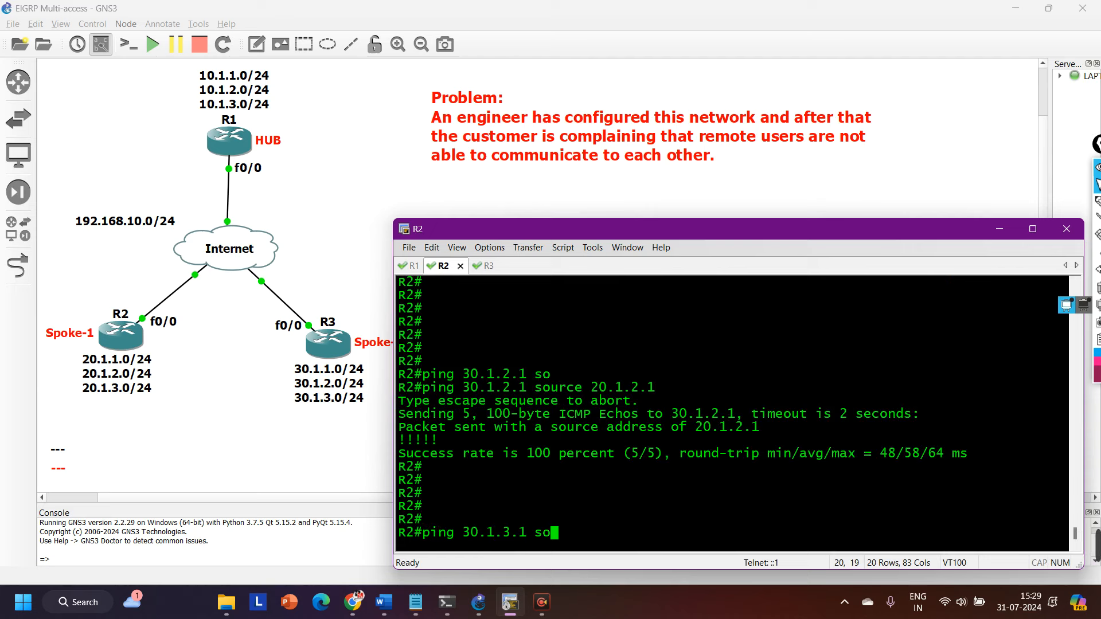
key("Tab")
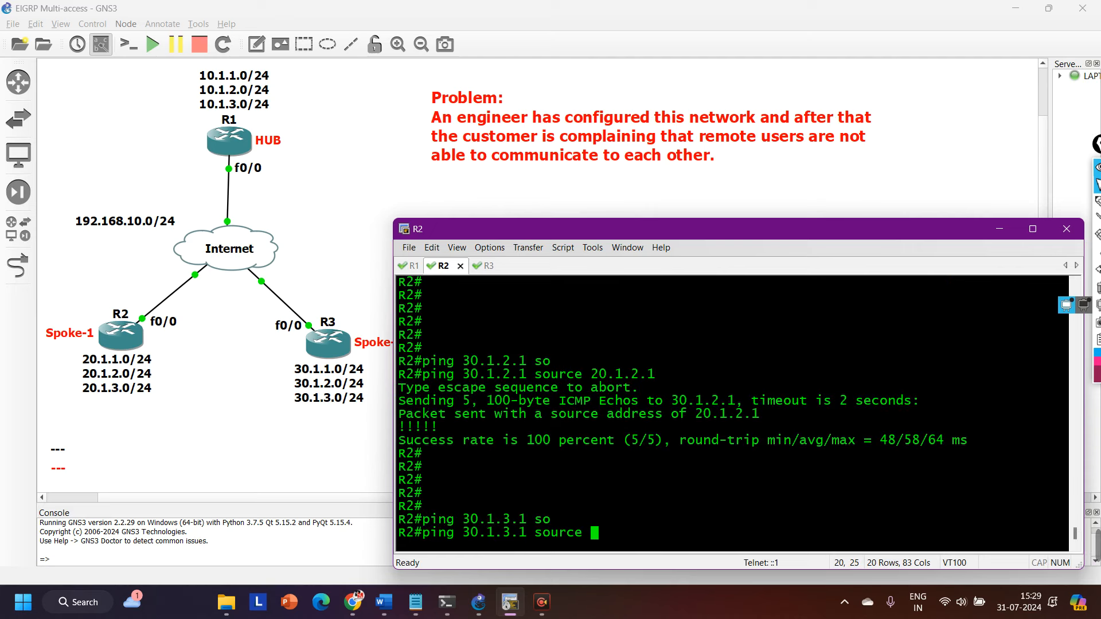
type("20.1.3.1")
key("Return")
key("Return")
key("Return")
key("Return")
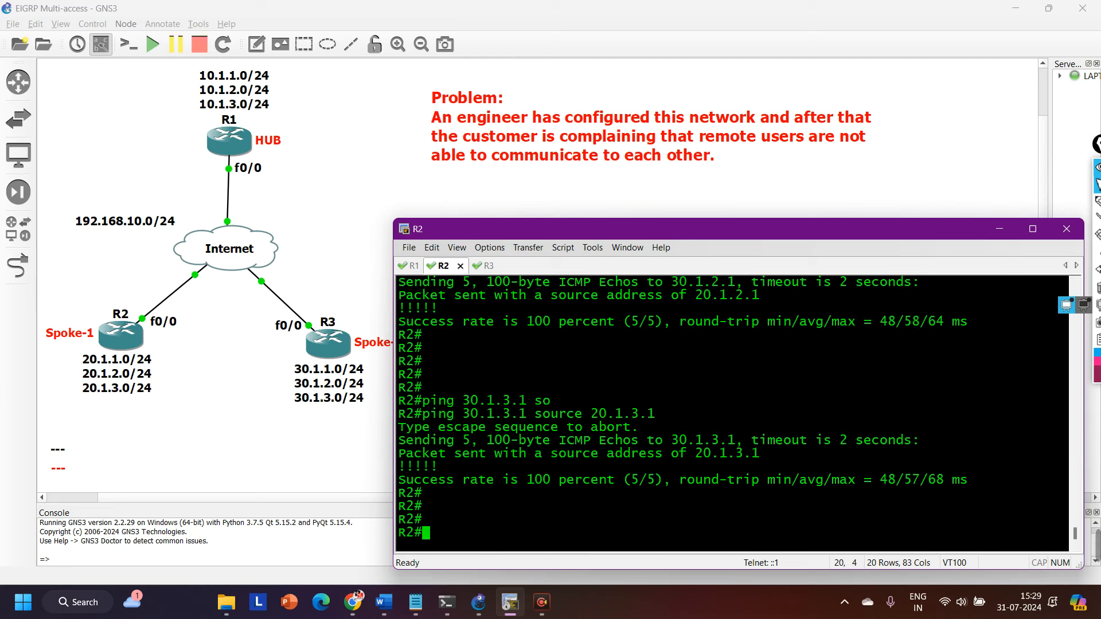
Trace the path from R2 to R3 with traceroute 30.1.1.1 source 20.1.1.1 numeric.
type("trac")
key("Tab")
type("30.")
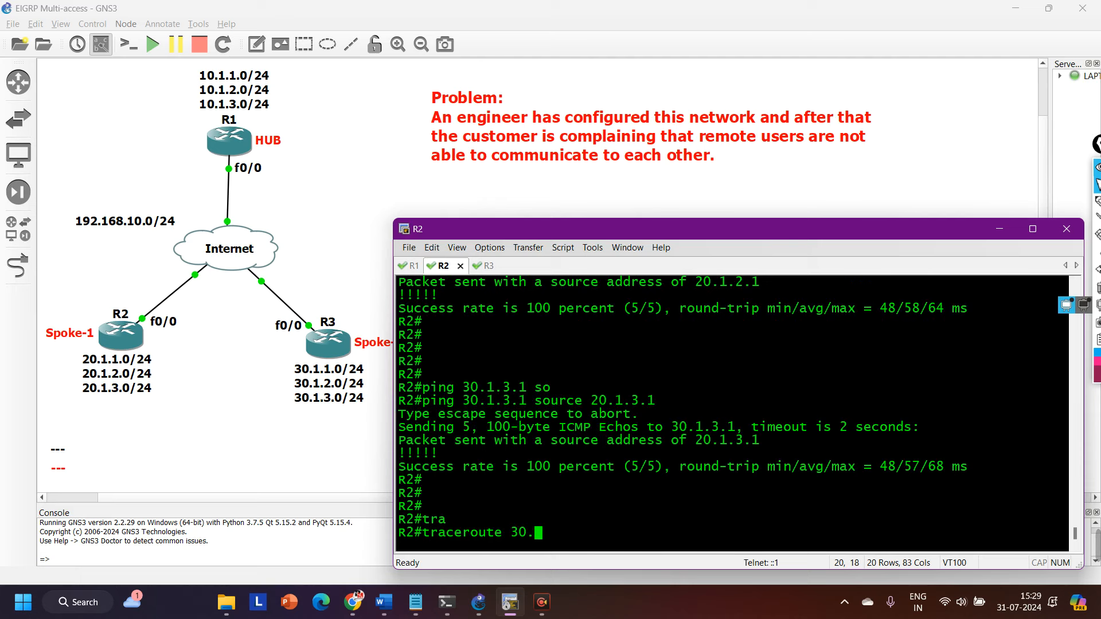
type("1.1.1 so")
key("Tab")
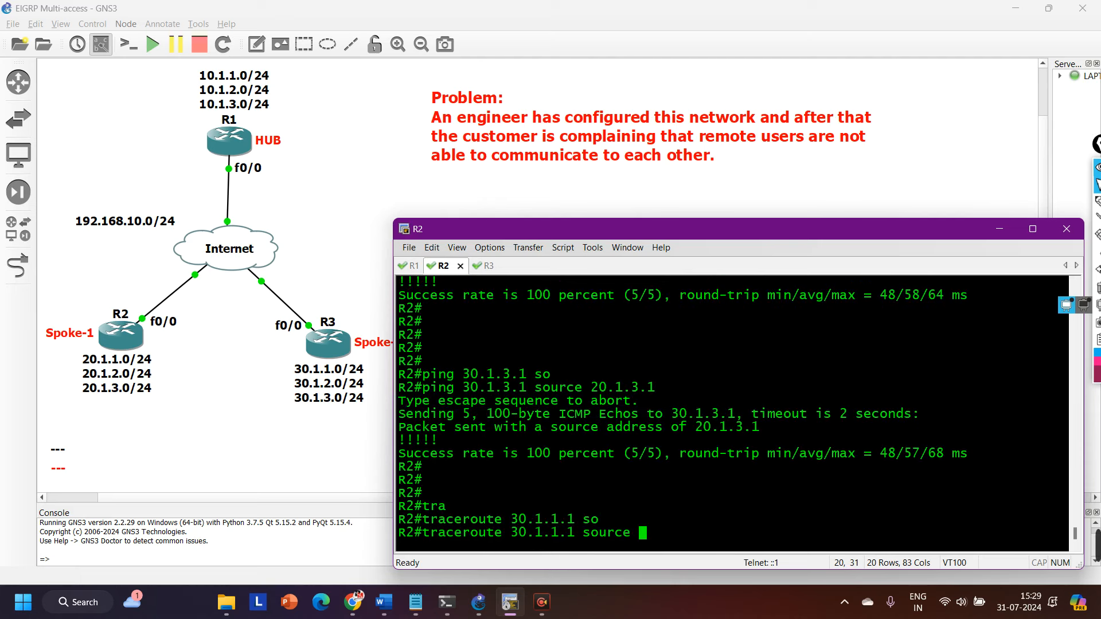
type("20.1.1.1 n")
type("u")
key("Tab")
key("Return")
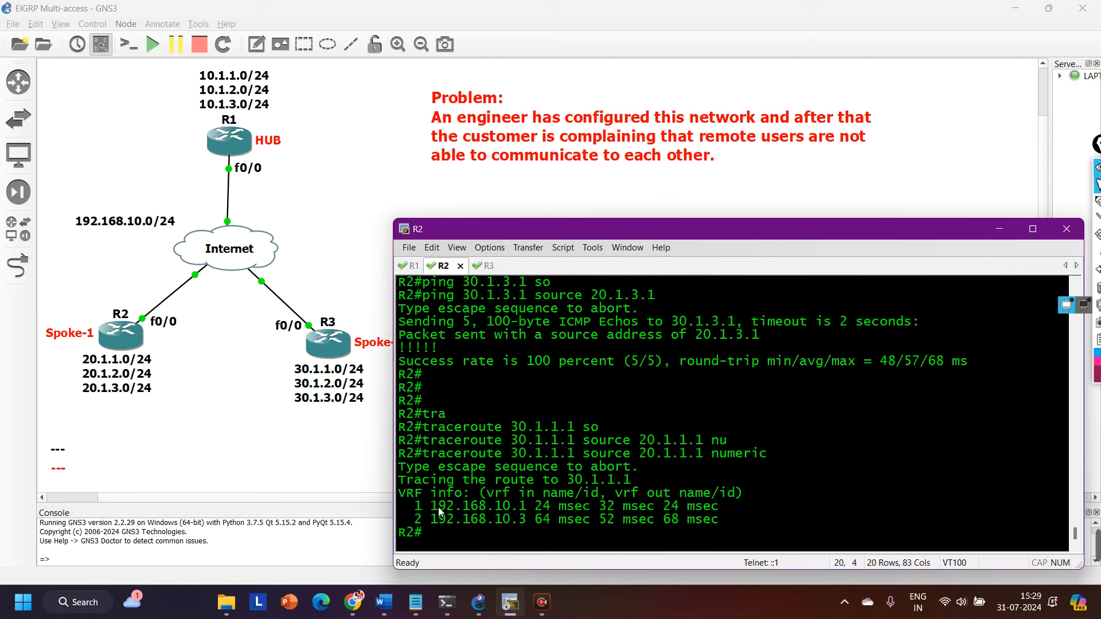
Mark both hop addresses in the traceroute output, then sketch the path between the R2 and R3 networks on the topology and clear the drawing.
left_click_drag(439, 509, 528, 510)
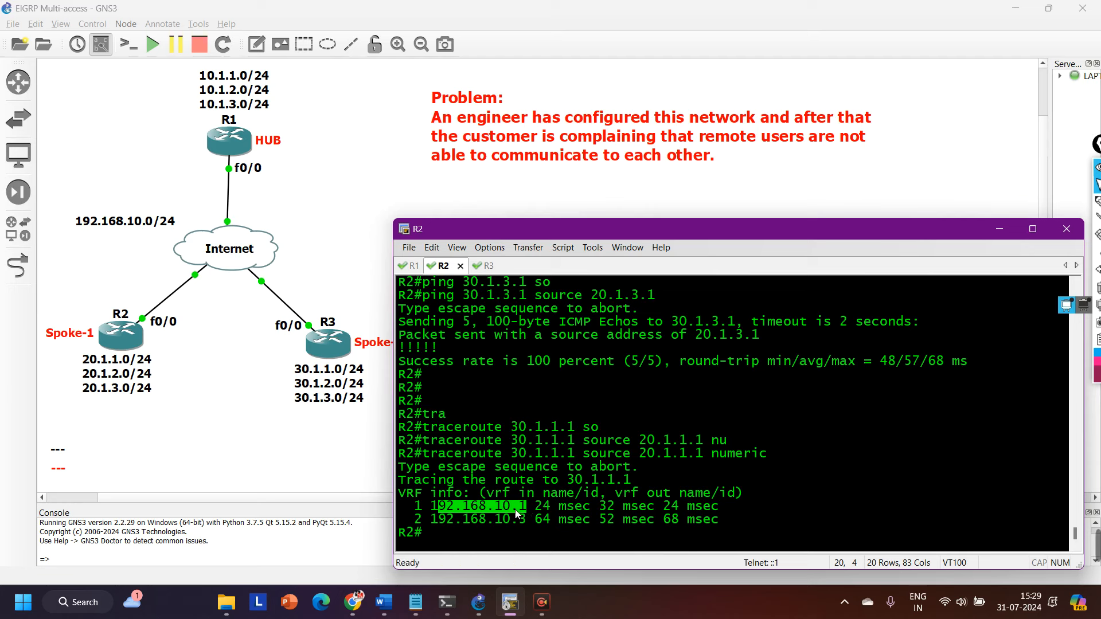
left_click_drag(430, 519, 533, 523)
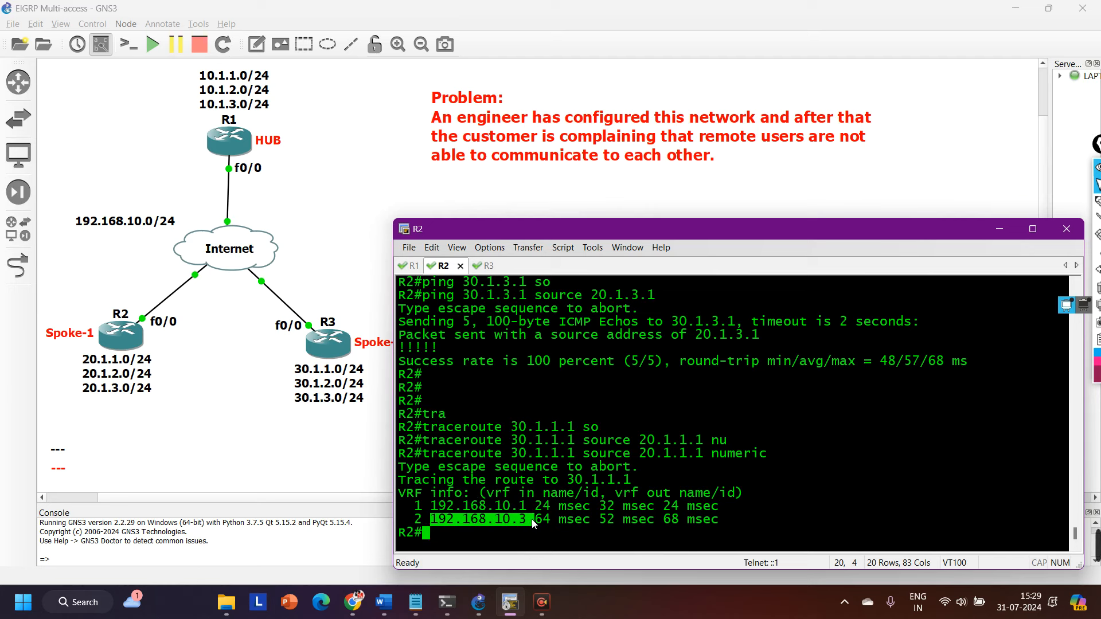
left_click(1096, 202)
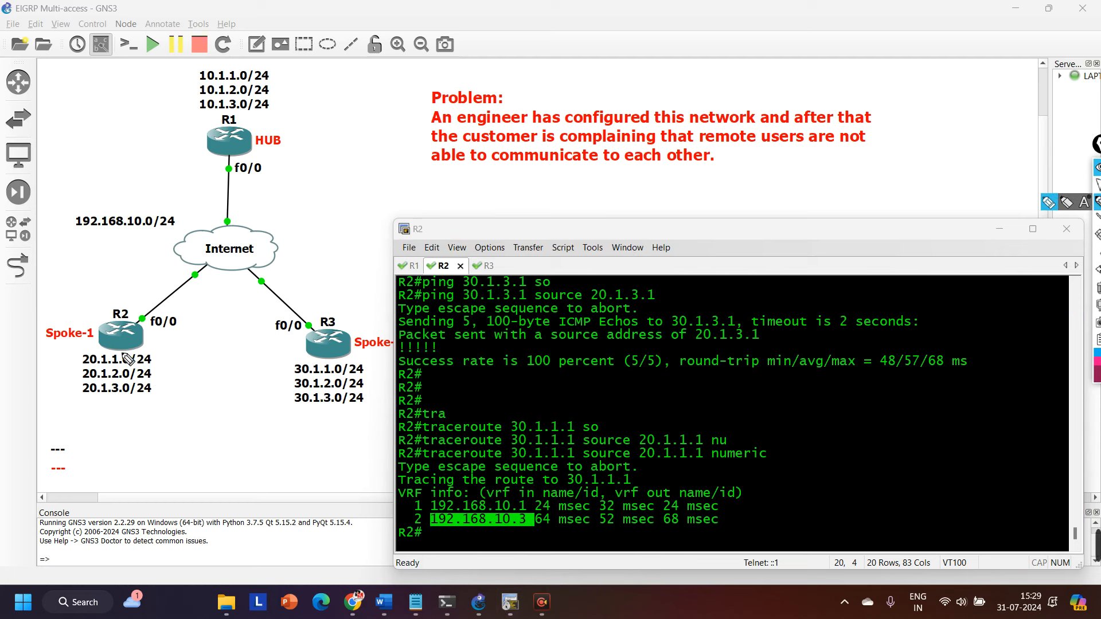
mouse_move(165, 345)
left_mouse_down()
mouse_move(39, 395)
mouse_move(150, 392)
left_mouse_up()
mouse_move(360, 366)
left_mouse_down()
mouse_move(307, 409)
mouse_move(364, 368)
left_mouse_up()
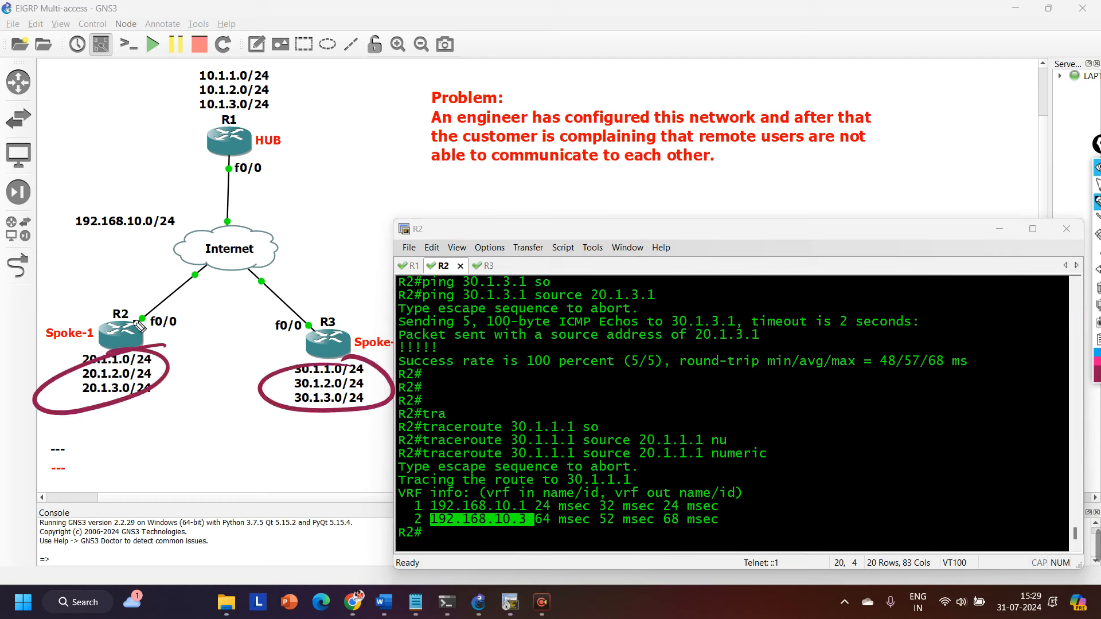
left_click_drag(164, 347, 296, 340)
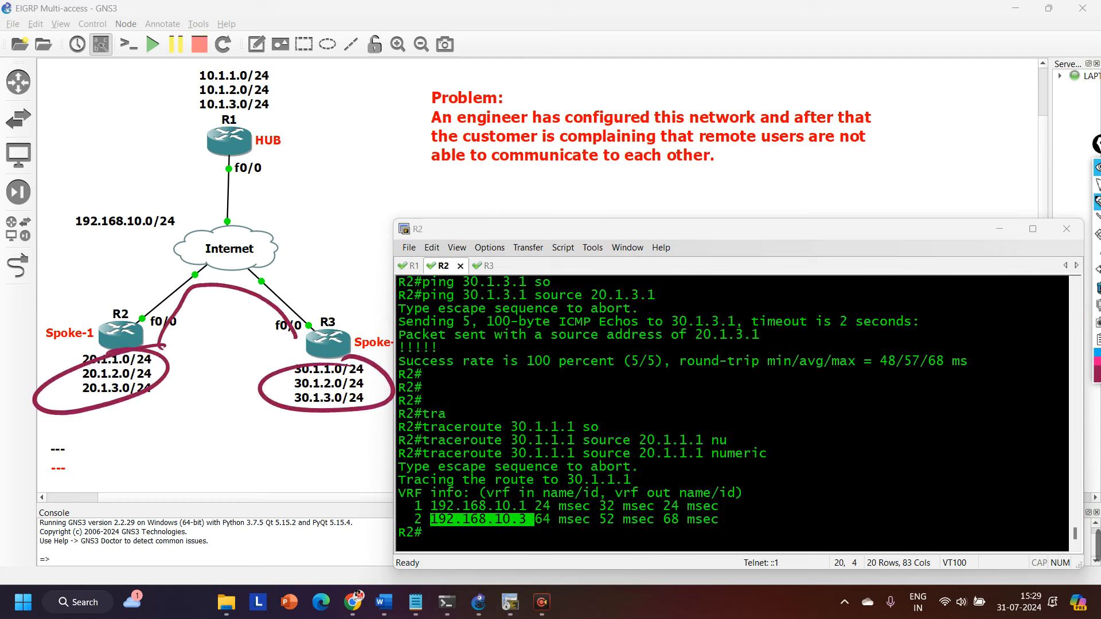
left_click(1097, 287)
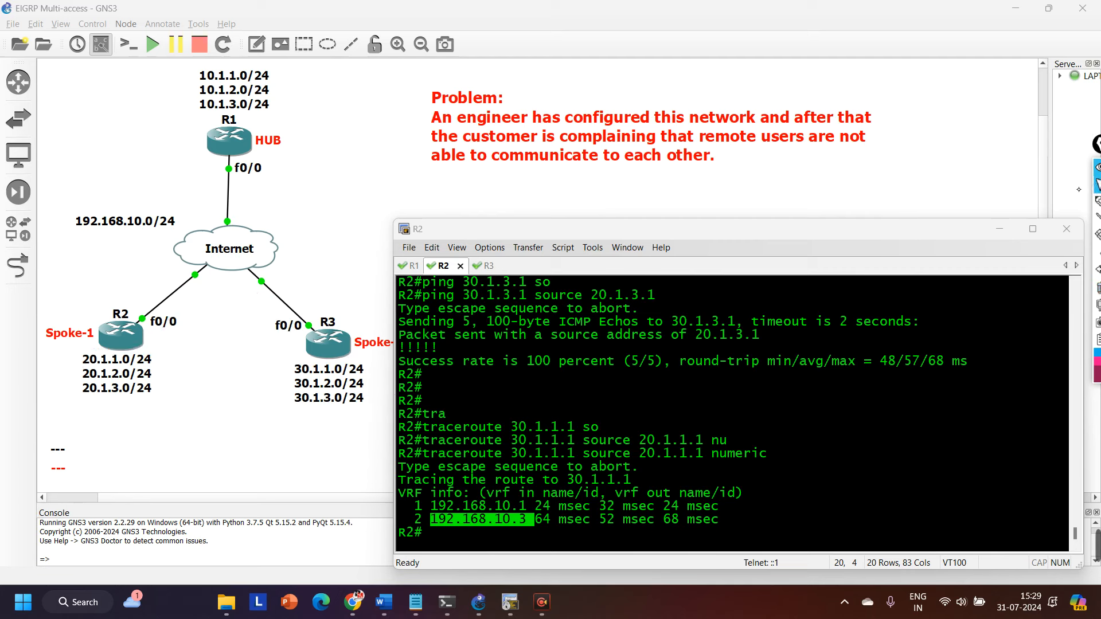
Run show ip route eigrp on R2 and examine the next hop of the 30.1.x.0 routes.
left_click(651, 459)
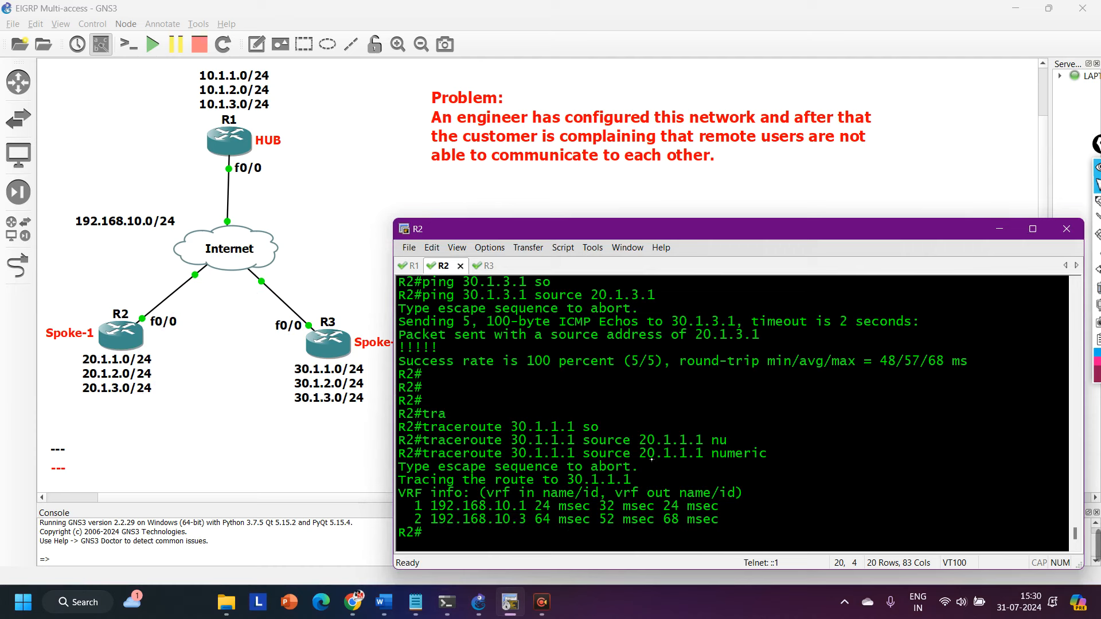
key("Return")
key("Return")
key("Return")
key("Return")
key("Return")
key("Return")
key("Return")
key("Return")
key("Return")
key("Return")
key("Return")
key("Return")
key("Return")
key("Return")
key("Return")
key("Return")
key("Return")
key("Return")
key("Return")
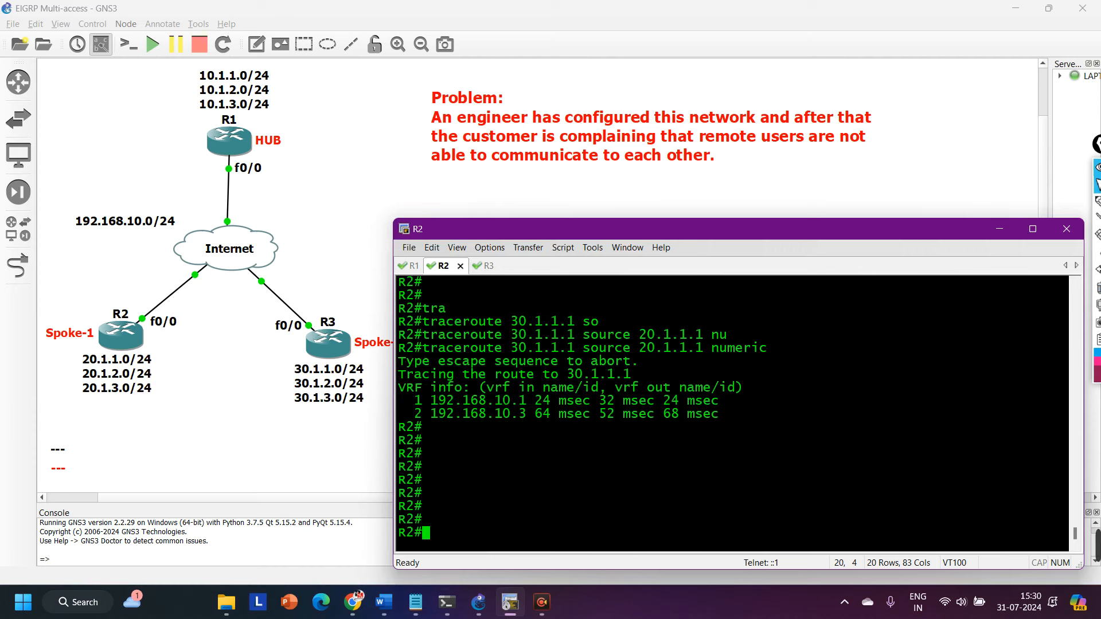
type("sho")
key("Tab")
type("ip ro")
key("Tab")
type("ei")
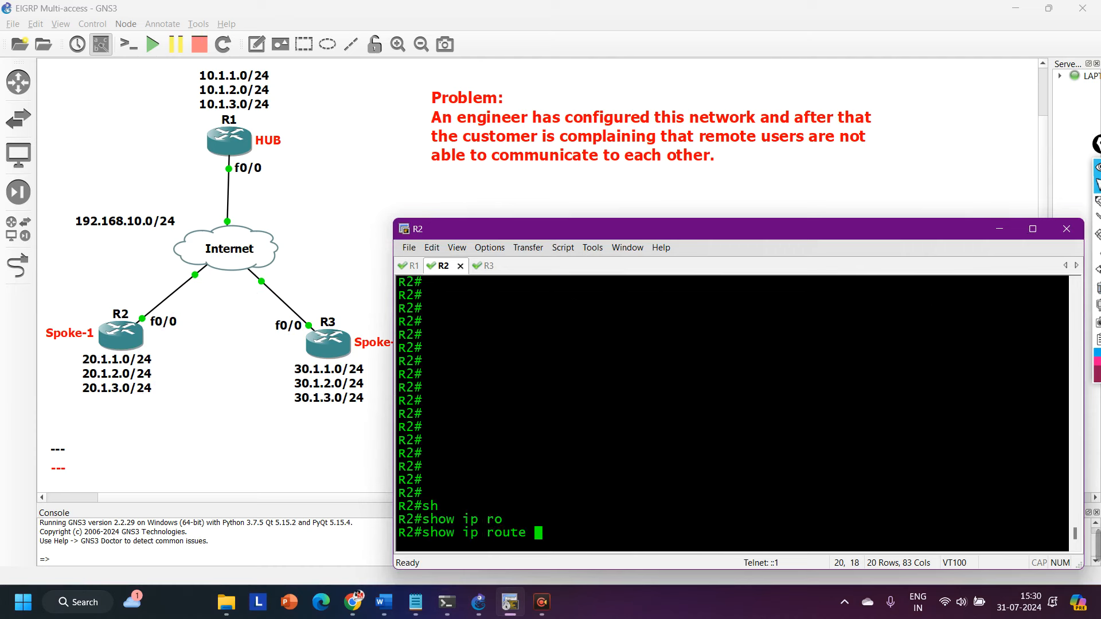
key("Tab")
key("Return")
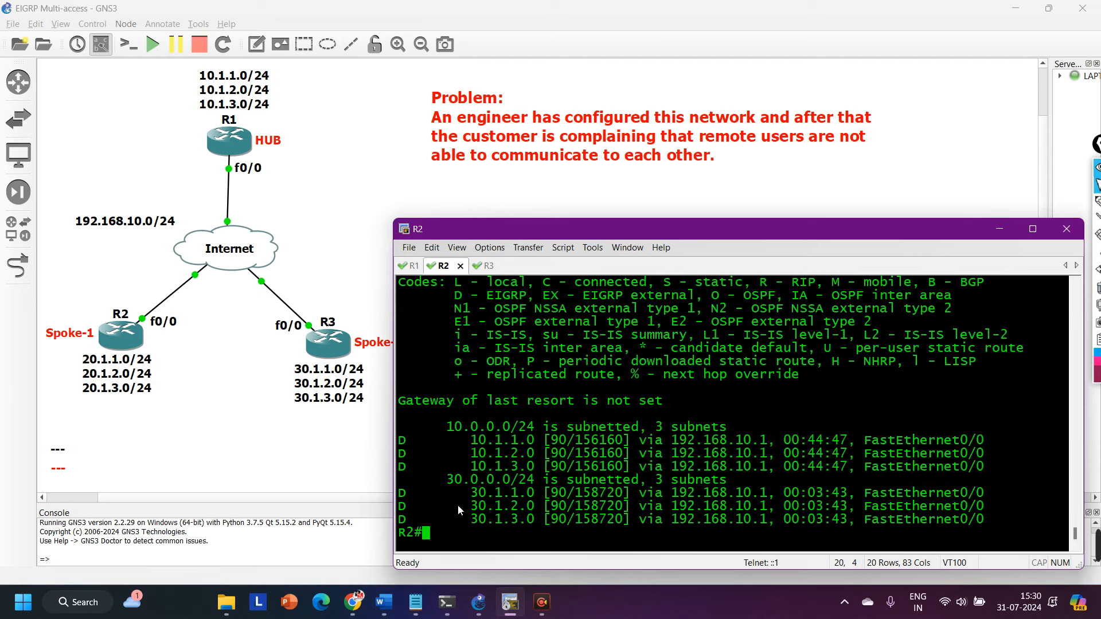
left_click_drag(404, 500, 986, 525)
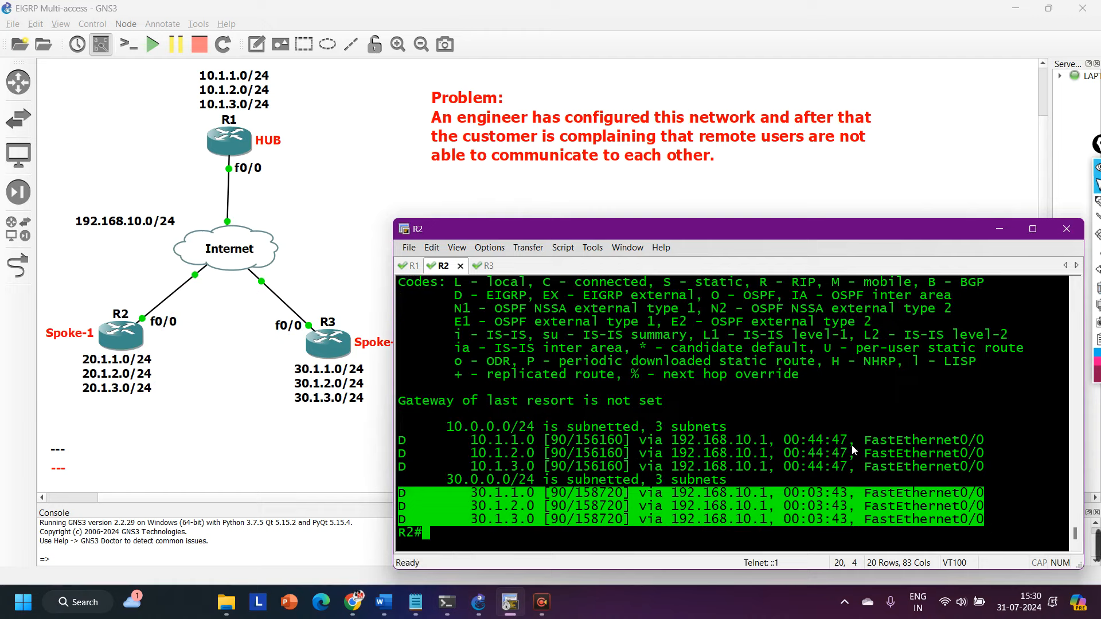
left_click_drag(672, 493, 768, 499)
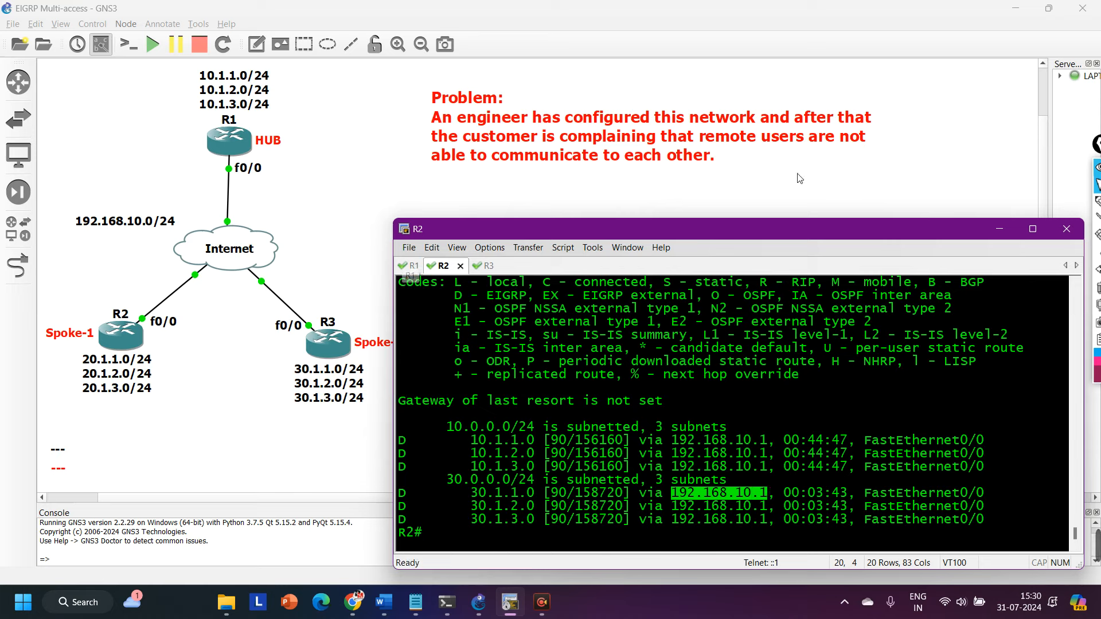
Sketch the exchange of route updates between R2, hub R1 and R3 over f0/0 on the topology, then clear the drawing.
left_click(1097, 202)
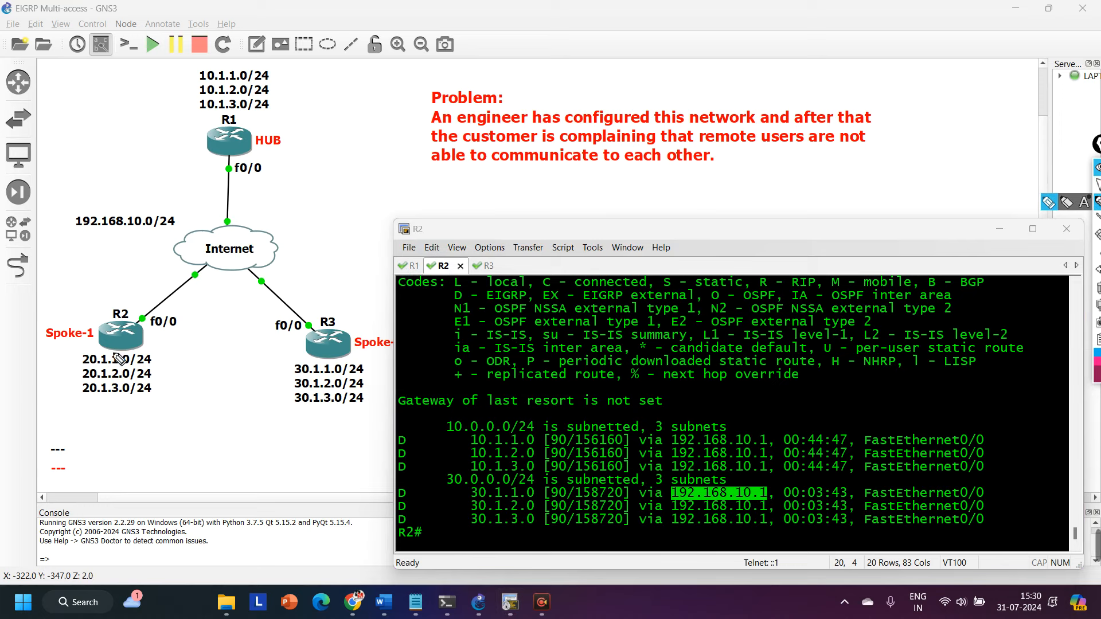
mouse_move(123, 349)
left_mouse_down()
mouse_move(68, 399)
mouse_move(158, 351)
mouse_move(87, 360)
mouse_move(137, 199)
mouse_move(188, 144)
mouse_move(195, 155)
left_mouse_up()
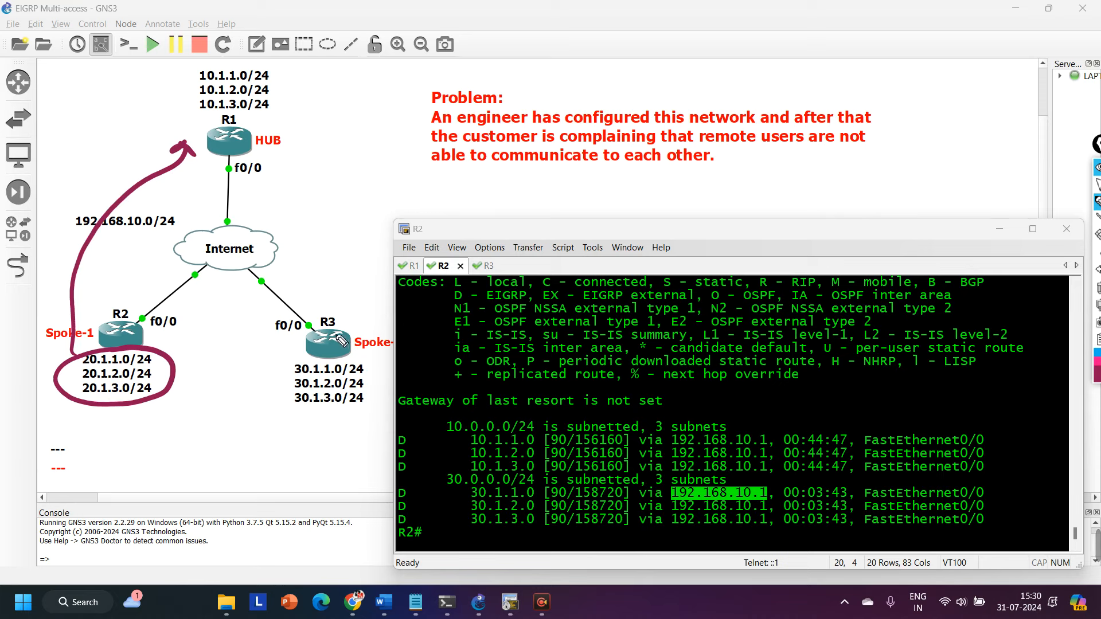
left_click_drag(263, 170, 344, 309)
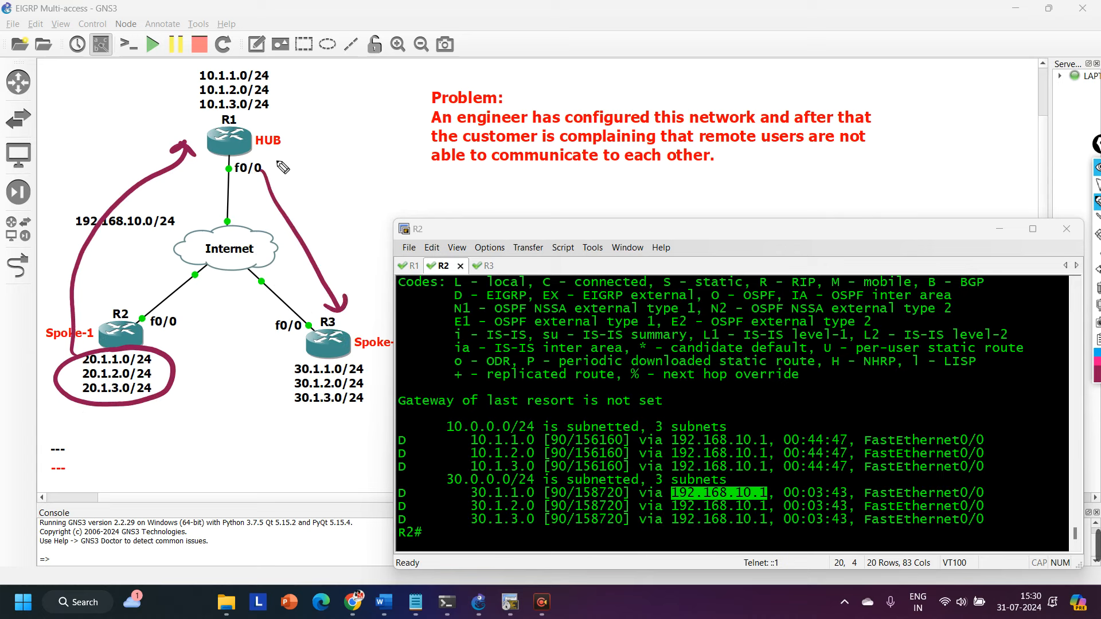
mouse_move(264, 166)
left_mouse_down()
mouse_move(221, 172)
mouse_move(270, 179)
mouse_move(265, 161)
left_mouse_up()
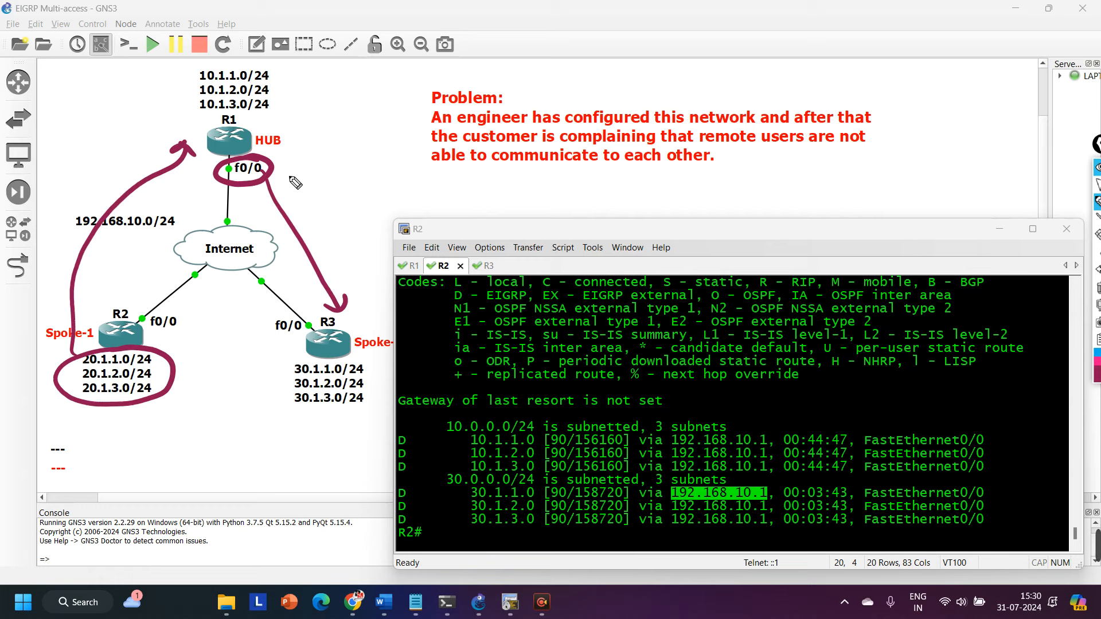
mouse_move(353, 316)
left_mouse_down()
mouse_move(279, 337)
mouse_move(356, 314)
left_mouse_up()
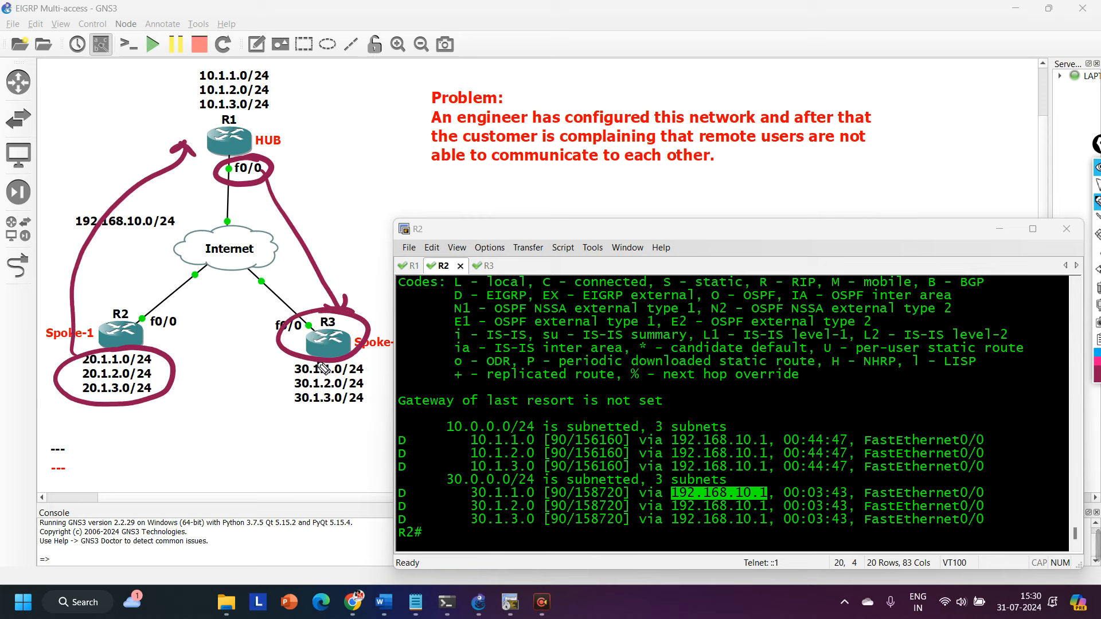
mouse_move(342, 361)
left_mouse_down()
mouse_move(284, 371)
mouse_move(274, 401)
mouse_move(352, 409)
mouse_move(324, 364)
mouse_move(372, 350)
mouse_move(272, 189)
mouse_move(287, 183)
left_mouse_up()
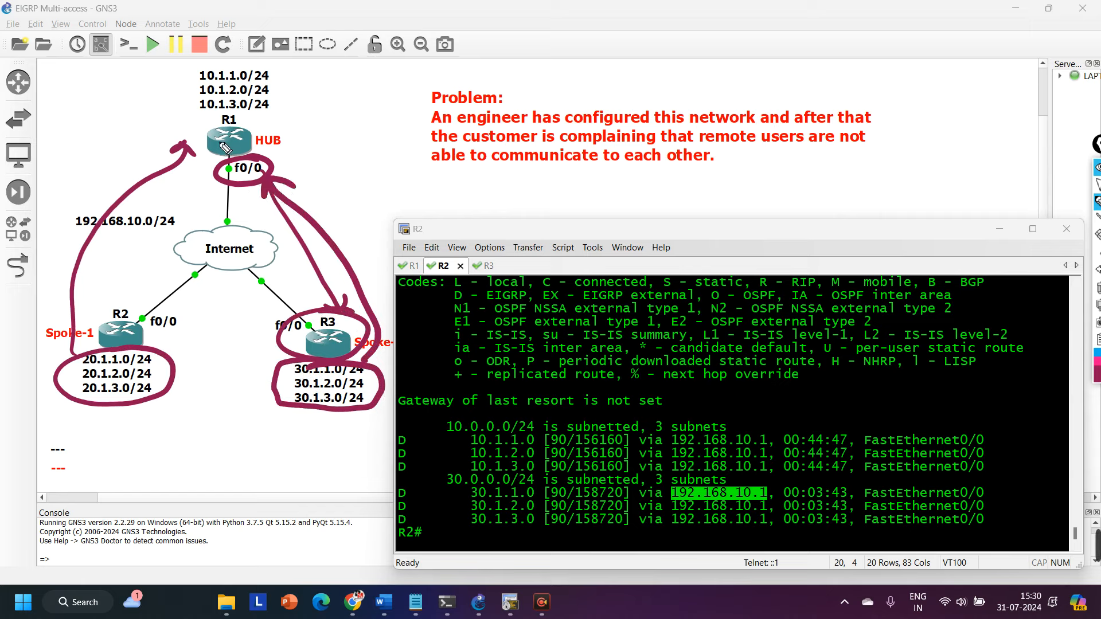
mouse_move(207, 156)
left_mouse_down()
mouse_move(125, 311)
mouse_move(144, 309)
left_mouse_up()
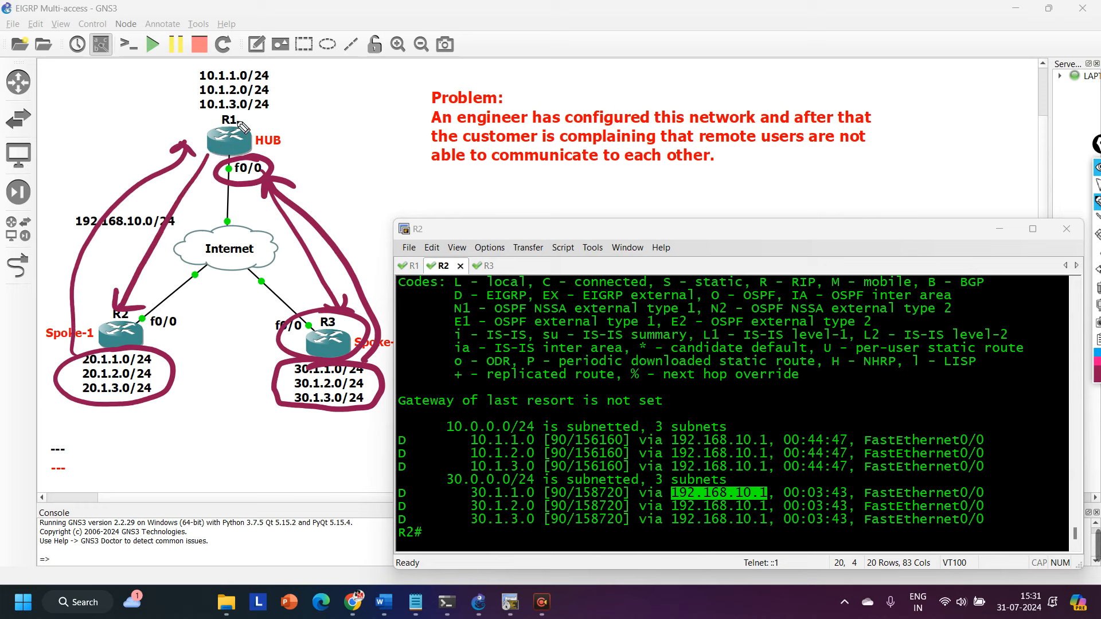
left_click_drag(291, 103, 270, 119)
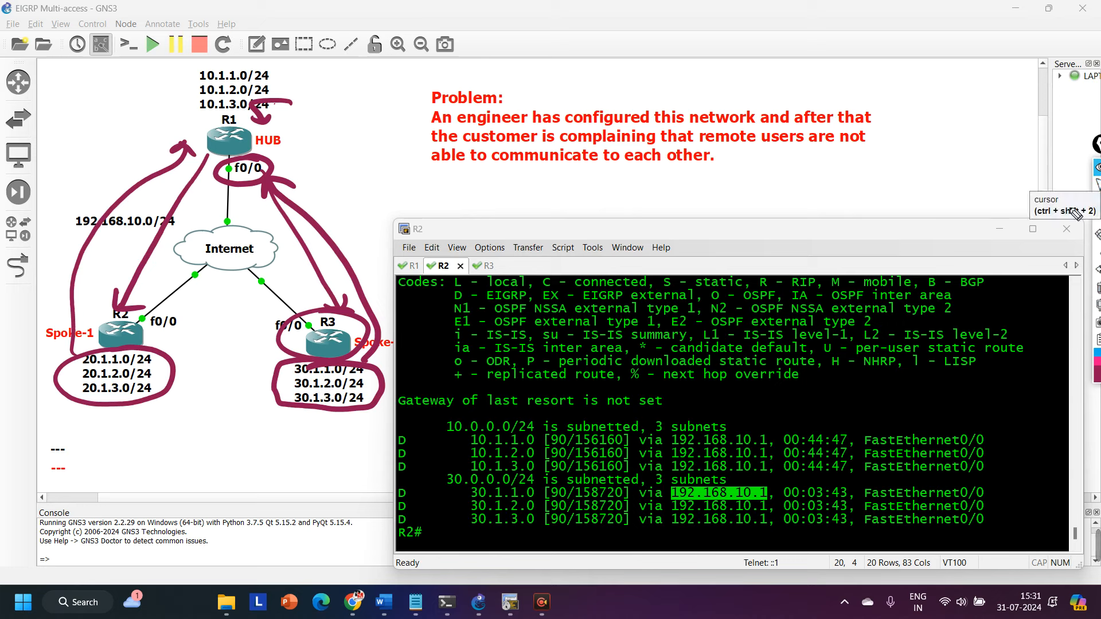
left_click(1097, 288)
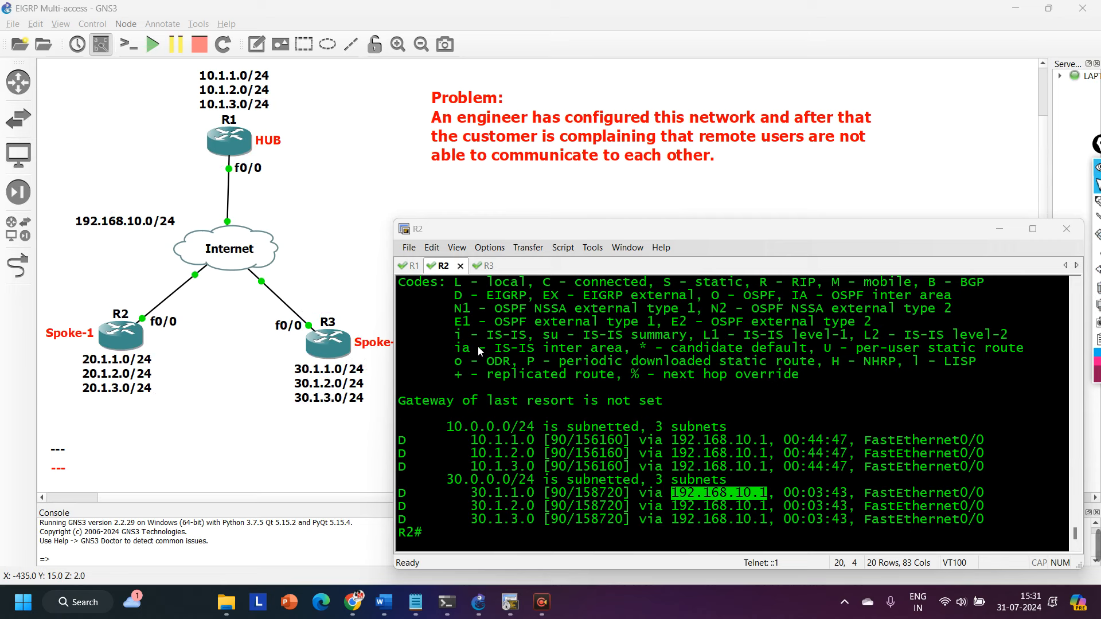
Switch to R1's console and enter interface configuration mode for f0/0.
left_click(410, 267)
type("conf")
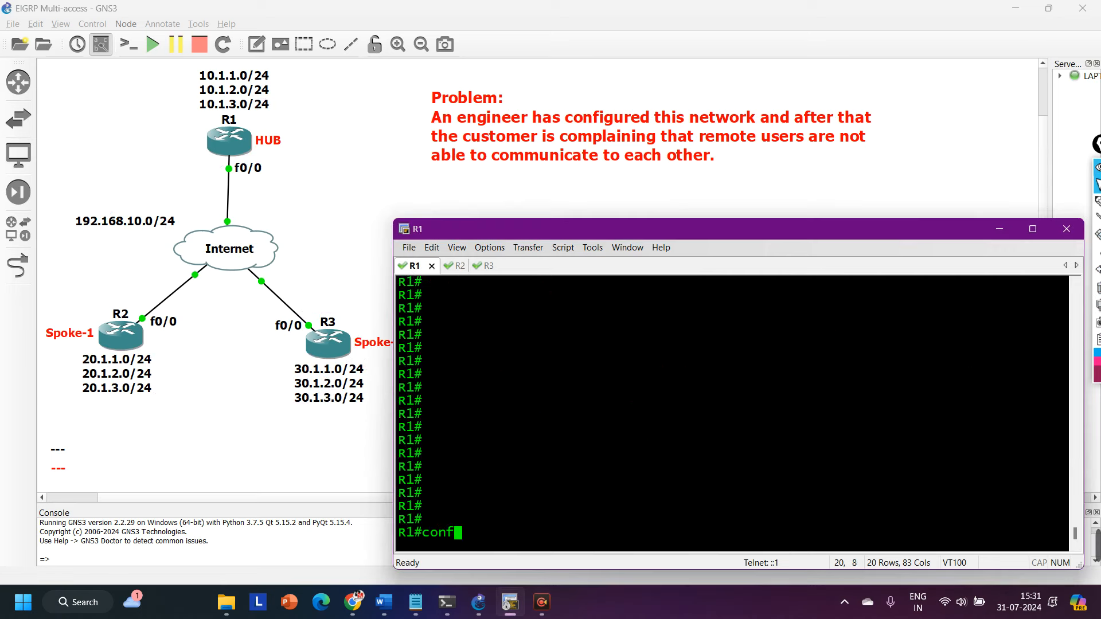
key("Tab")
key("Return")
key("Return")
key("Return")
key("Return")
key("Return")
type("int f0/0")
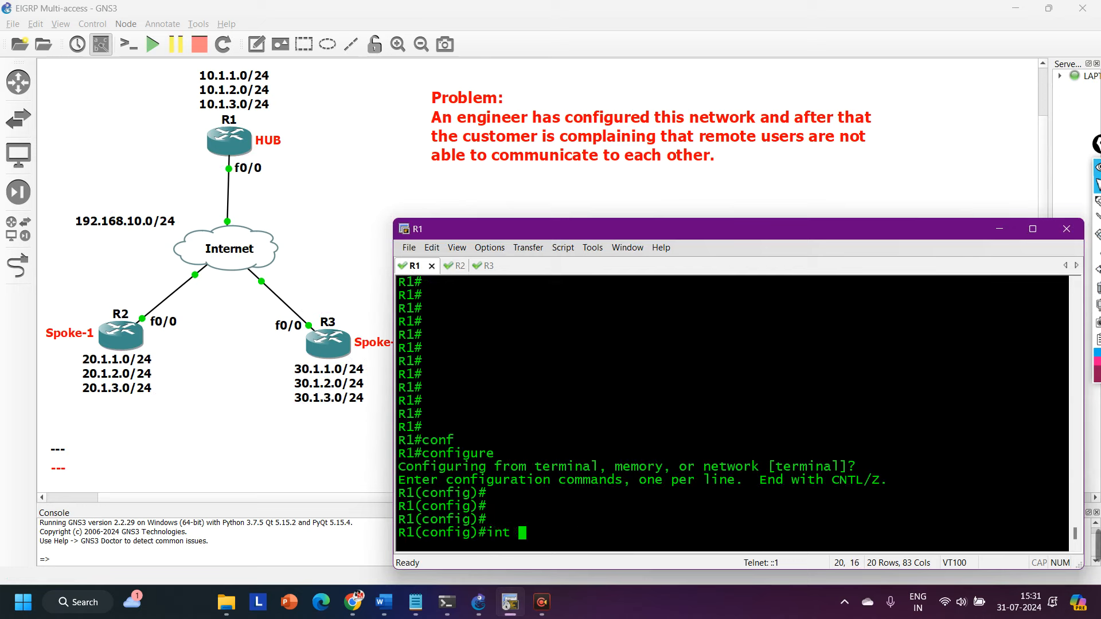
key("Return")
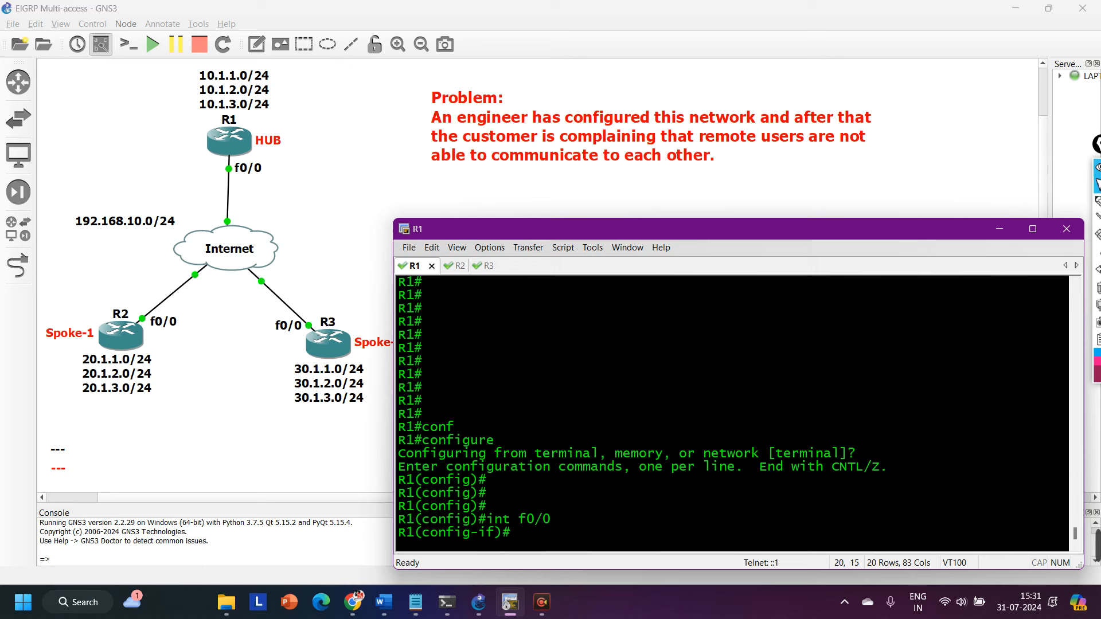
Disable the hub's own next hop on the interface with no ip next-hop-self eigrp 10 and leave configuration mode.
type("ip next")
key("Tab")
type("ei")
key("Tab")
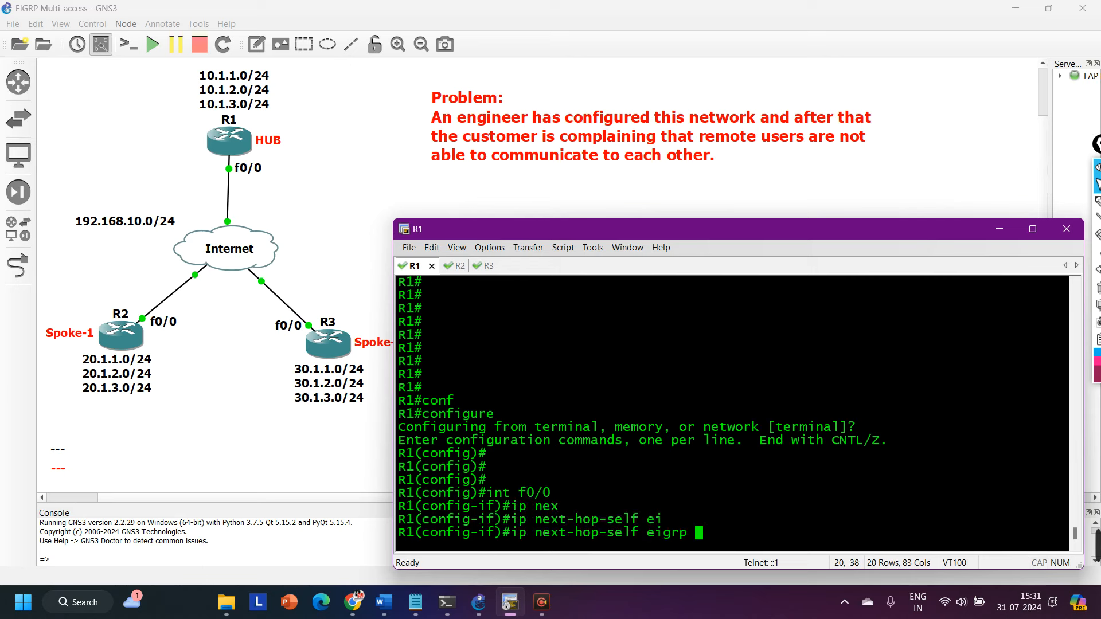
type("10")
key("ctrl+a")
type("no")
key("Return")
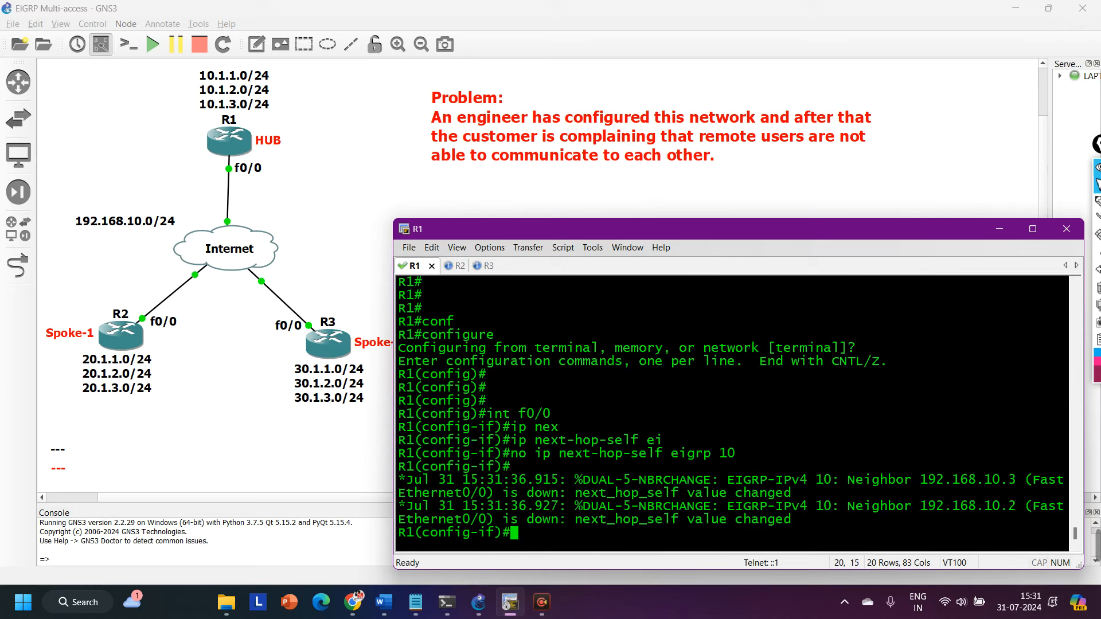
key("ctrl+z")
key("Return")
key("Return")
key("Return")
key("Return")
key("Return")
key("Return")
key("Return")
key("Return")
key("Return")
key("Return")
key("Return")
key("Return")
key("Return")
key("Return")
key("Return")
key("Return")
key("Return")
key("Return")
key("Return")
key("Return")
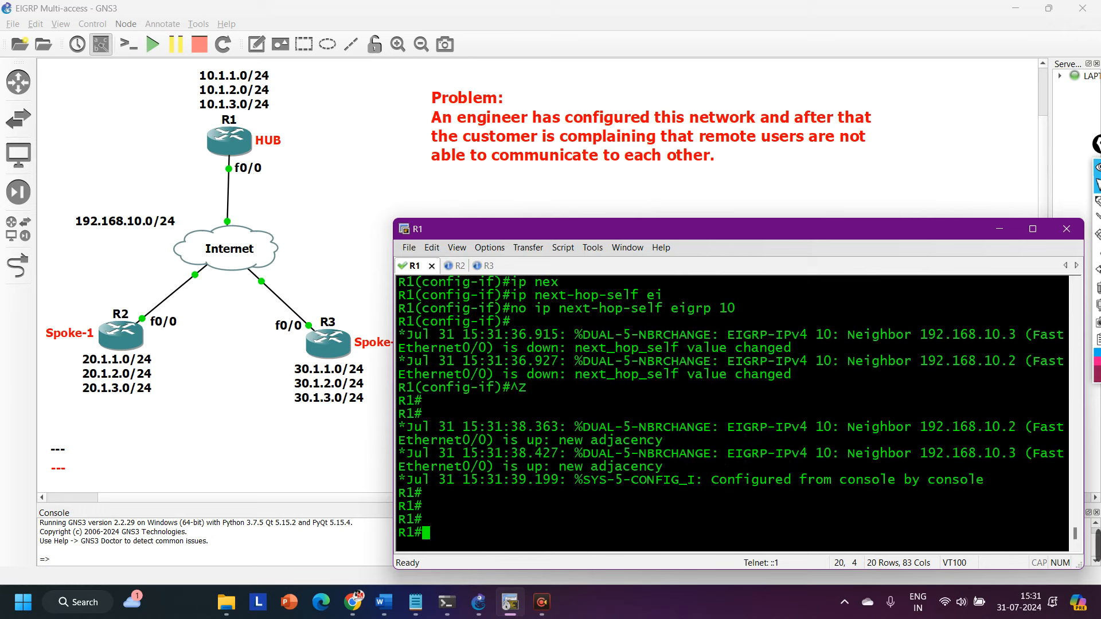
Run show ip route eigrp on R2 again and check the next hop of the 30.1.1.0 route.
key("ctrl+Tab")
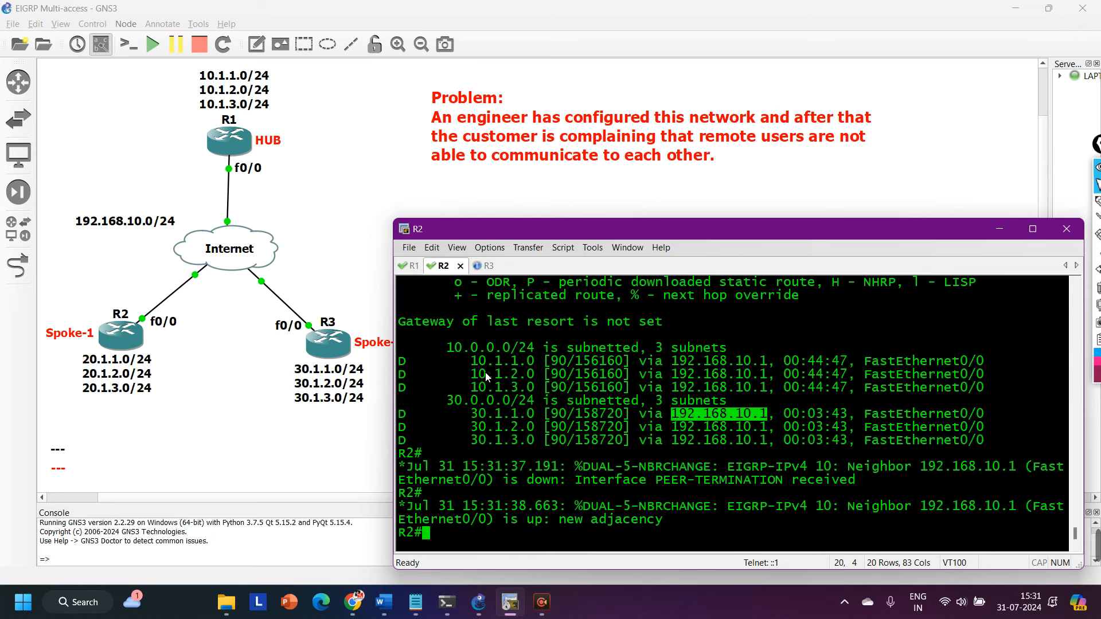
key("Return")
type("sh")
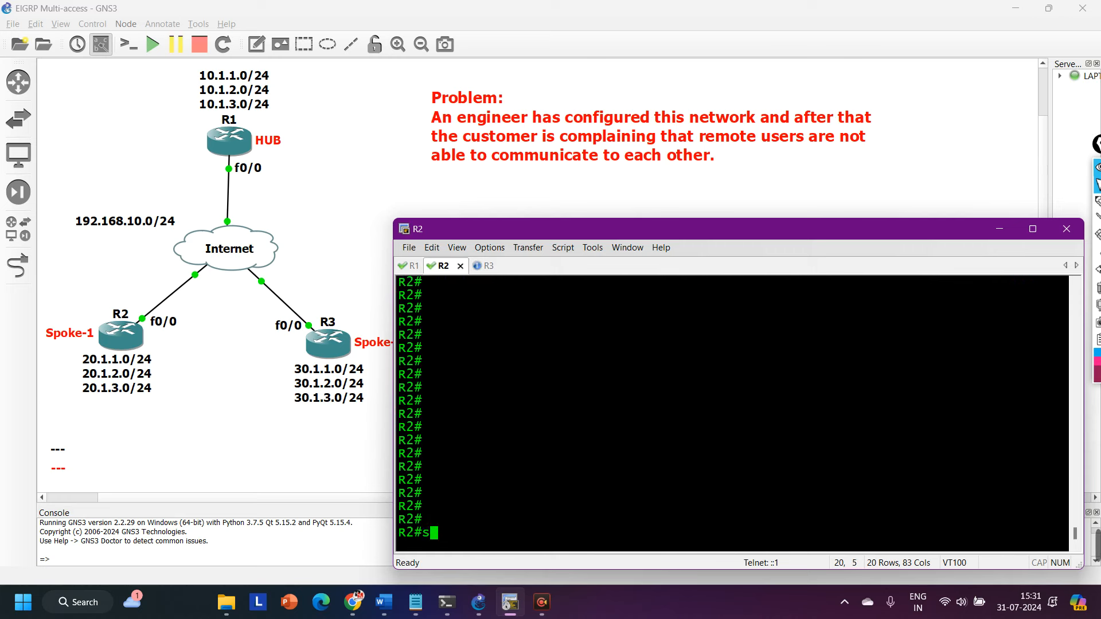
key("Tab")
type("ip ro")
key("Tab")
type("ei")
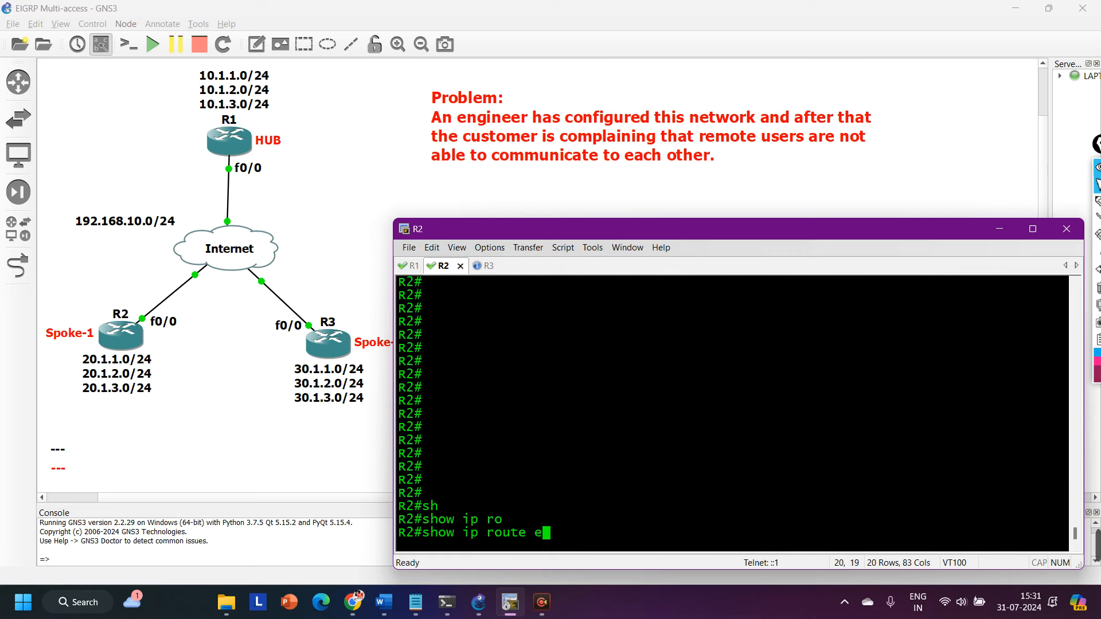
key("Tab")
key("Return")
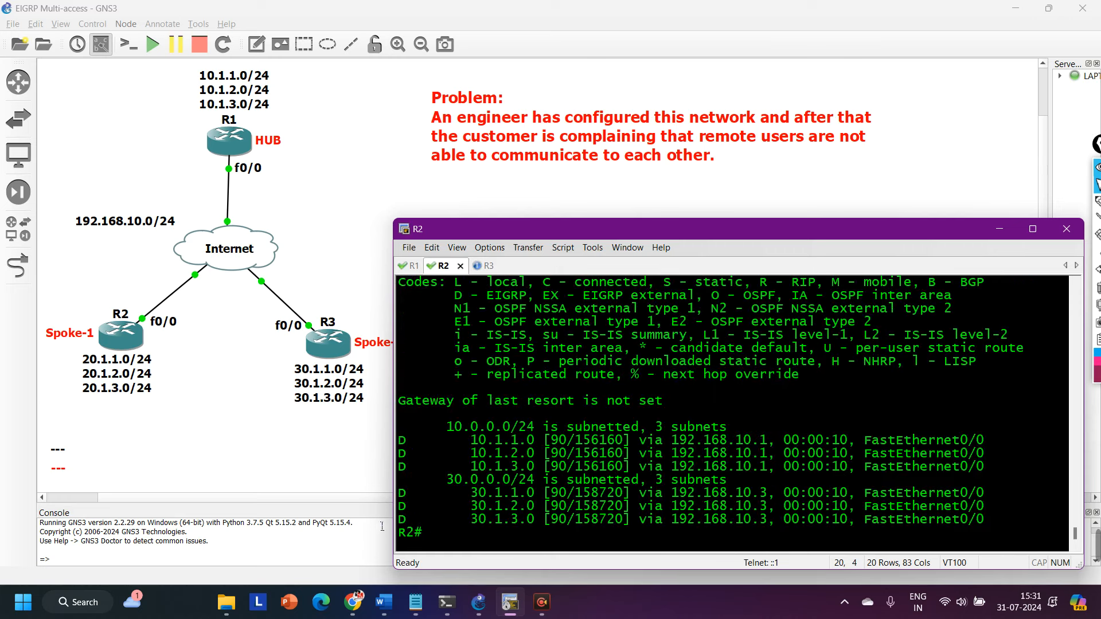
left_click_drag(668, 494, 772, 502)
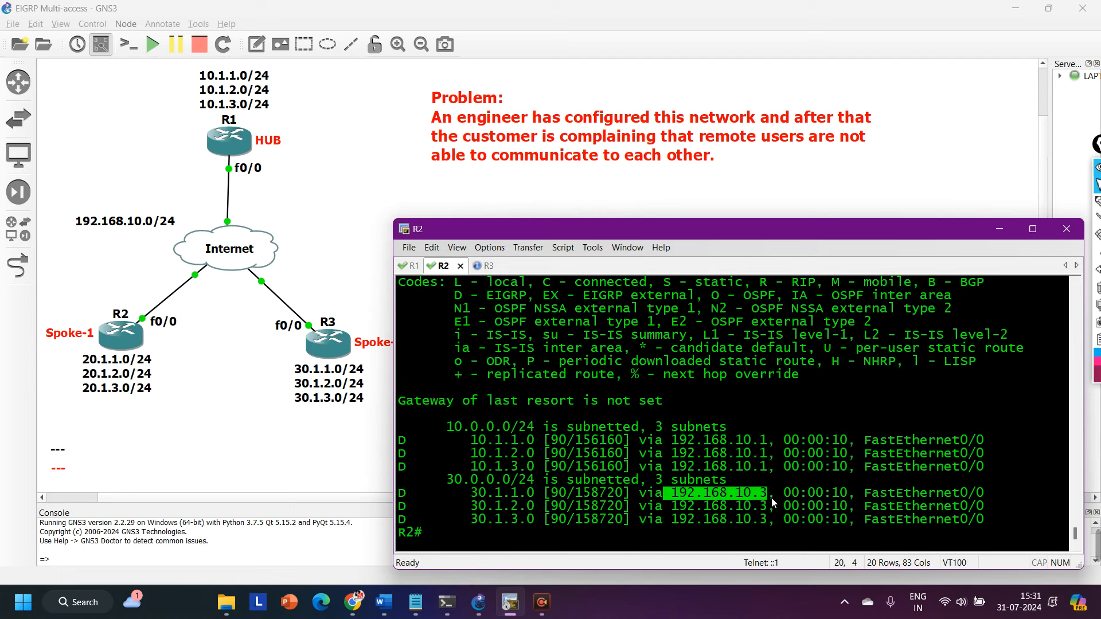
Run show ip route 30.1.1.0 255.255.255.0 on R2 to display the detailed routing entry.
key("Return")
key("Return")
type("sh")
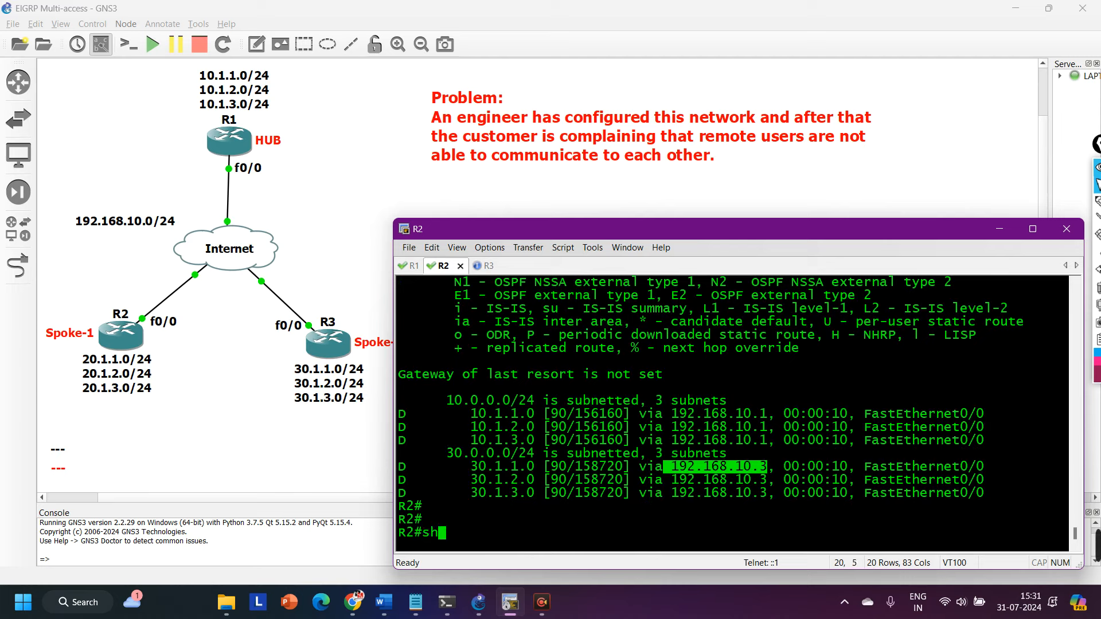
key("Tab")
type("ip ro")
key("Tab")
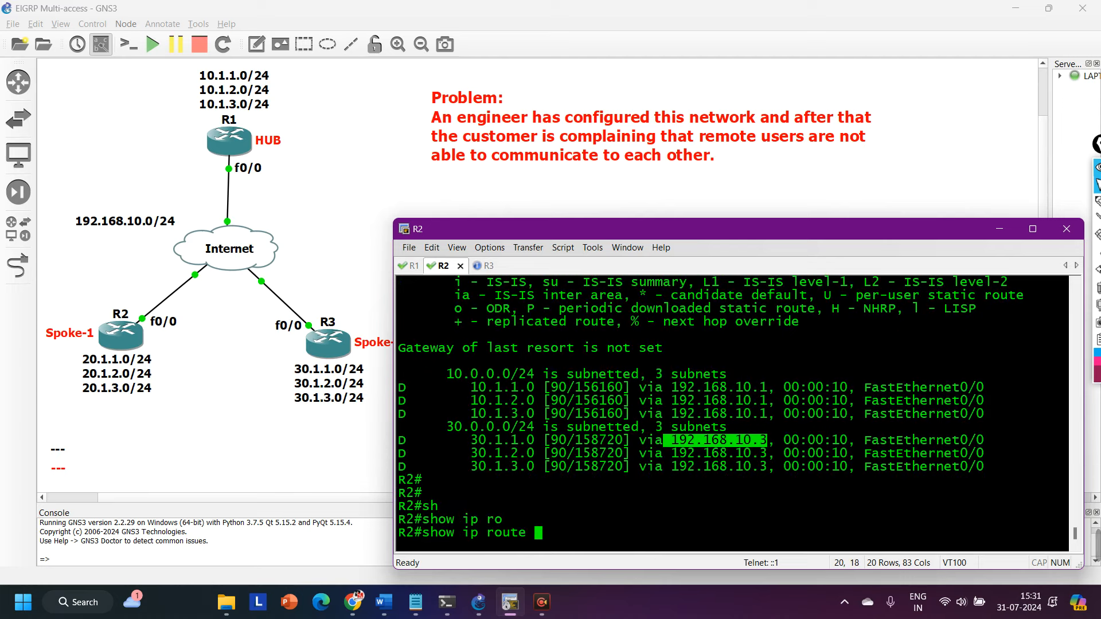
type("30.1")
type(".1")
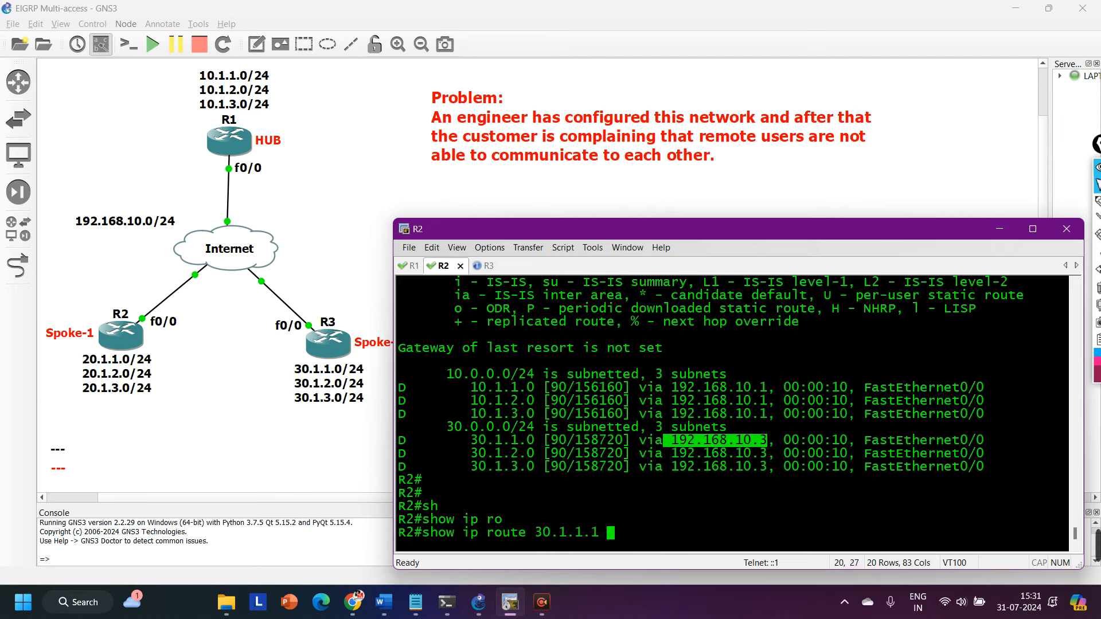
key("BackSpace")
key("BackSpace")
type("0 255.3")
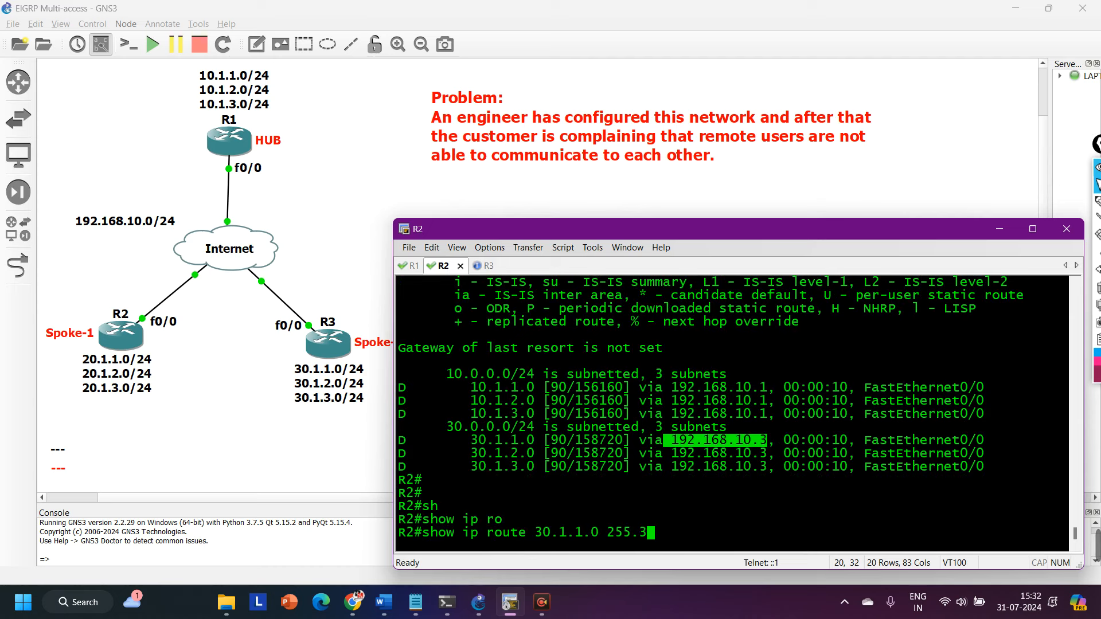
key("BackSpace")
type("255.255.0")
key("Return")
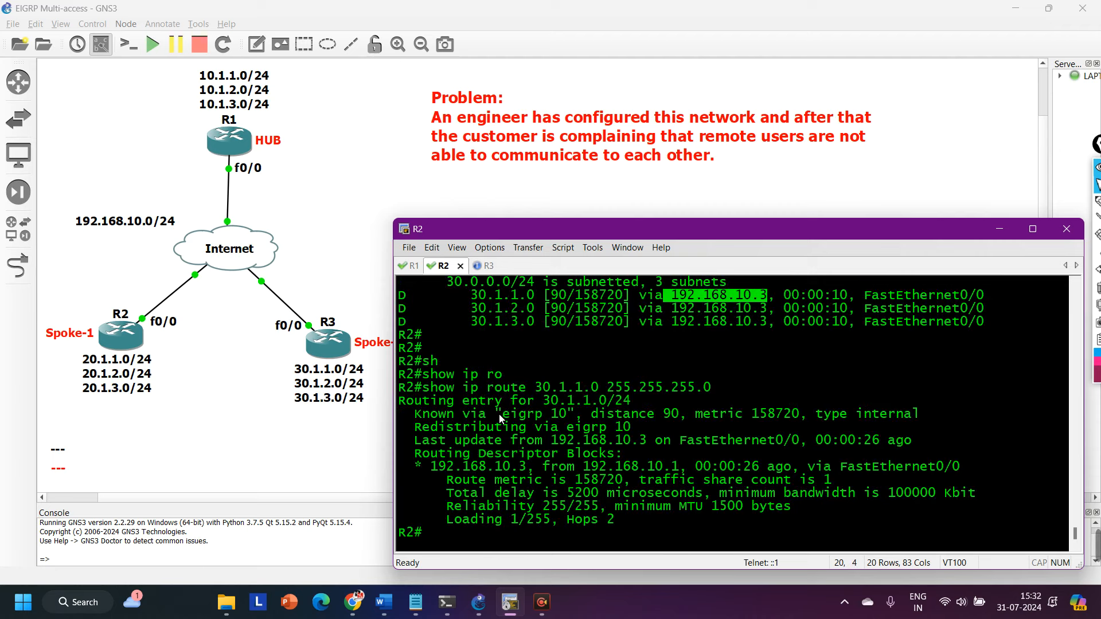
Examine the routing entry's distance and metric, last update source, next hop, and the router that advertised it.
left_click_drag(496, 414, 967, 409)
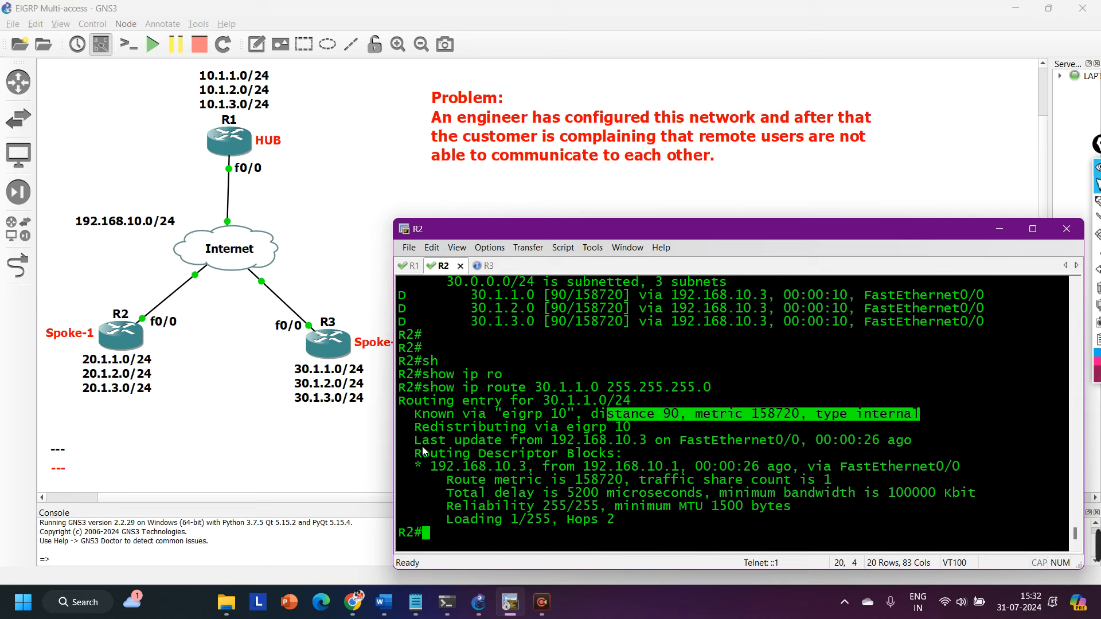
left_click_drag(414, 440, 744, 445)
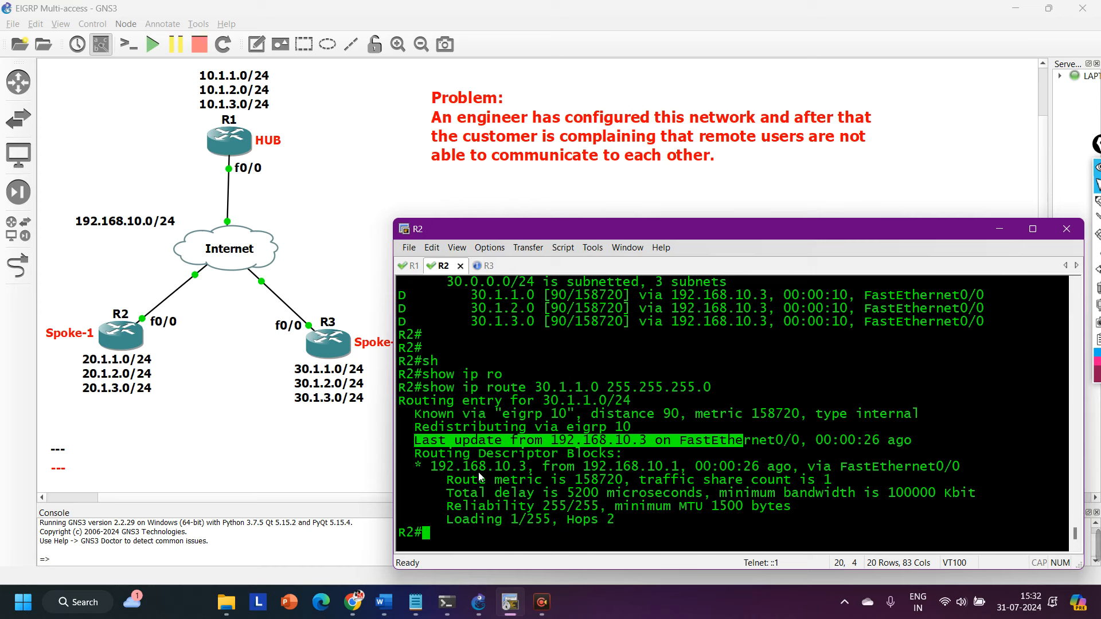
left_click_drag(520, 470, 797, 447)
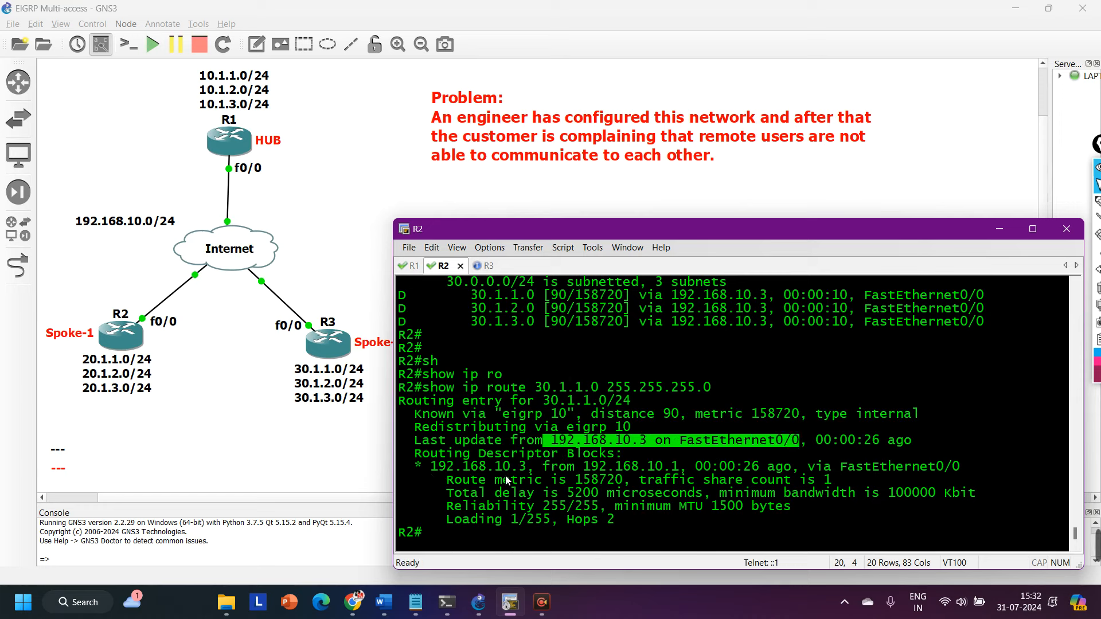
mouse_move(431, 467)
left_mouse_down()
mouse_move(537, 472)
mouse_move(440, 471)
left_mouse_up()
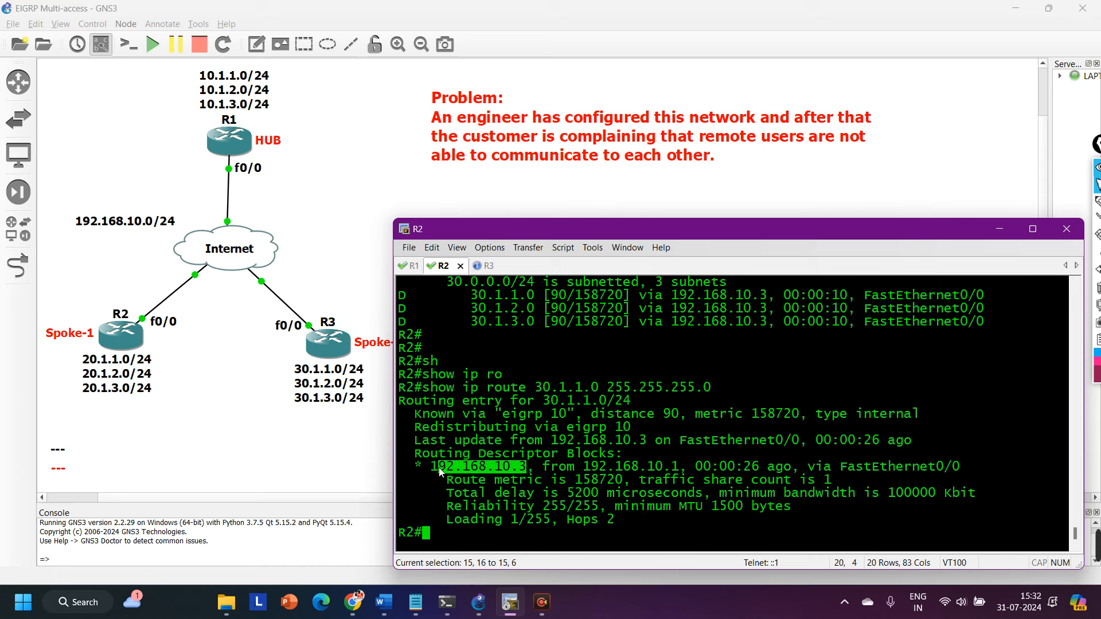
left_click_drag(536, 468, 680, 467)
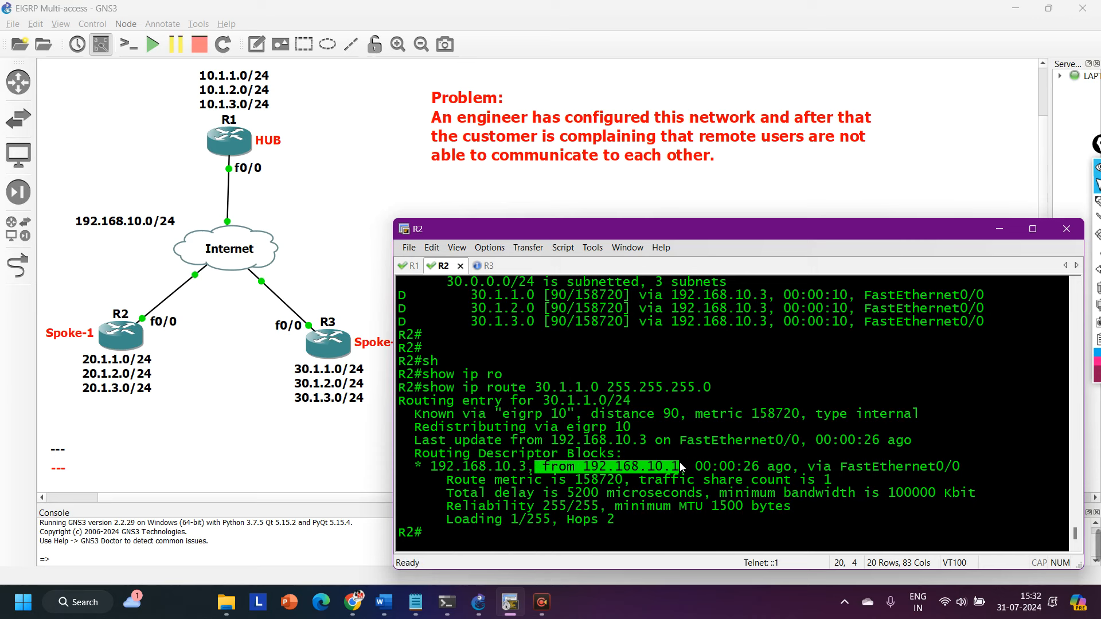
Try a numeric traceroute from R2 to 30.1.1.1 with source address 10.1.1.1.
key("Return")
key("Return")
type("tra")
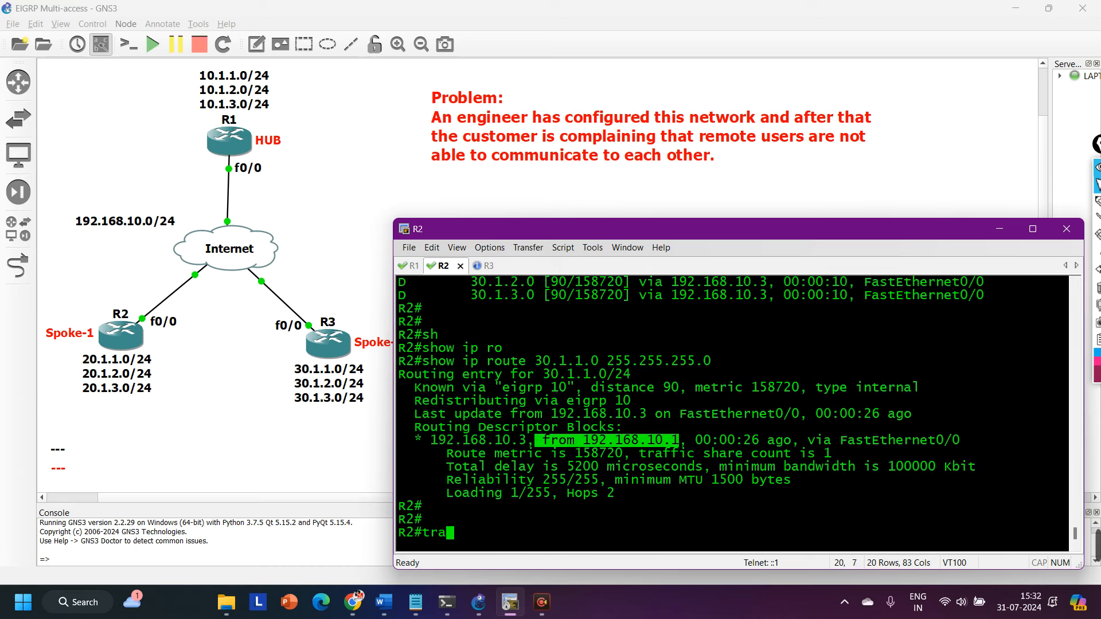
key("Tab")
type("30.1.1.1")
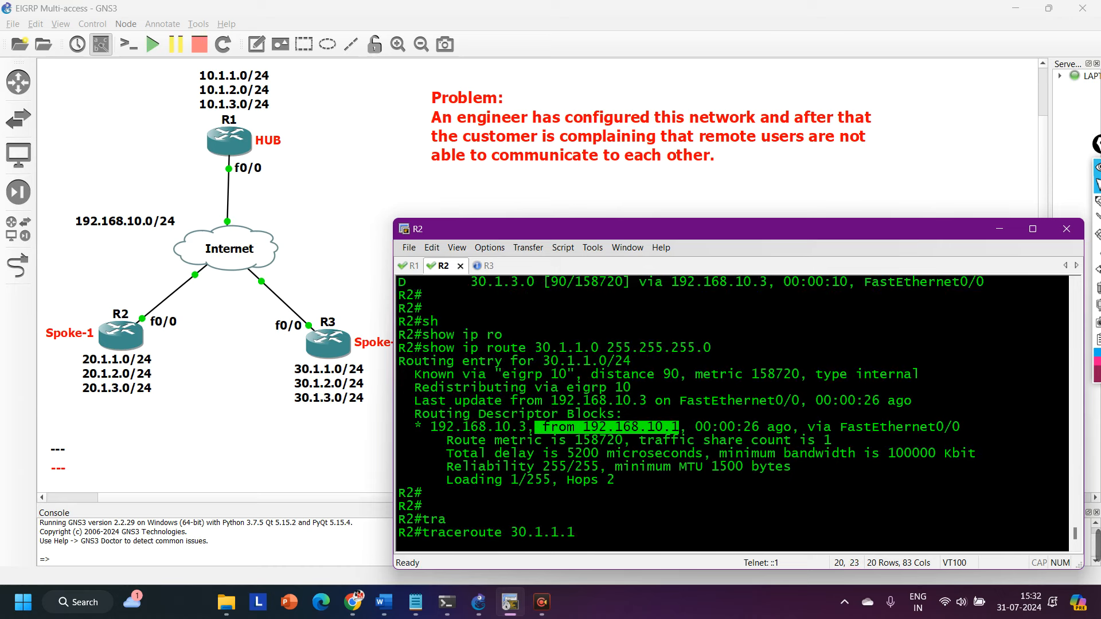
type(" so")
key("Tab")
type("10.1.1.")
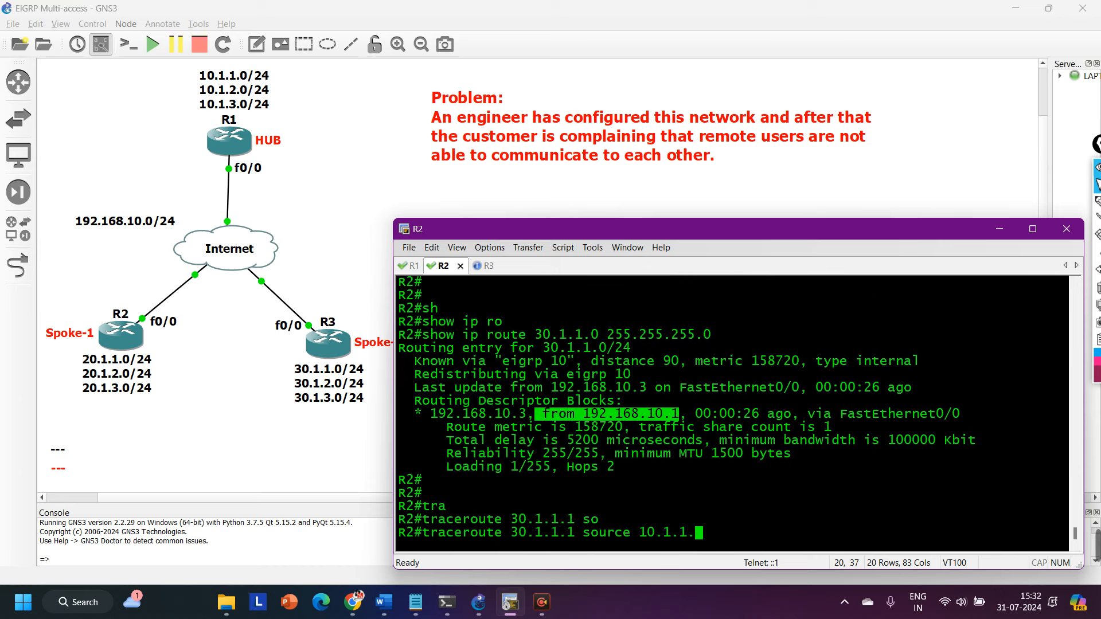
type("1 nu")
key("Tab")
key("Return")
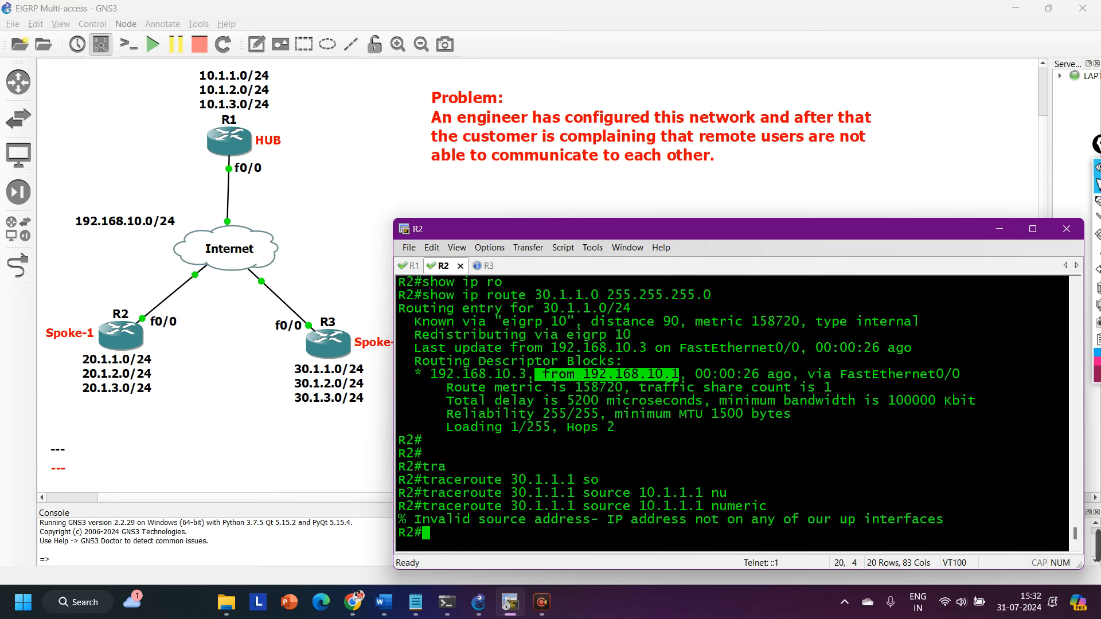
key("Return")
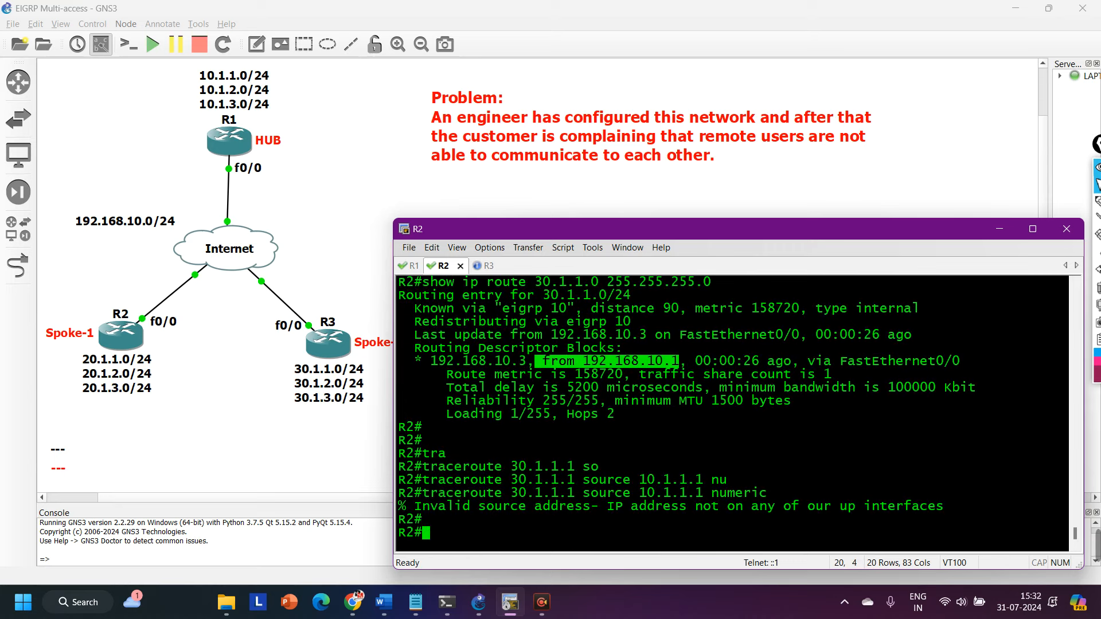
Rerun the numeric traceroute to 30.1.1.1 with source 20.1.1.1 and check the hop it takes.
key("Up")
key("Left")
key("Left")
key("Left")
key("Left")
key("Left")
key("Left")
key("Left")
key("Left")
key("Left")
key("Left")
key("Left")
key("Left")
key("Left")
key("Left")
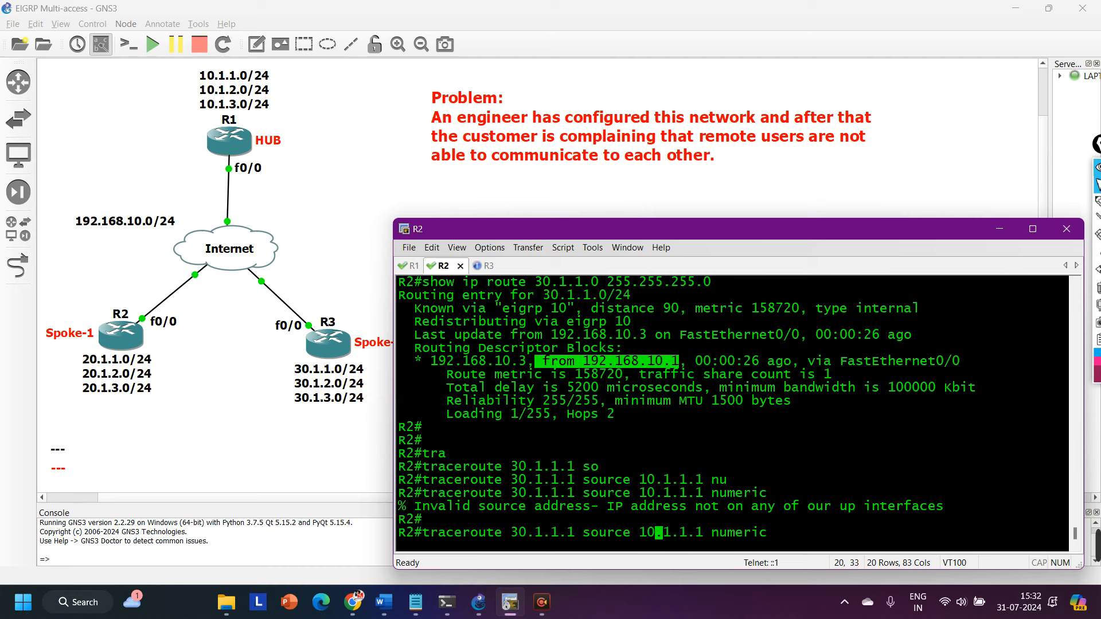
key("BackSpace")
key("BackSpace")
type("20")
key("Return")
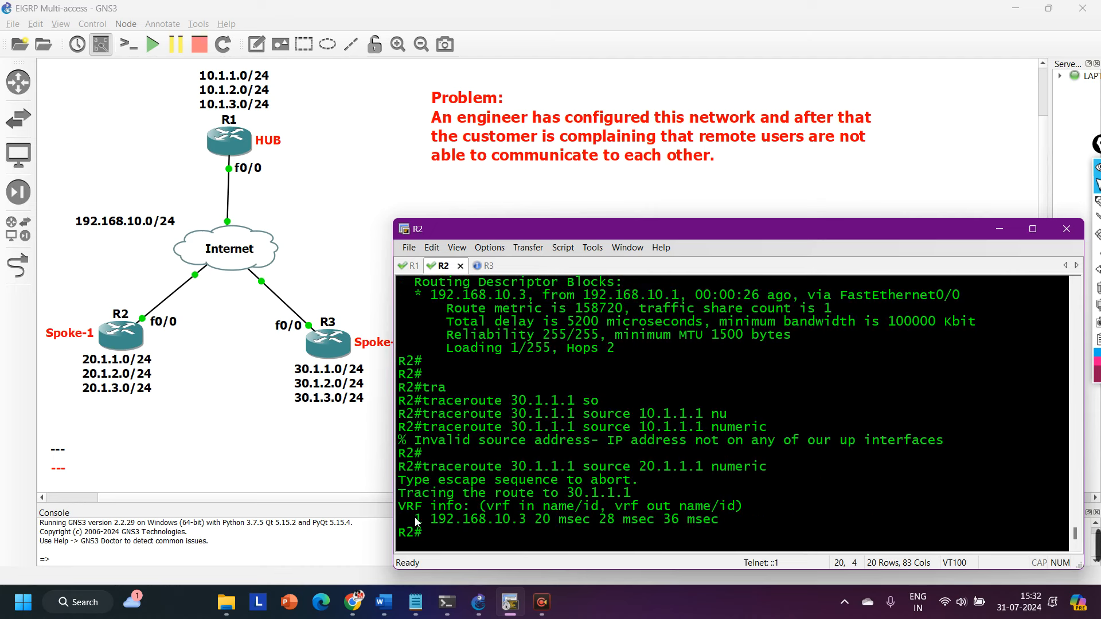
left_click_drag(414, 517, 720, 522)
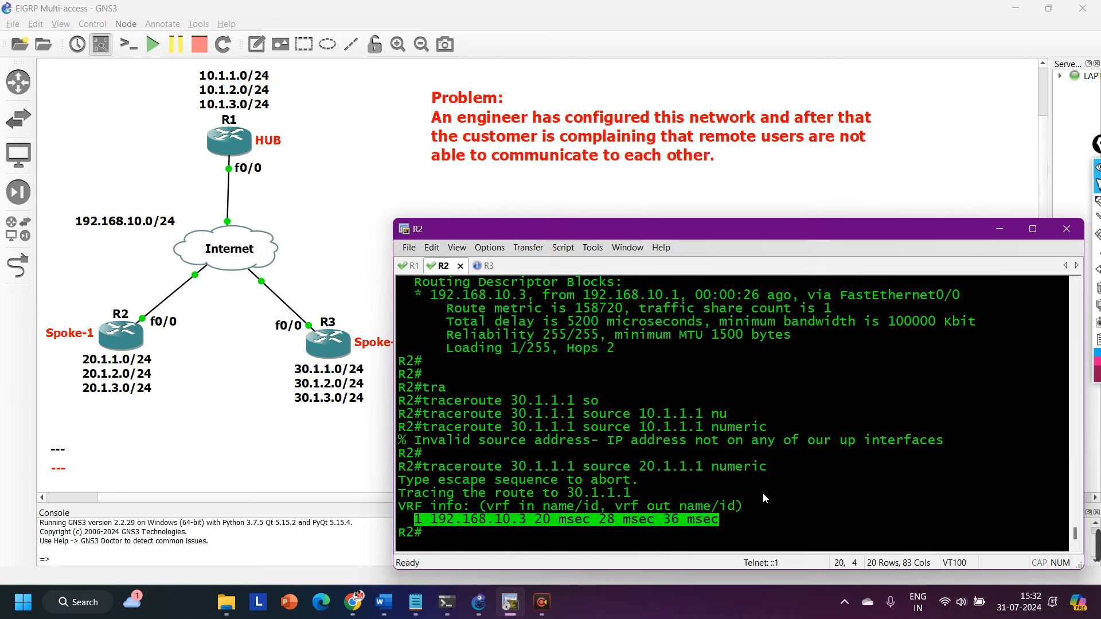
Repeat the traceroute to 30.1.1.1 from source 20.1.1.1 and add blank prompt lines below its output.
key("Return")
key("Return")
key("Return")
key("Up")
key("Return")
key("Return")
key("Return")
key("Return")
key("Return")
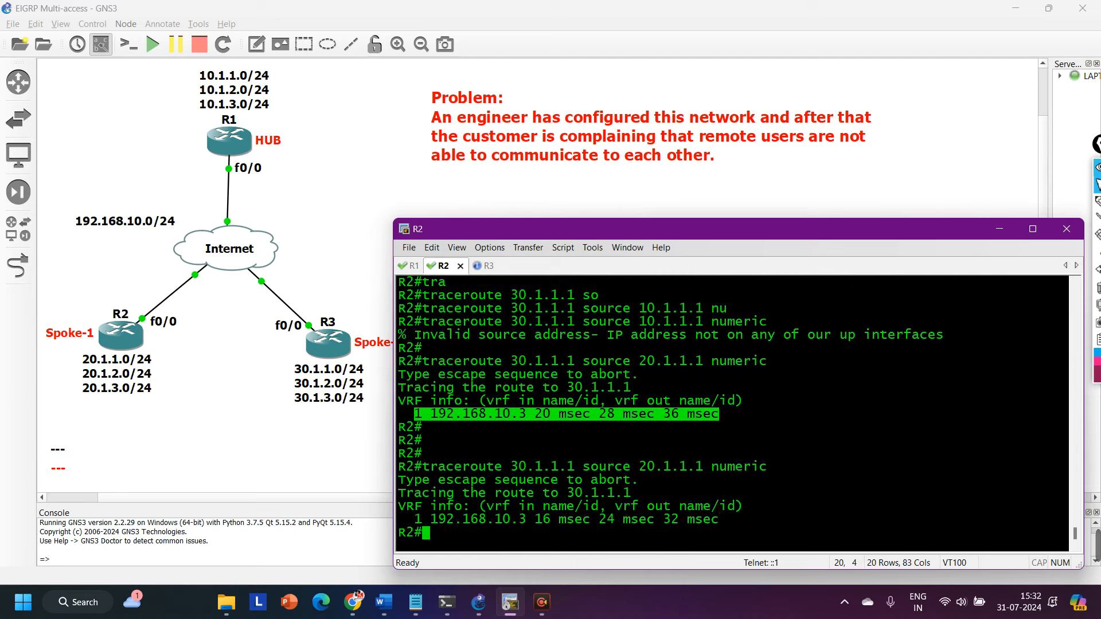
key("Return")
key("Return")
key("Return")
key("Return")
key("Return")
key("Return")
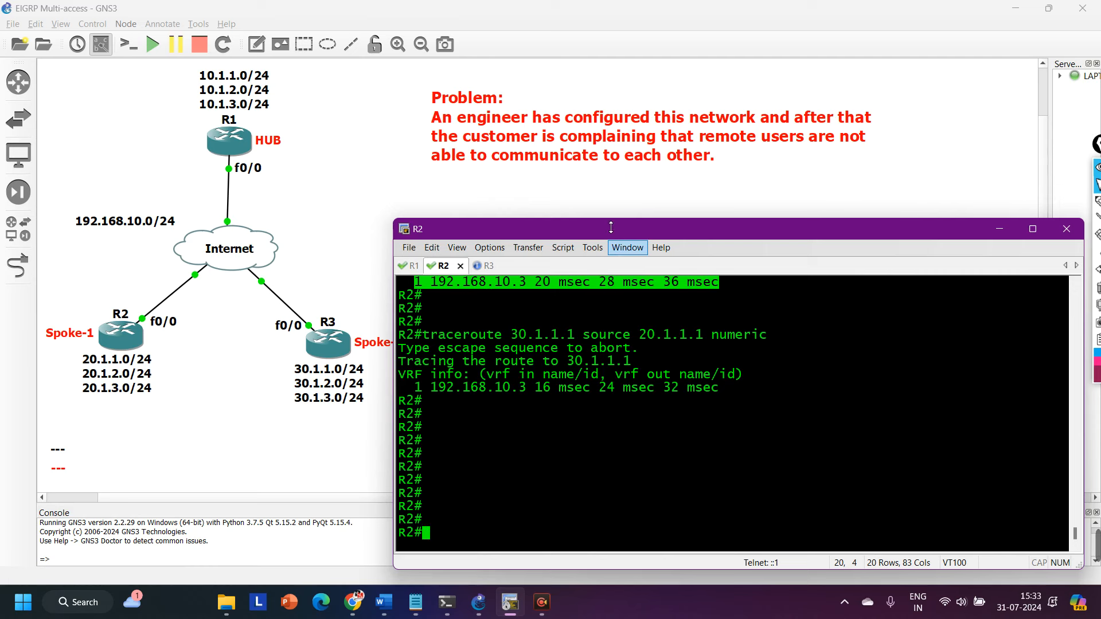
Mark R1's f0/0 and its paths to both spokes on the topology, underline the engineer in the problem text, and clear the drawing.
left_click(339, 180)
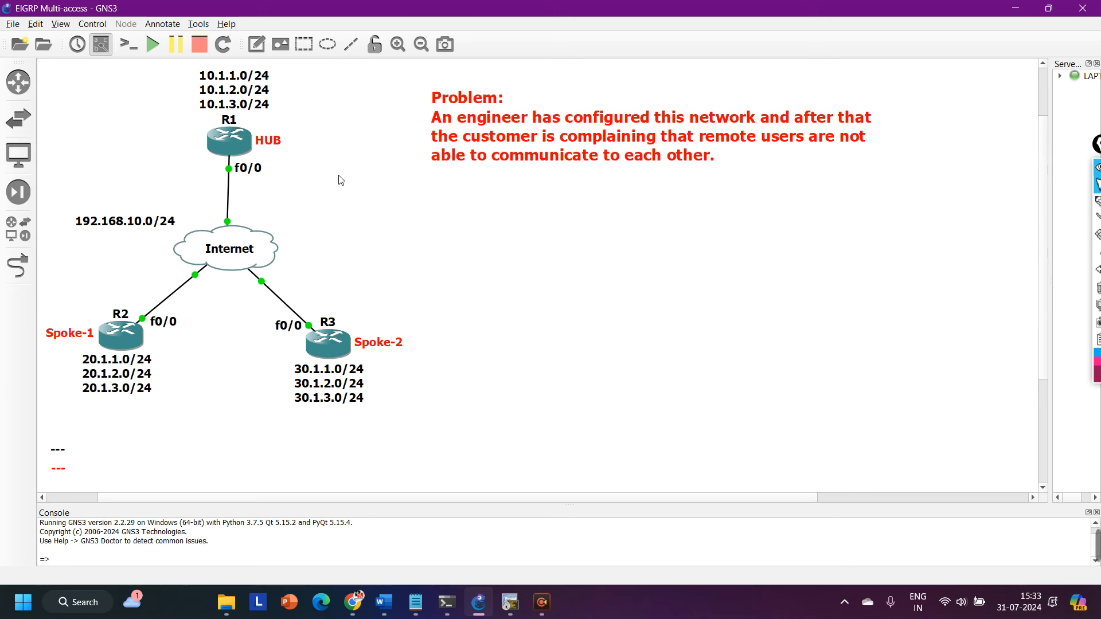
left_click(1095, 199)
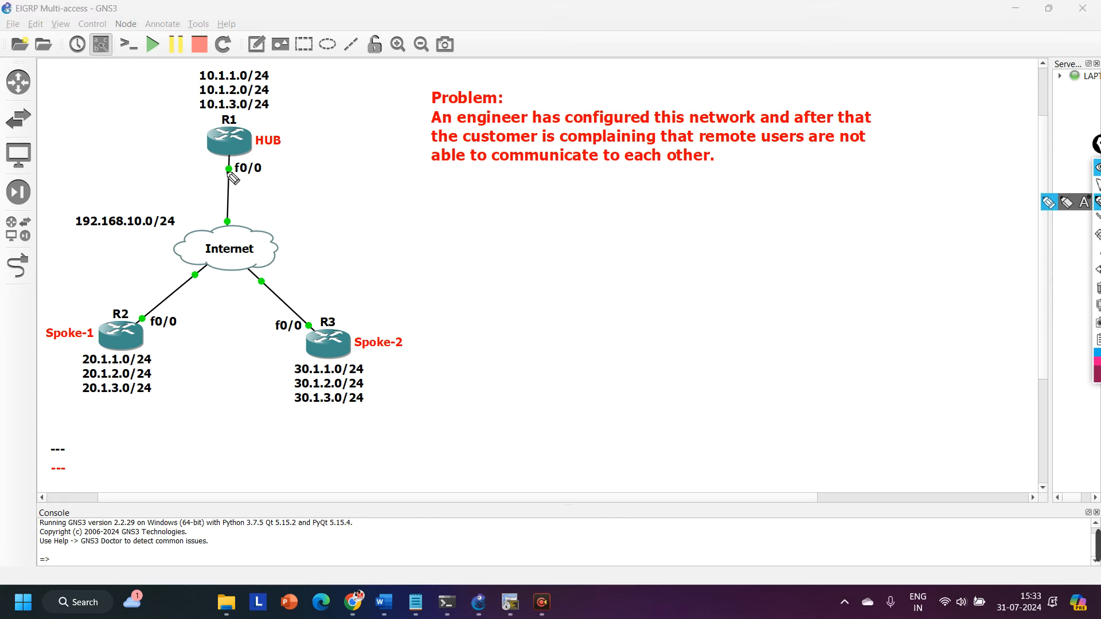
mouse_move(264, 160)
left_mouse_down()
mouse_move(282, 167)
mouse_move(256, 157)
left_mouse_up()
mouse_move(216, 192)
left_mouse_down()
mouse_move(127, 310)
mouse_move(312, 275)
left_mouse_up()
left_click_drag(292, 175, 332, 176)
left_click_drag(307, 165, 312, 192)
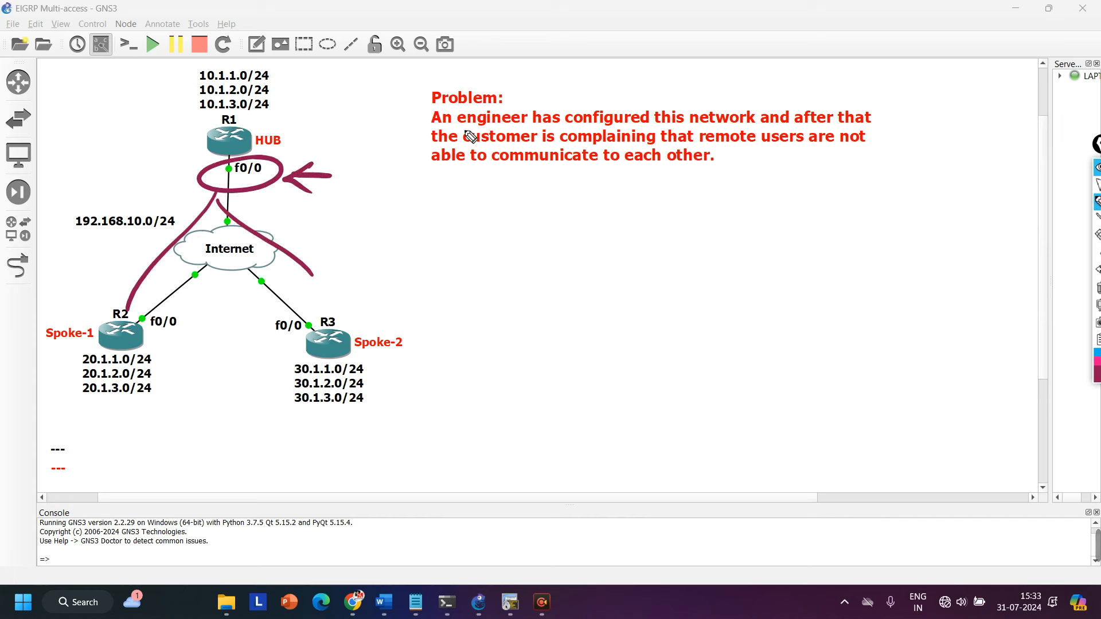
left_click_drag(479, 131, 526, 130)
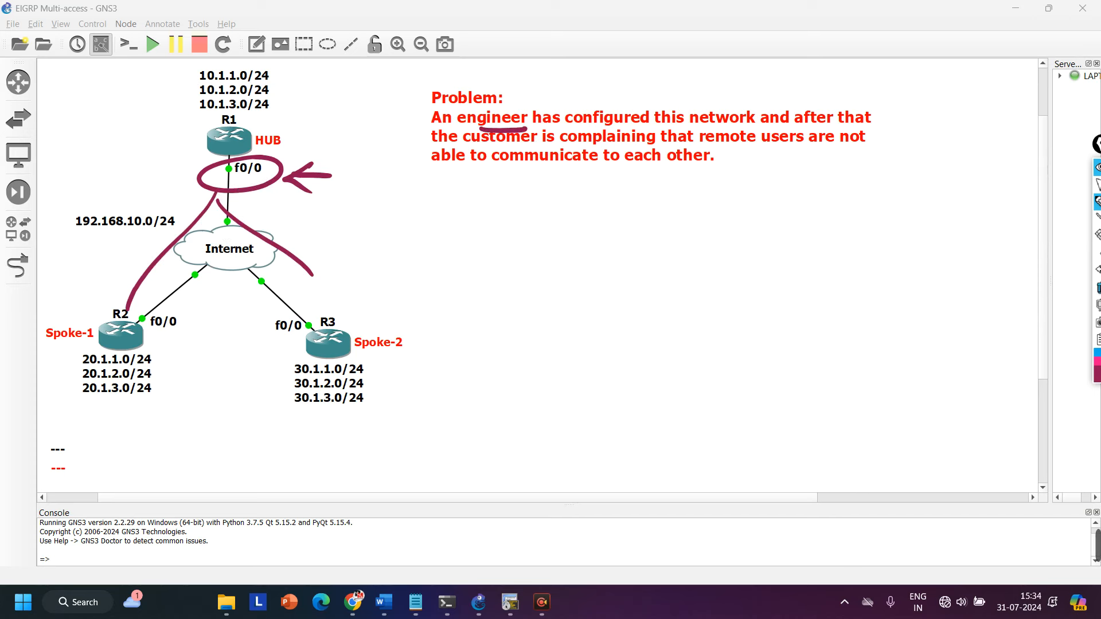
left_click(1097, 185)
left_click(1097, 168)
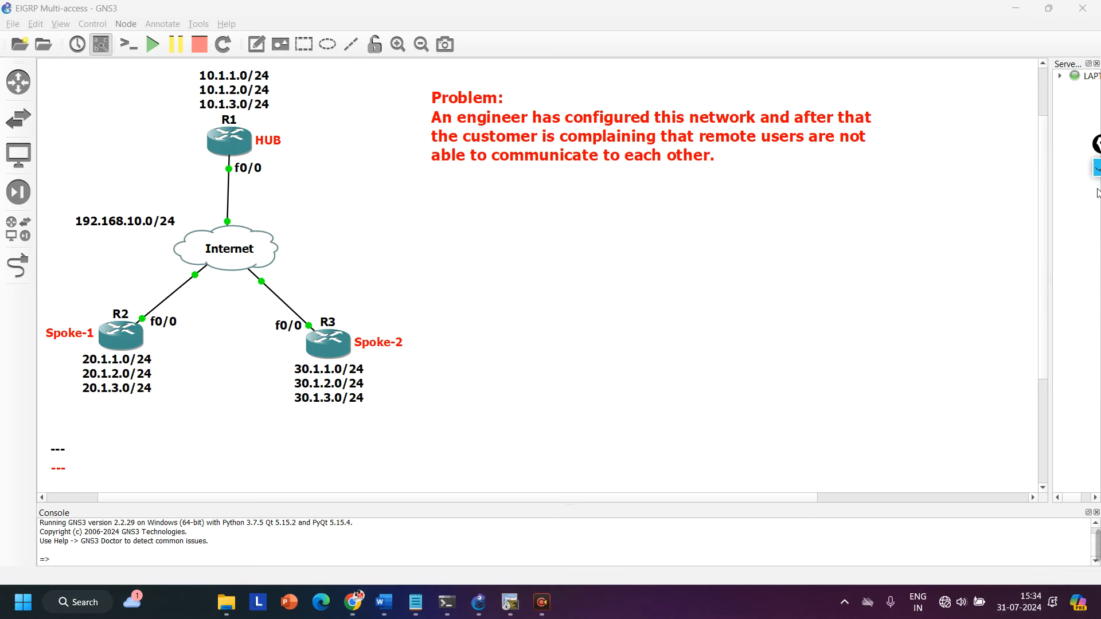